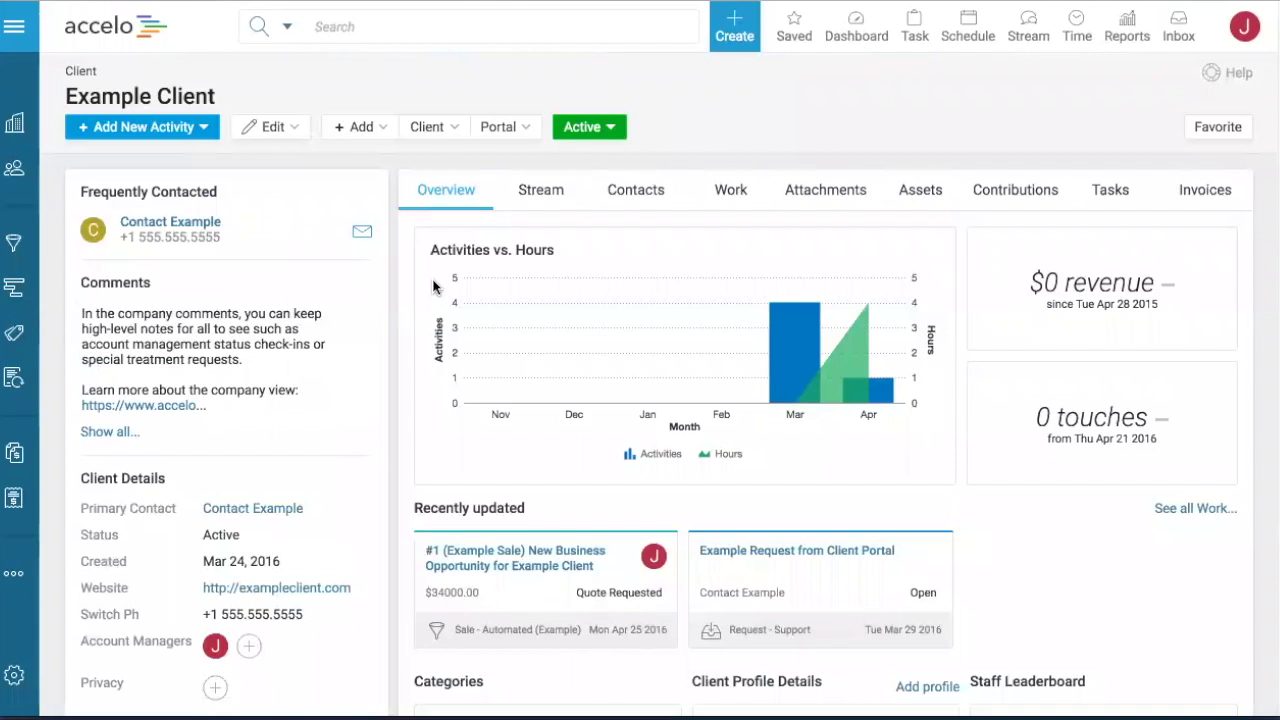
- Review the Example Client overview, including recently updated work, categories, client details and staff leaderboard
scroll(430, 285, down, 2)
scroll(433, 287, down, 2)
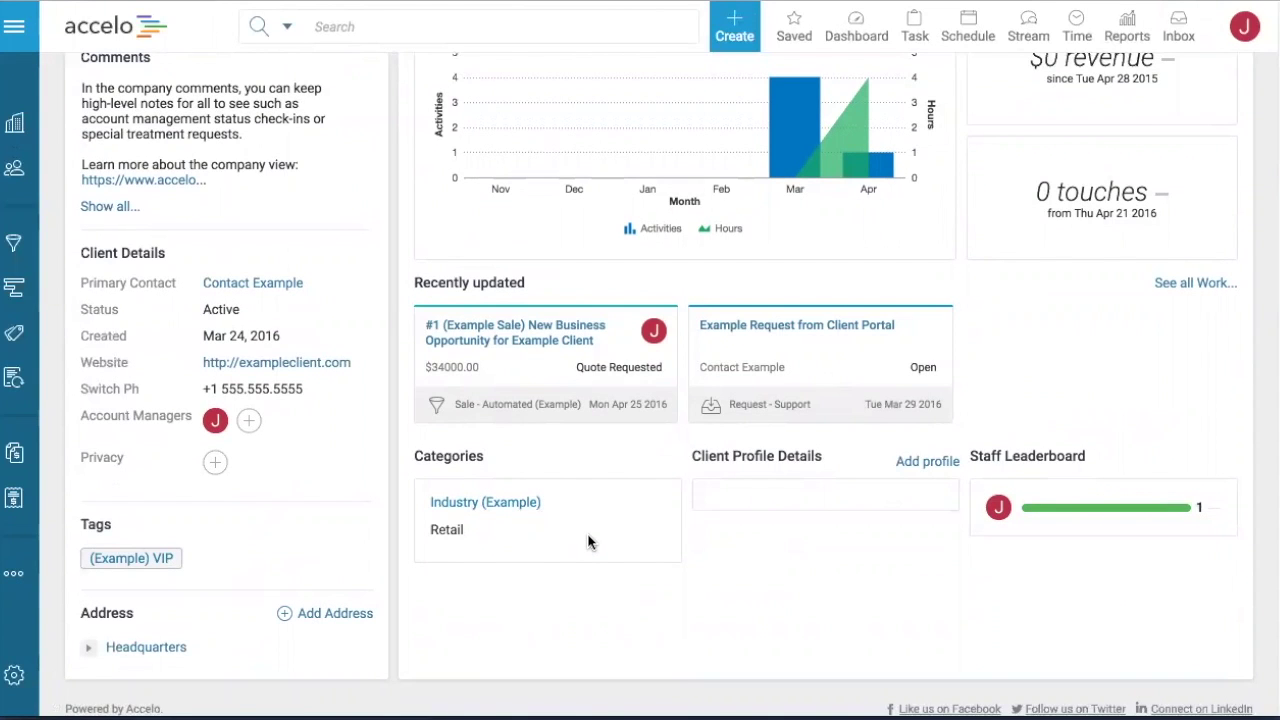
scroll(588, 541, up, 3)
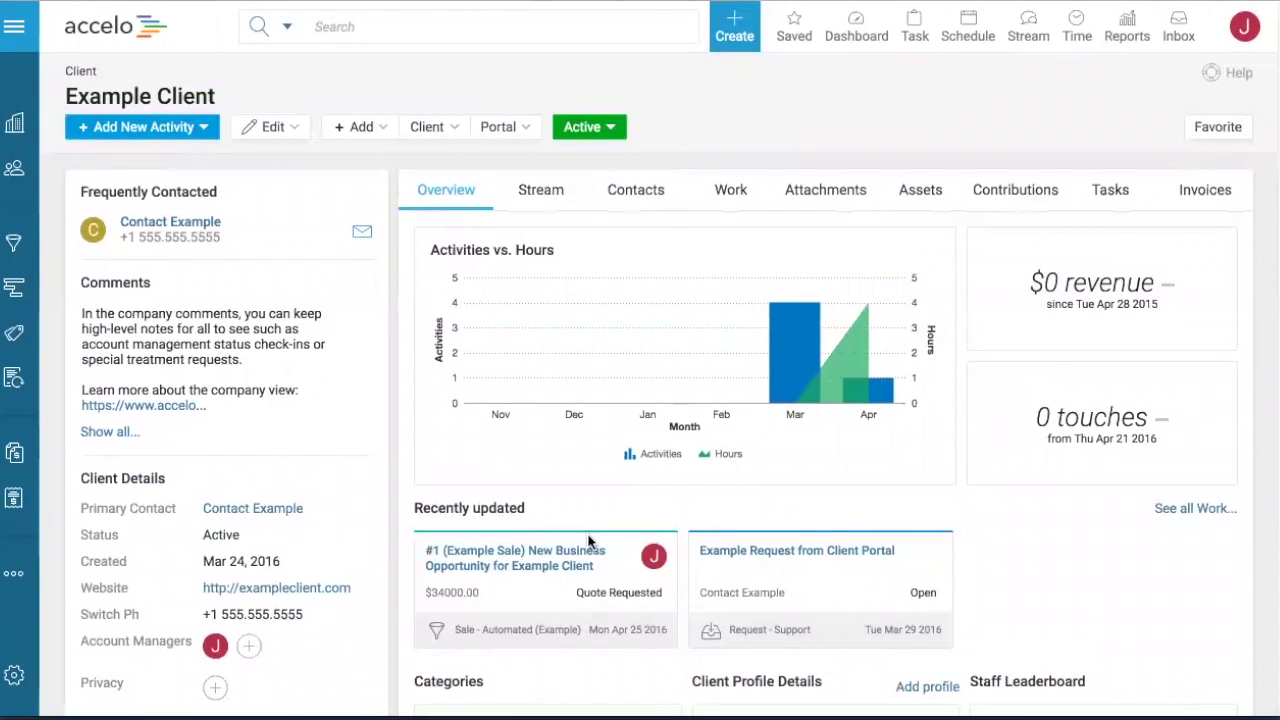
- Look over the client's work items and open the (Example Sale) New Business Opportunity for Example Client sale
click(740, 191)
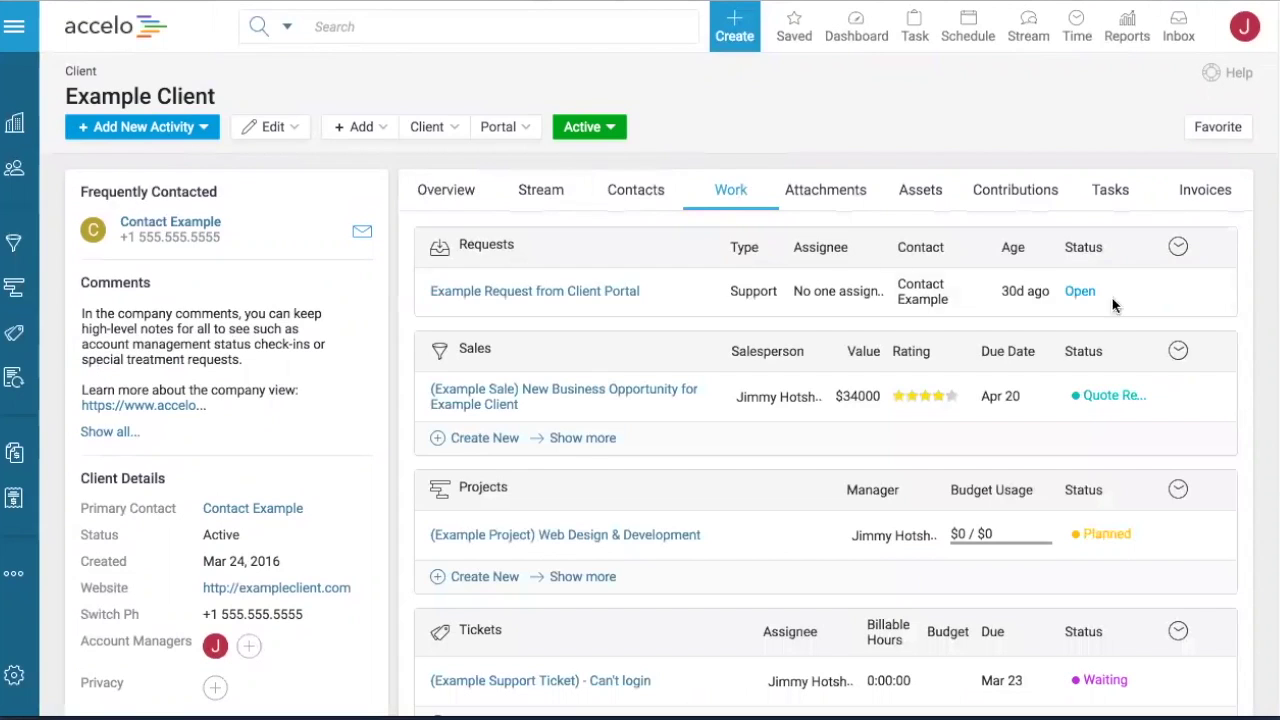
scroll(1229, 307, down, 3)
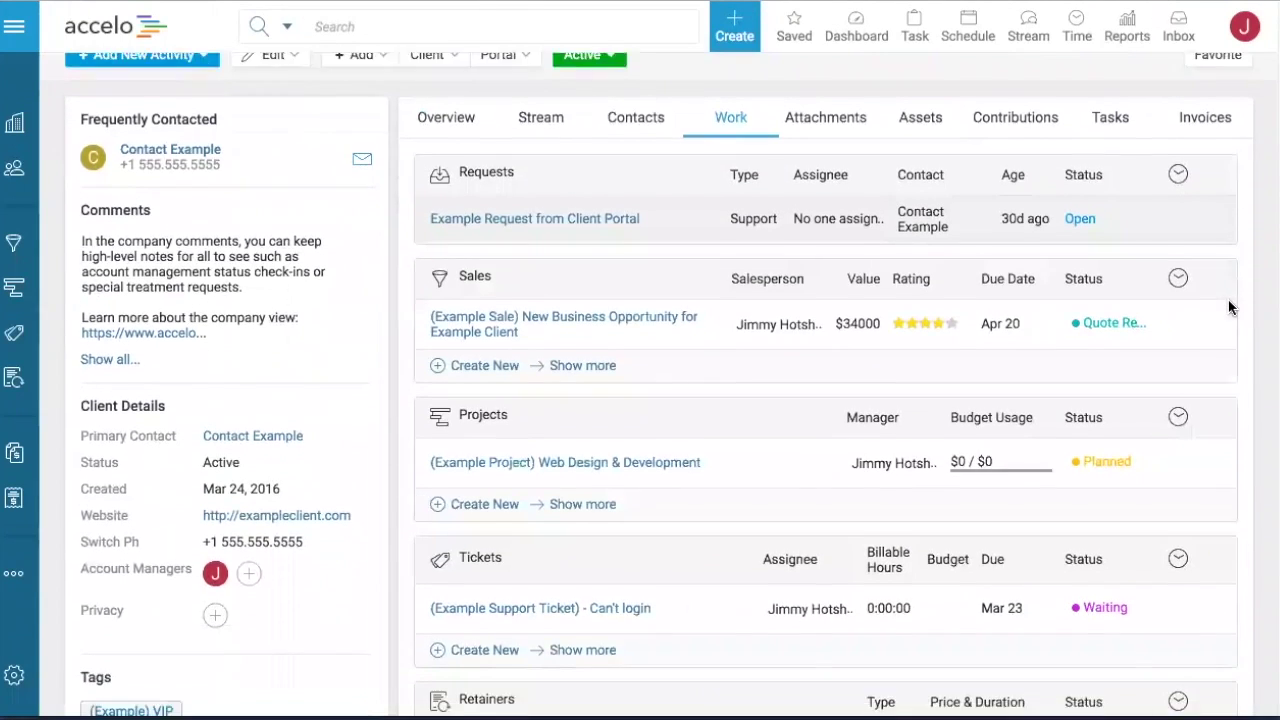
scroll(1230, 307, down, 2)
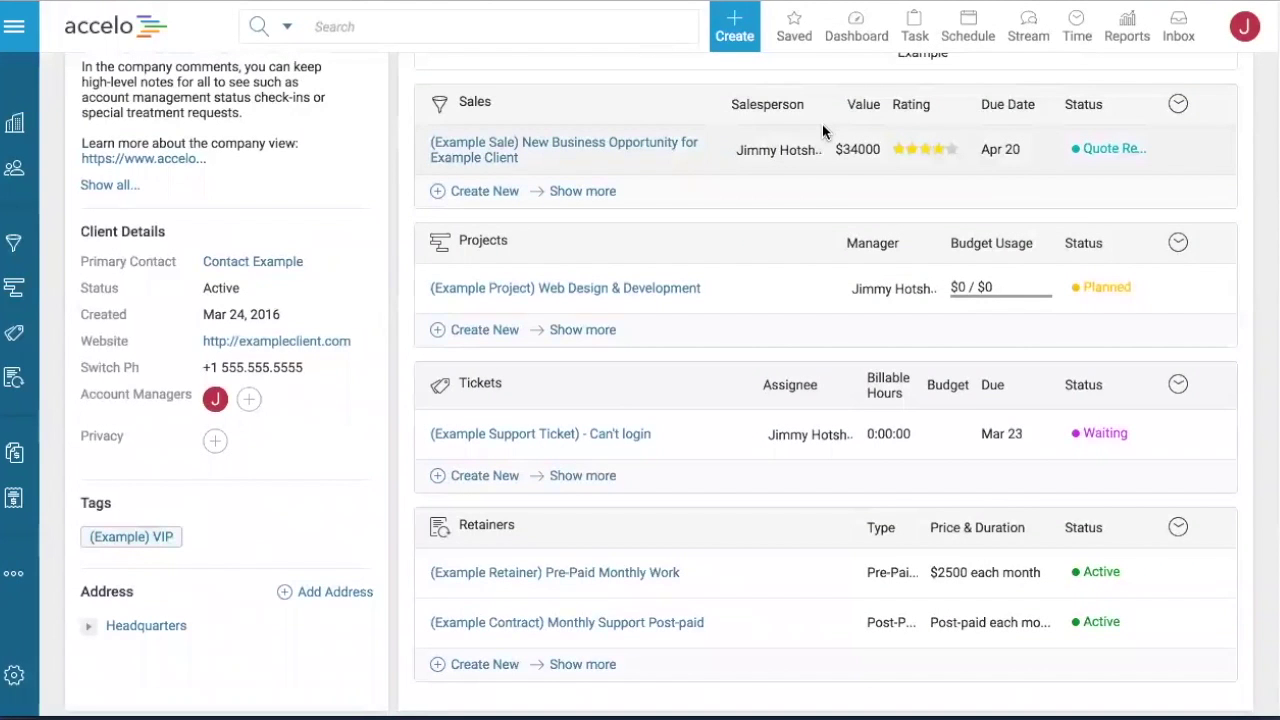
scroll(823, 128, up, 3)
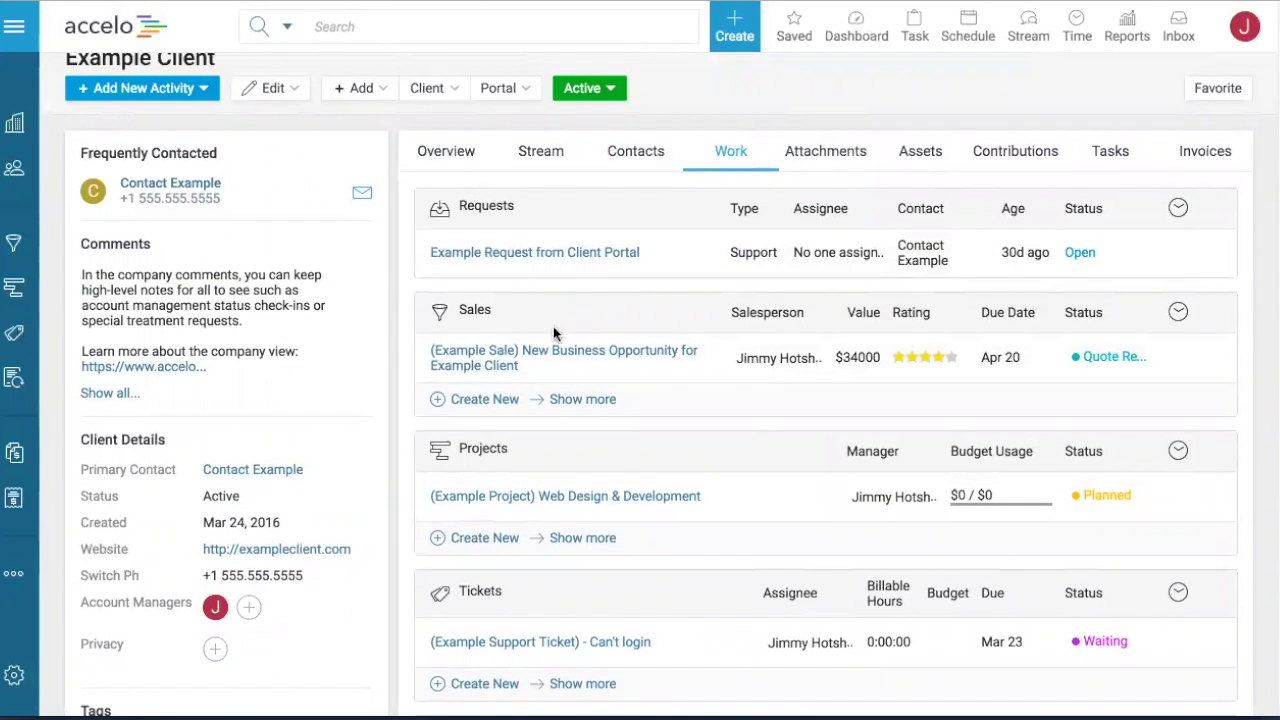
click(538, 359)
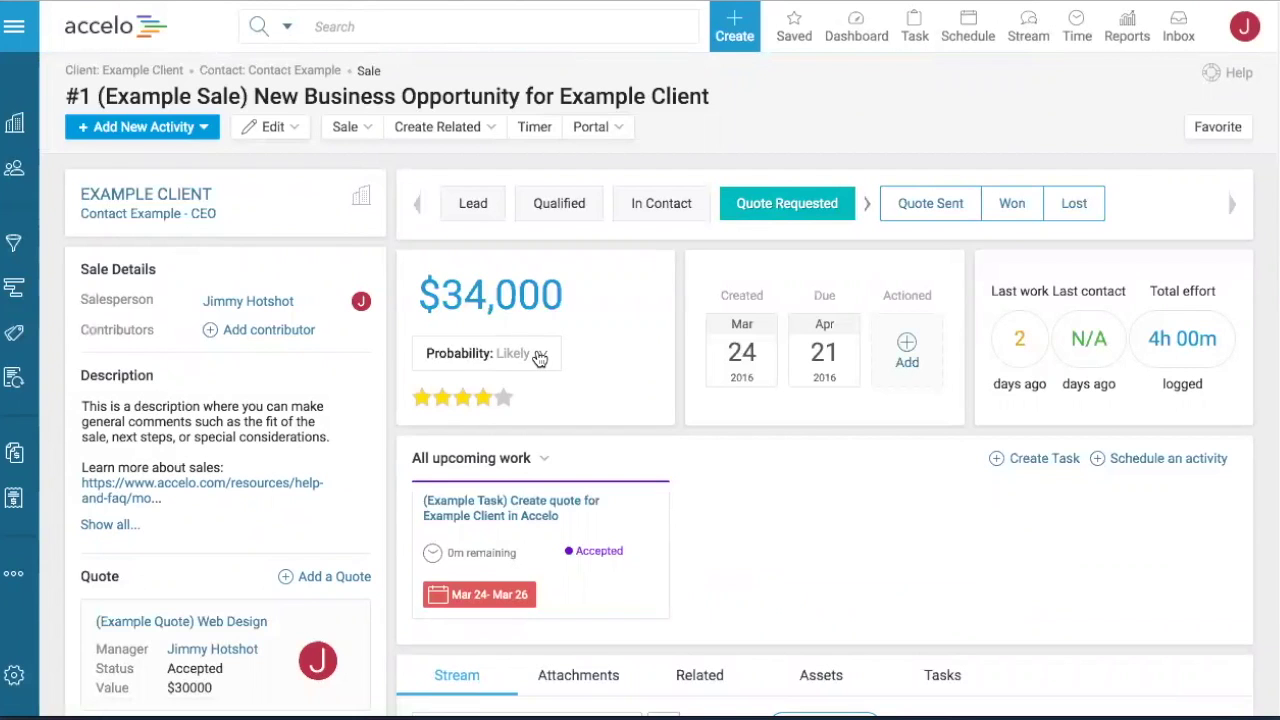
- Expand the client's contact details on the sale and dismiss the Grow your Business tour after its first page
click(309, 183)
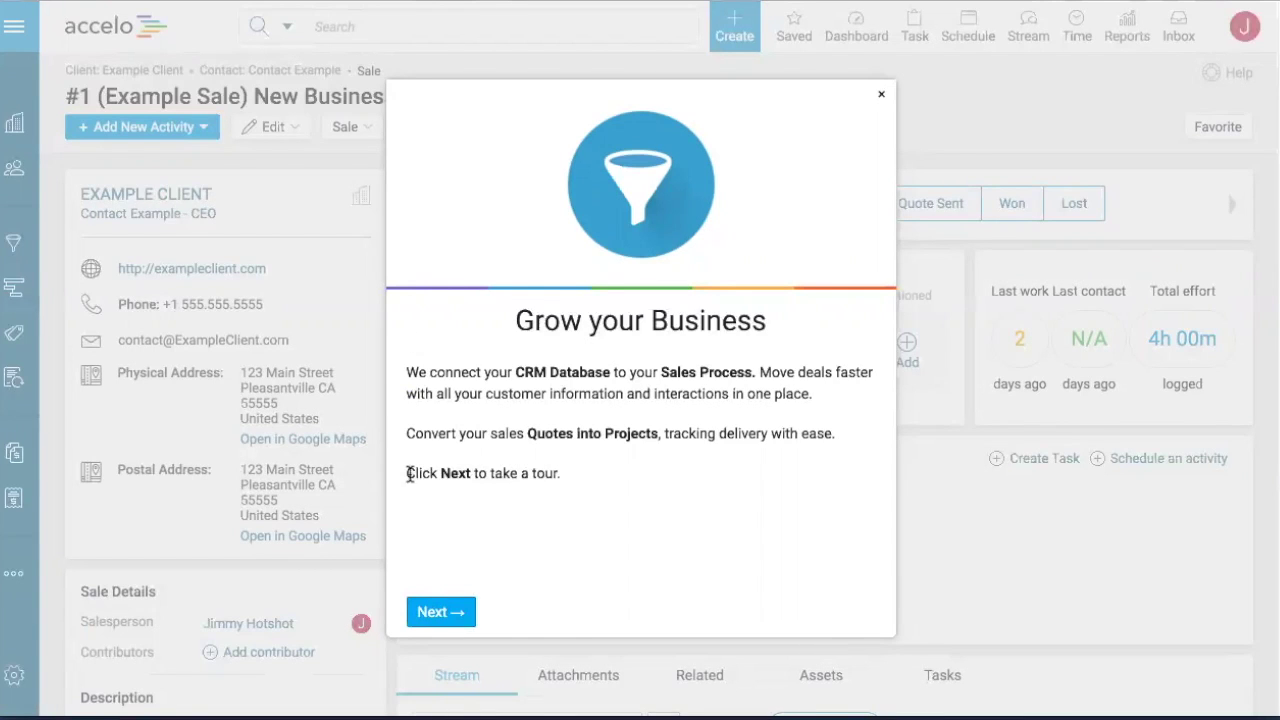
click(431, 614)
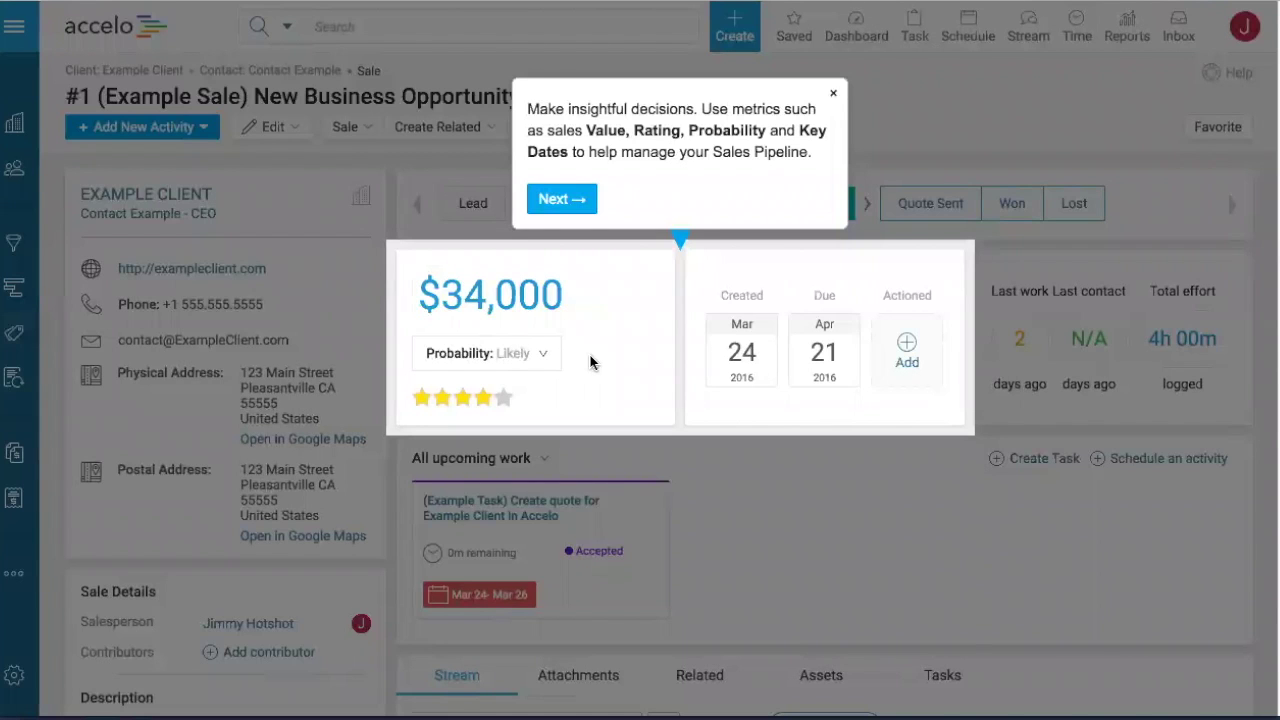
click(831, 93)
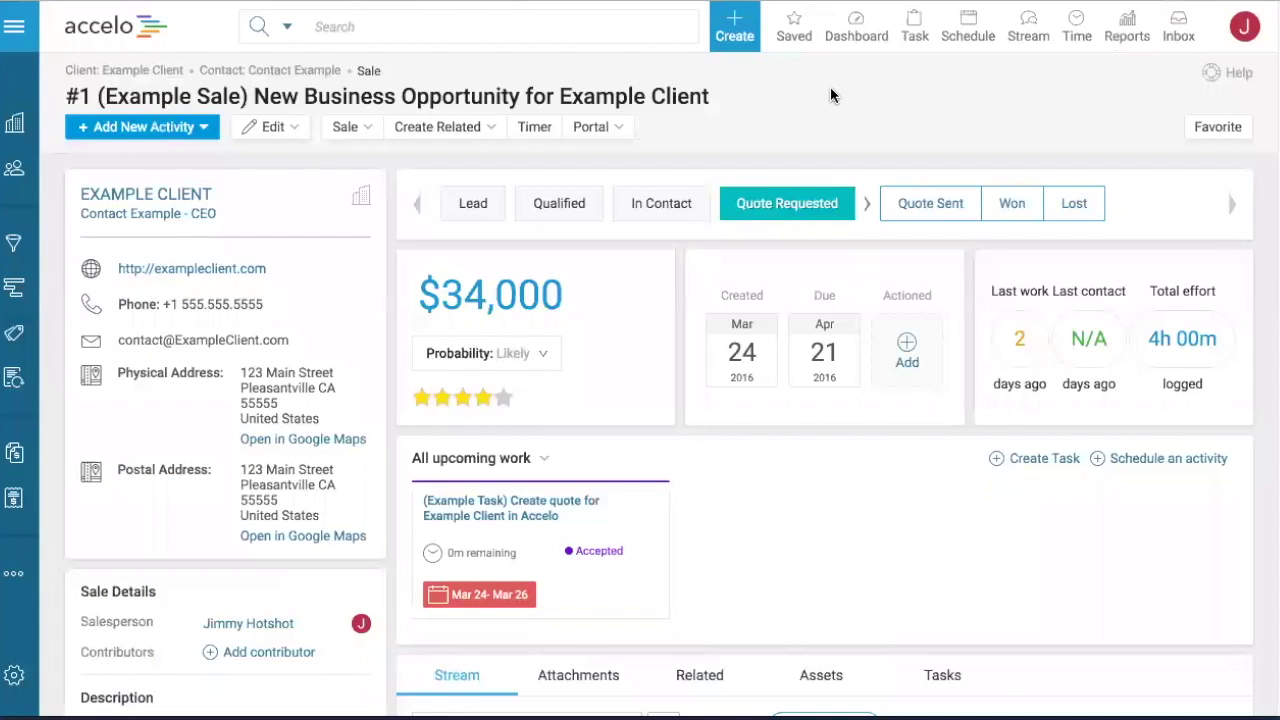
- Check the sale's status history and progress the sale to the Quote Sent status
mouse_move(505, 205)
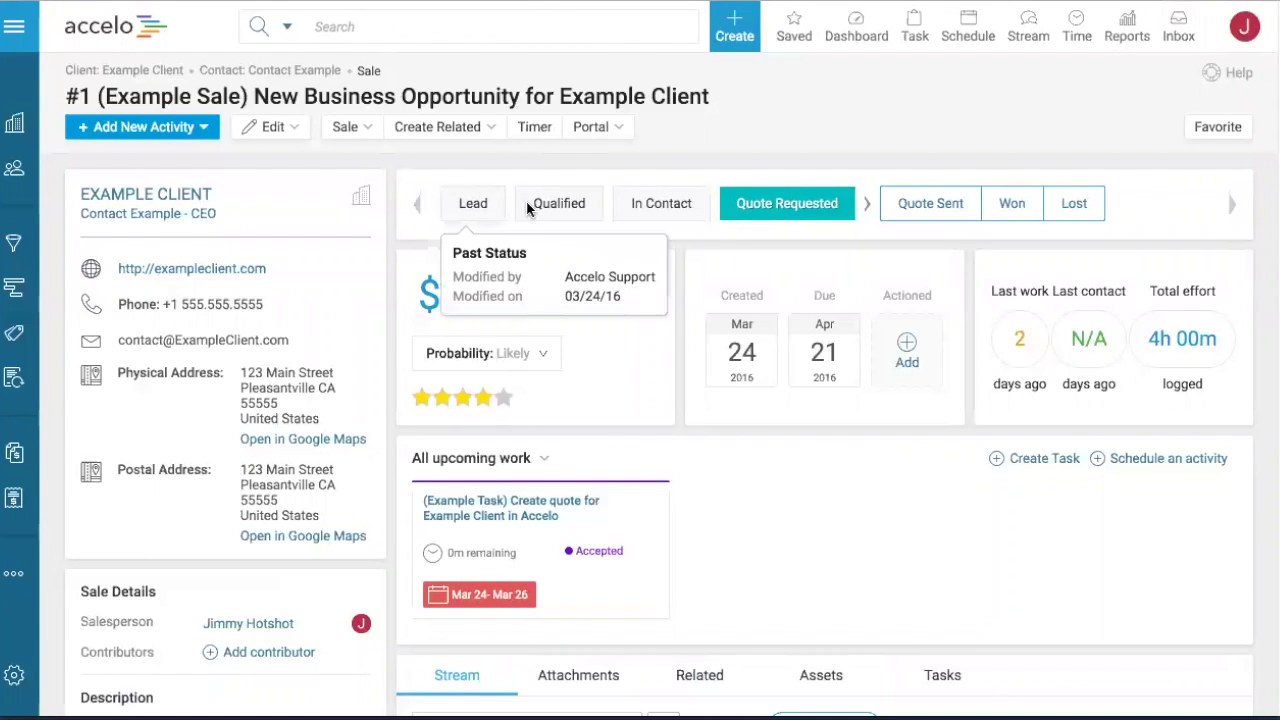
mouse_move(741, 213)
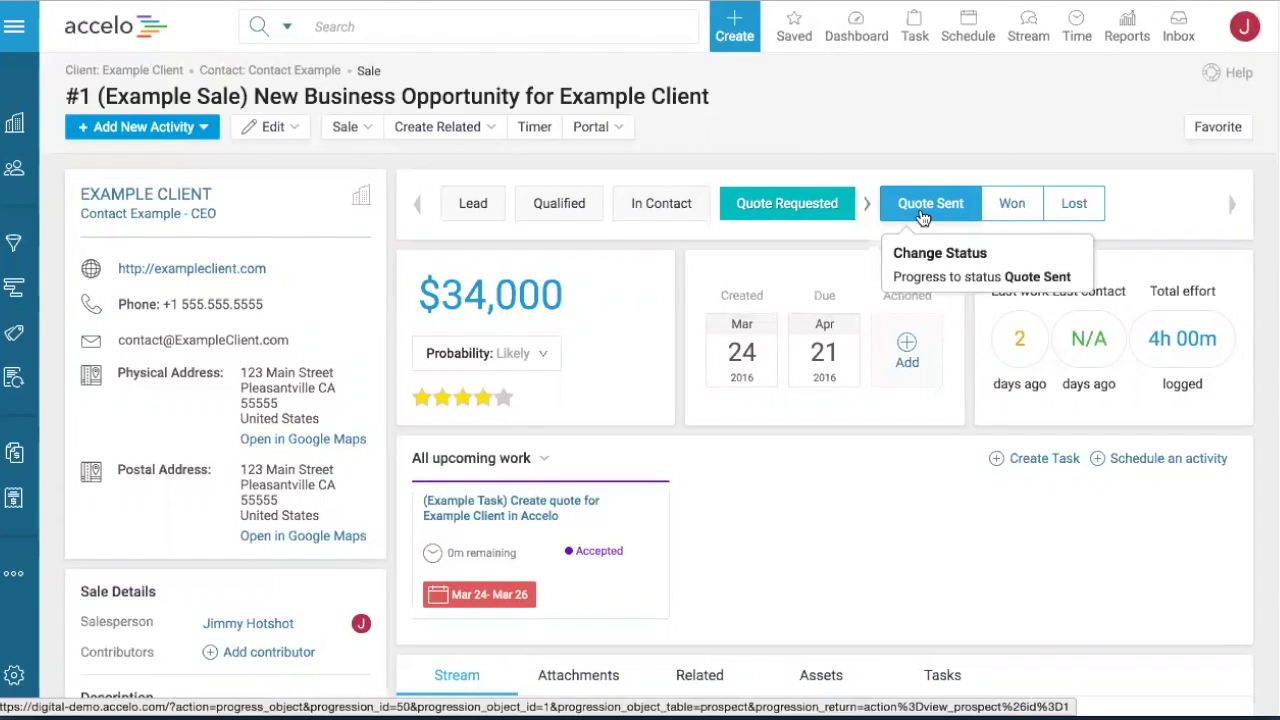
scroll(922, 218, down, 1)
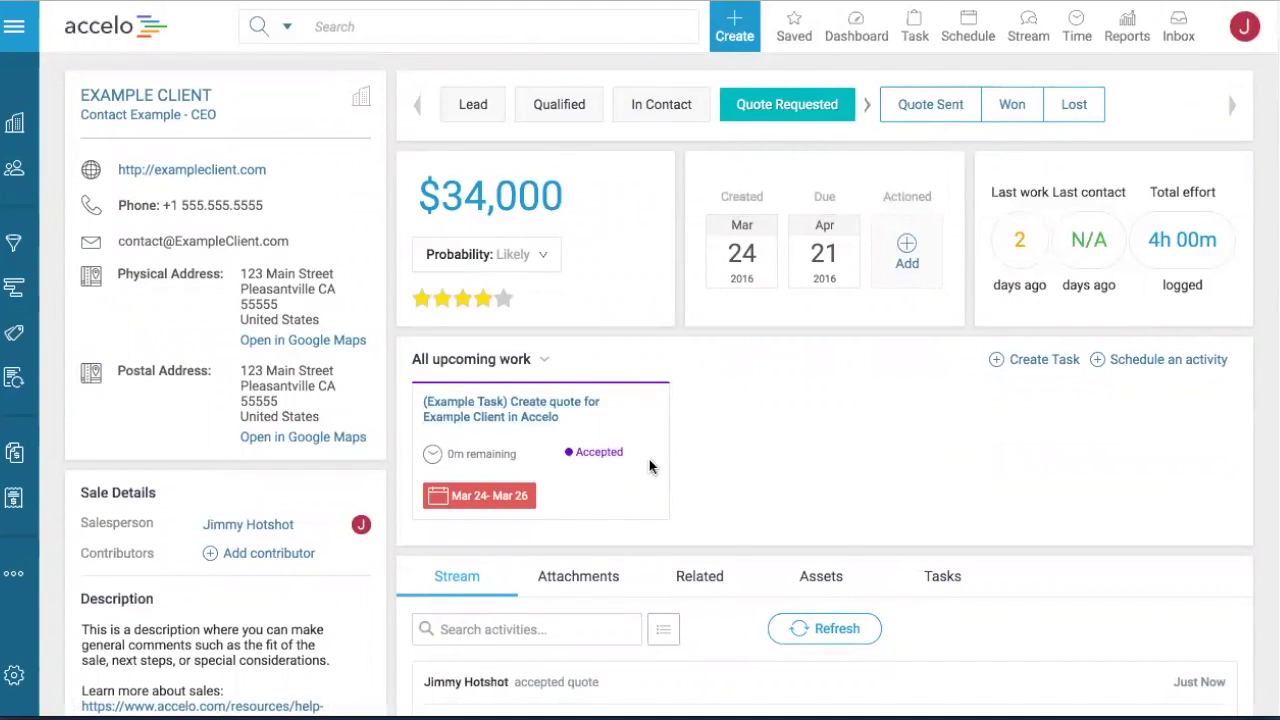
scroll(755, 432, up, 1)
click(930, 205)
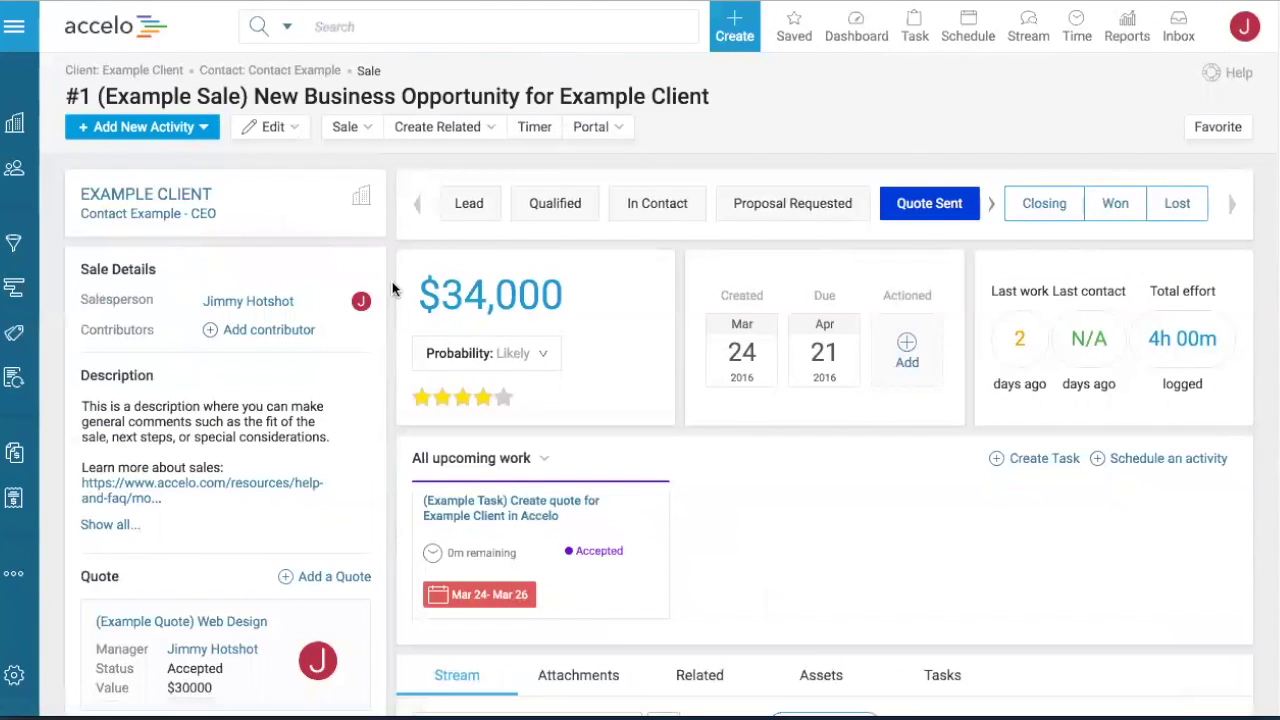
- Open the (Example Quote) Web Design quote attached to the sale
scroll(393, 290, down, 2)
scroll(393, 289, down, 5)
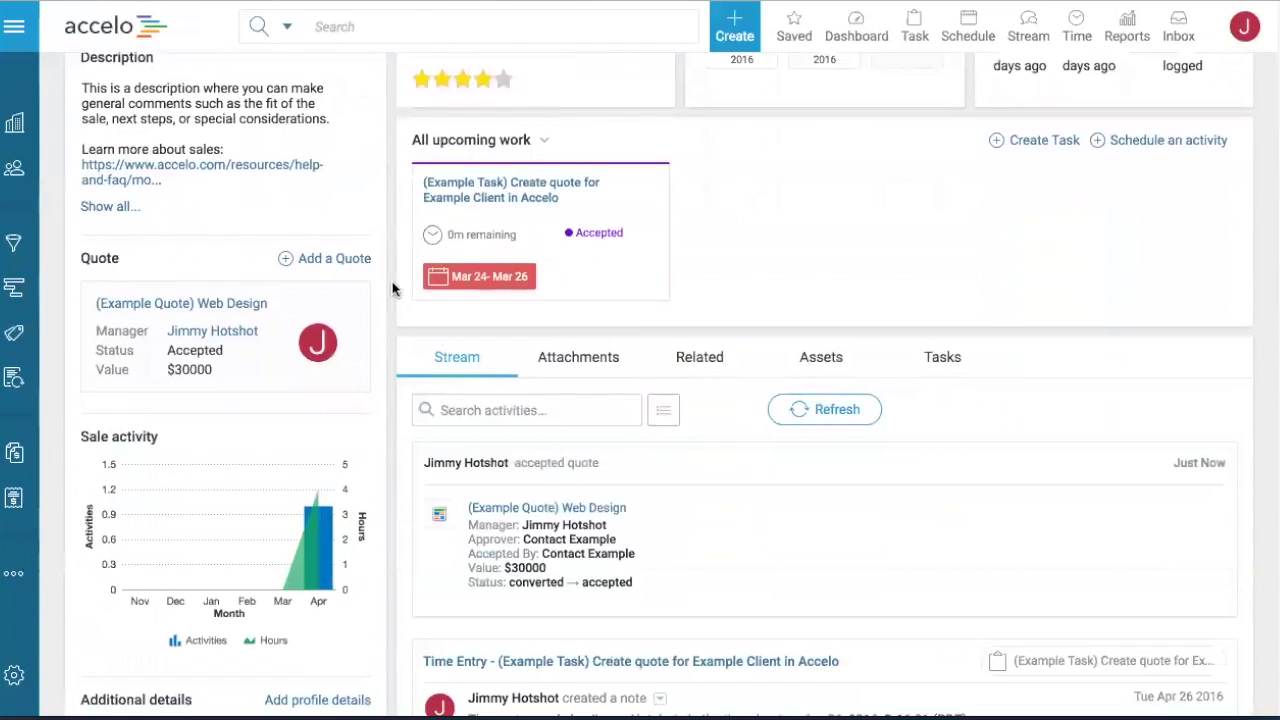
click(182, 304)
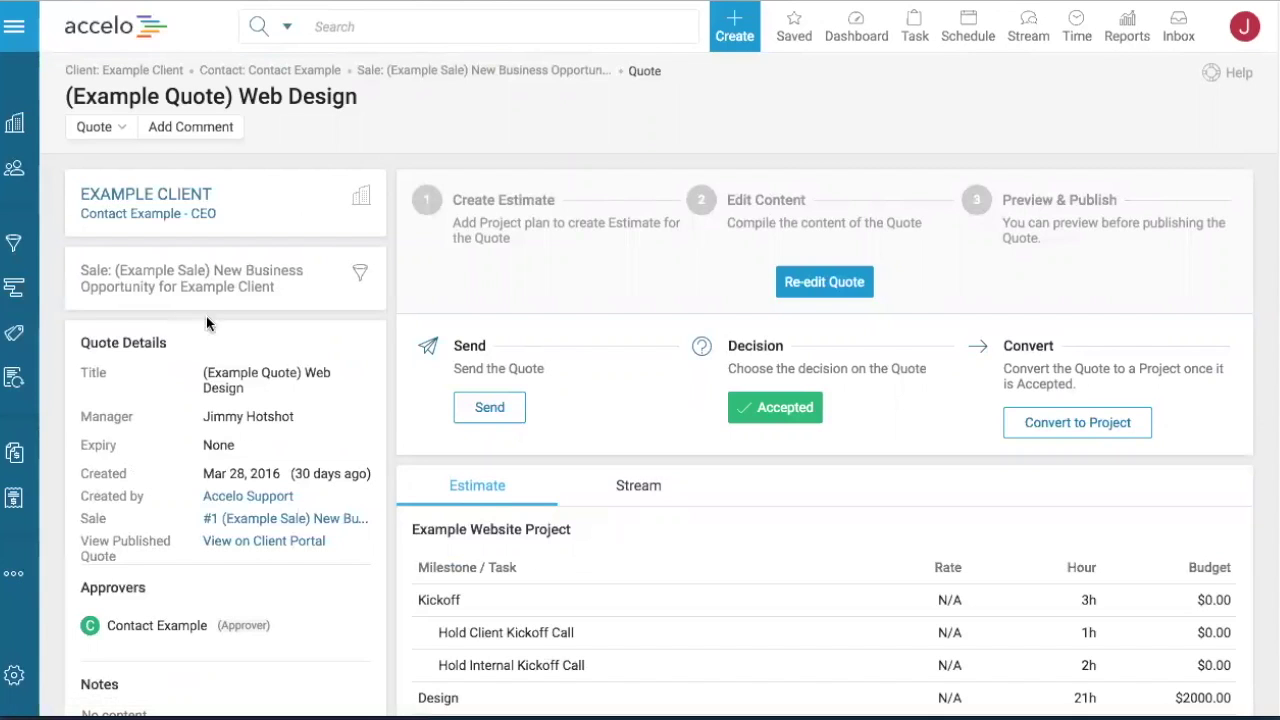
- Send the quote to its contact with the message "Here you are", including the PDF and client portal link
click(486, 408)
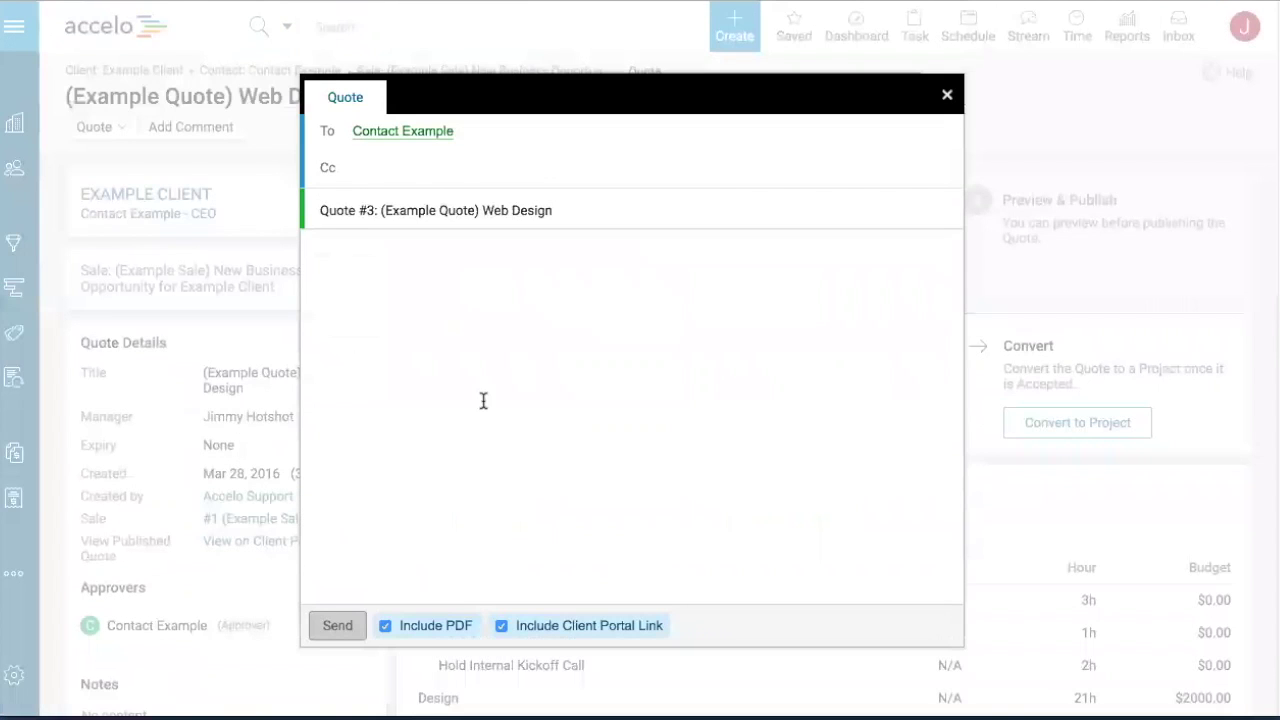
click(483, 400)
text(Here you are)
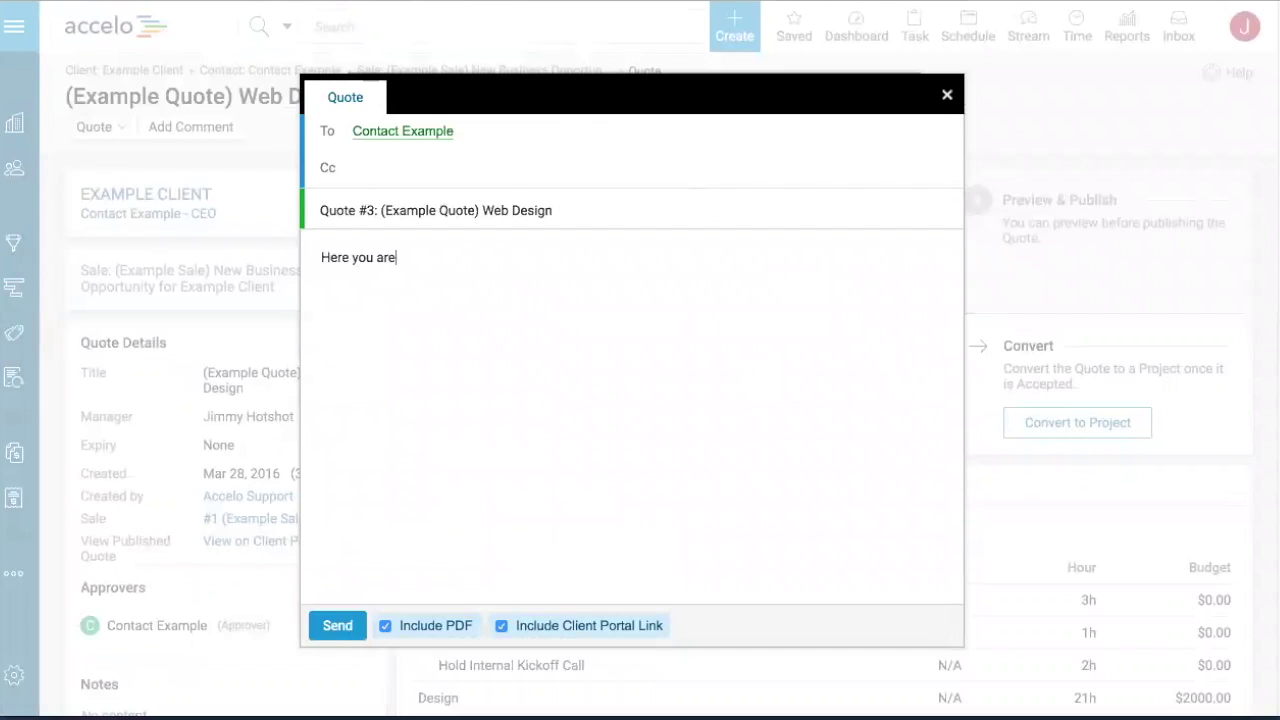
click(337, 625)
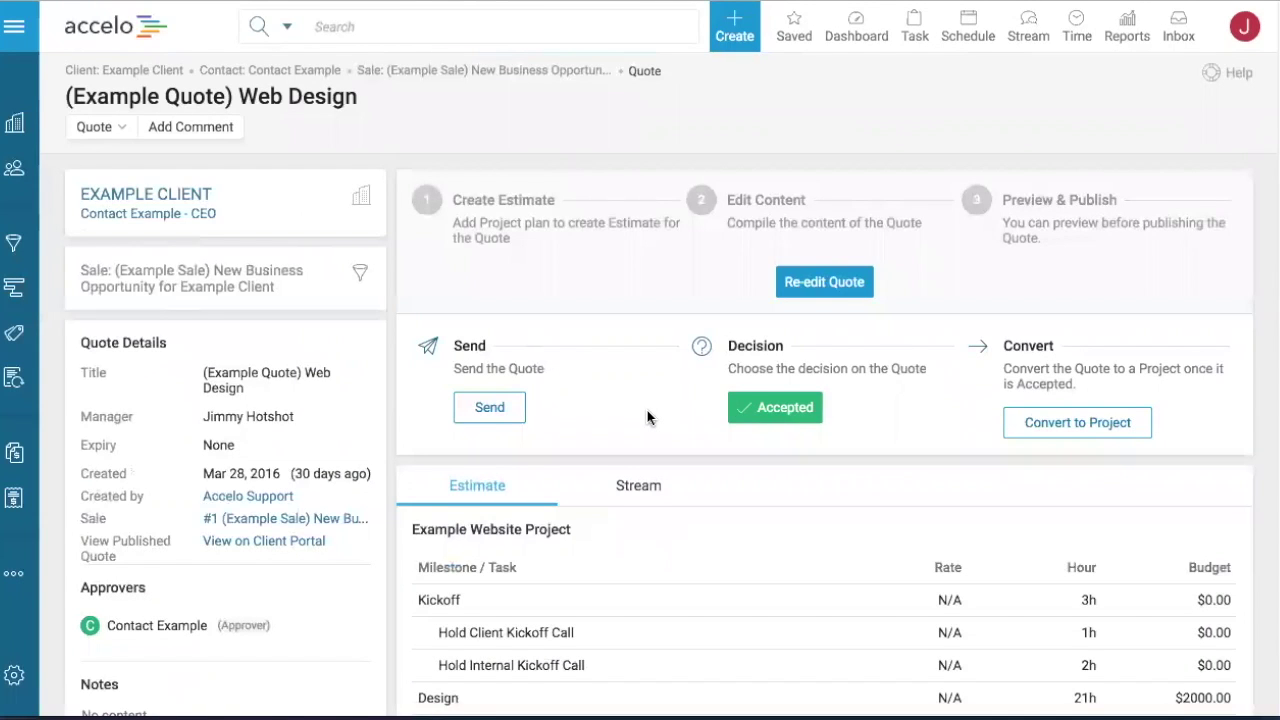
- Review the quote's estimate and convert the quote to a project with type Automated (Example) and progression Planned
scroll(647, 417, down, 2)
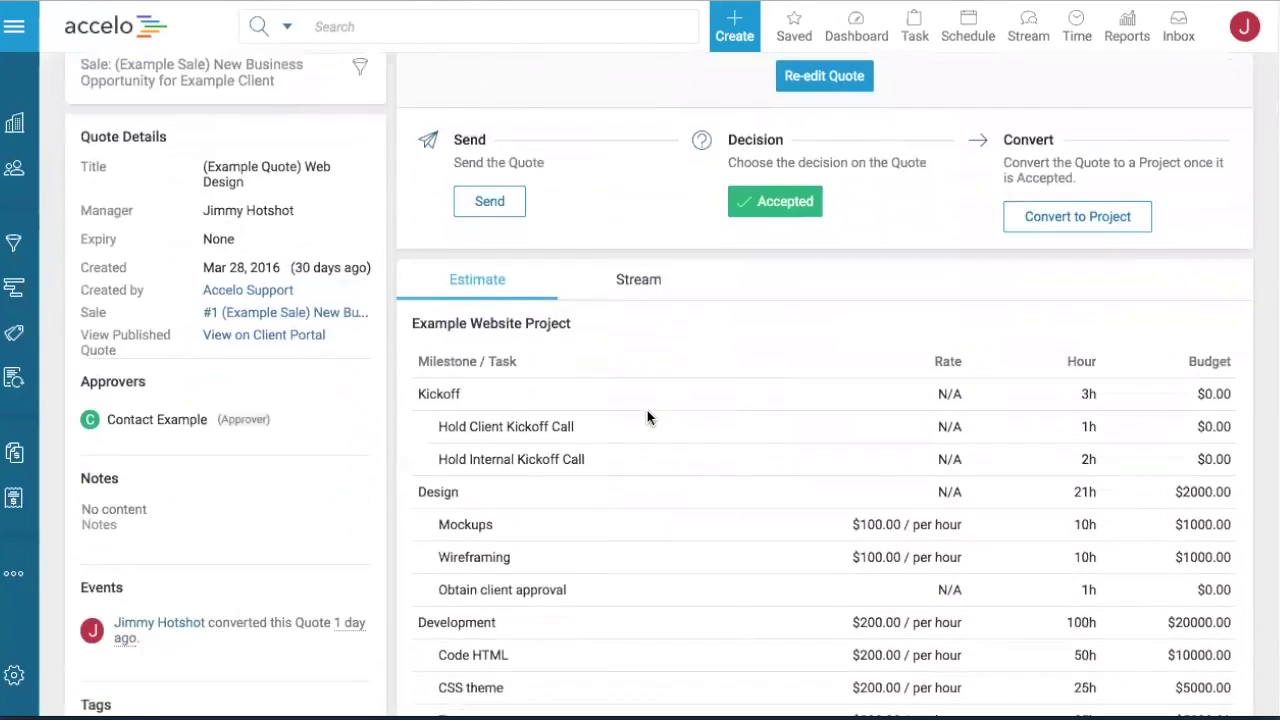
scroll(647, 417, down, 2)
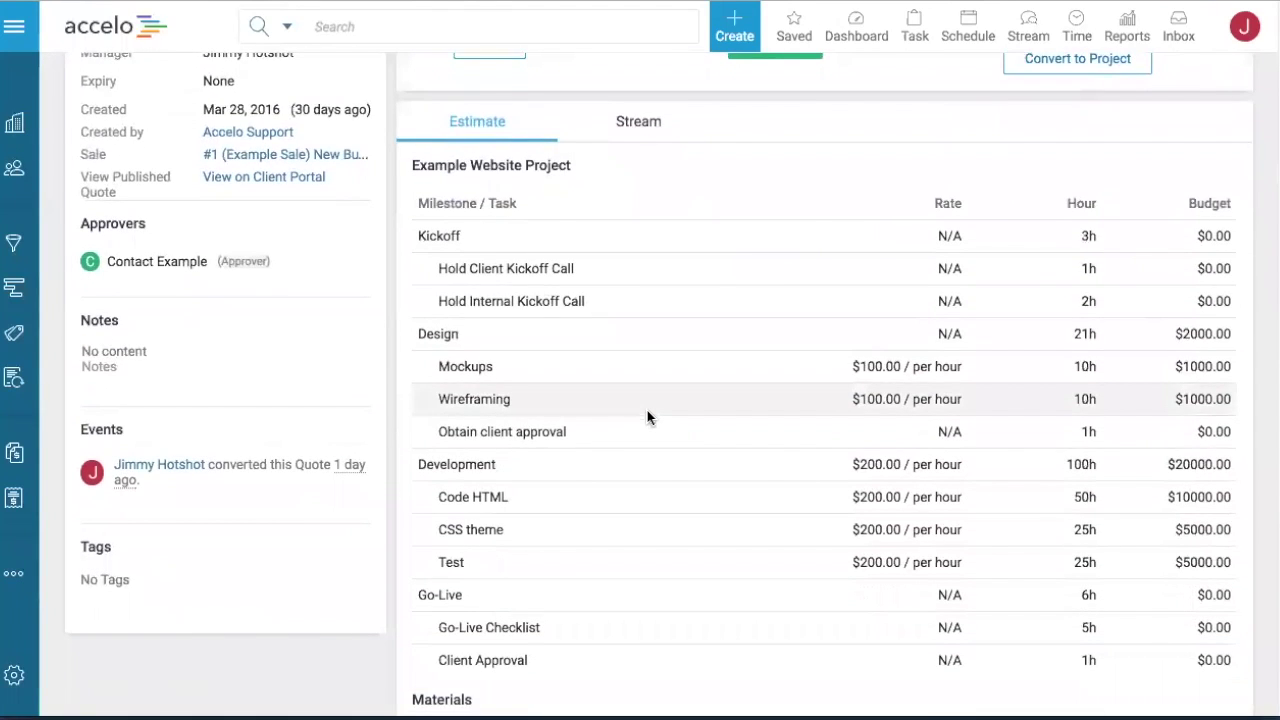
scroll(647, 417, up, 2)
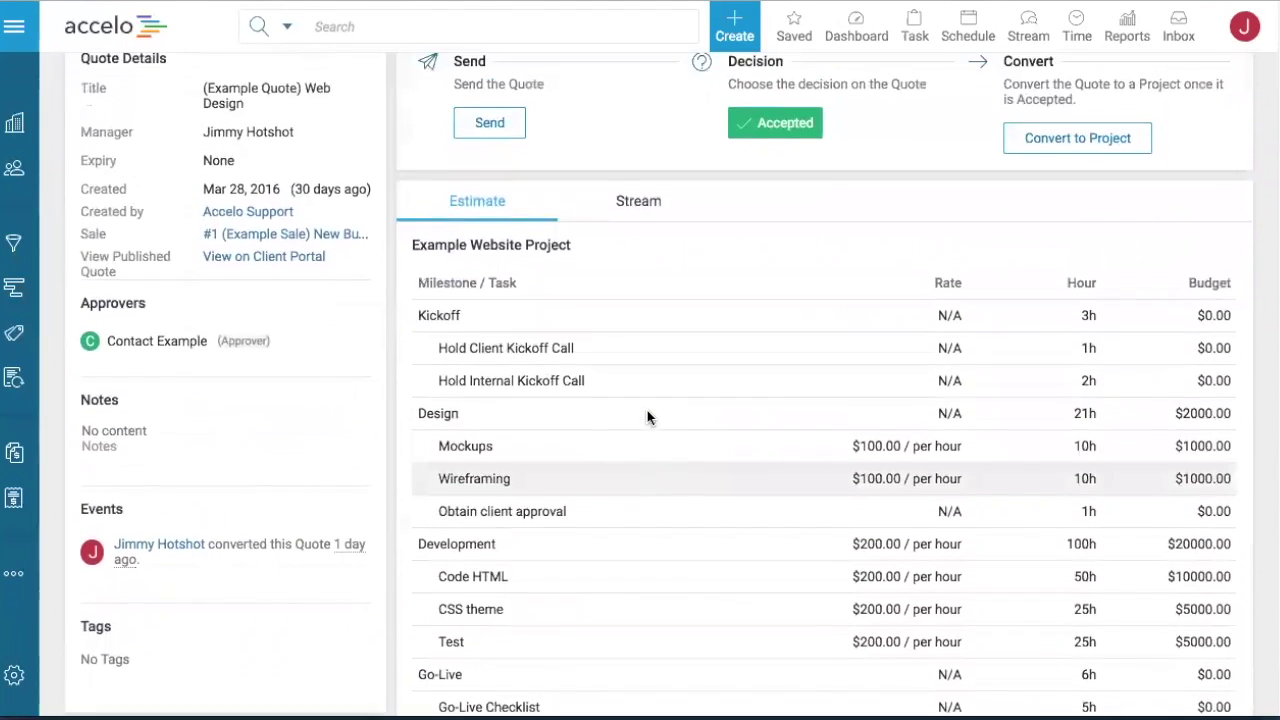
scroll(647, 417, up, 2)
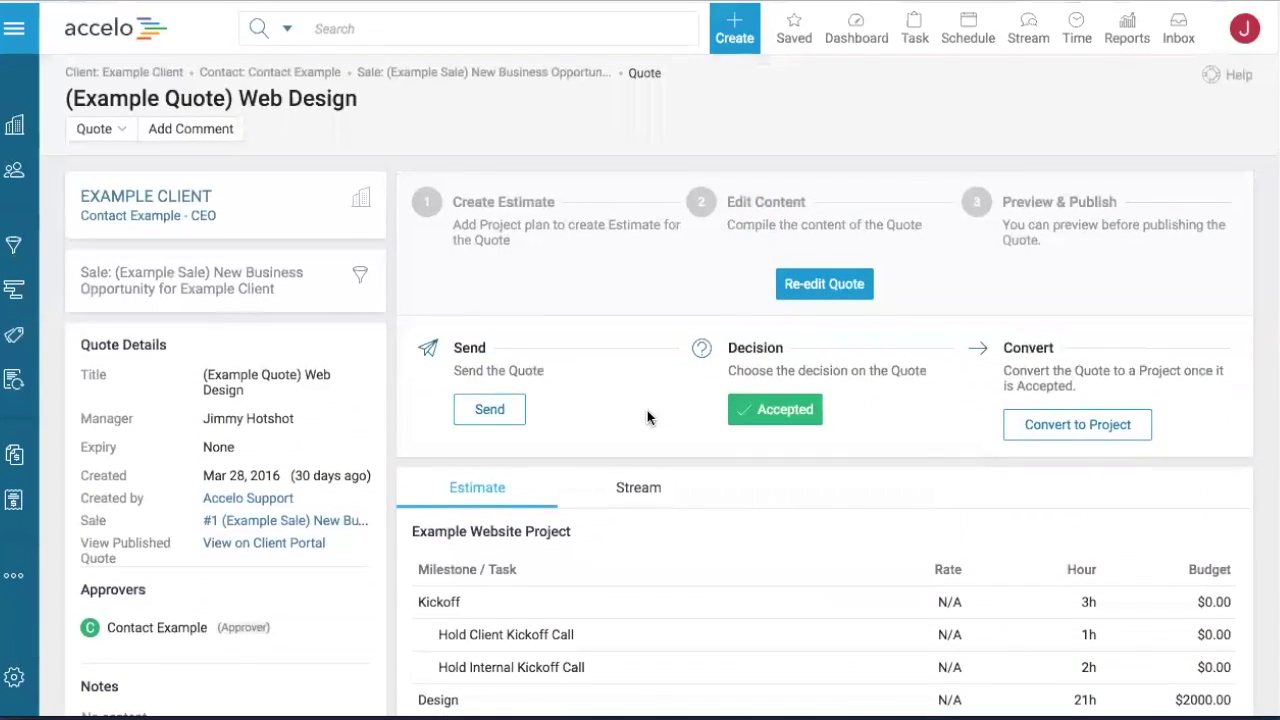
click(1033, 427)
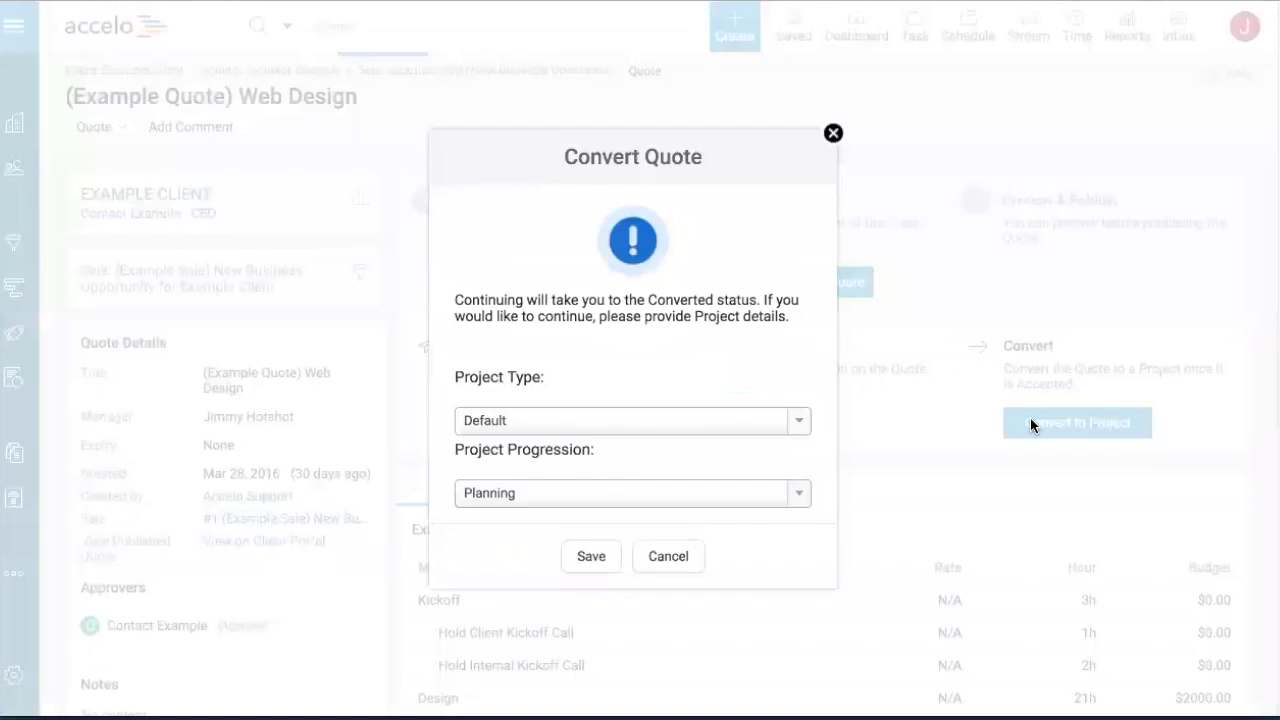
click(632, 421)
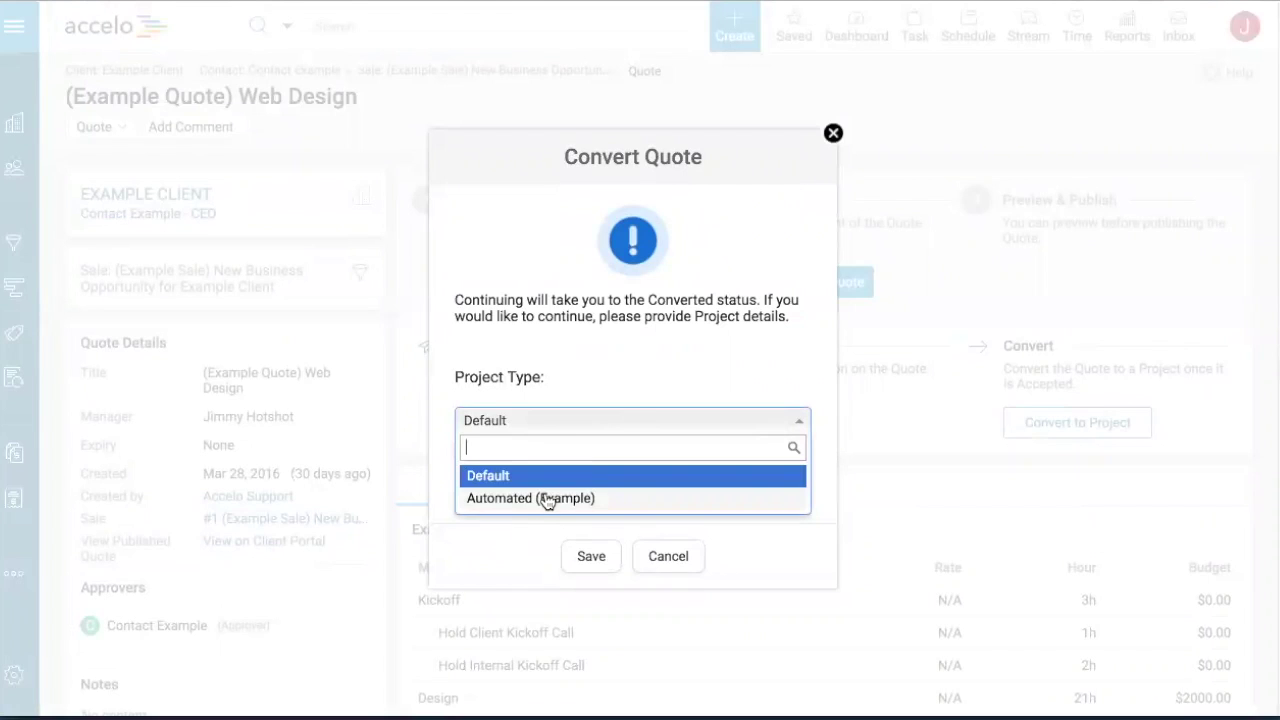
click(703, 499)
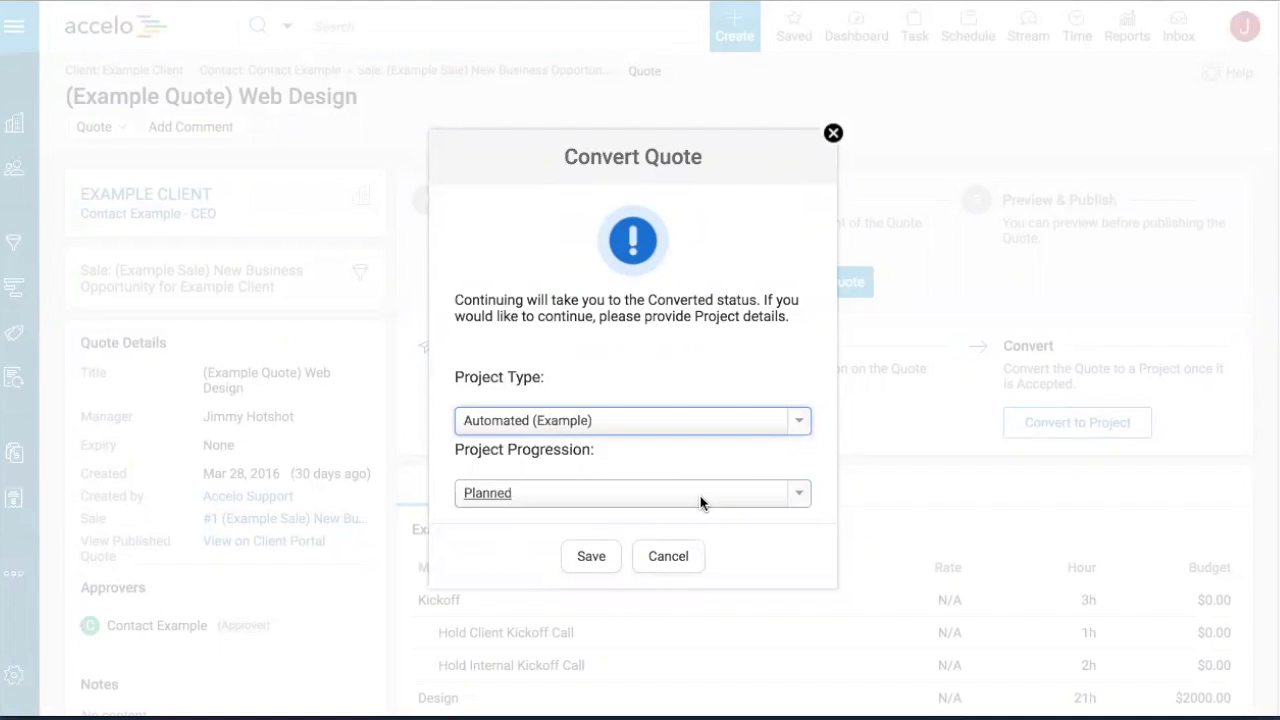
click(590, 556)
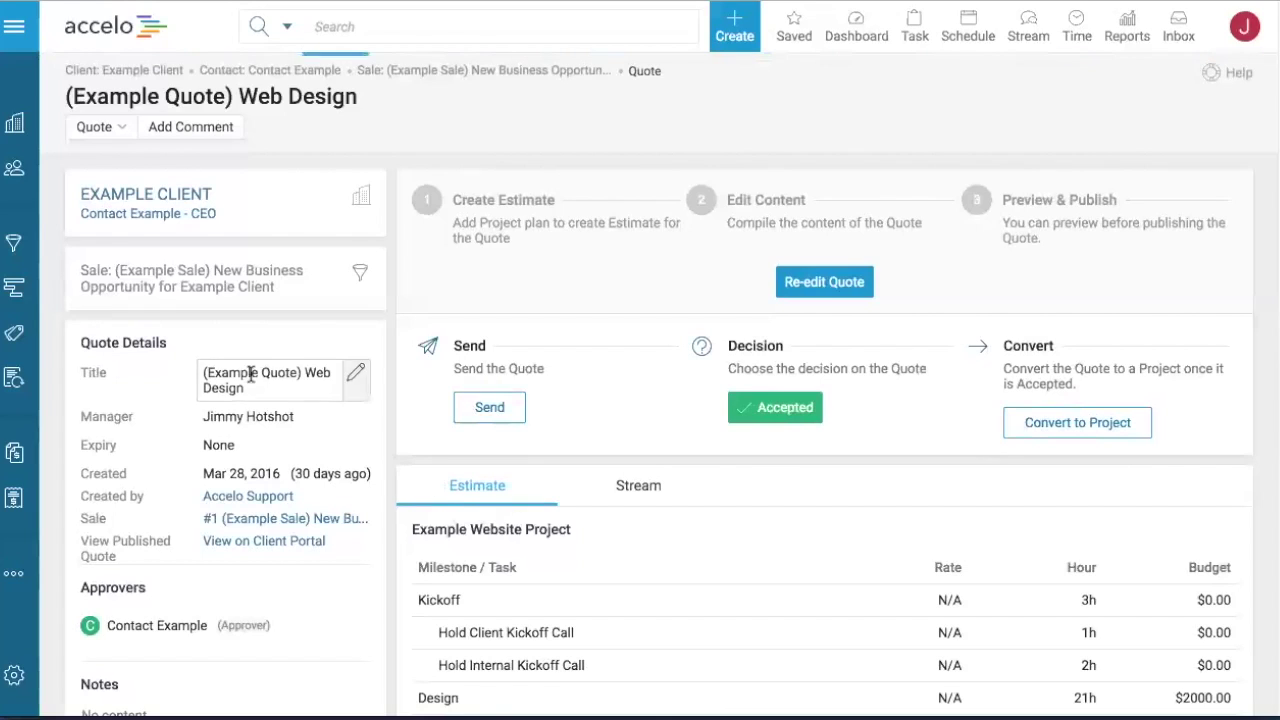
- Open the list of all sales and examine their statuses, types, salespeople, due dates and values
click(12, 301)
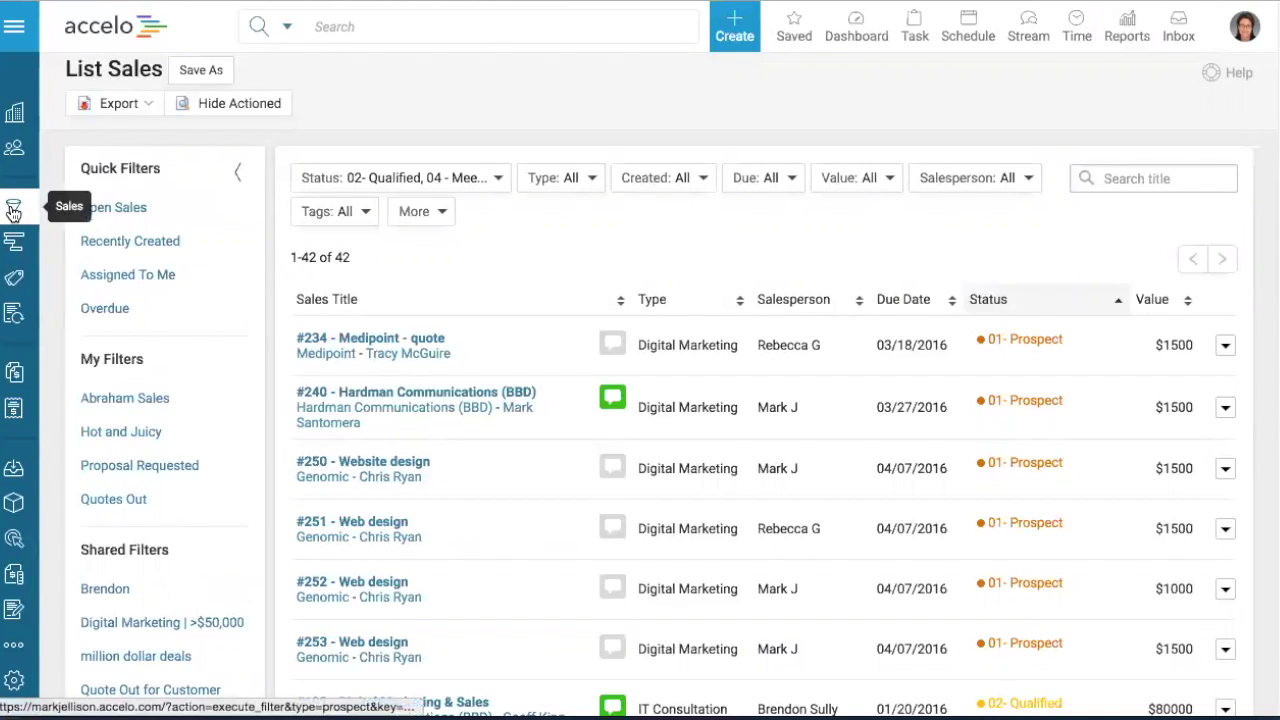
scroll(1263, 286, down, 1)
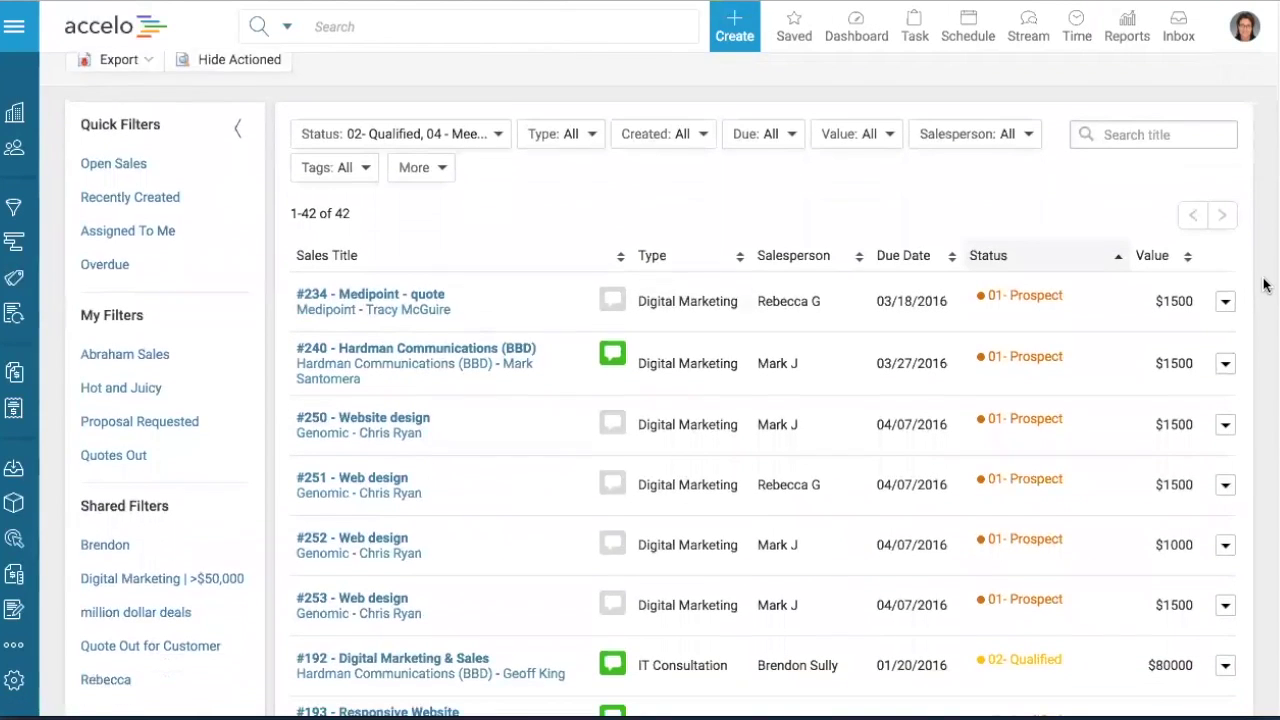
scroll(1034, 305, down, 3)
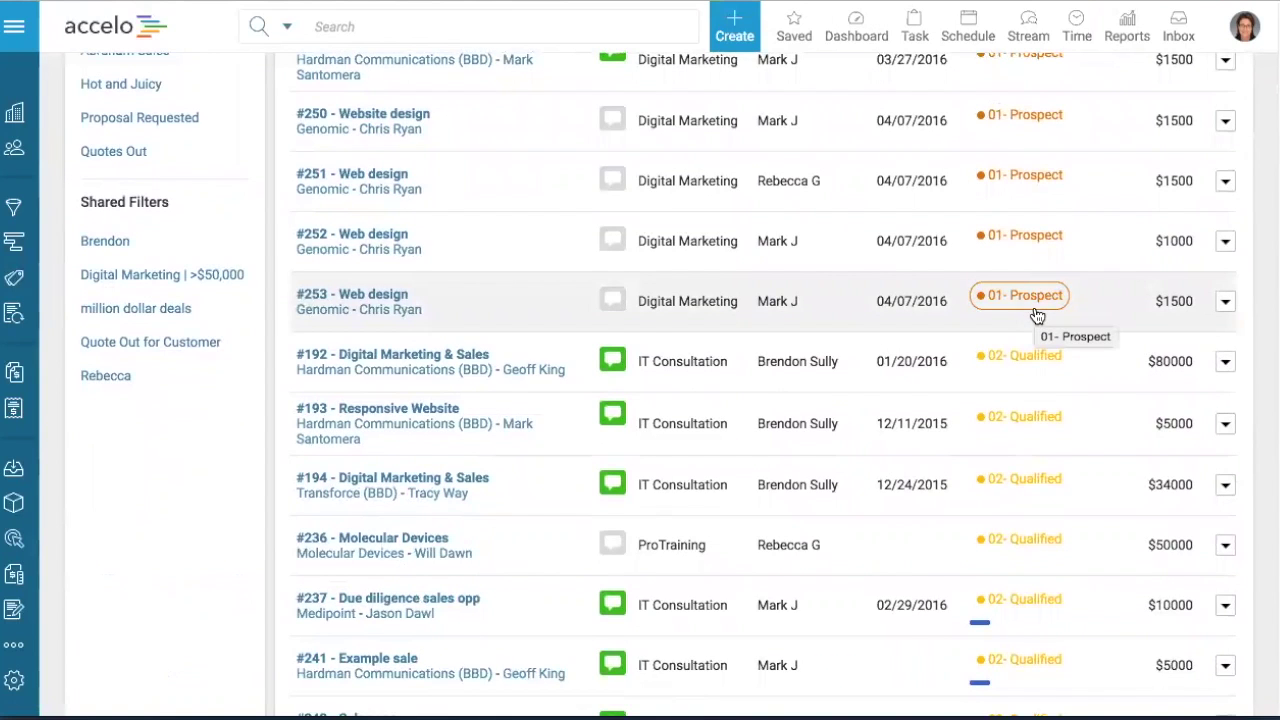
scroll(1037, 316, down, 2)
scroll(1037, 316, down, 5)
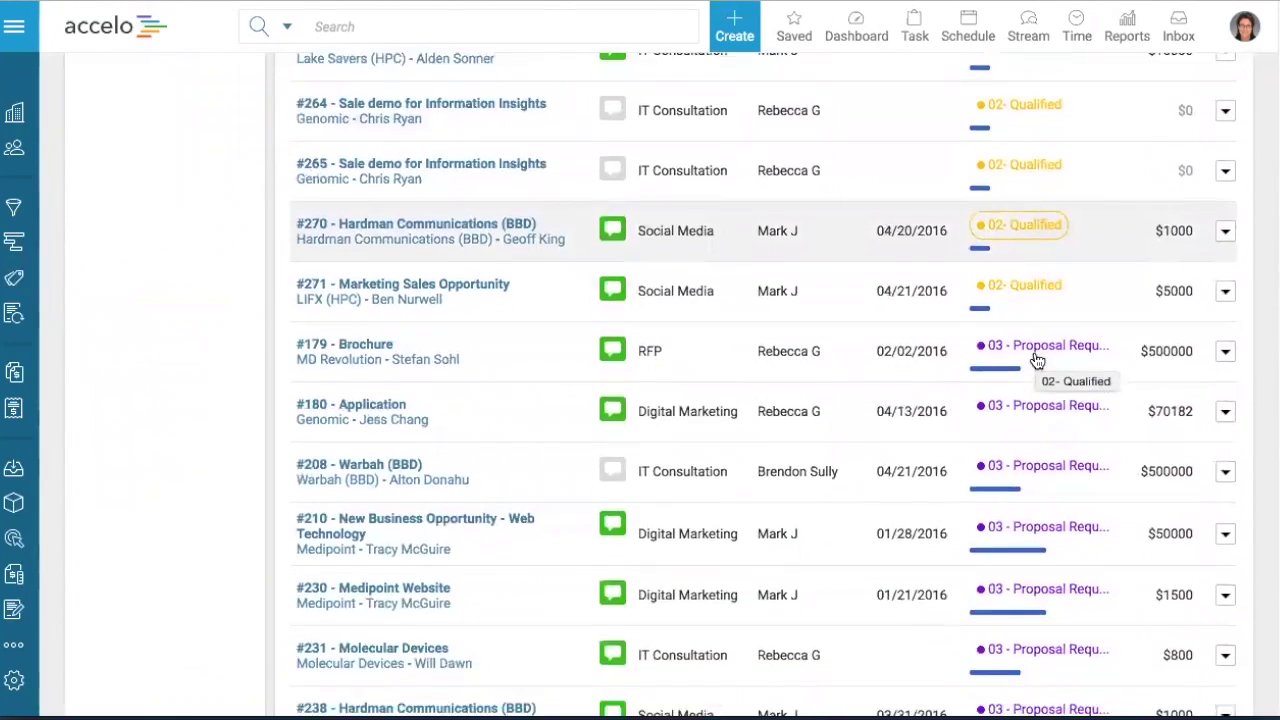
scroll(1037, 360, down, 3)
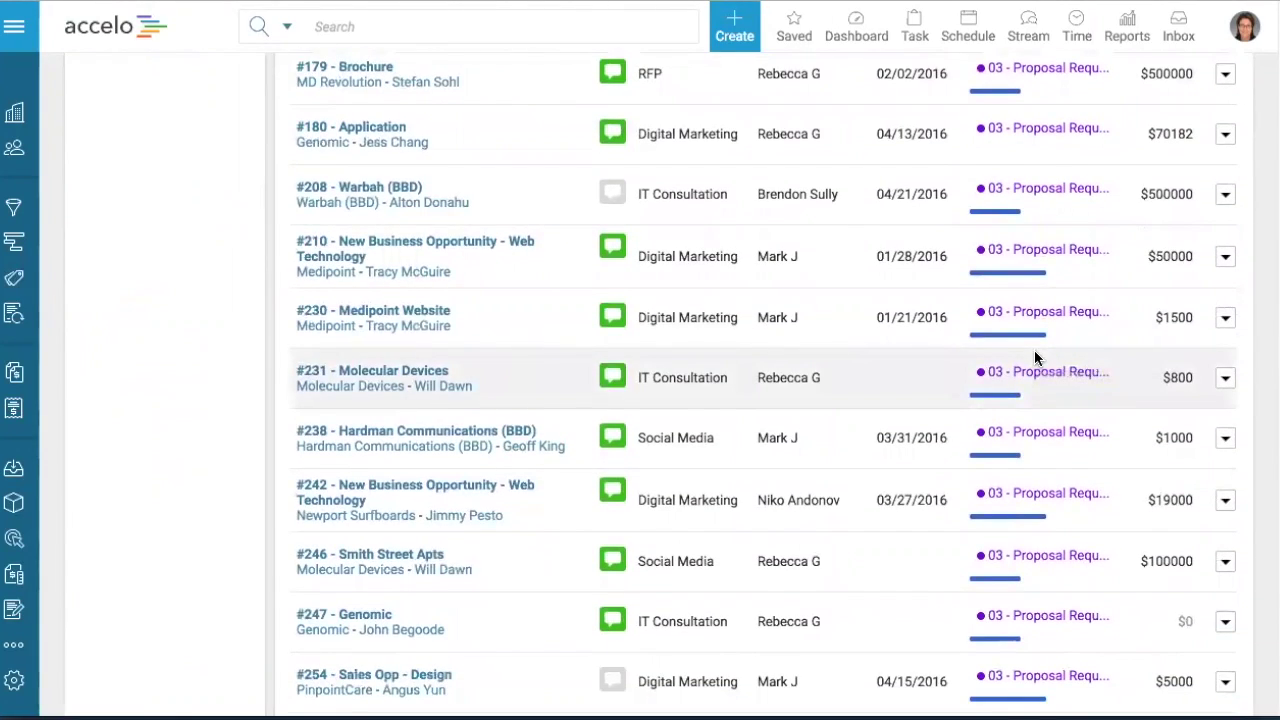
scroll(1037, 358, up, 2)
scroll(1035, 358, up, 6)
scroll(1035, 358, up, 5)
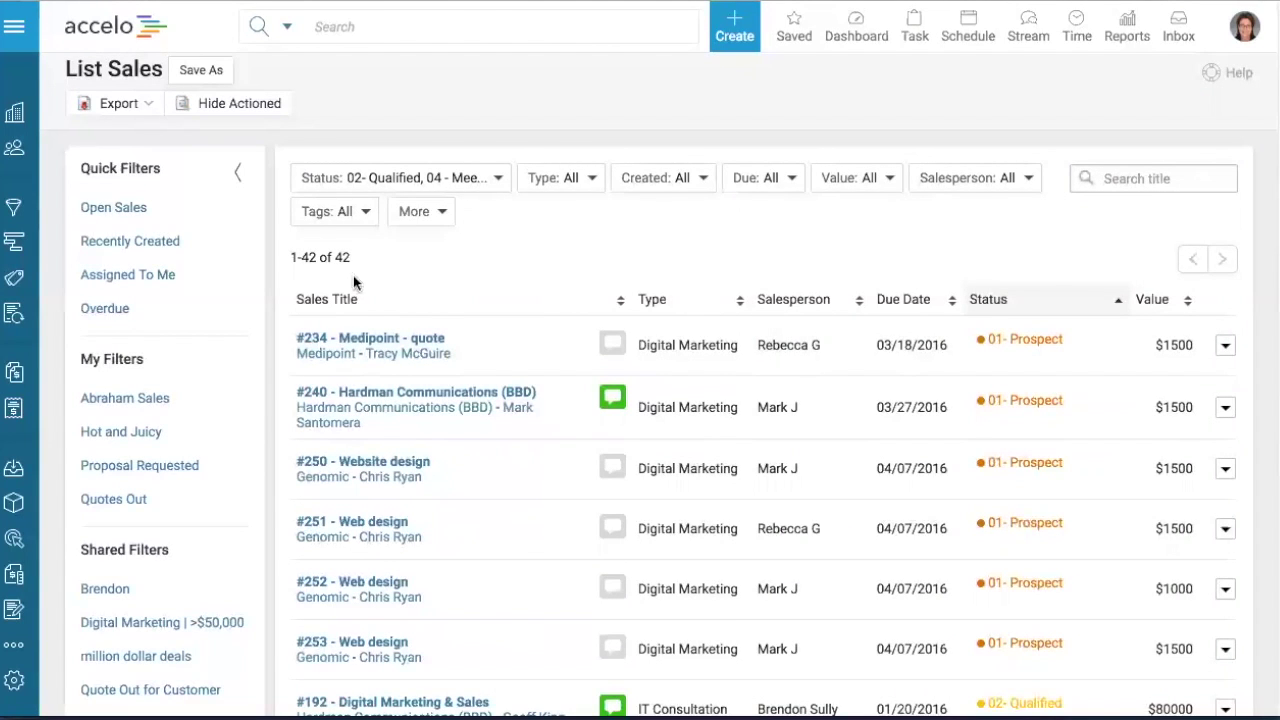
- Apply the Assigned To Me quick filter to the sales list and look through the matching sales and saved filters
click(164, 283)
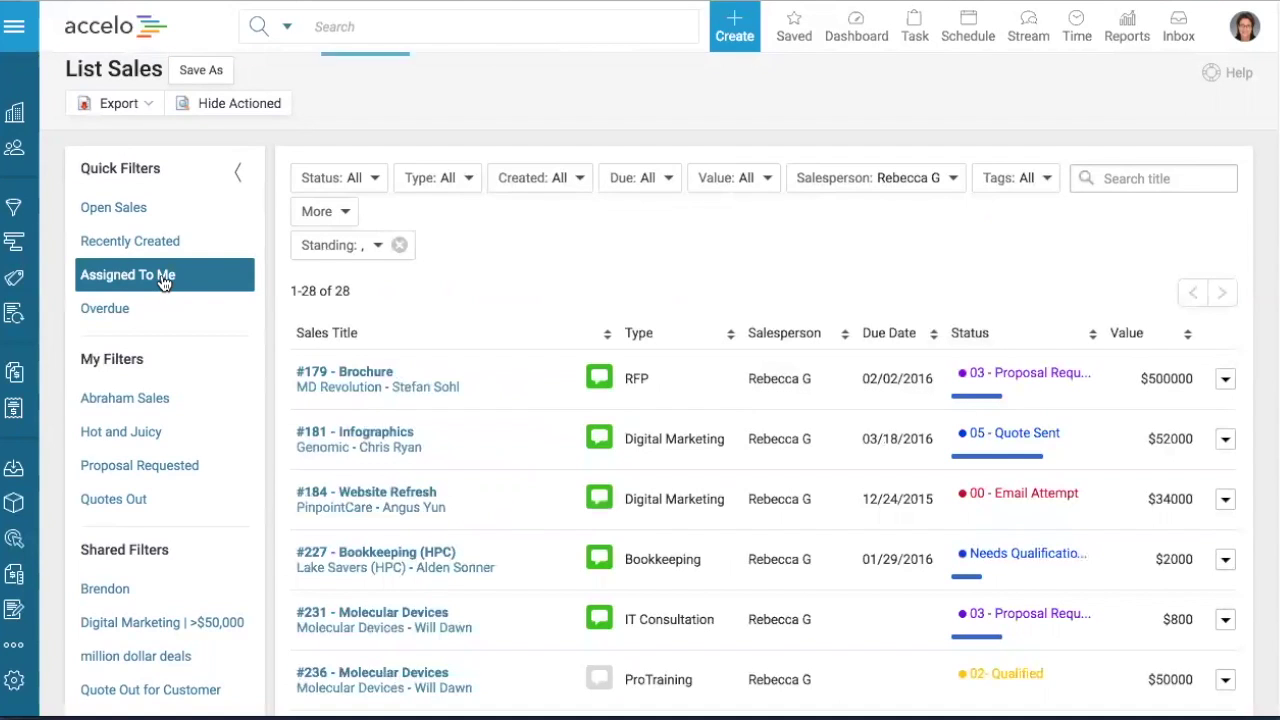
scroll(164, 283, down, 3)
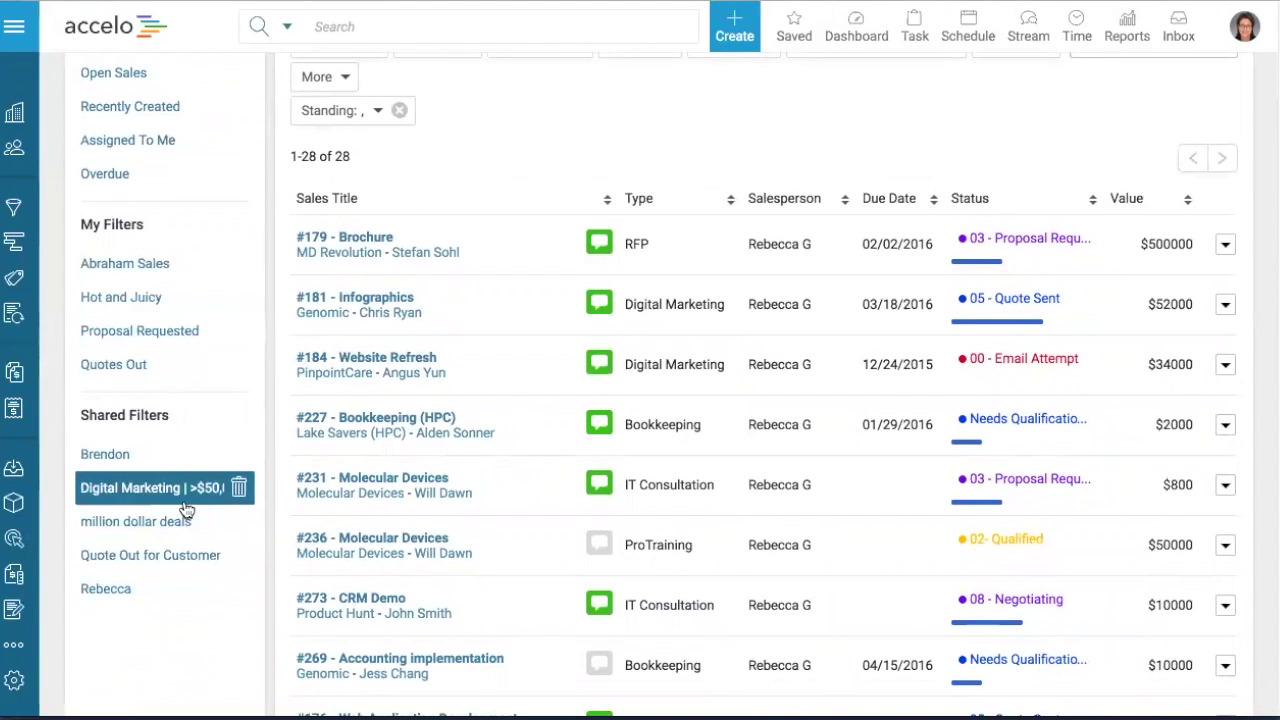
- Filter the sales list to show only sales created in the past 90 days
scroll(185, 510, up, 3)
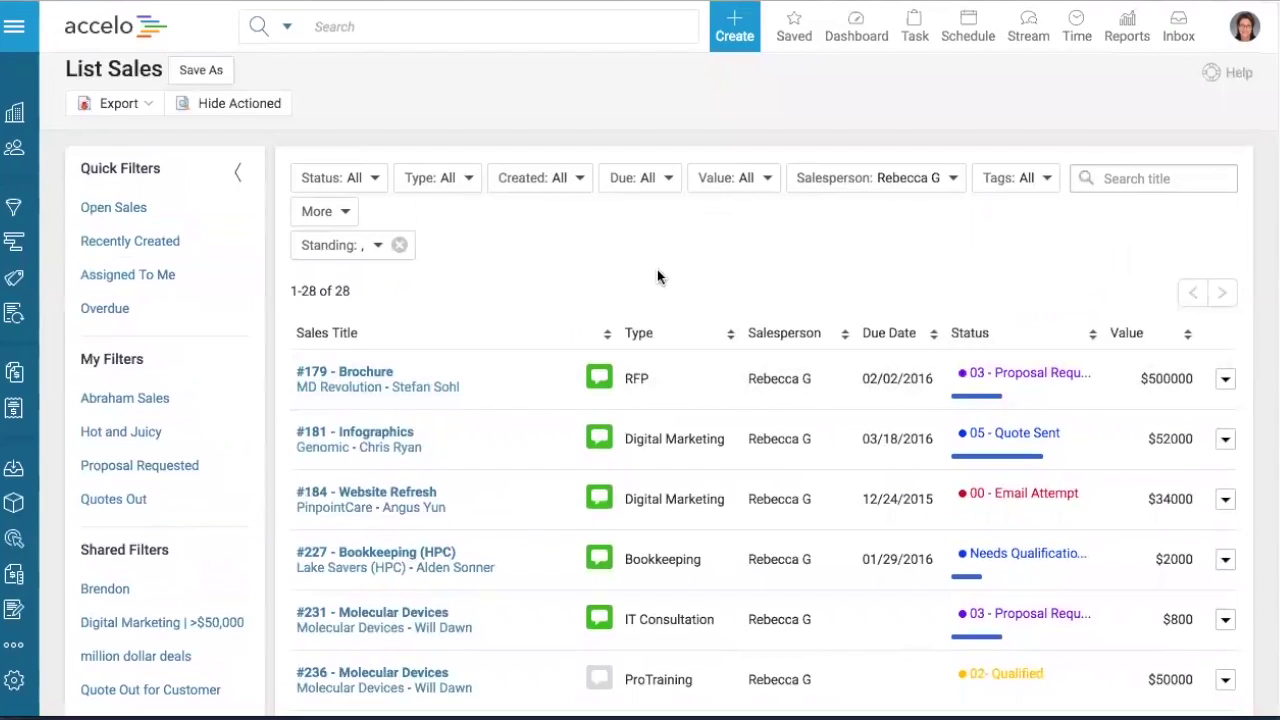
click(536, 189)
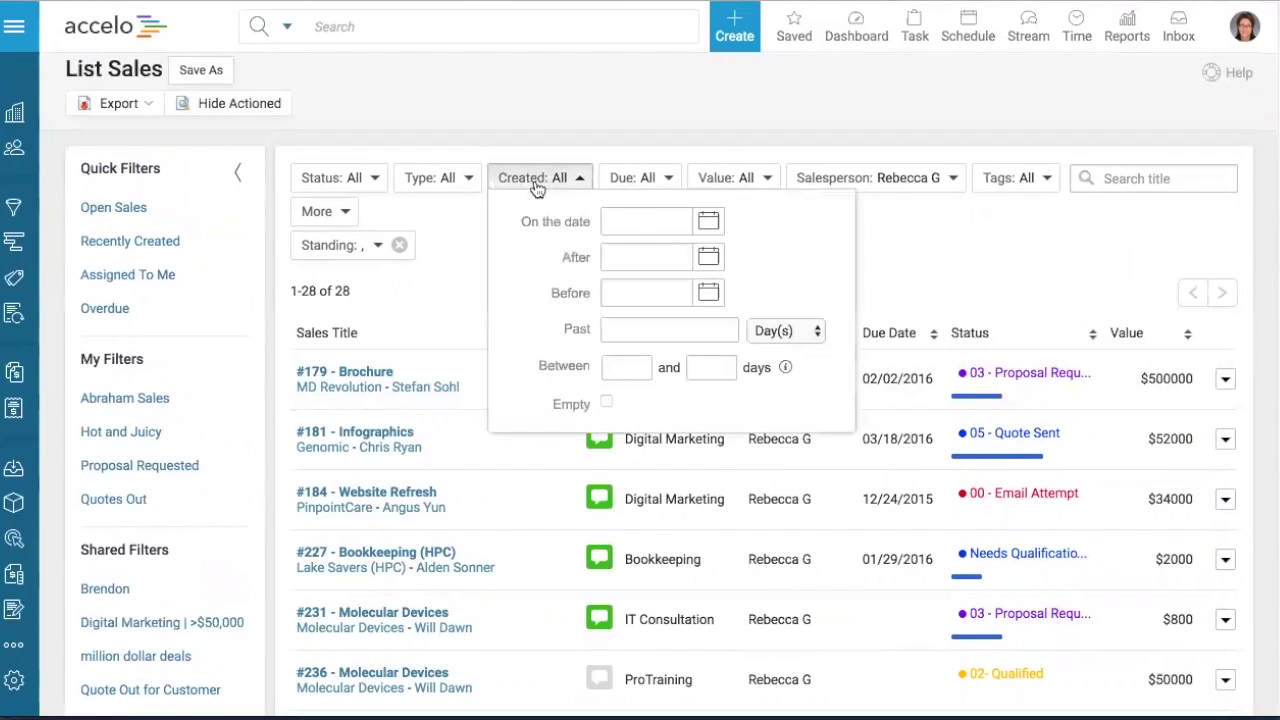
click(669, 331)
text(90)
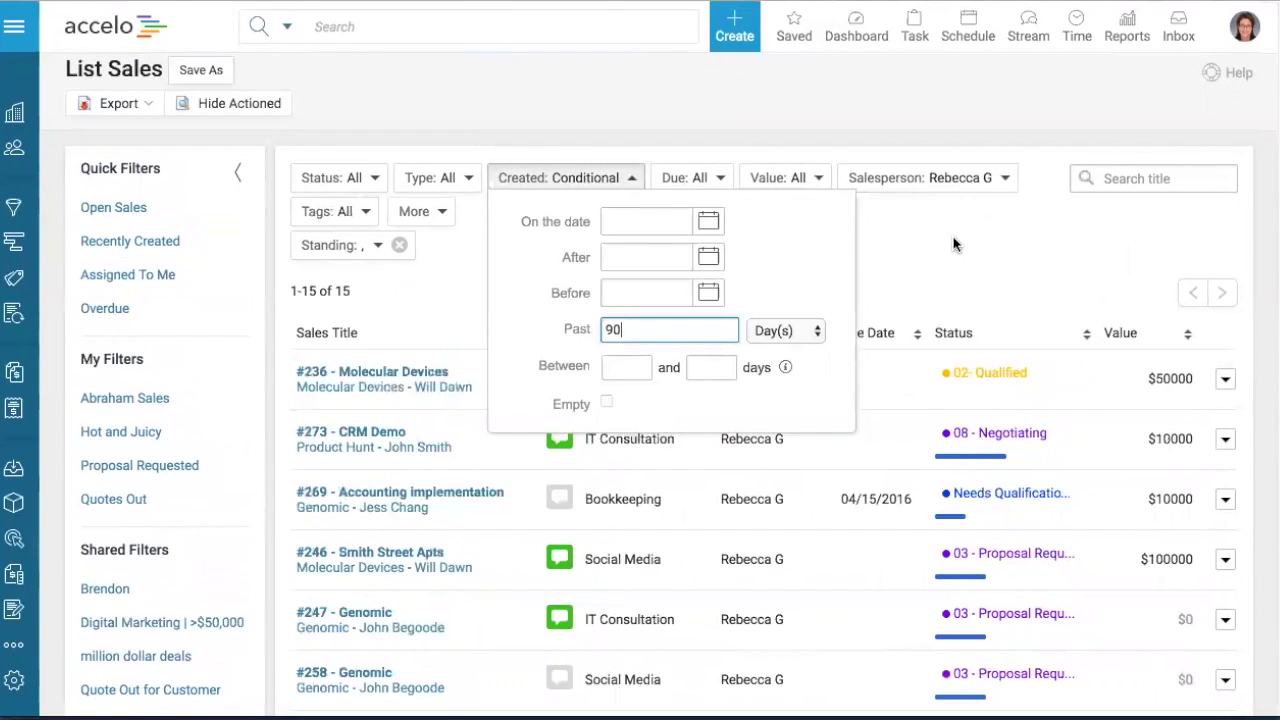
click(953, 244)
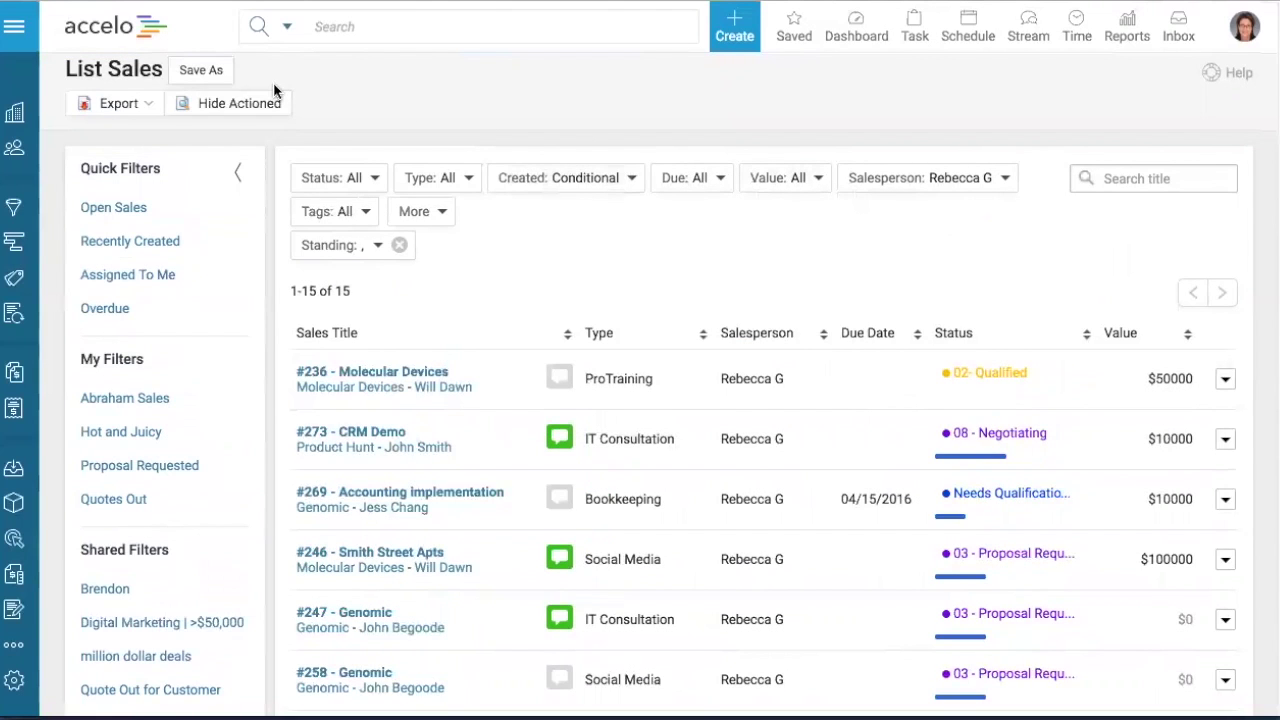
- Save the current sales filter as a new shared filter titled "90 days" and check it among the shared filters
click(226, 70)
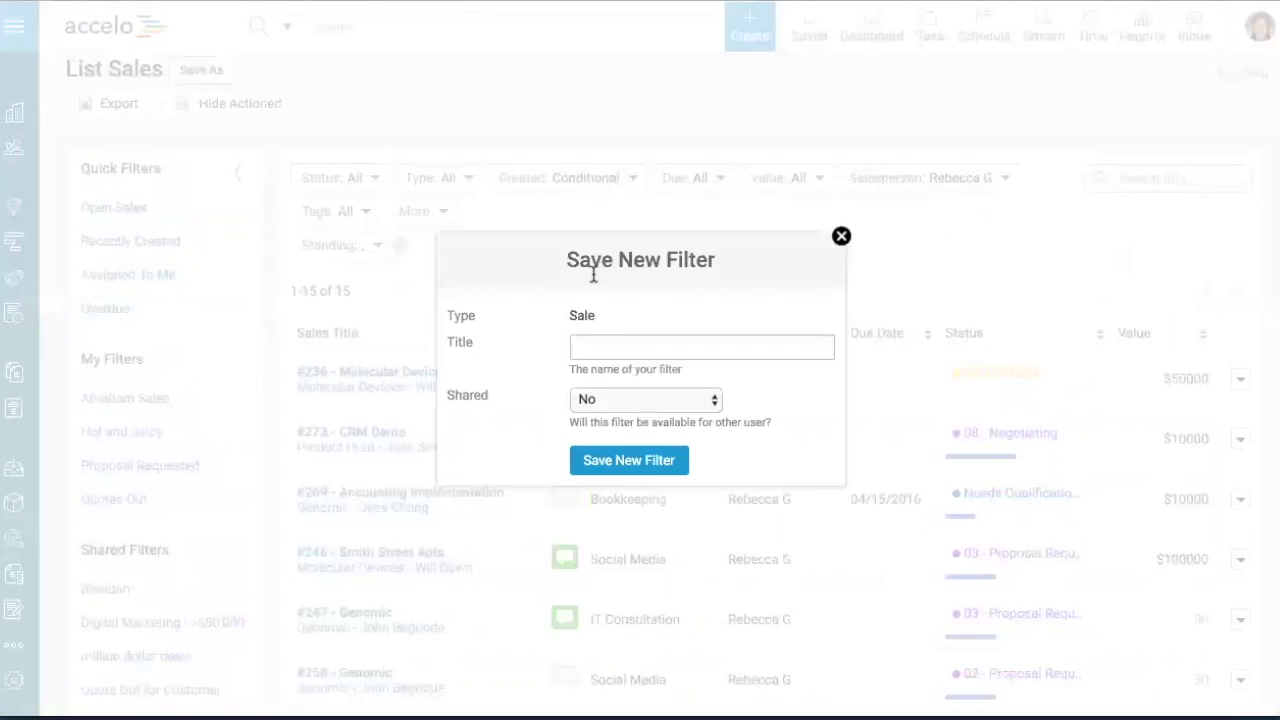
click(603, 346)
text(9- da)
key(BackSpace)
key(BackSpace)
key(BackSpace)
key(BackSpace)
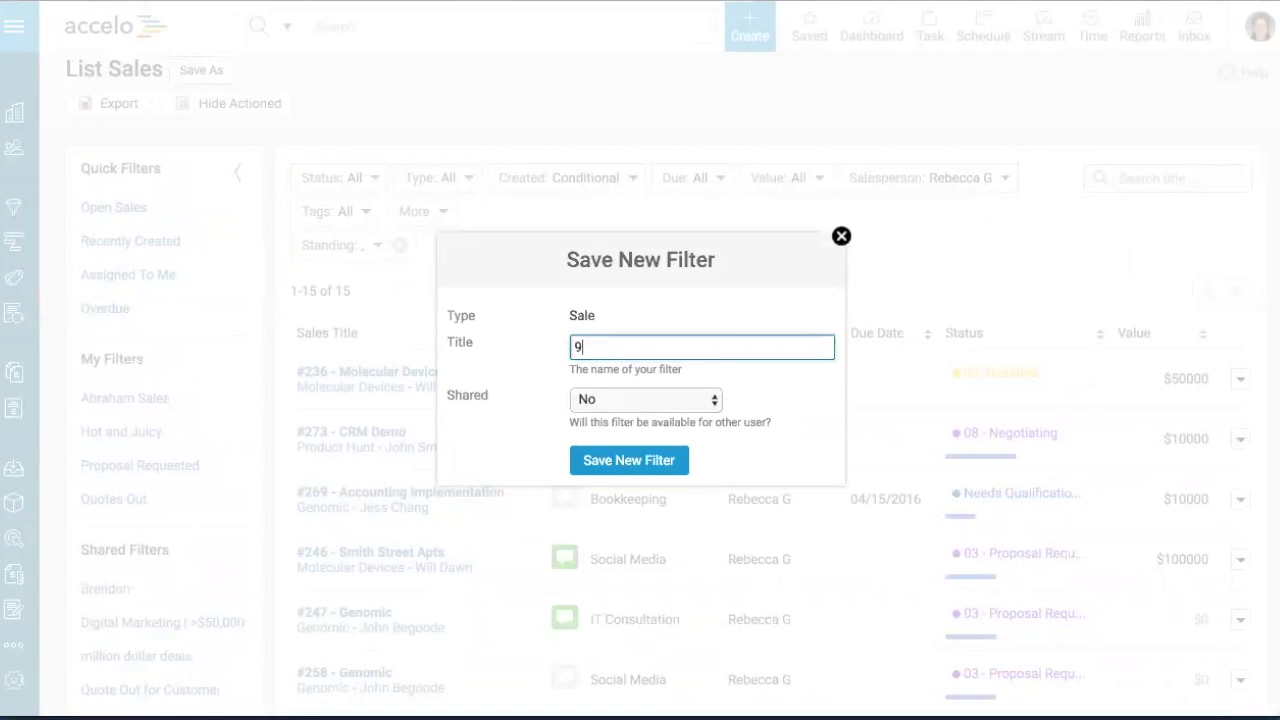
text(0 days)
click(590, 402)
click(592, 414)
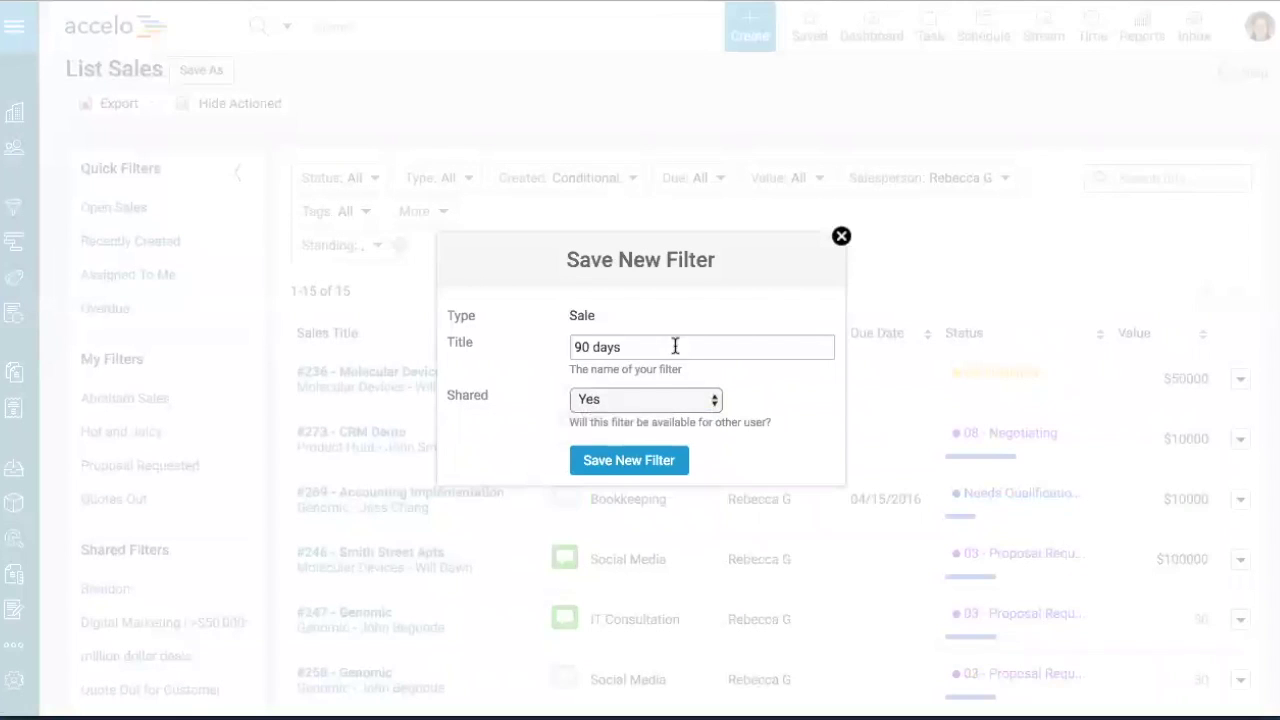
click(600, 463)
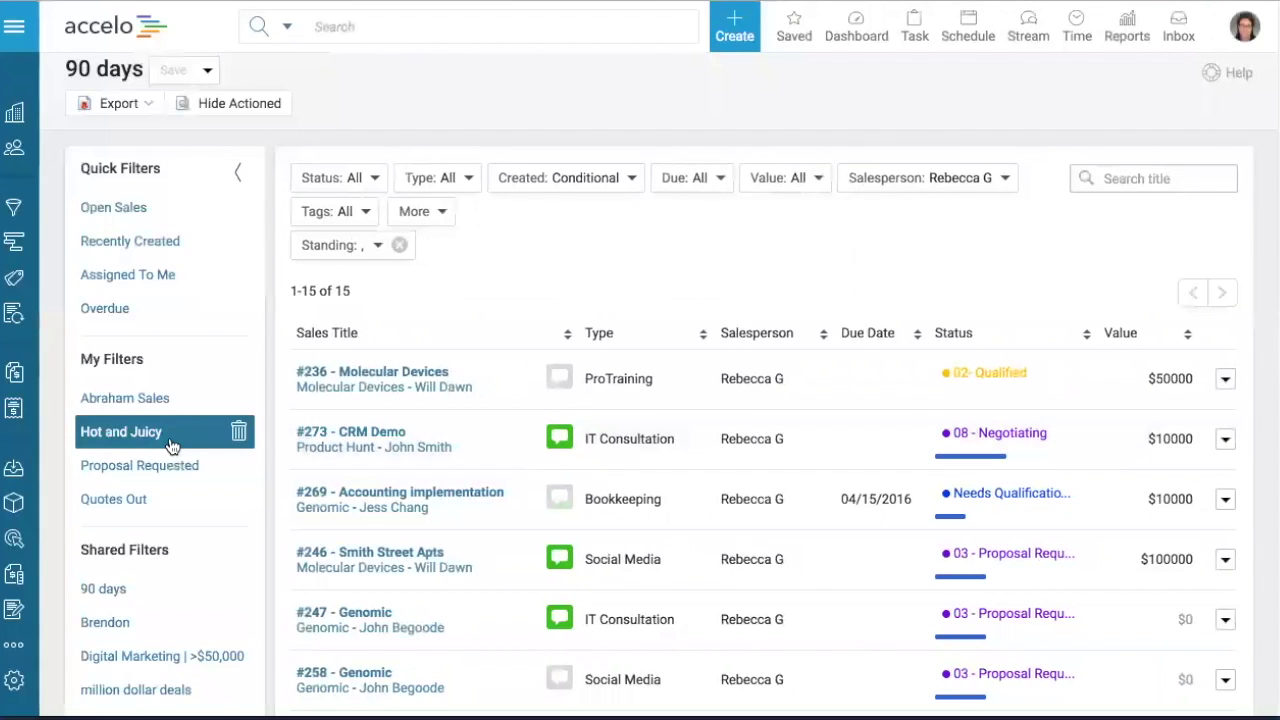
scroll(170, 445, down, 2)
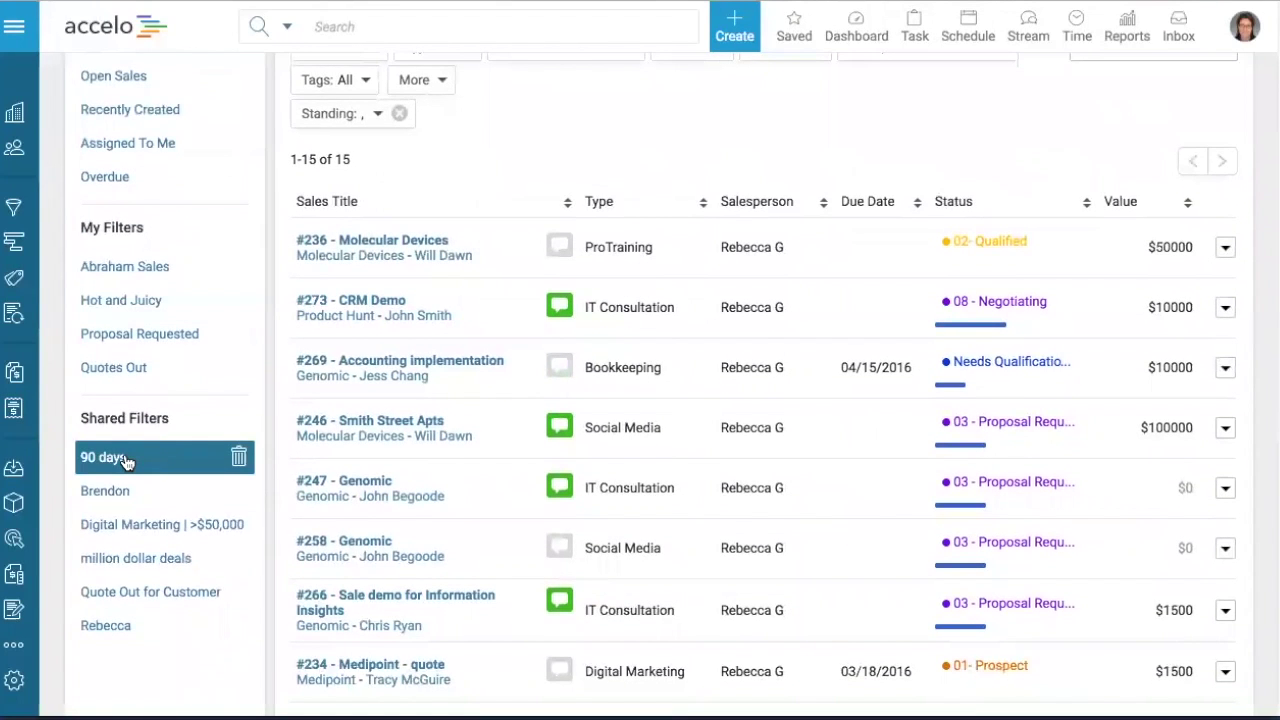
scroll(128, 460, up, 2)
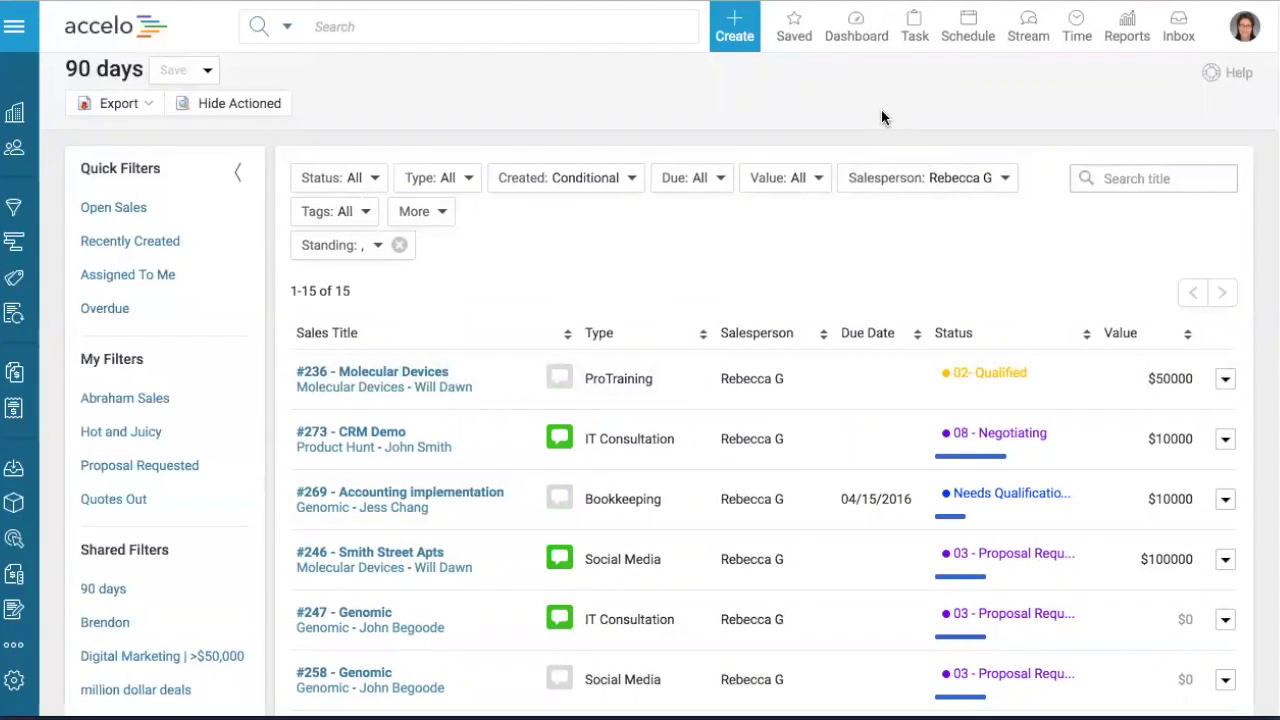
- Open the Sale Dashboard and examine the pipeline forecast, sales funnel and staff performance
mouse_move(858, 30)
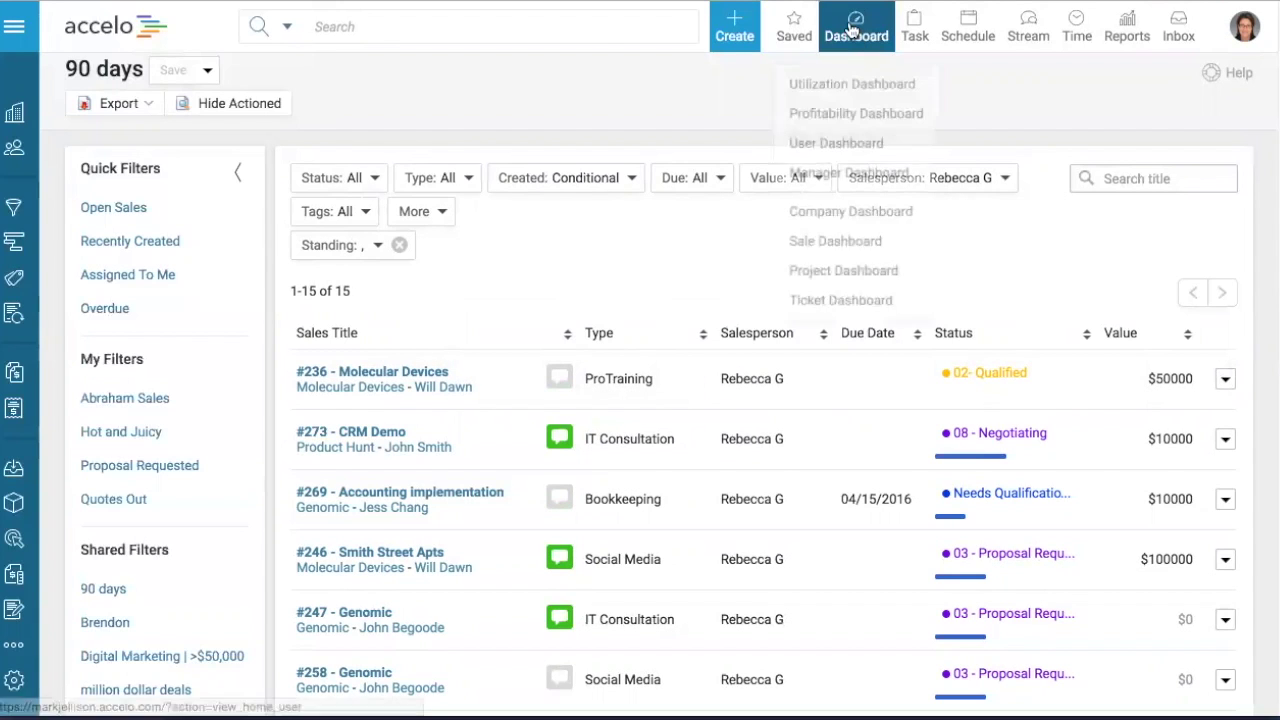
click(822, 245)
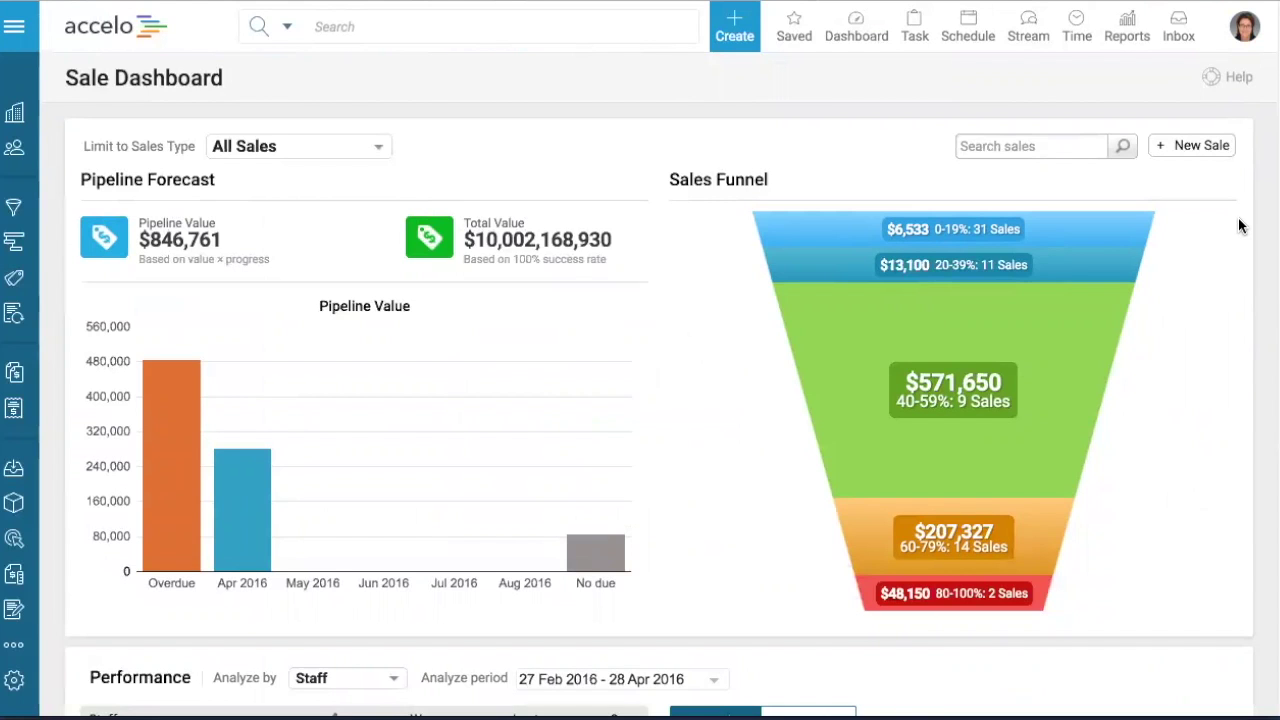
mouse_move(936, 380)
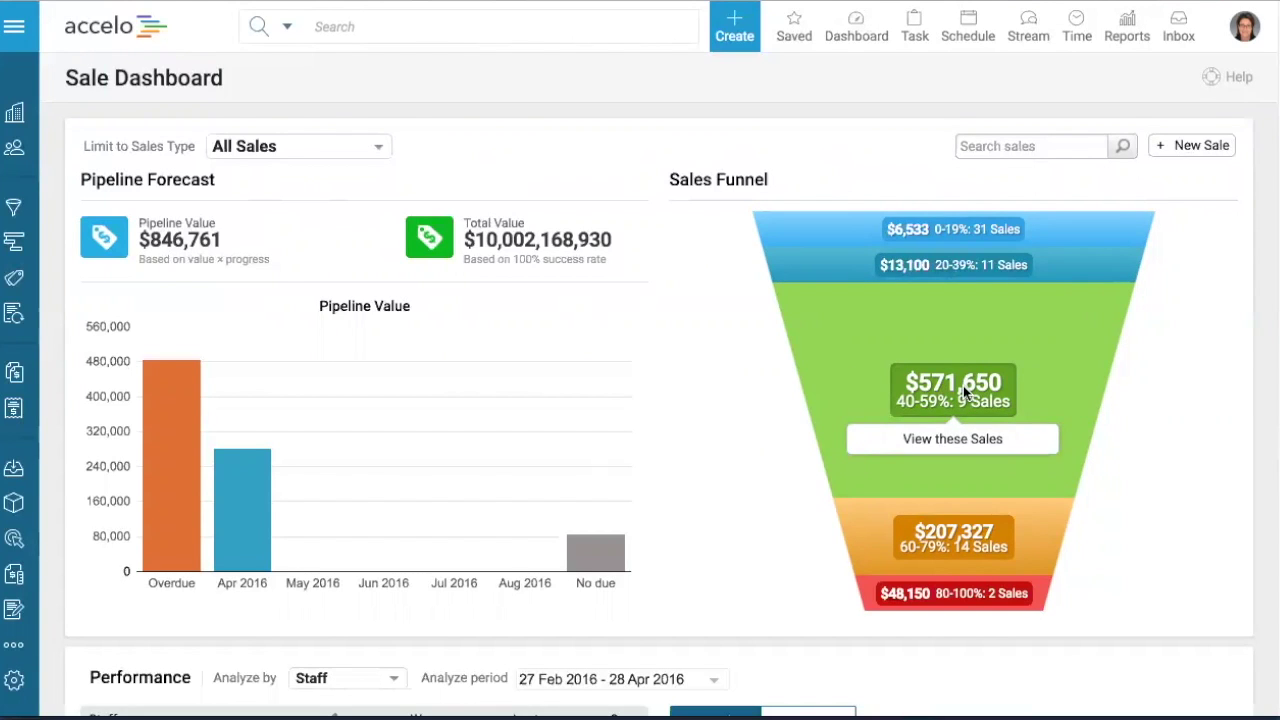
scroll(963, 385, down, 3)
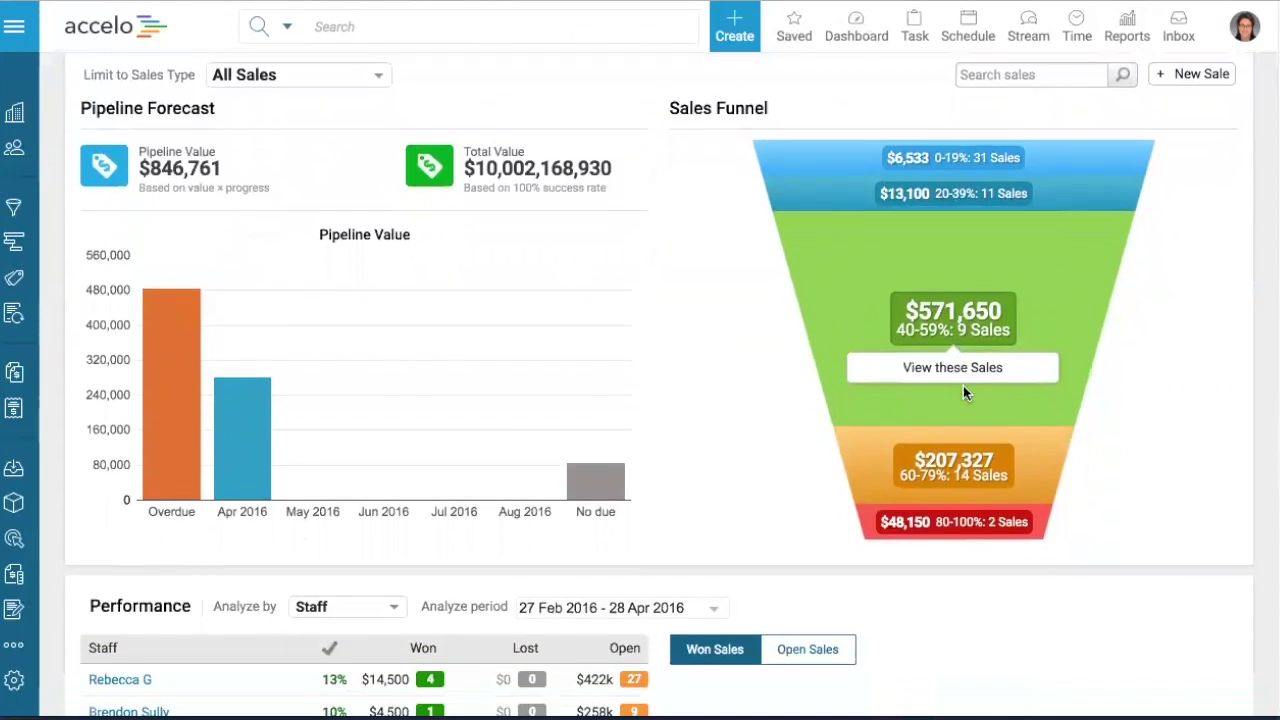
scroll(963, 385, down, 1)
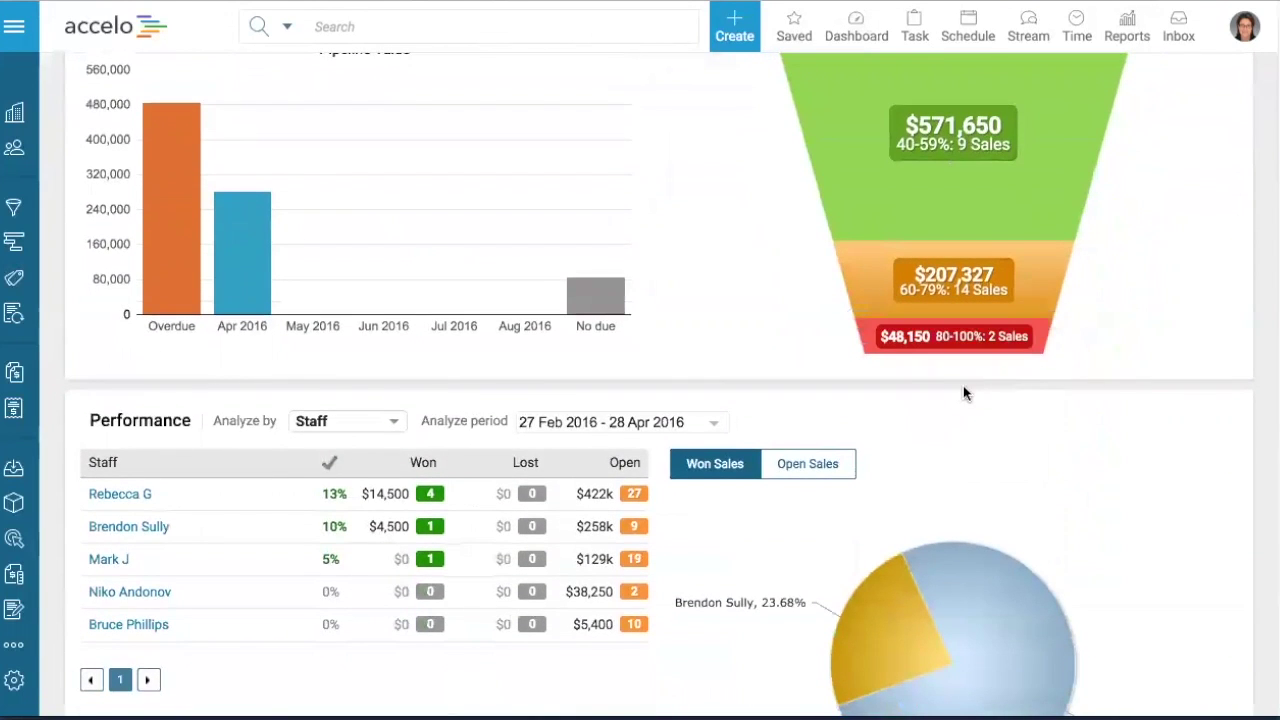
- Analyze the Sale Dashboard's performance by Type and review the dashboard
click(336, 426)
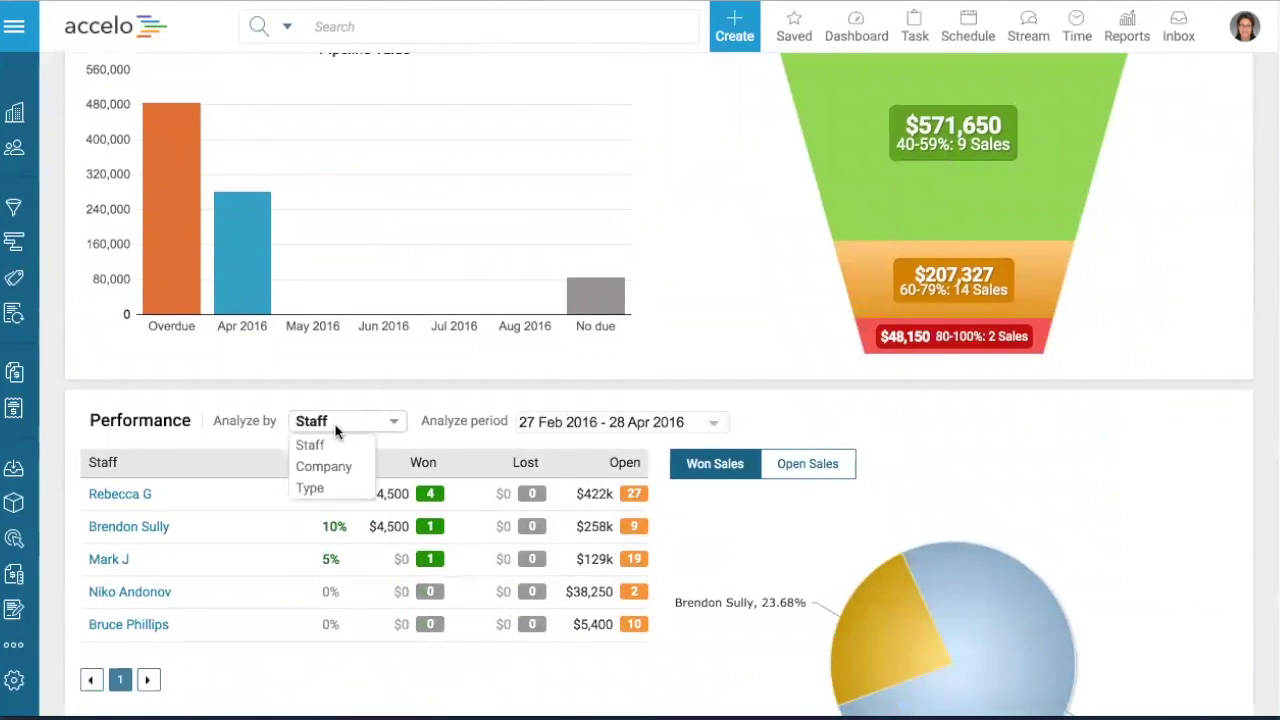
click(320, 487)
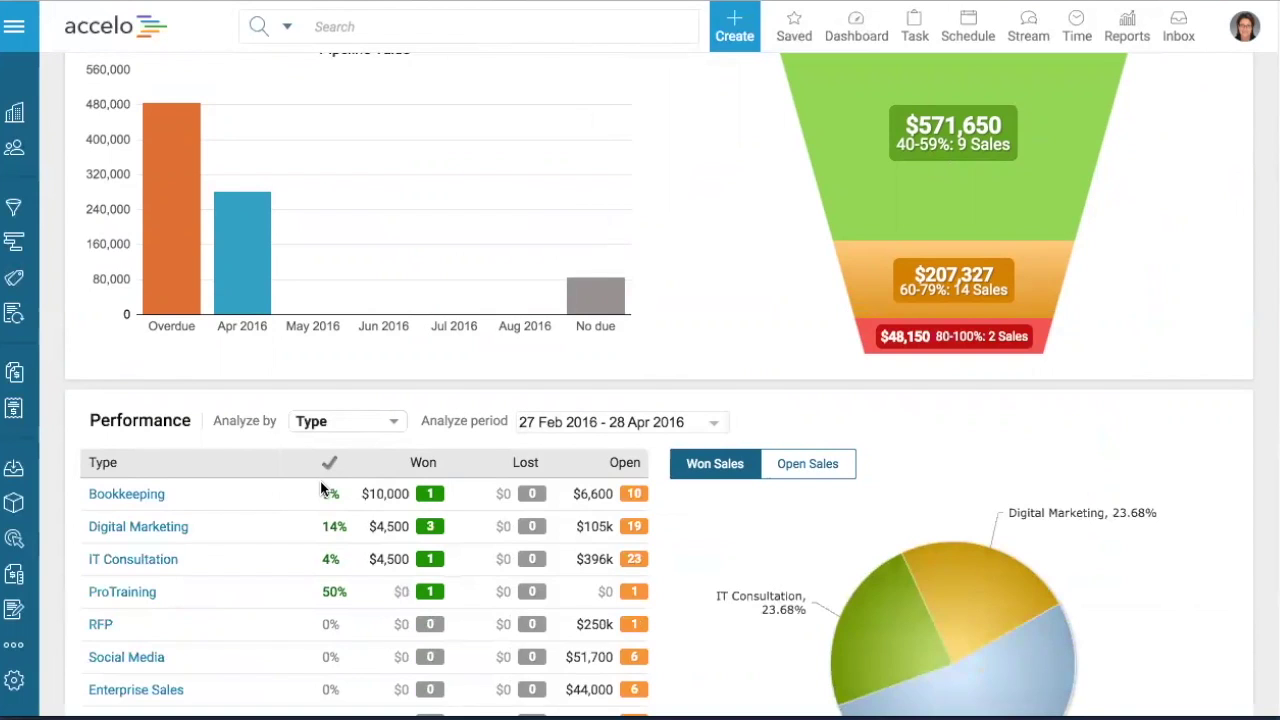
scroll(320, 487, up, 2)
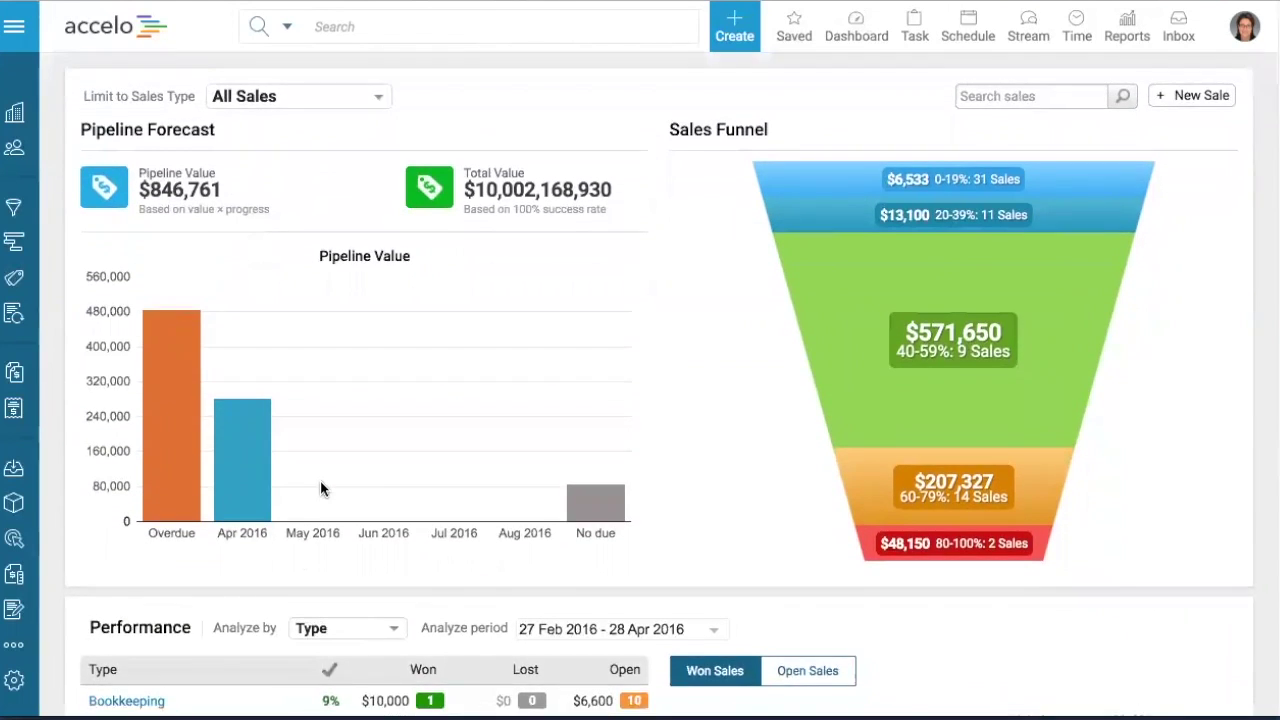
scroll(320, 488, up, 1)
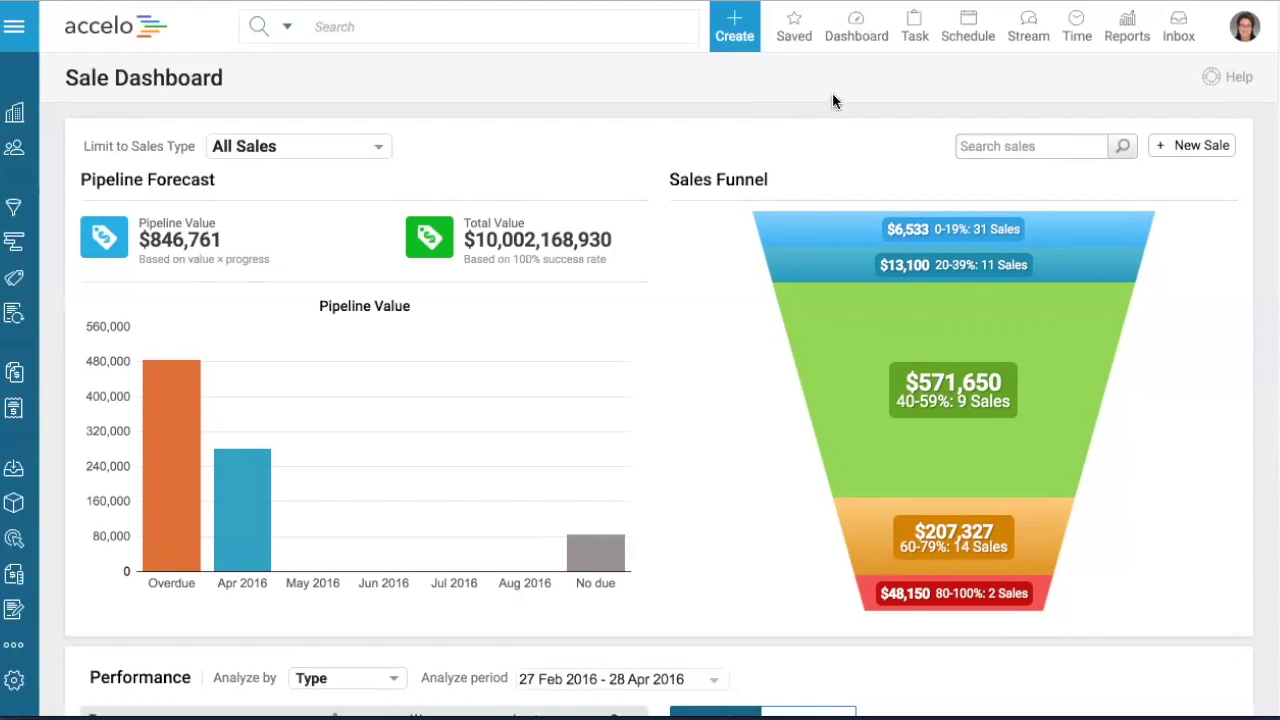
- Open the Utilization Dashboard and view each user's hours for the week of 15 May - 21 May
mouse_move(856, 30)
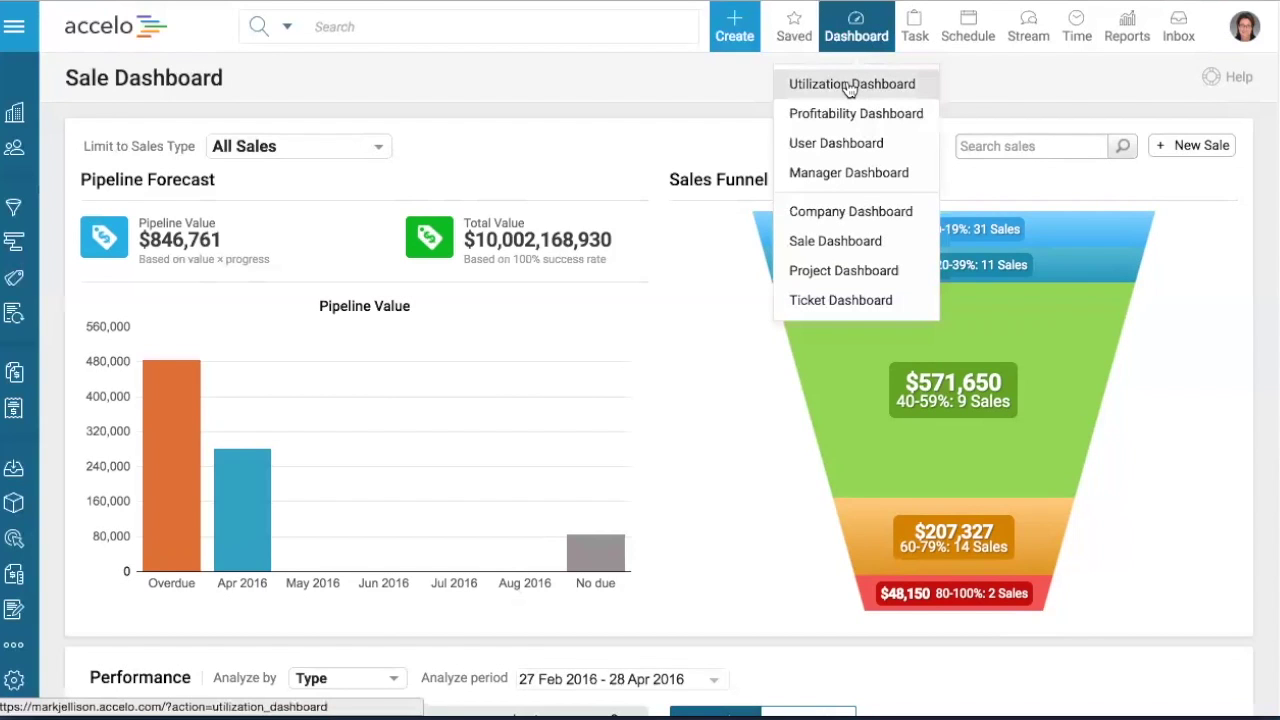
click(850, 85)
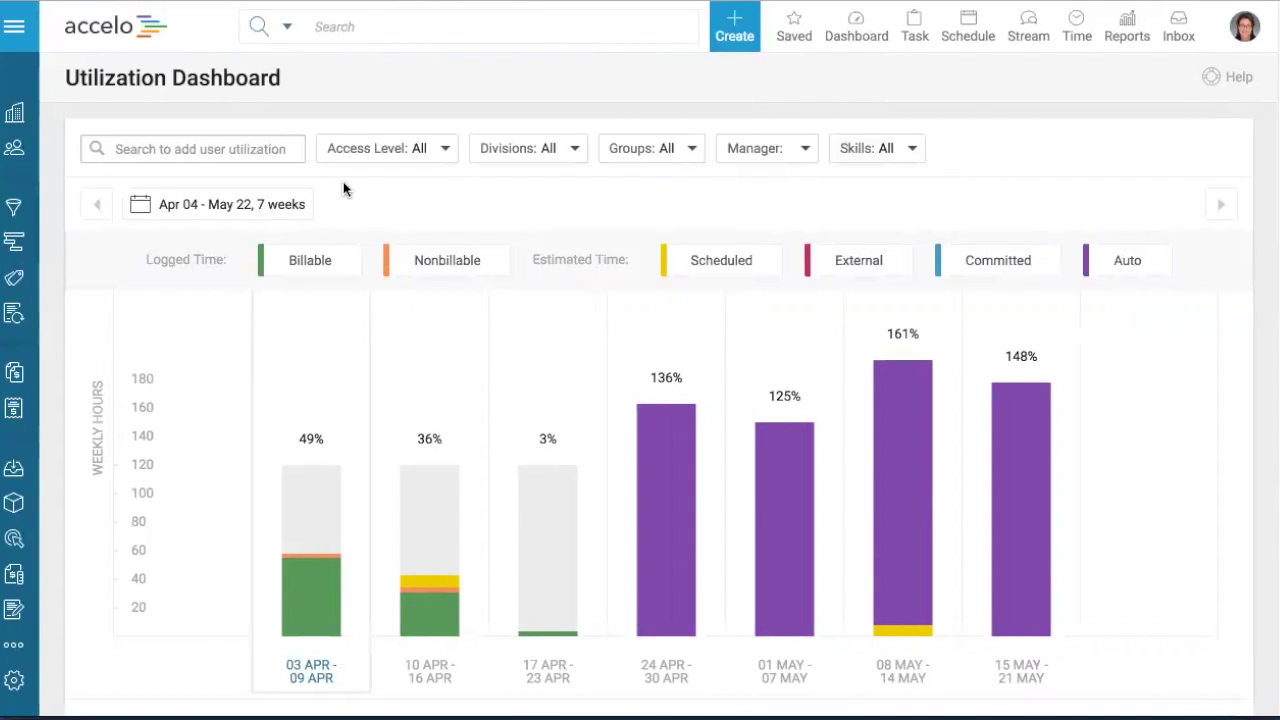
scroll(343, 189, down, 1)
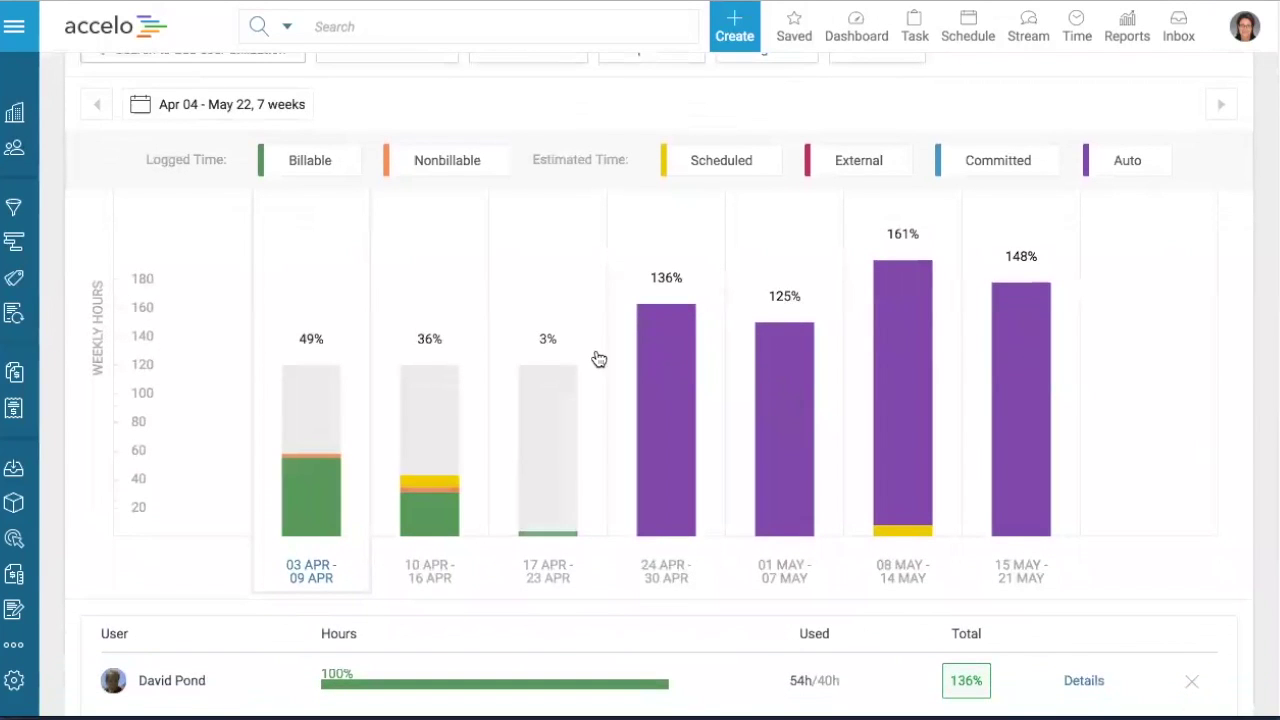
click(1018, 425)
scroll(1018, 423, down, 1)
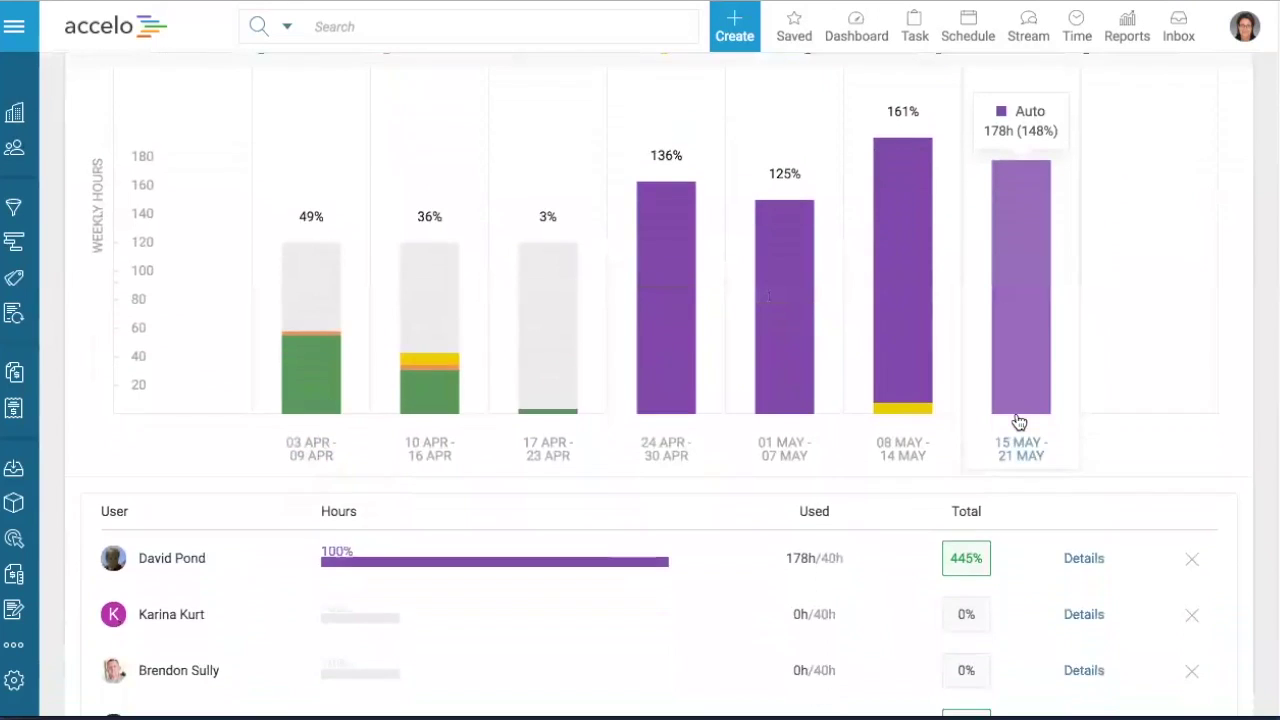
- Remove the second listed user from the utilization chart and select the week of 08 May - 14 May
click(1190, 518)
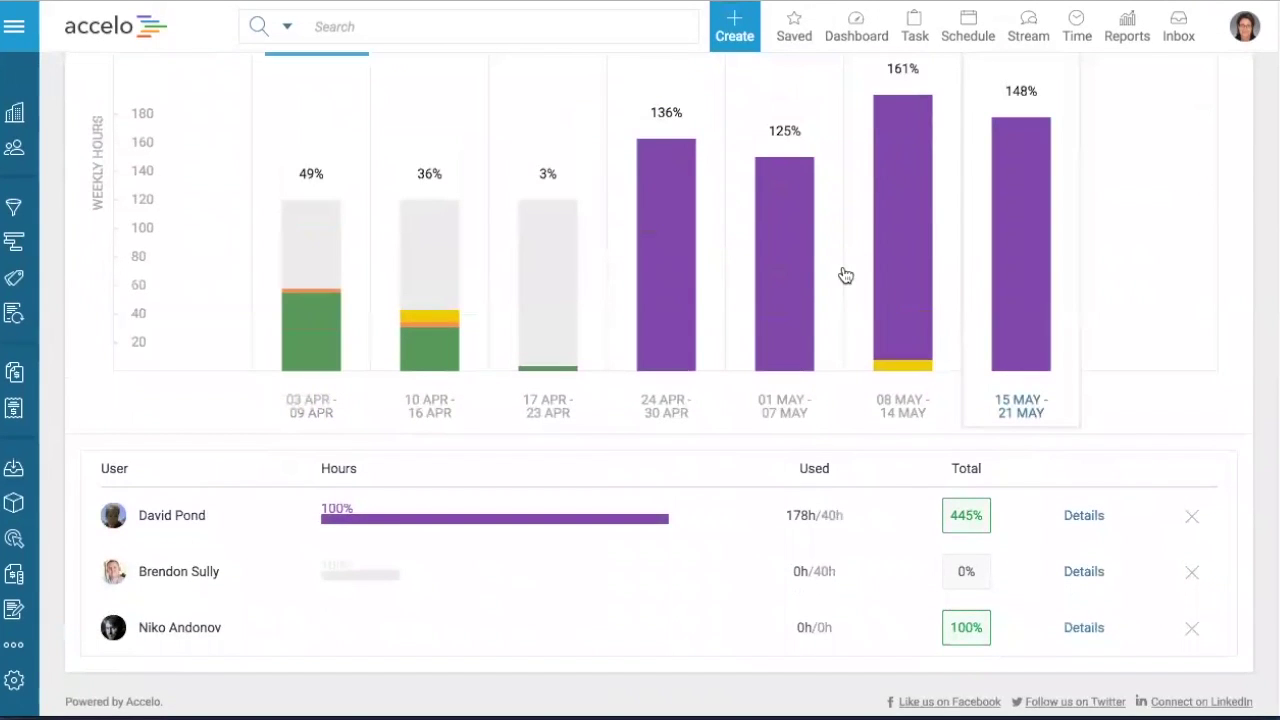
click(905, 257)
scroll(385, 230, up, 3)
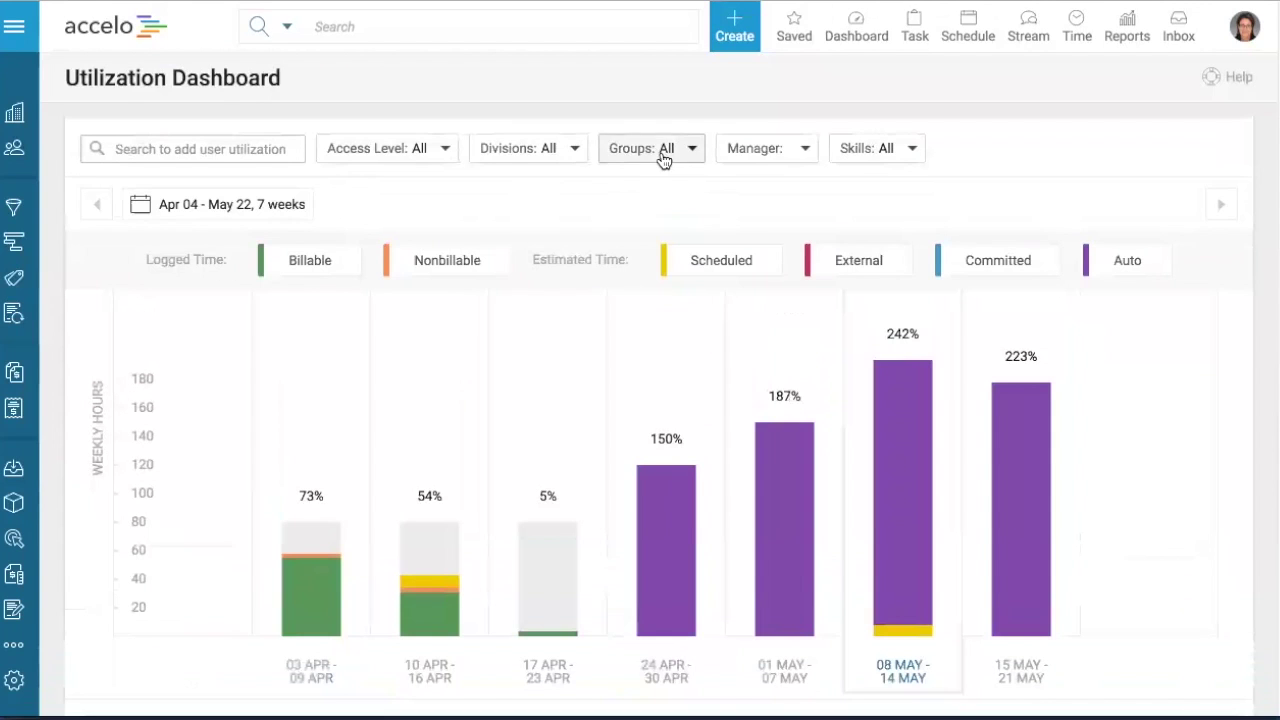
- Filter the utilization chart to the Consultants, Design and Implementation groups
click(662, 158)
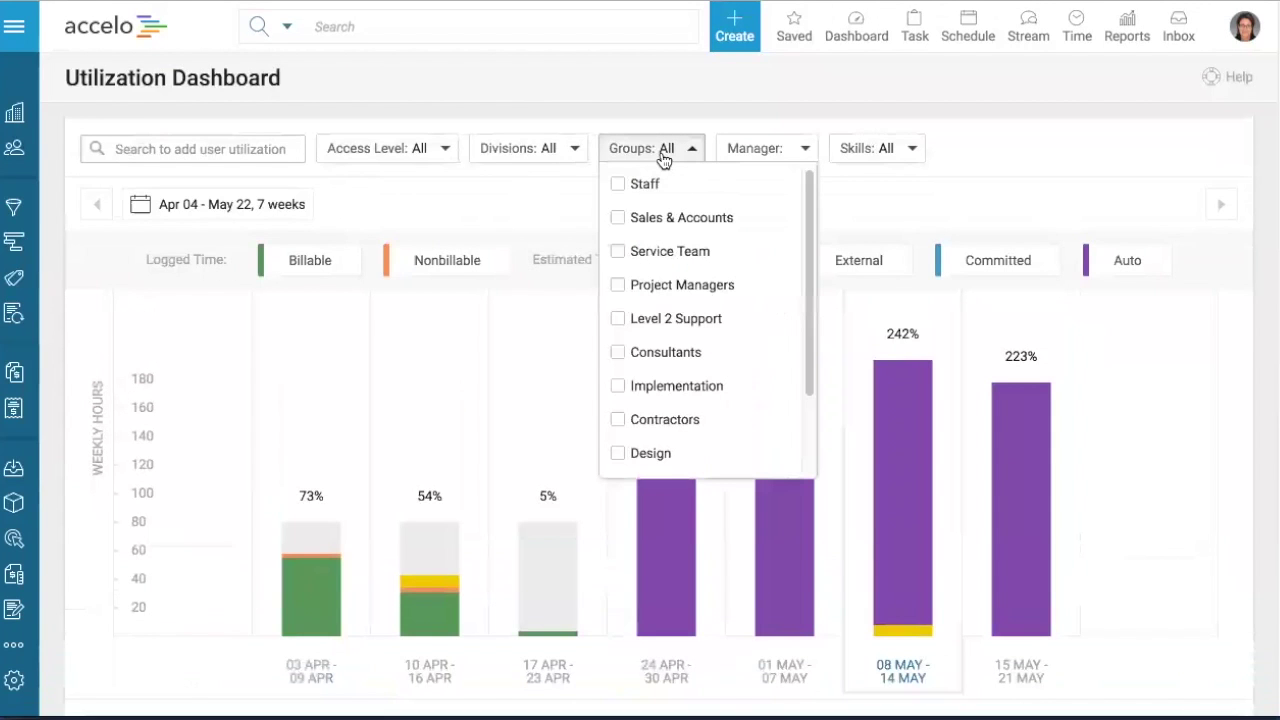
click(640, 351)
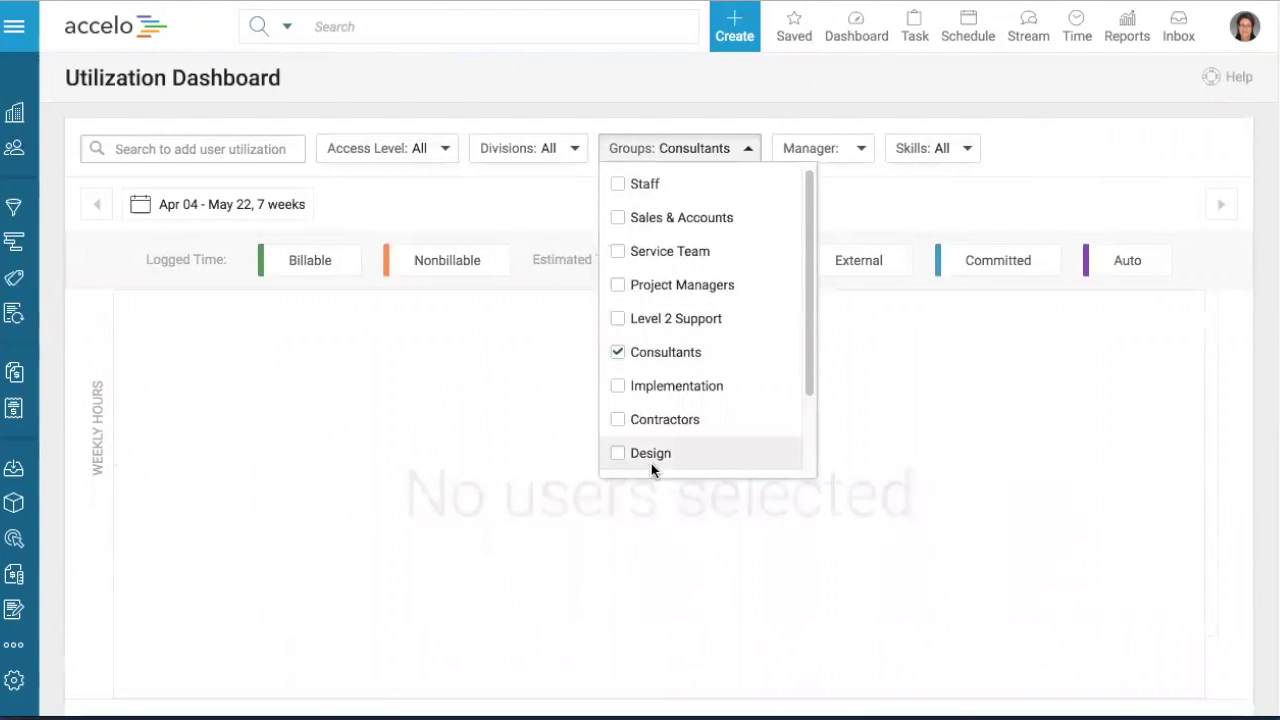
click(620, 455)
click(617, 386)
click(1160, 390)
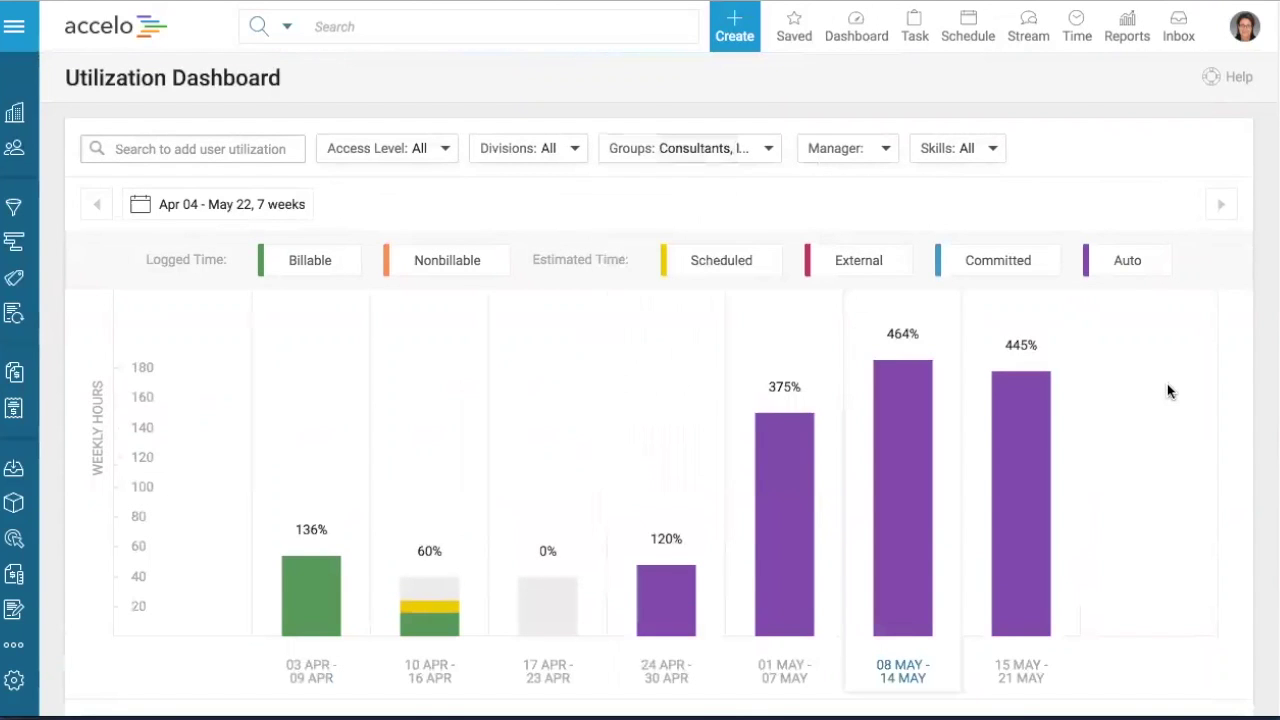
- Show utilization for the 7 weeks after 04/28/2016 and inspect the weekly hours through 05 Jun - 11 Jun
scroll(1168, 391, down, 1)
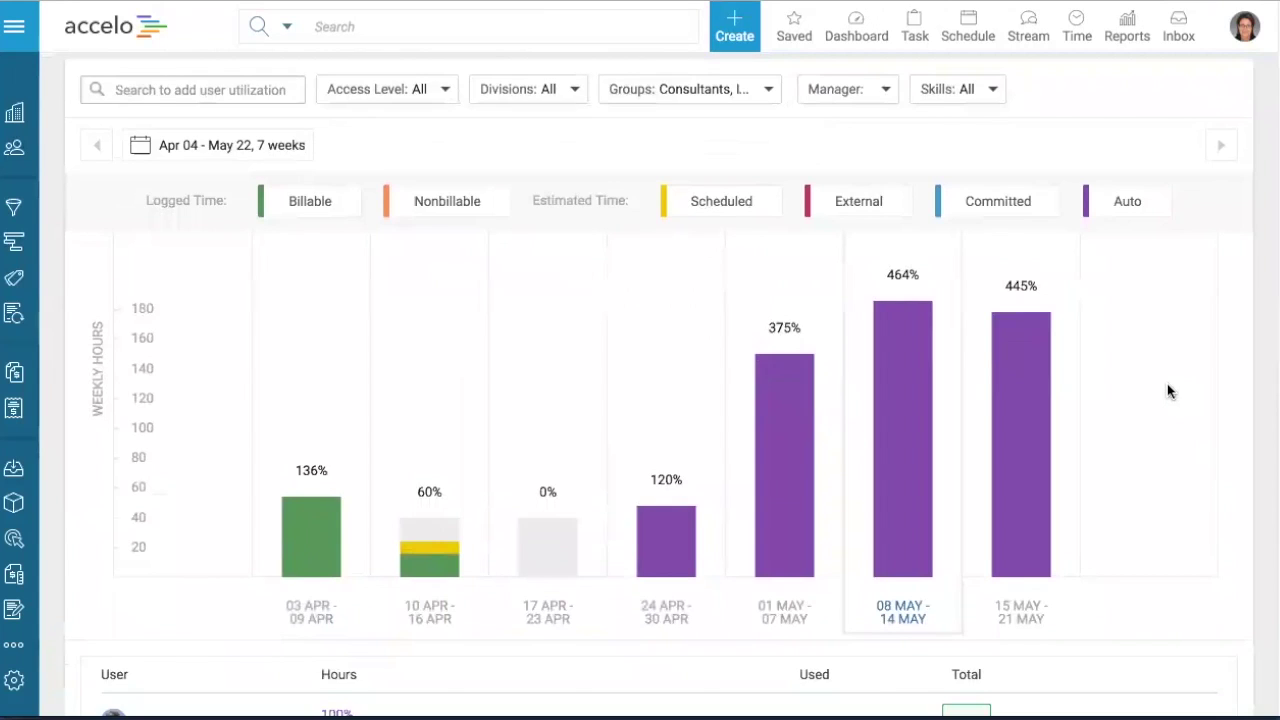
scroll(1086, 306, up, 1)
click(193, 205)
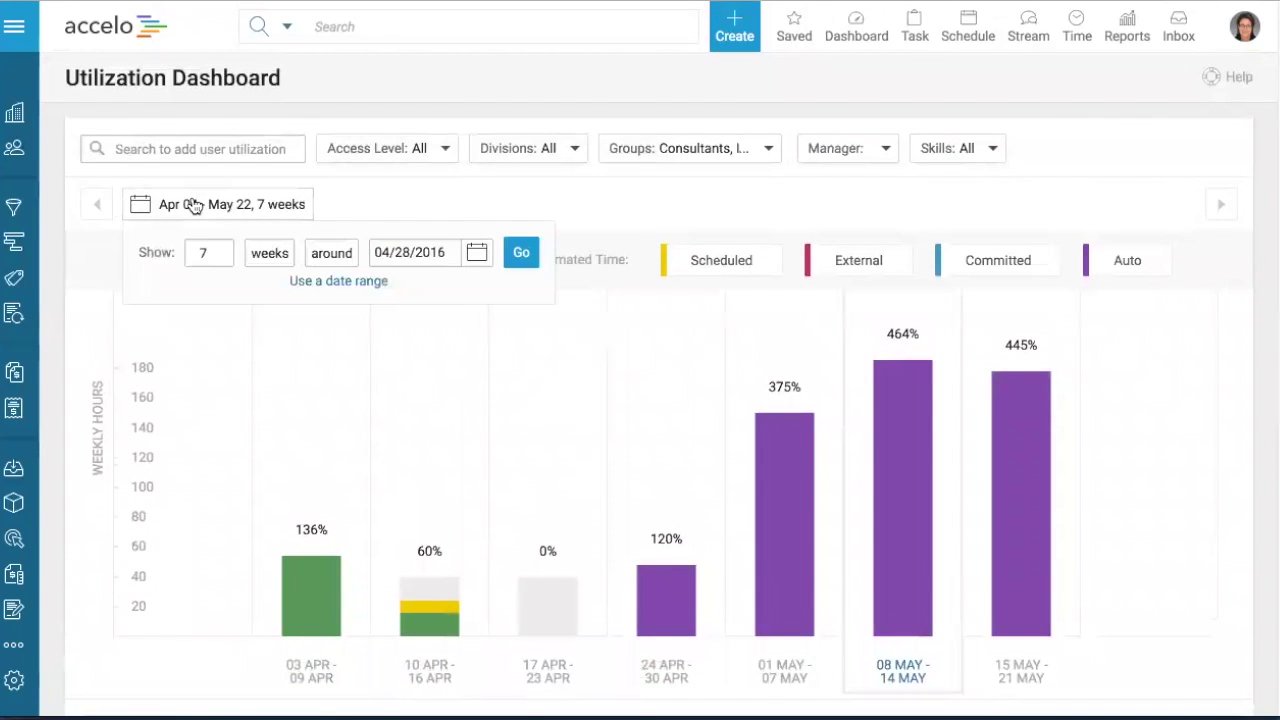
click(330, 253)
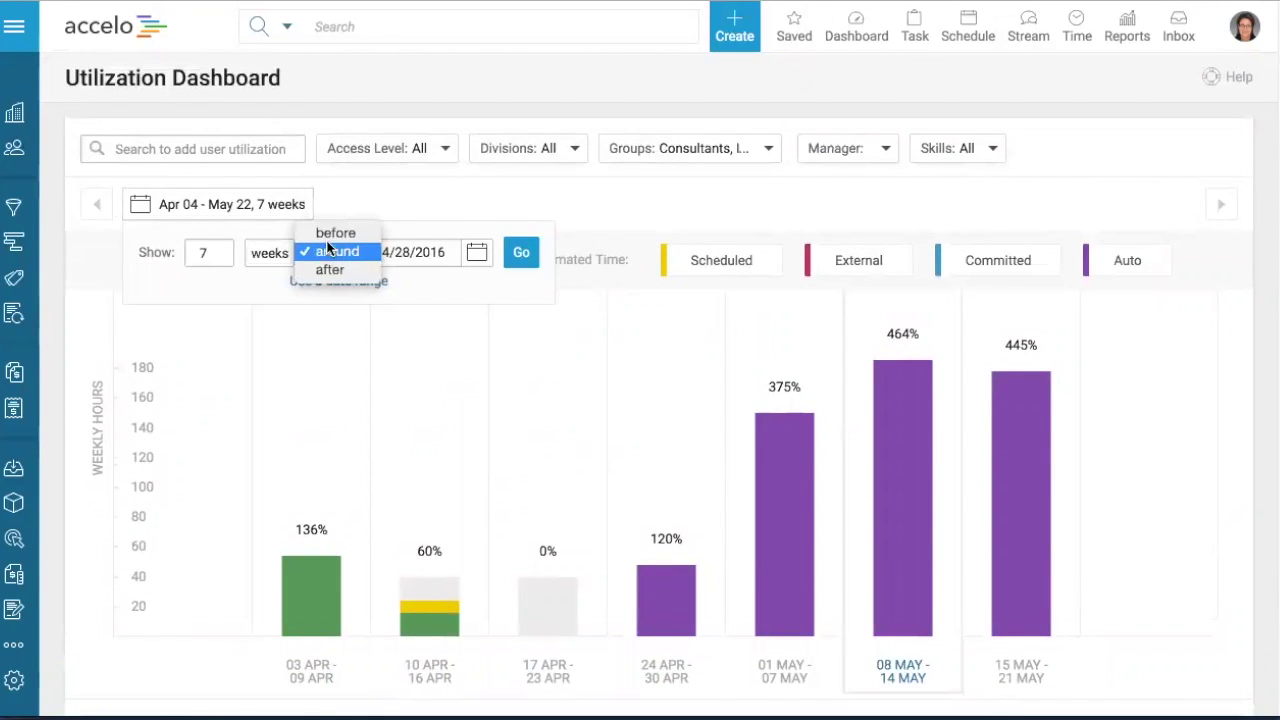
click(330, 270)
click(520, 255)
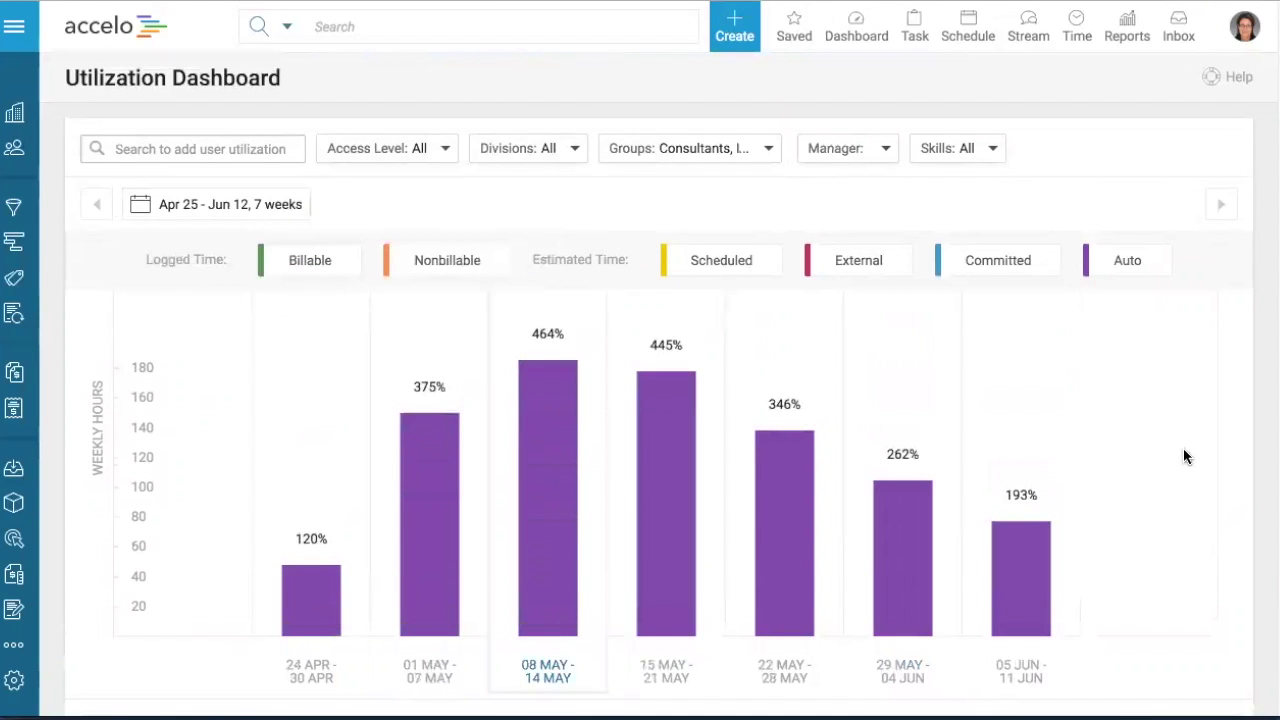
scroll(1184, 450, down, 2)
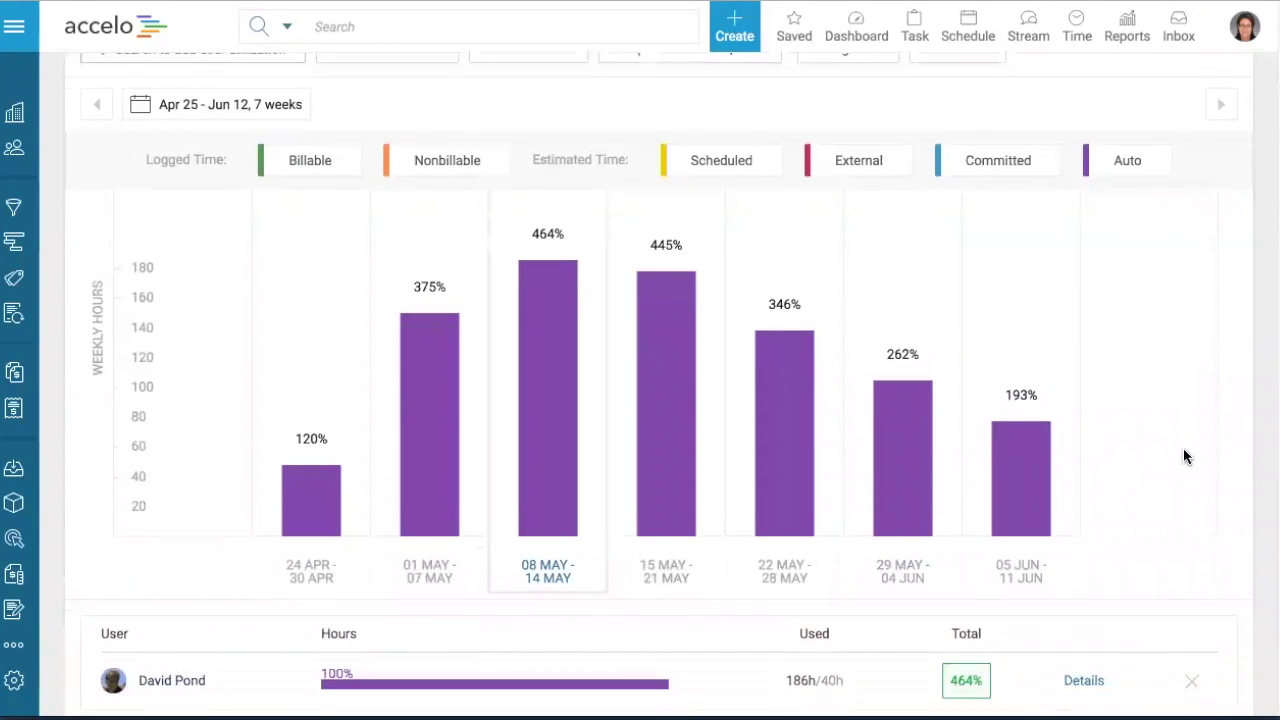
mouse_move(600, 465)
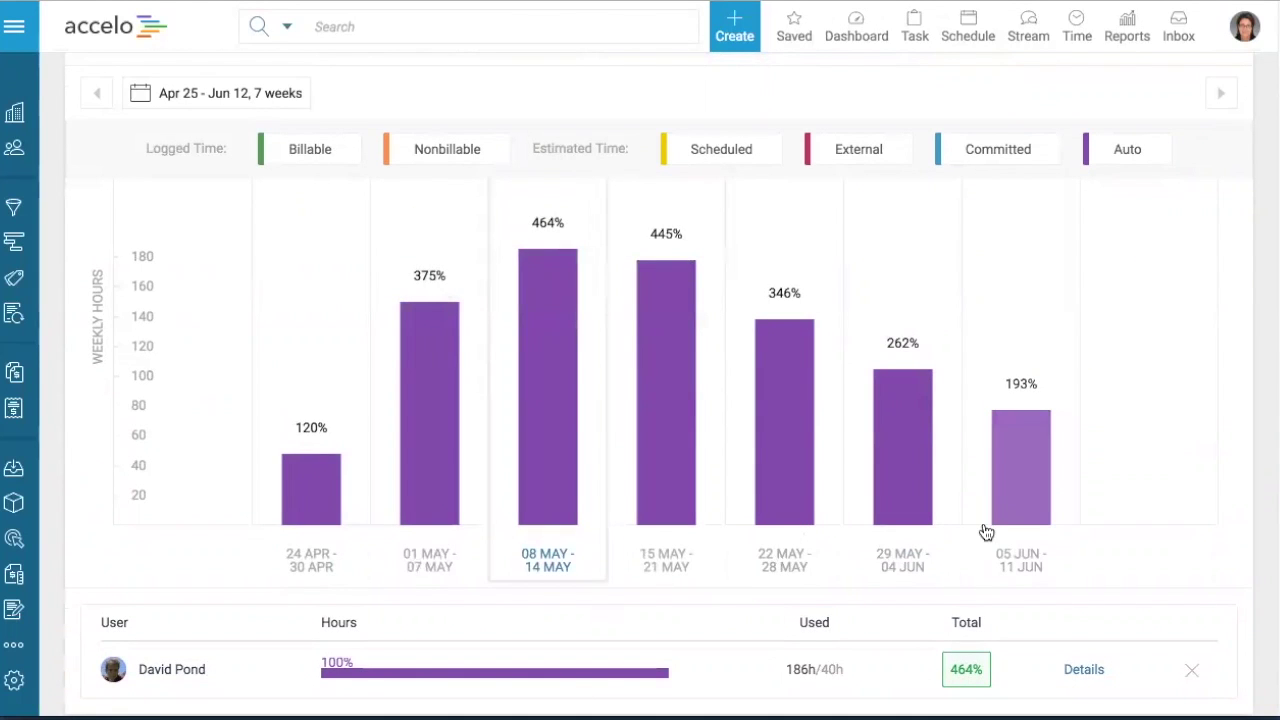
mouse_move(1028, 512)
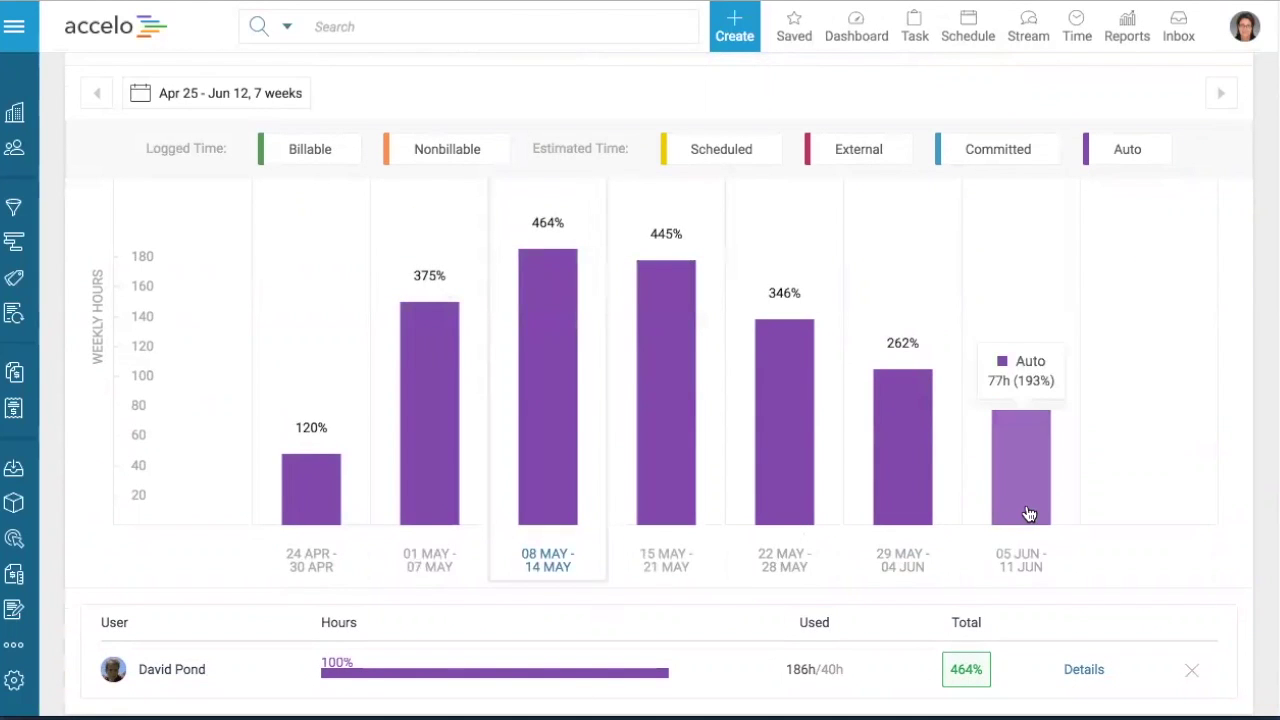
click(180, 100)
click(210, 147)
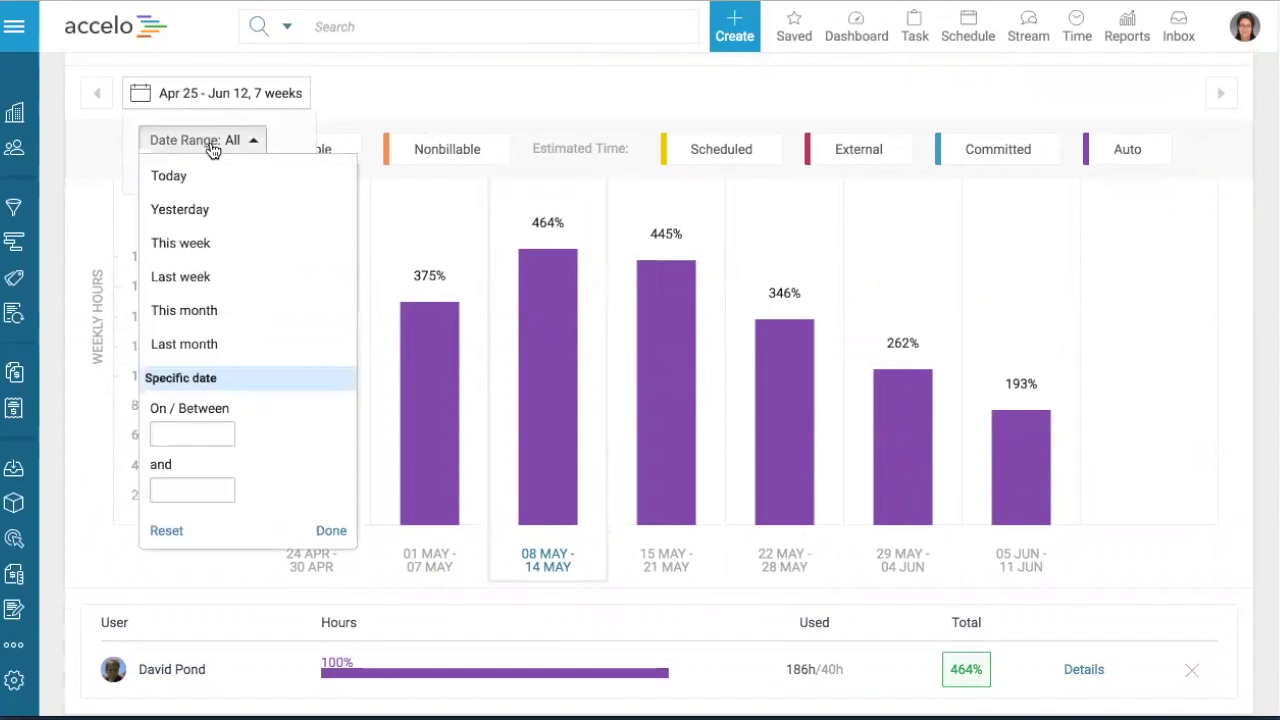
click(1202, 361)
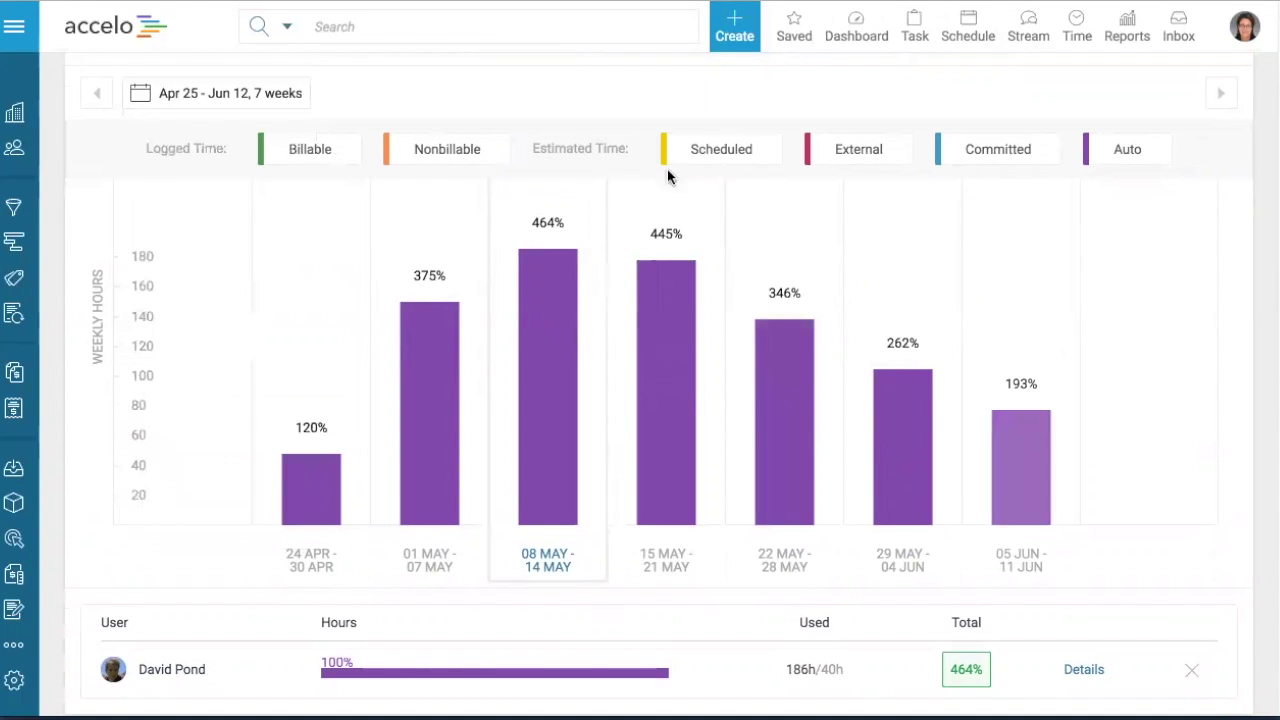
- Show utilization for the 14 weeks after 04/28/2016 using the custom date controls, and inspect the remaining hours in the June weeks
click(173, 97)
click(173, 172)
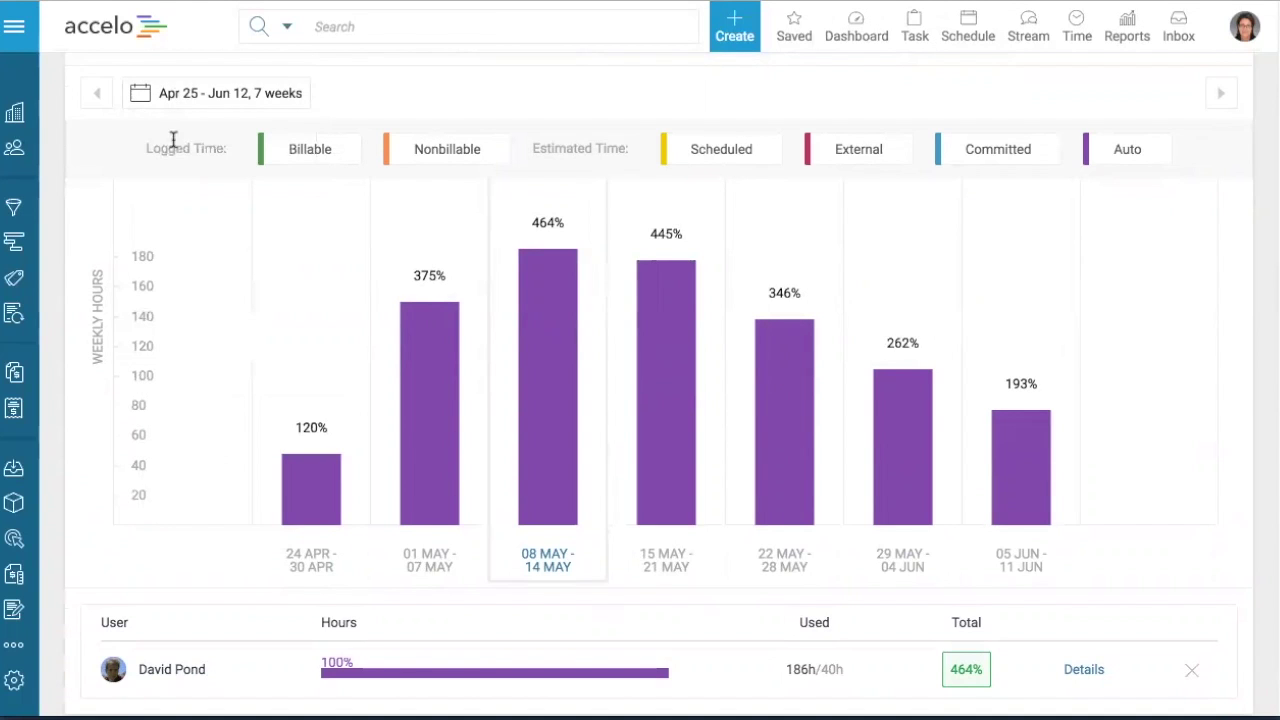
click(173, 93)
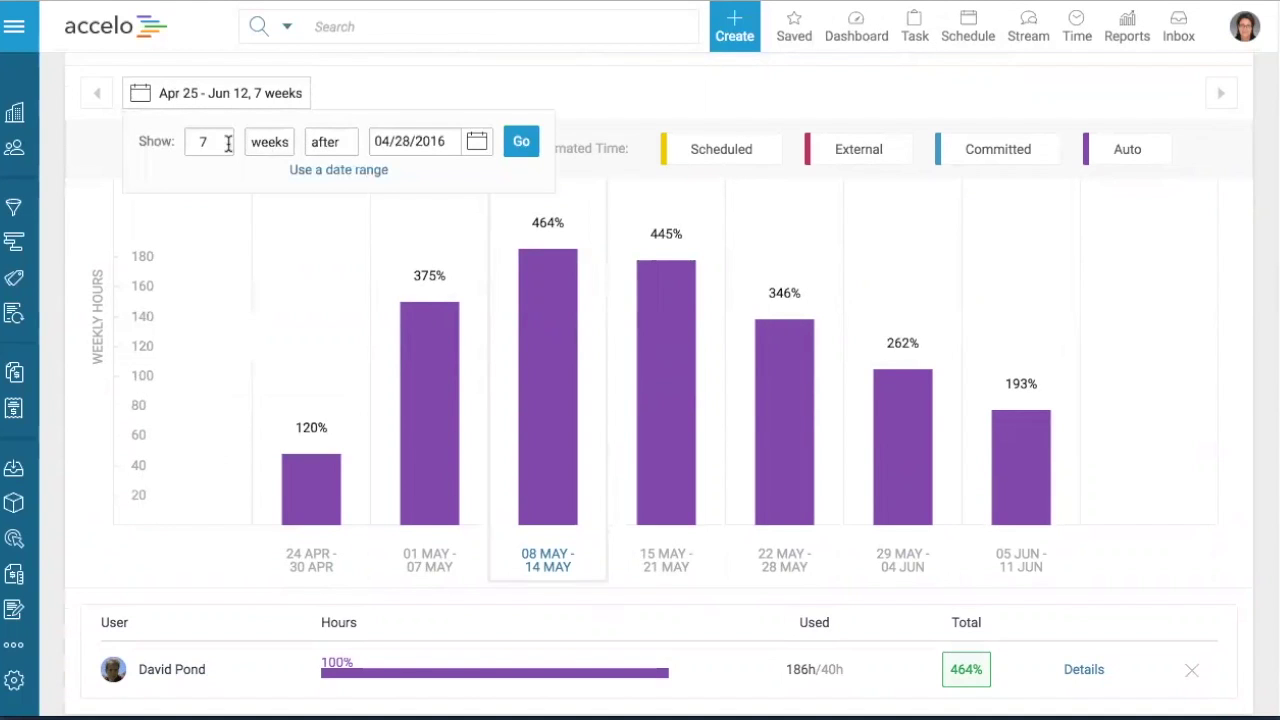
double_click(205, 142)
text(14)
click(517, 141)
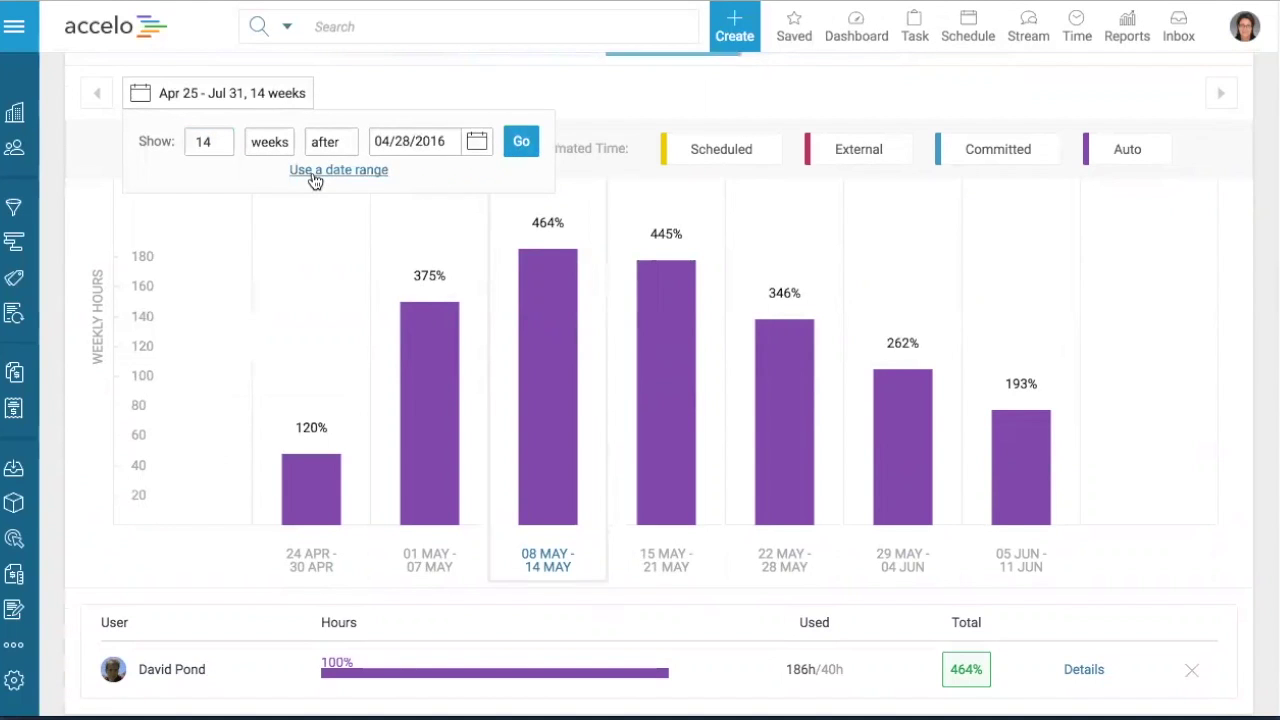
mouse_move(690, 505)
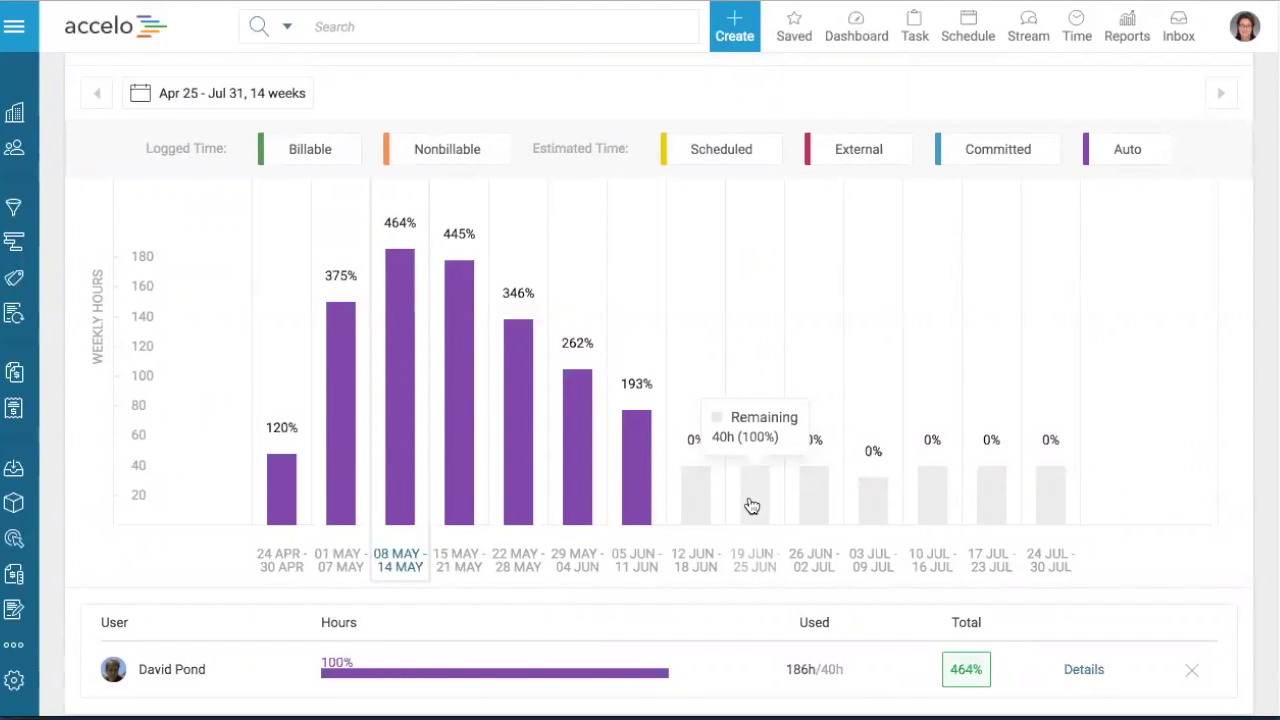
- Show utilization for the 14 weeks before 04/28/2016 and inspect the logged hours in the February and March weeks
scroll(752, 505, up, 2)
click(181, 213)
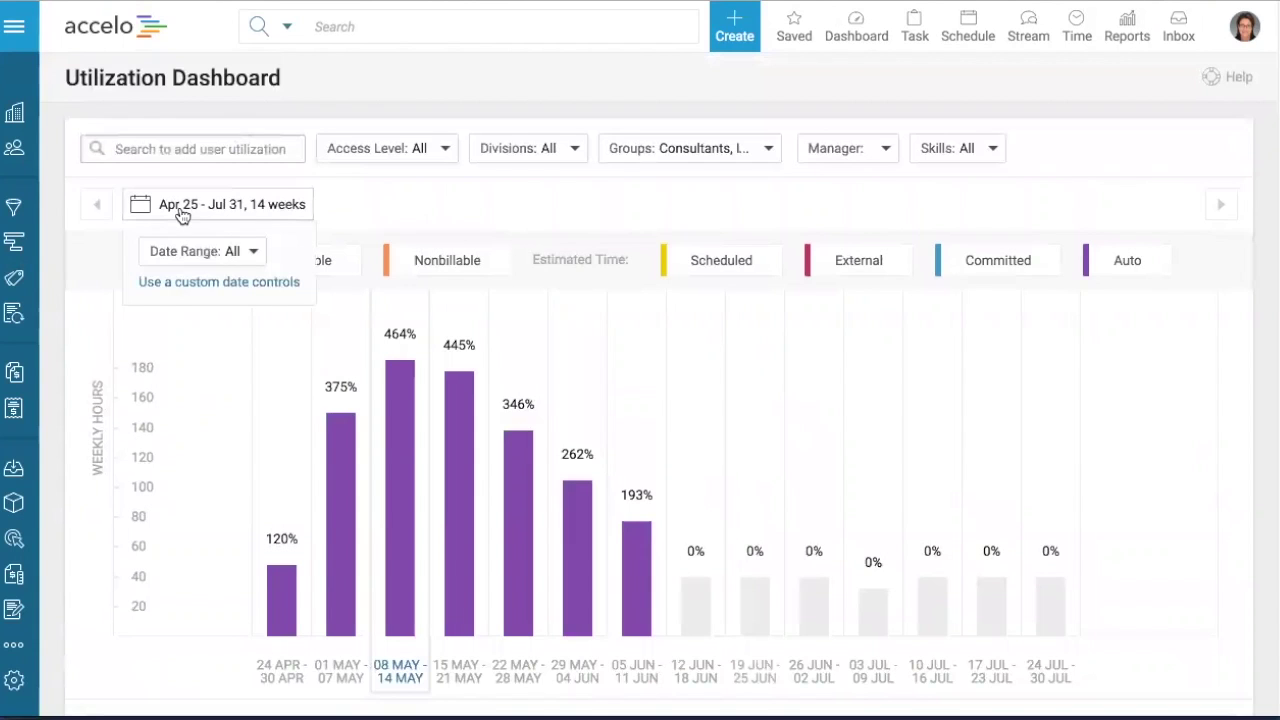
click(190, 282)
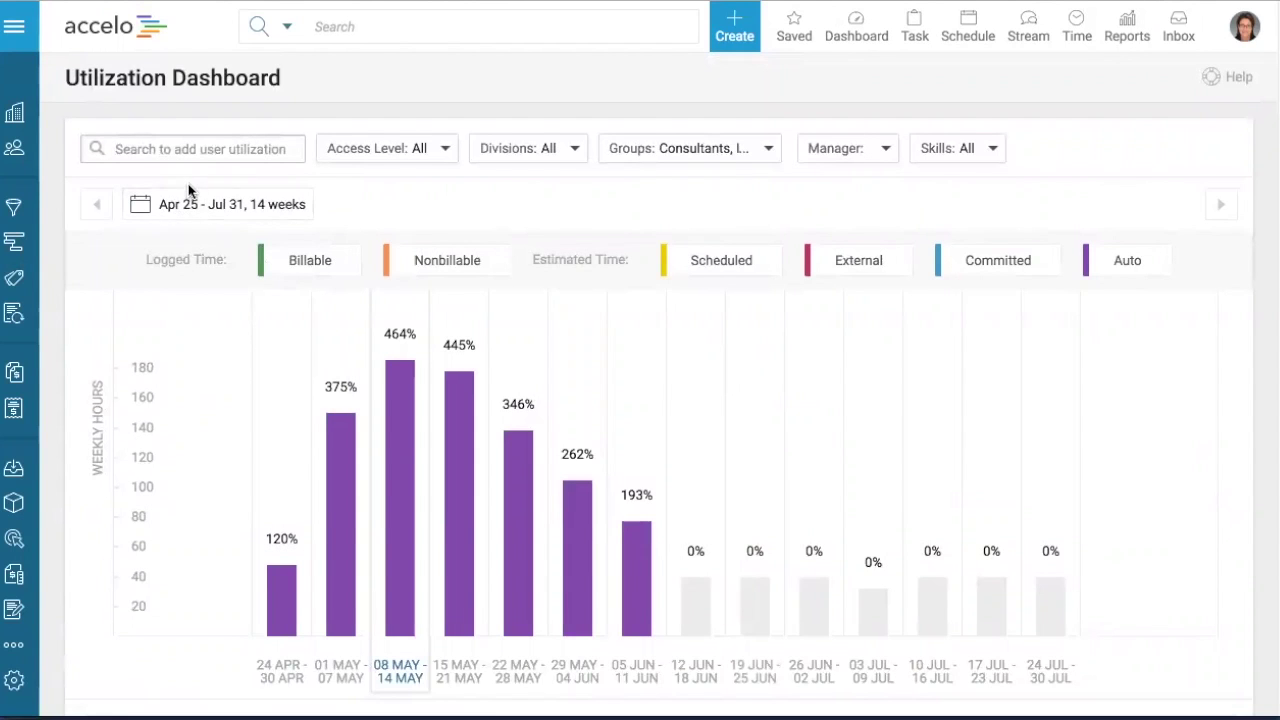
click(164, 206)
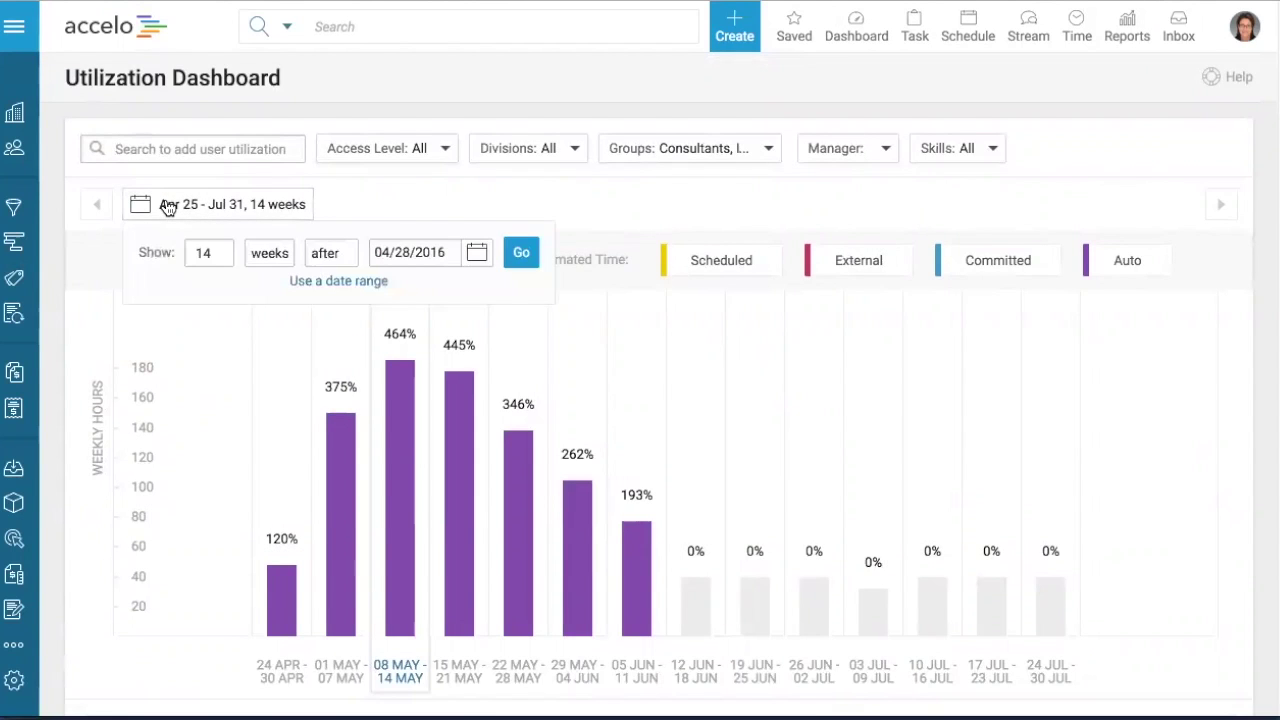
click(327, 255)
click(343, 216)
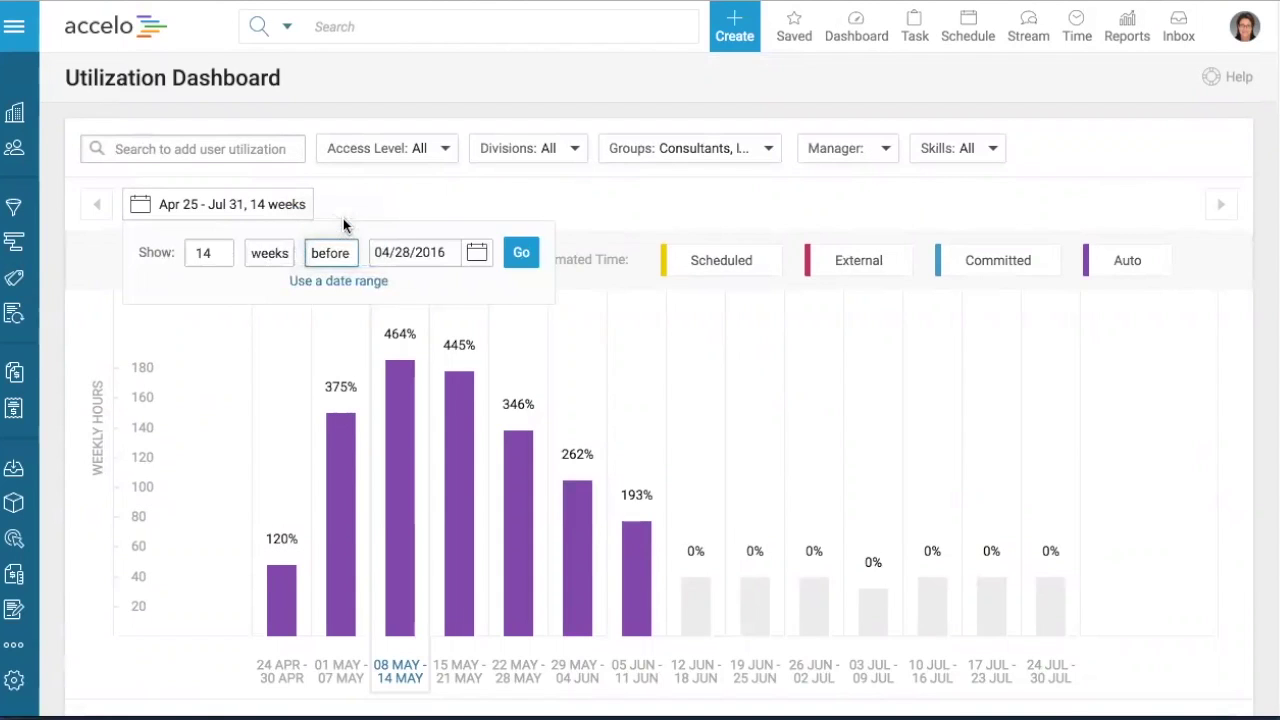
click(518, 253)
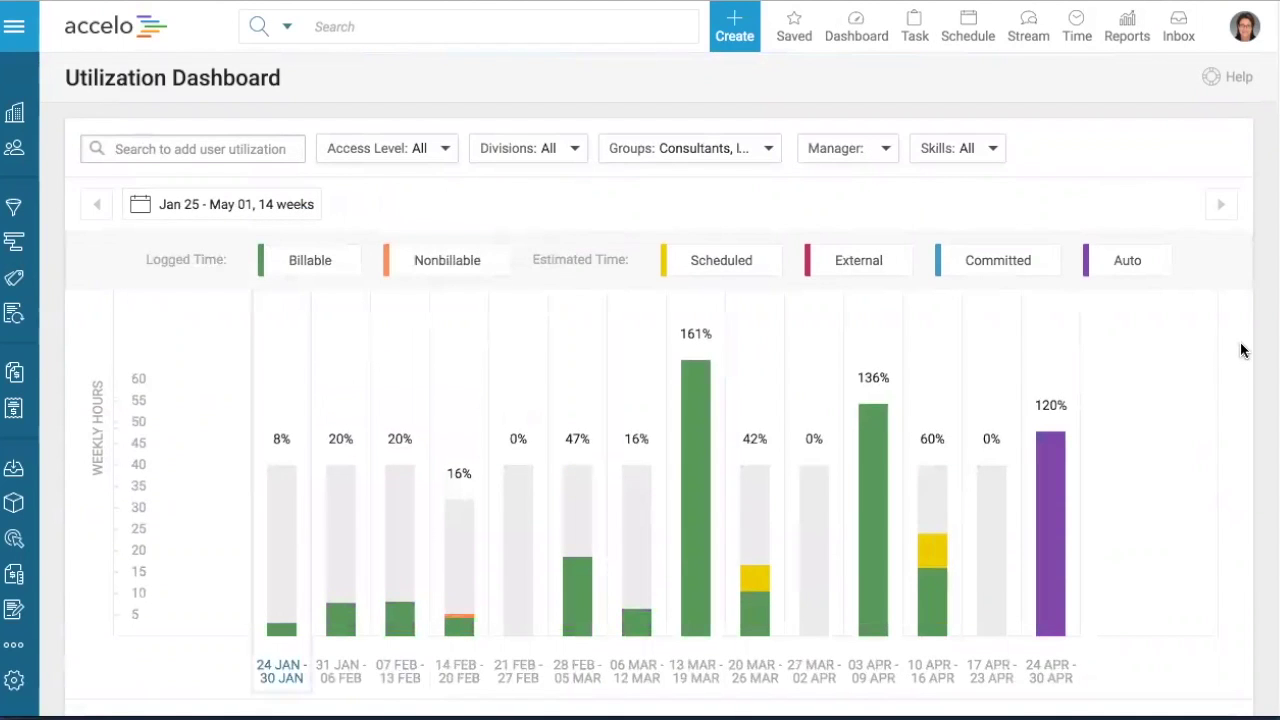
mouse_move(694, 411)
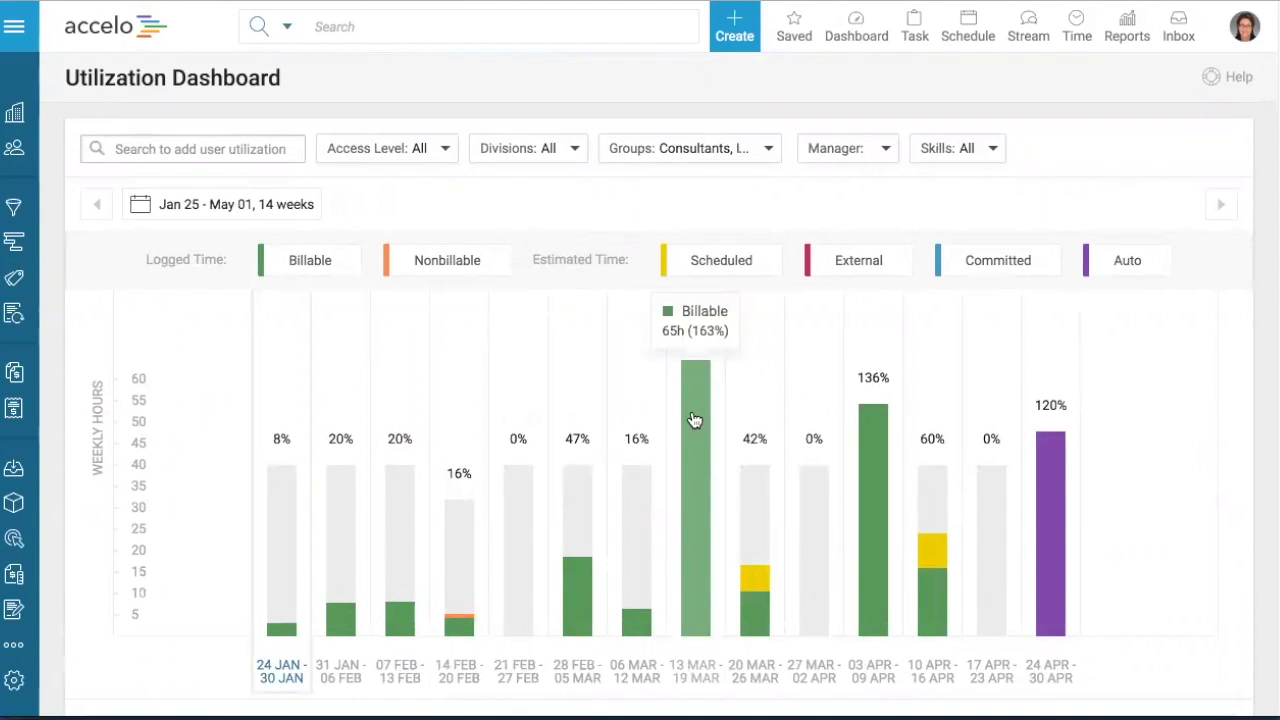
mouse_move(453, 623)
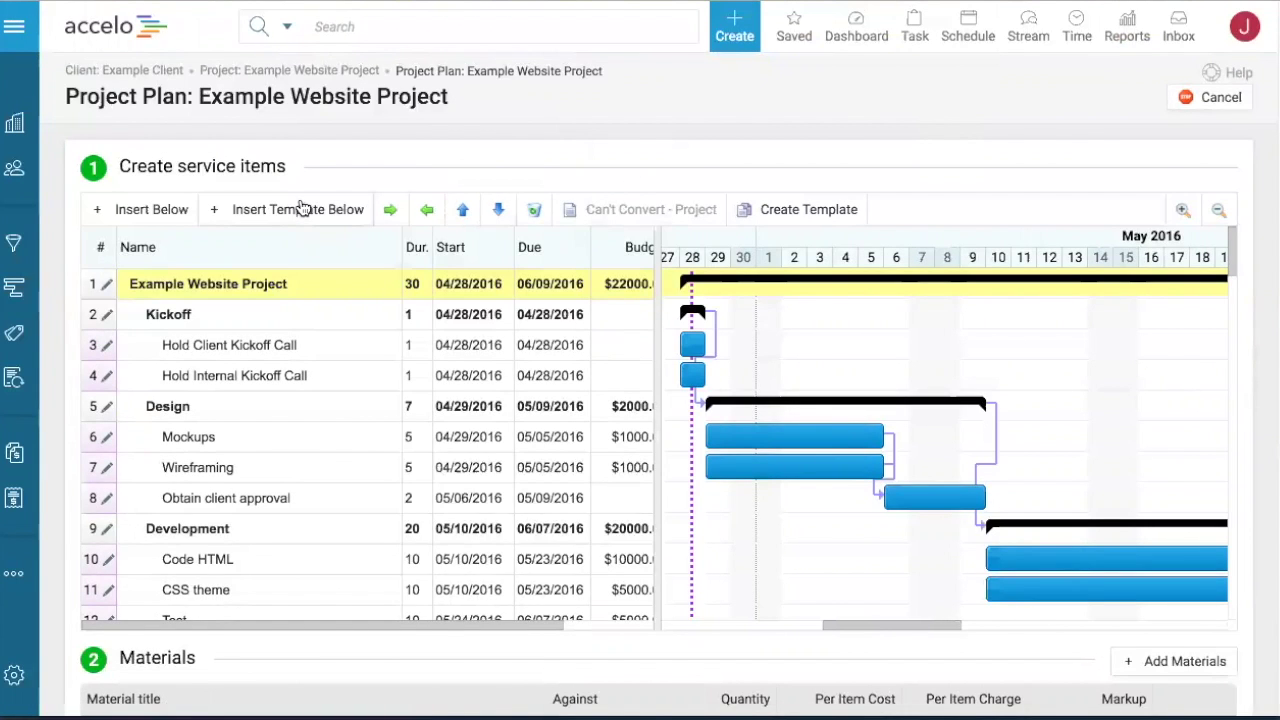
- Delete the Kickoff, Design, Development and Go-Live milestones from the Example Website Project plan
click(234, 314)
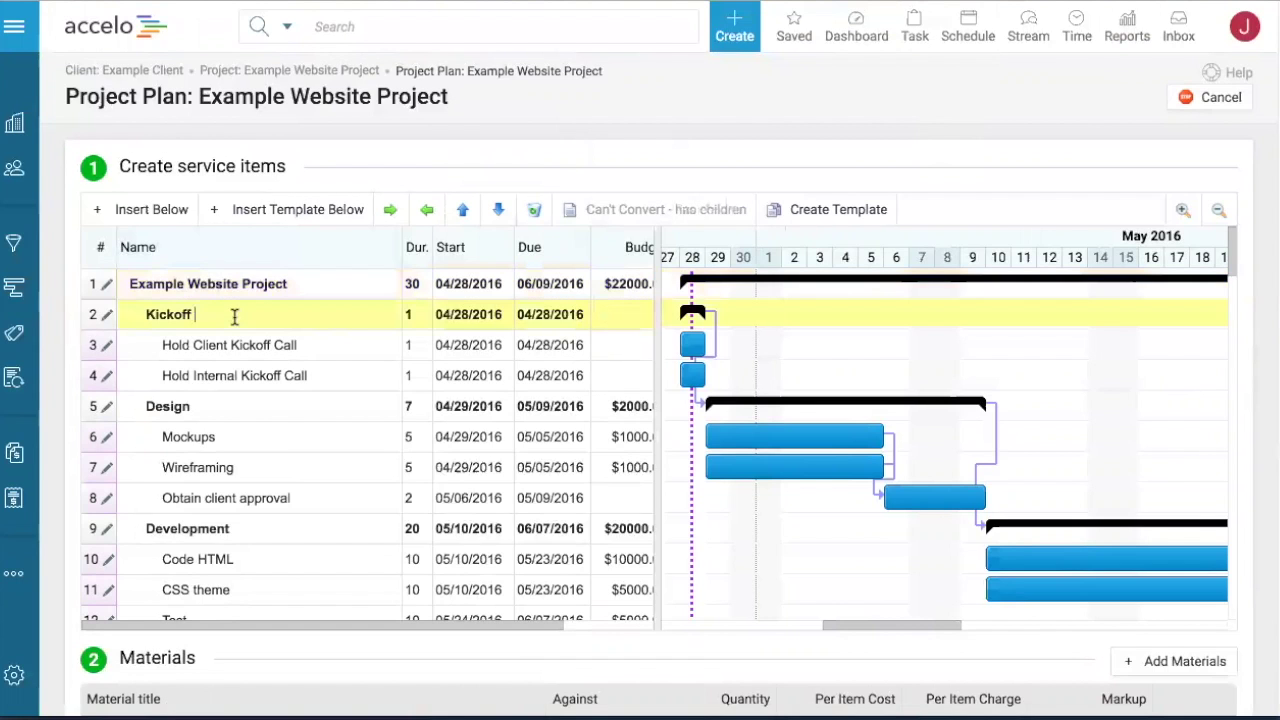
click(536, 215)
click(768, 210)
click(534, 210)
click(826, 232)
click(534, 212)
click(808, 229)
click(534, 212)
click(816, 230)
- Insert the Website project template into the emptied project plan
click(276, 212)
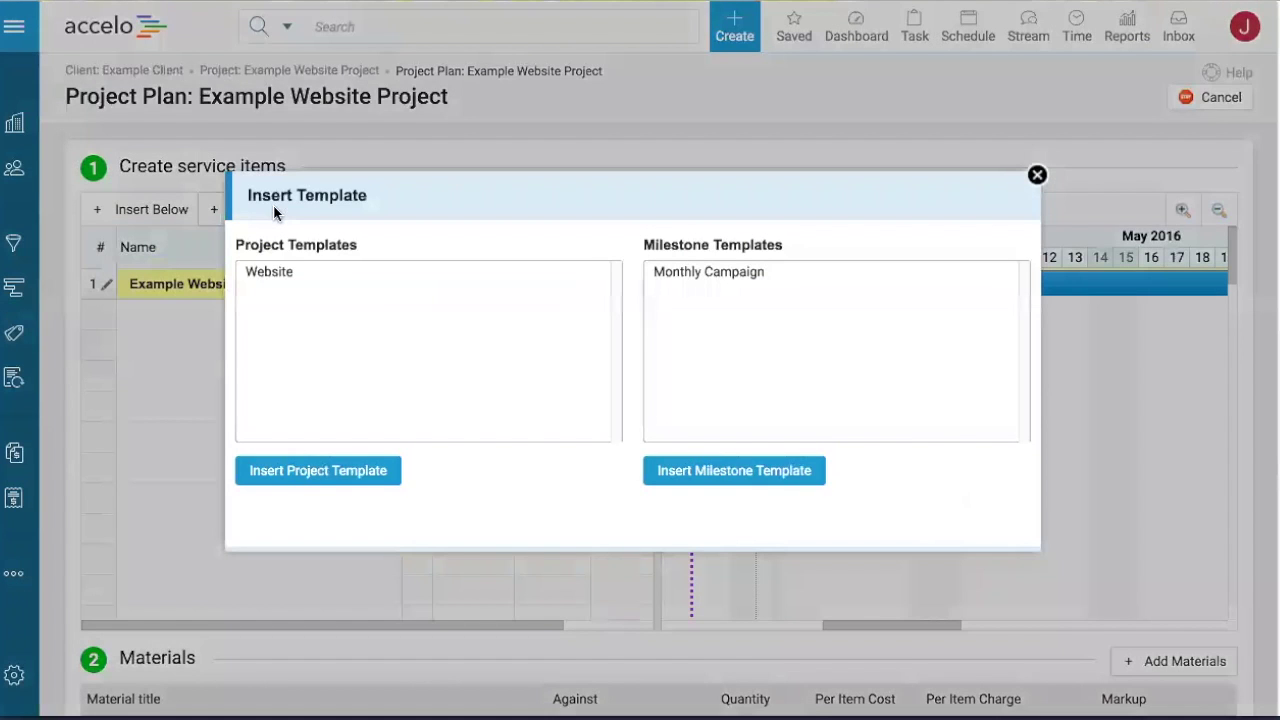
click(267, 269)
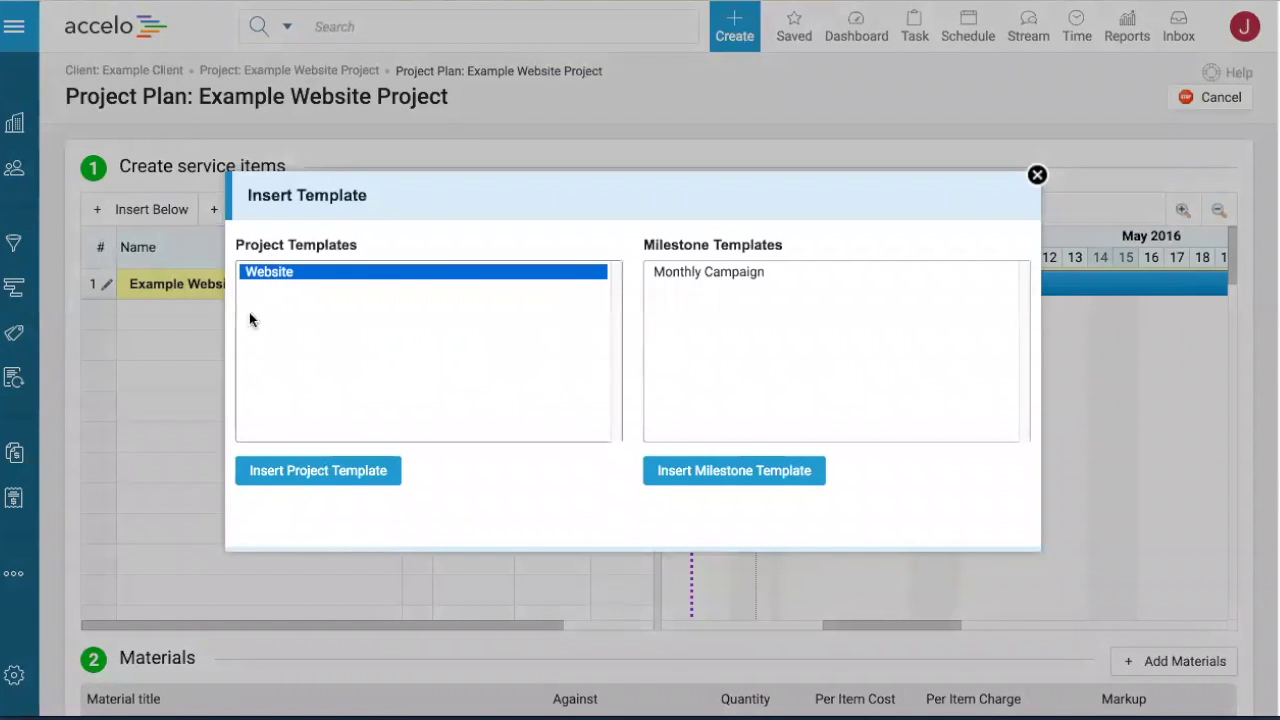
click(287, 474)
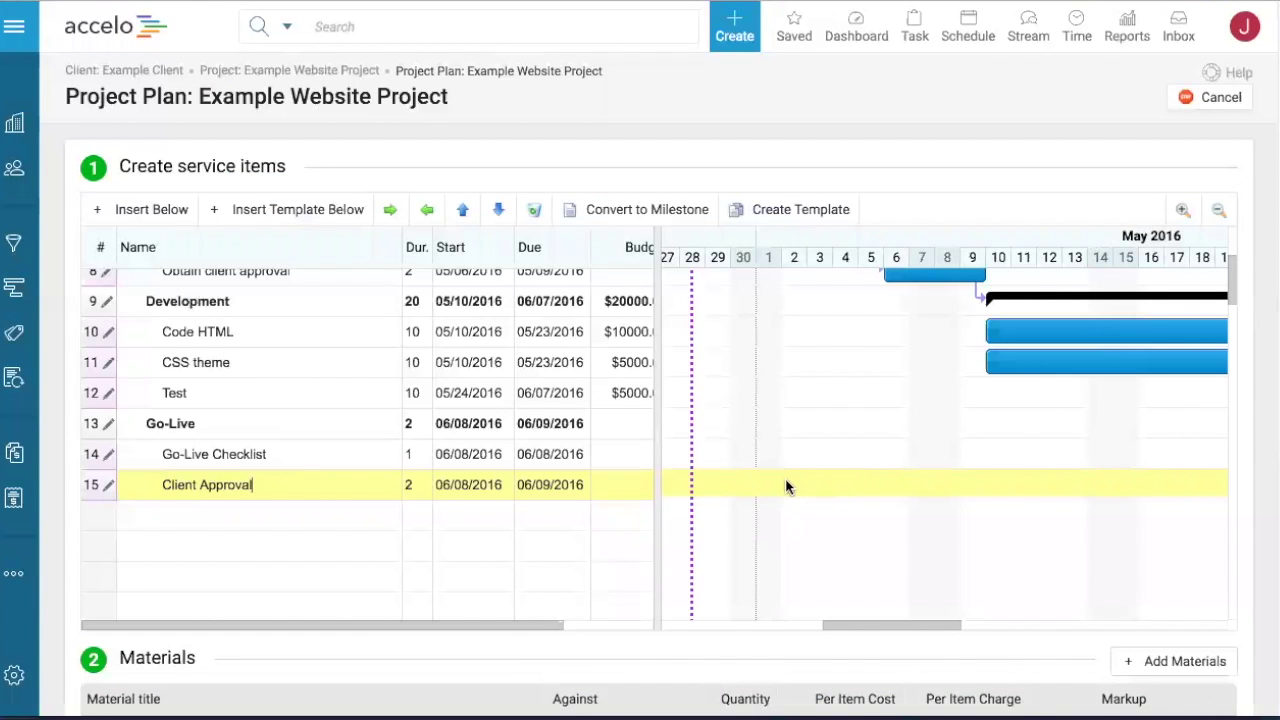
scroll(785, 487, up, 5)
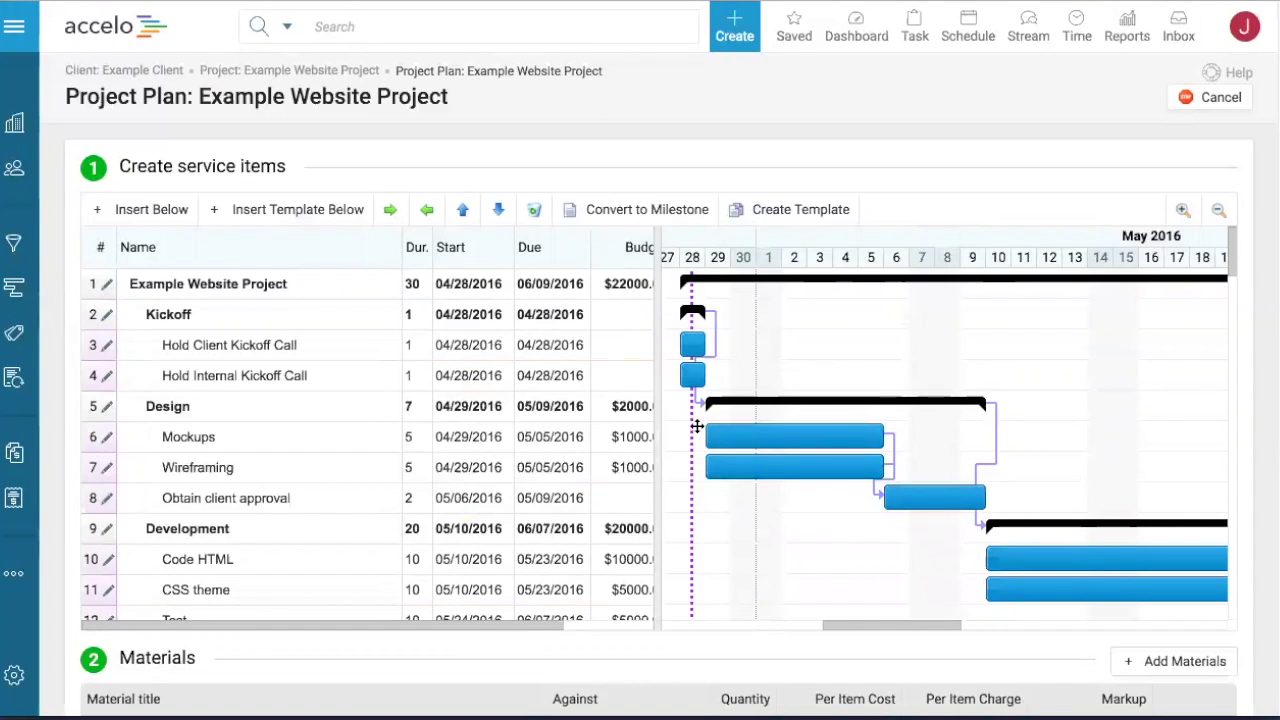
- Widen the service items table to show the Hours column, and extend the Mockups and Wireframing tasks to 10 days each
drag(658, 424, 757, 426)
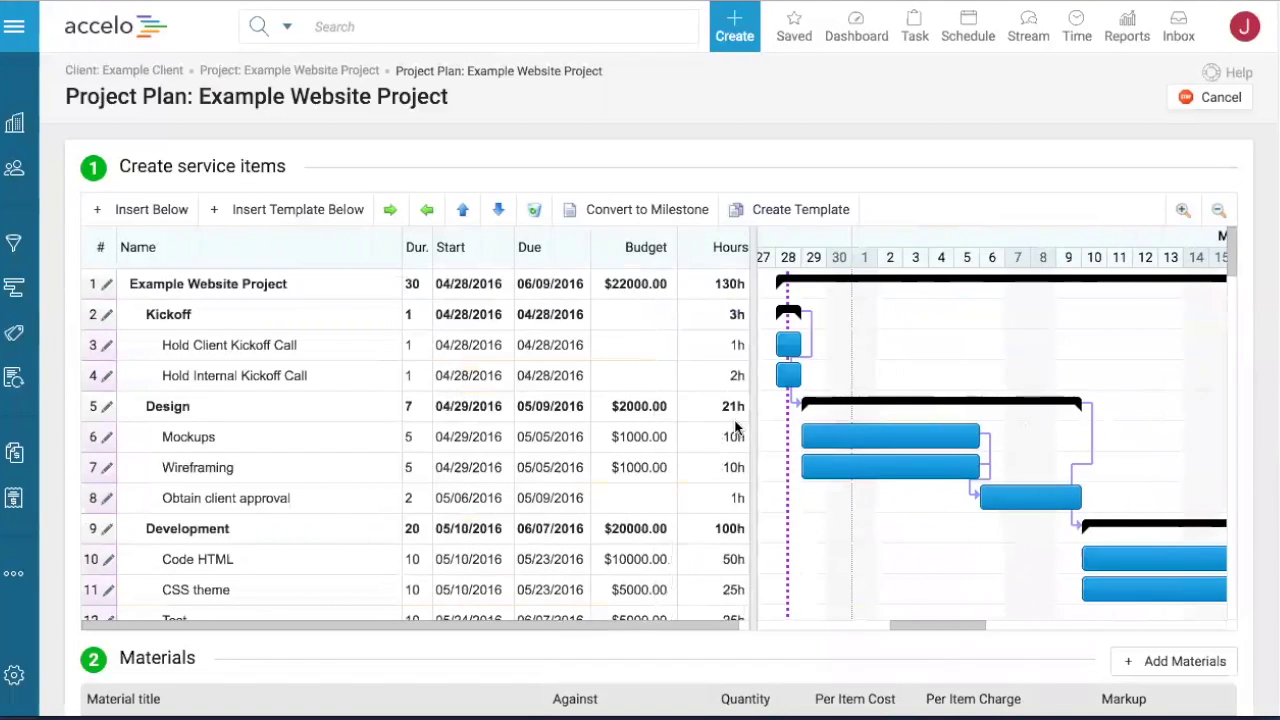
mouse_move(738, 462)
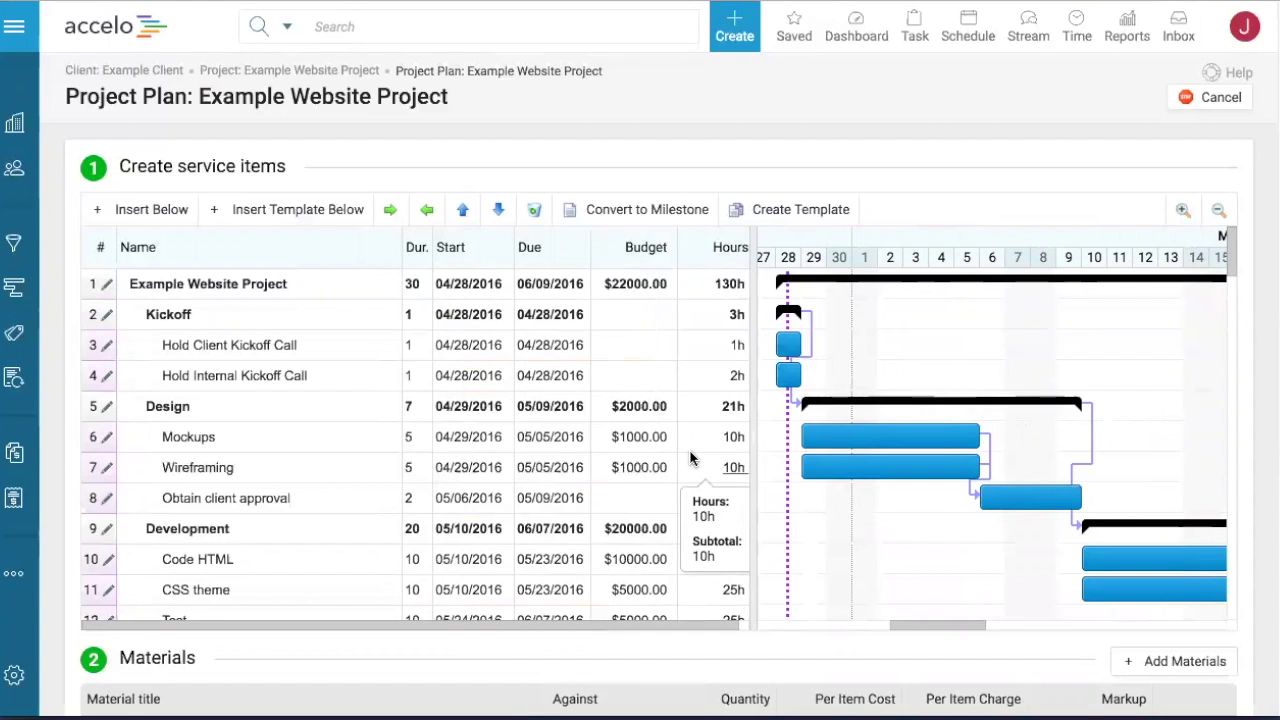
drag(977, 437, 1175, 437)
drag(980, 467, 1160, 469)
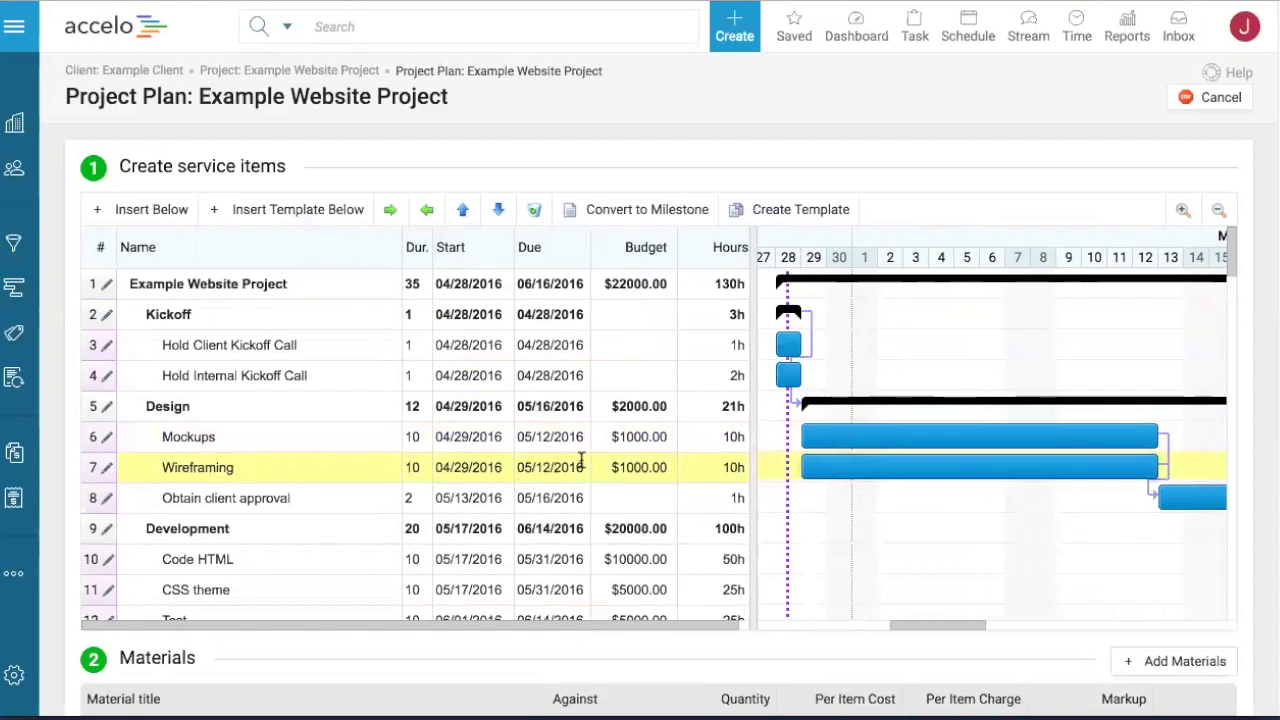
- Set the Wireframing task's budgeted hours to 30
click(107, 467)
click(447, 124)
drag(360, 224, 420, 220)
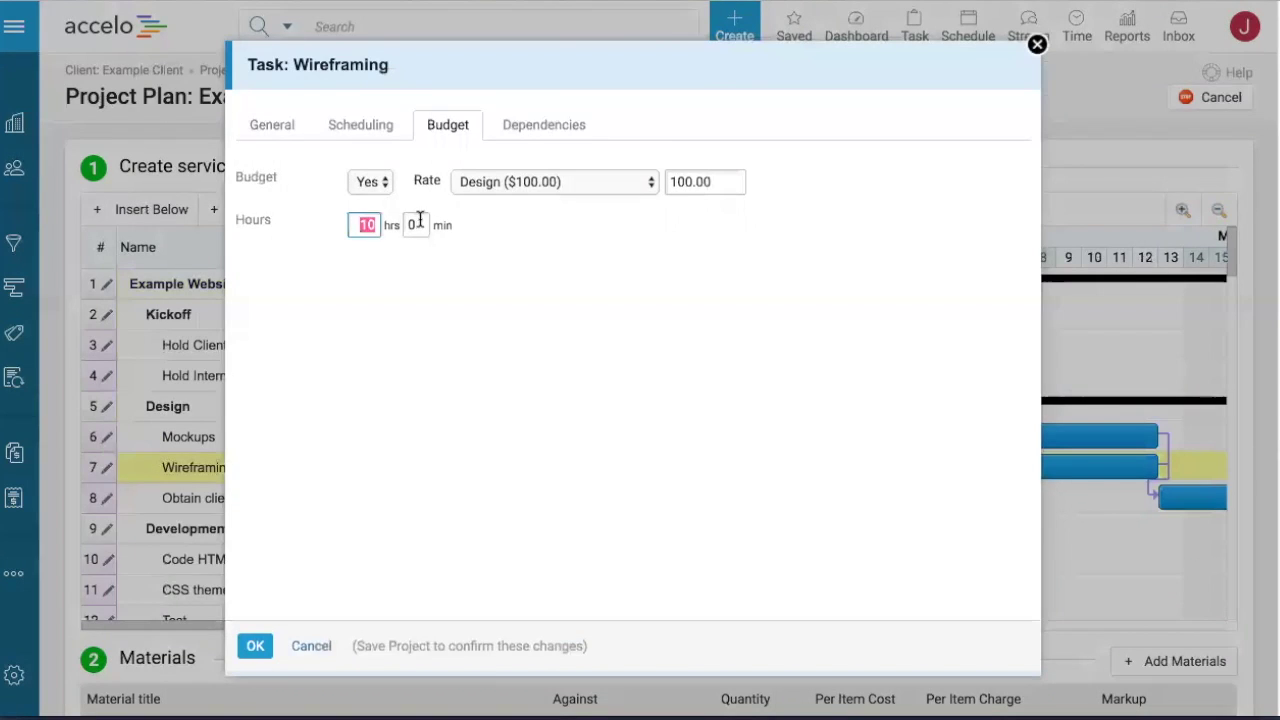
text(30)
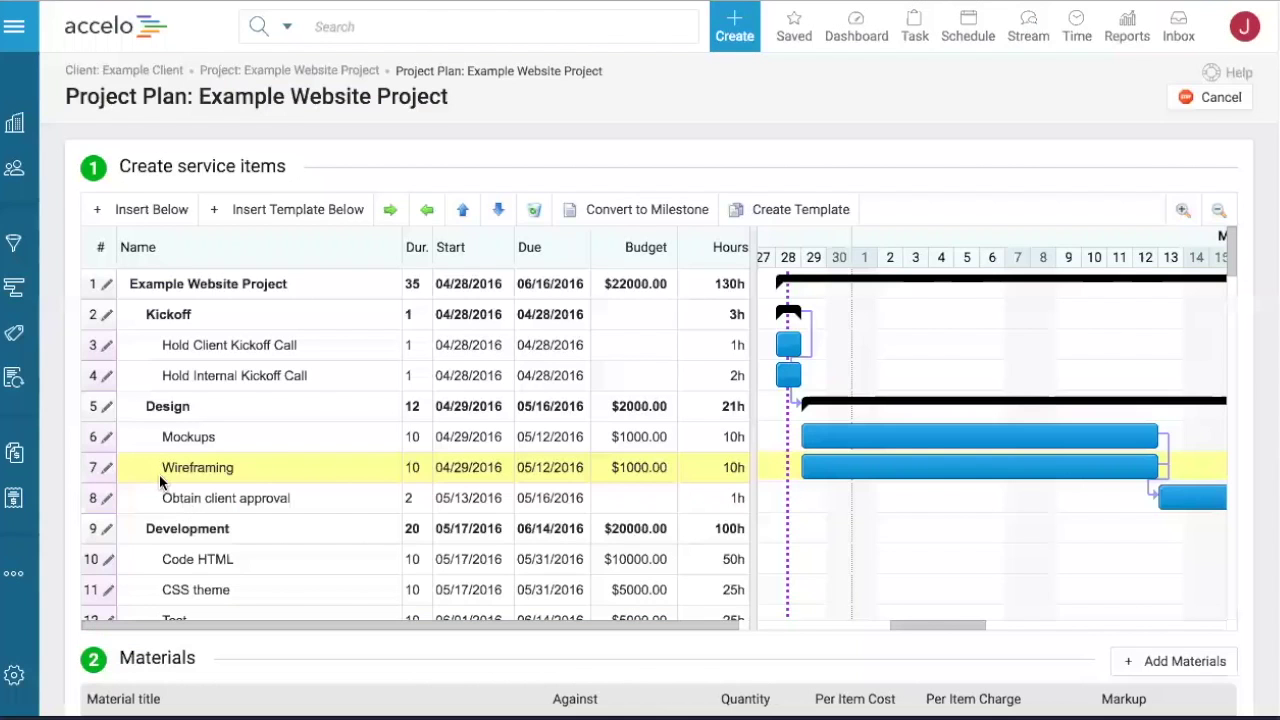
click(255, 645)
- Set the Mockups task's budget to 30 hours at the Development ($200.00) rate
click(98, 440)
drag(346, 226, 380, 228)
text(30)
click(548, 286)
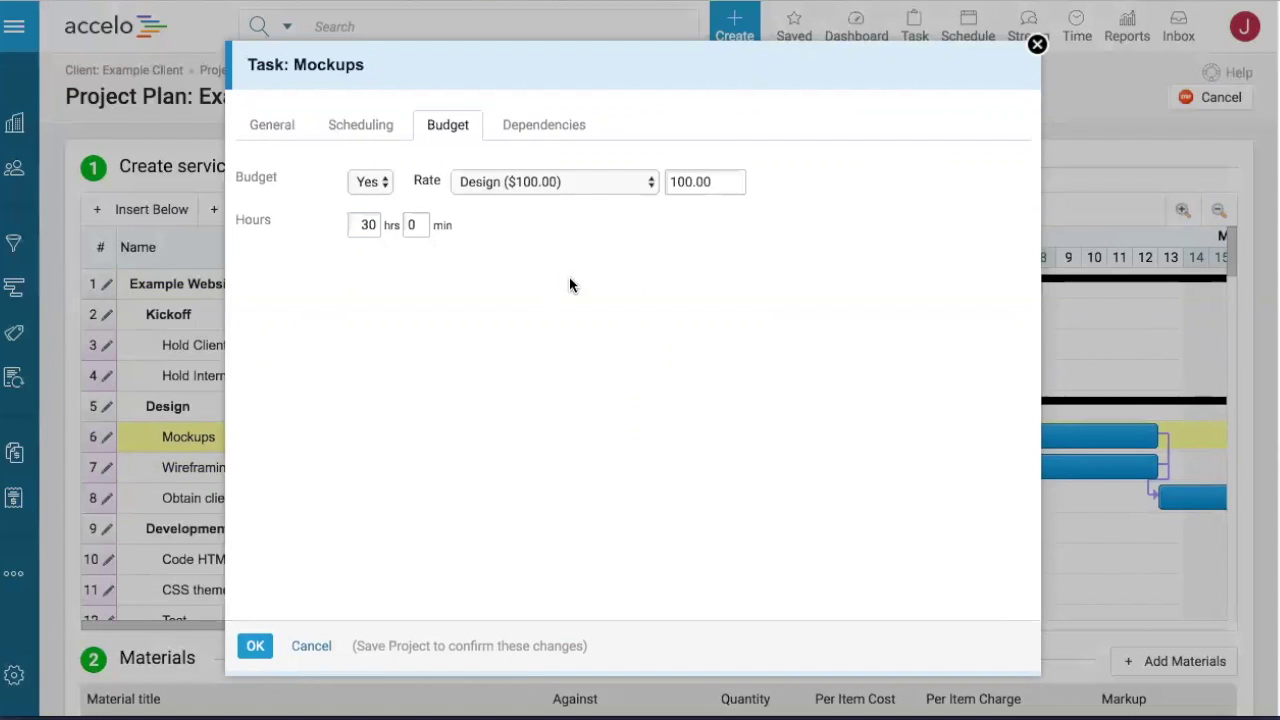
click(524, 184)
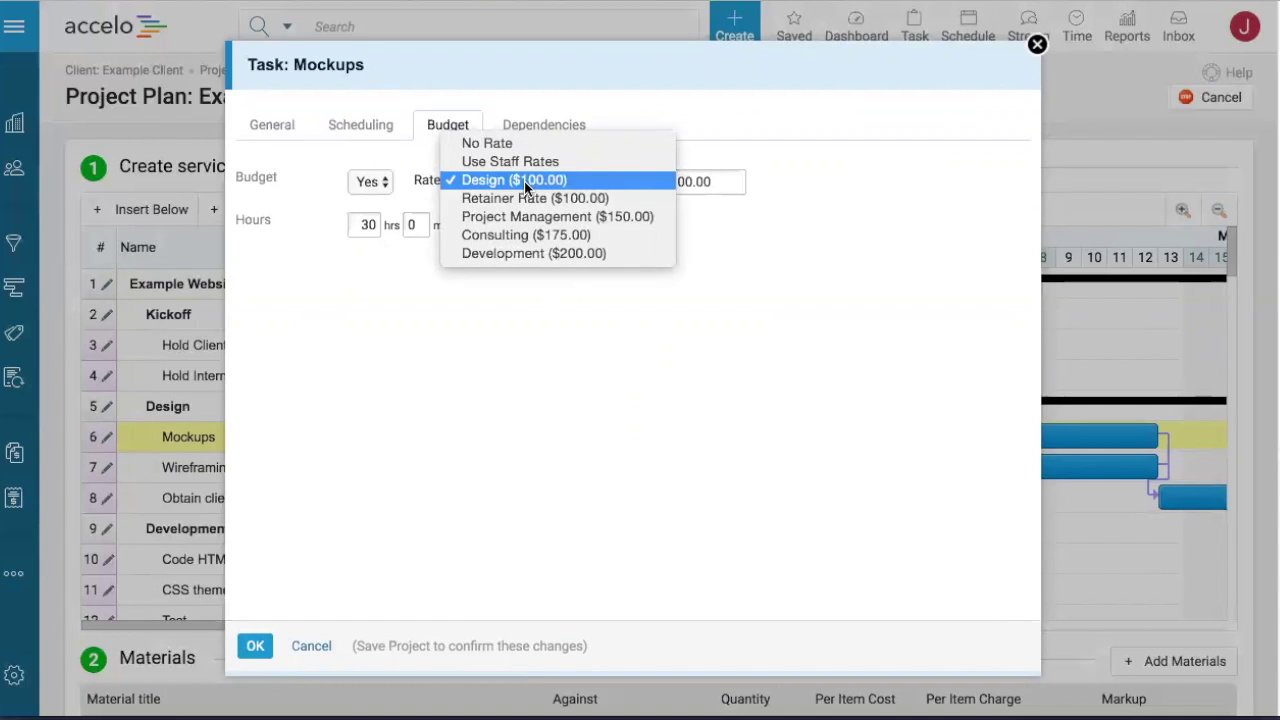
click(520, 255)
click(253, 648)
mouse_move(648, 442)
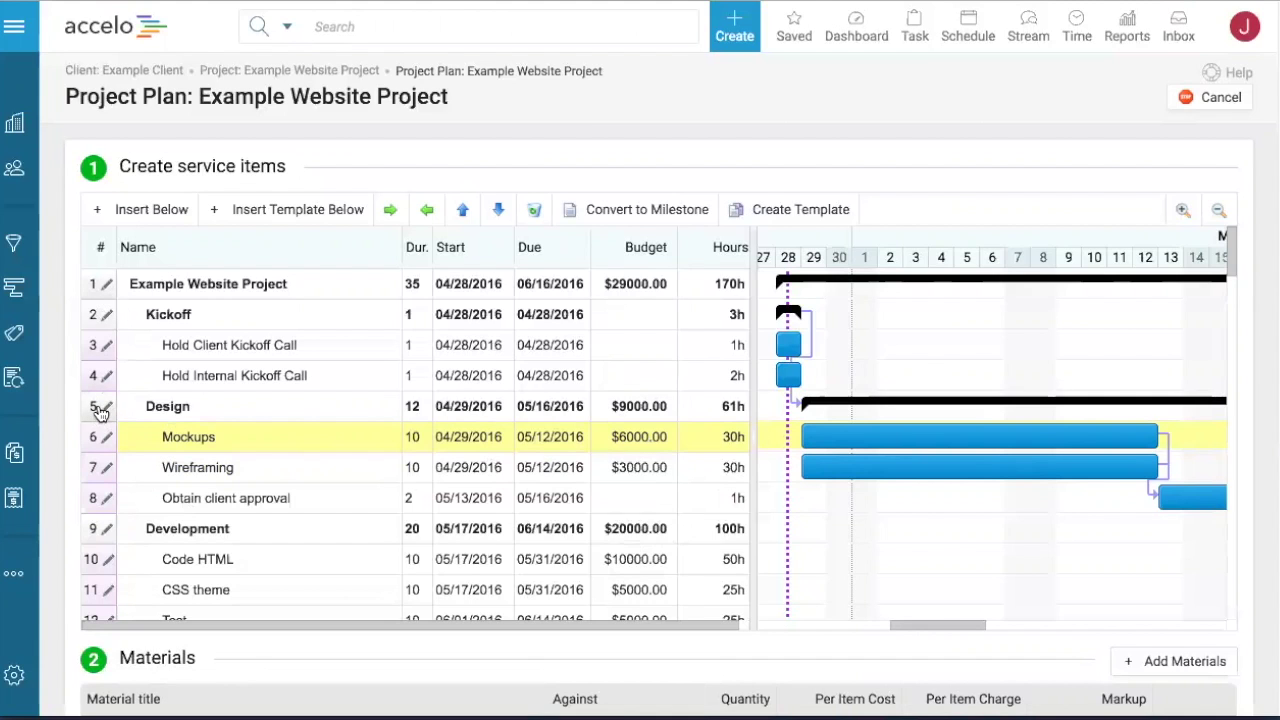
- Override the whole project's calculated subtotal with a defined price of $35000
click(105, 285)
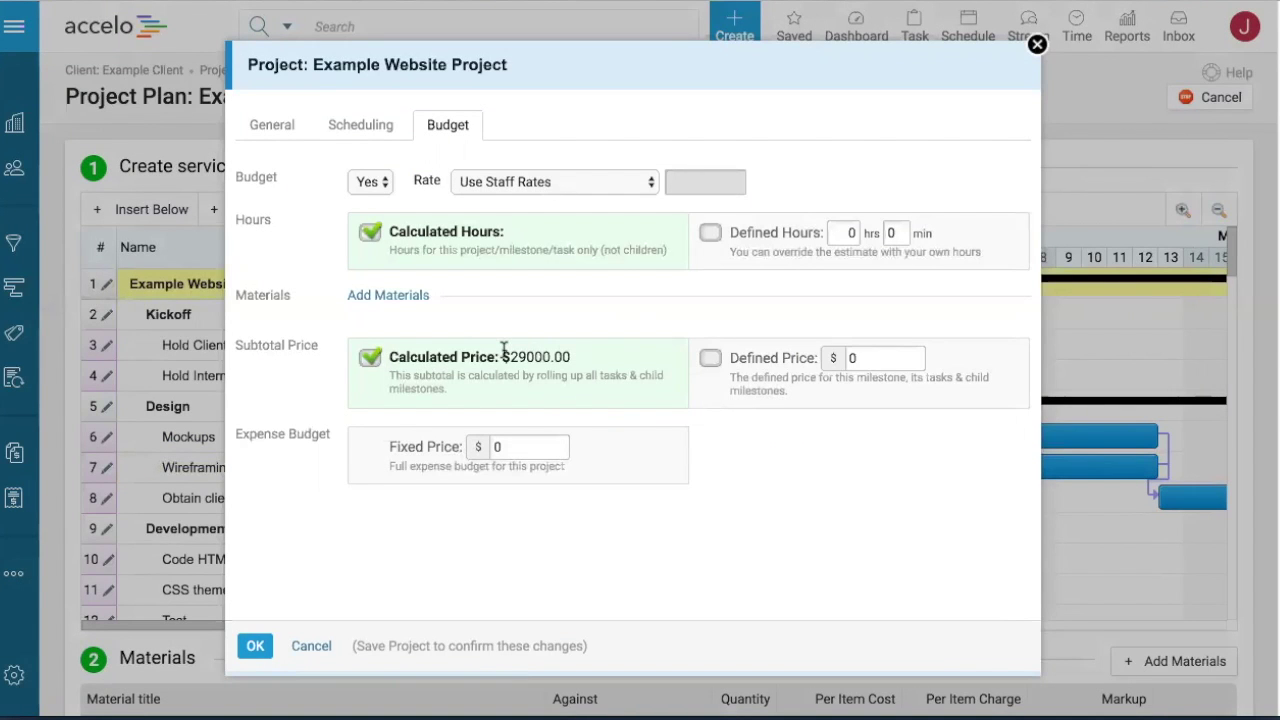
click(710, 359)
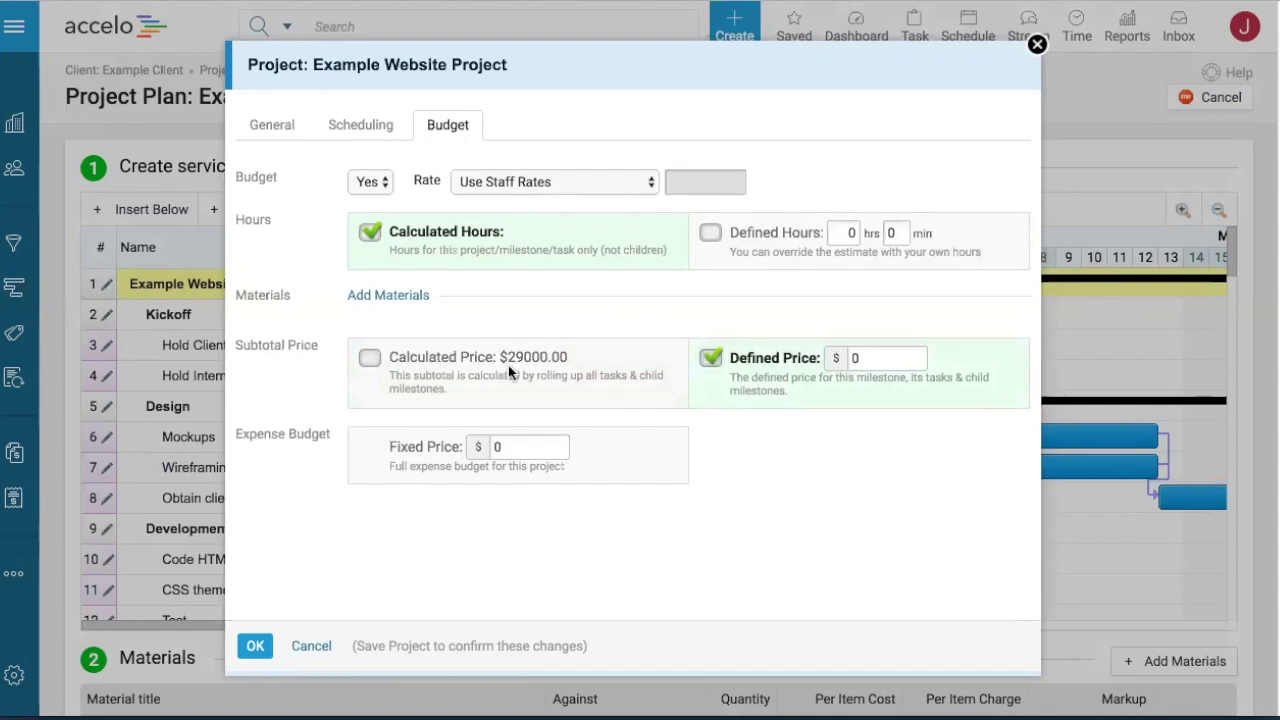
click(880, 360)
text(35000)
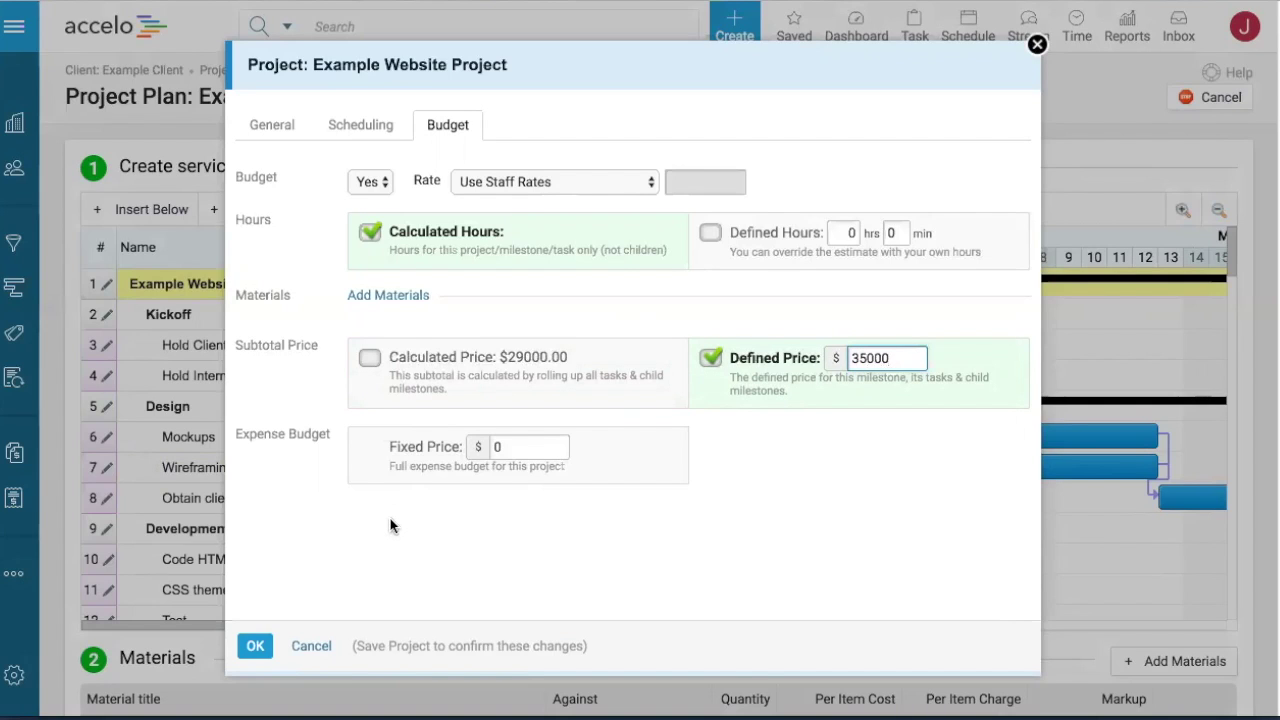
click(250, 648)
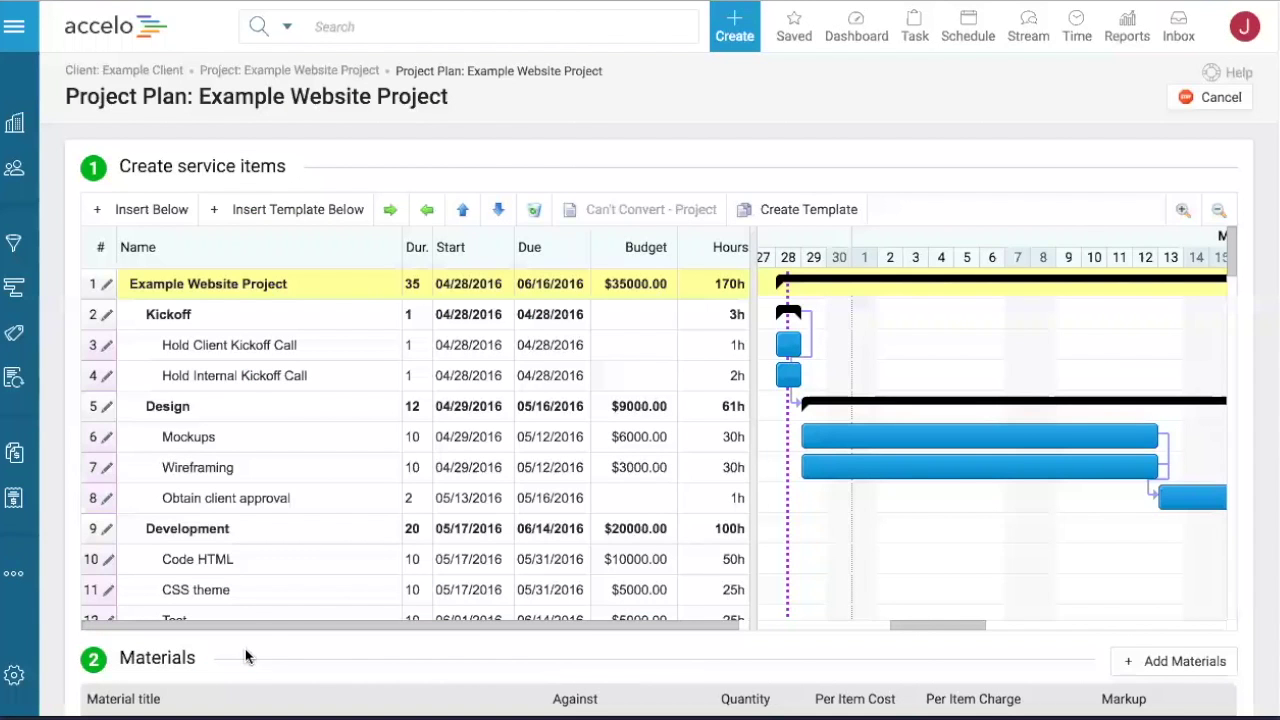
- Add a Print material to the project with quantity 10, per item cost $10 and per item charge $20
scroll(65, 411, down, 4)
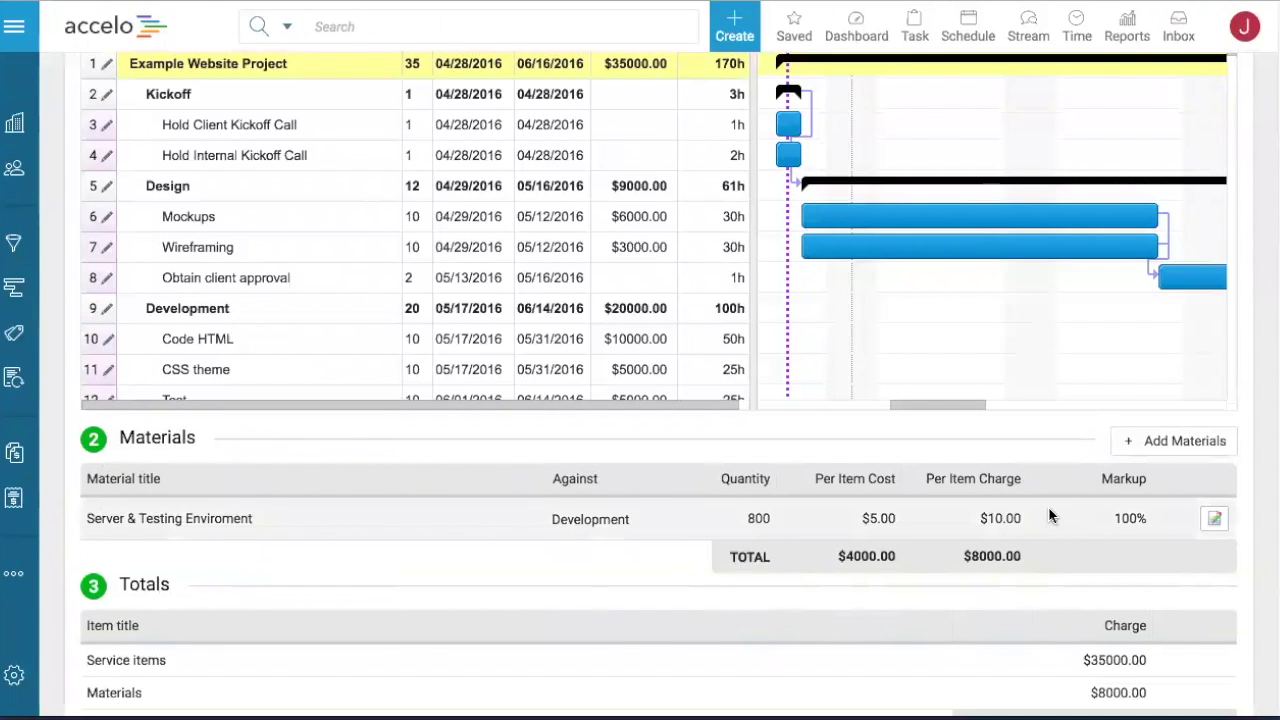
click(1150, 446)
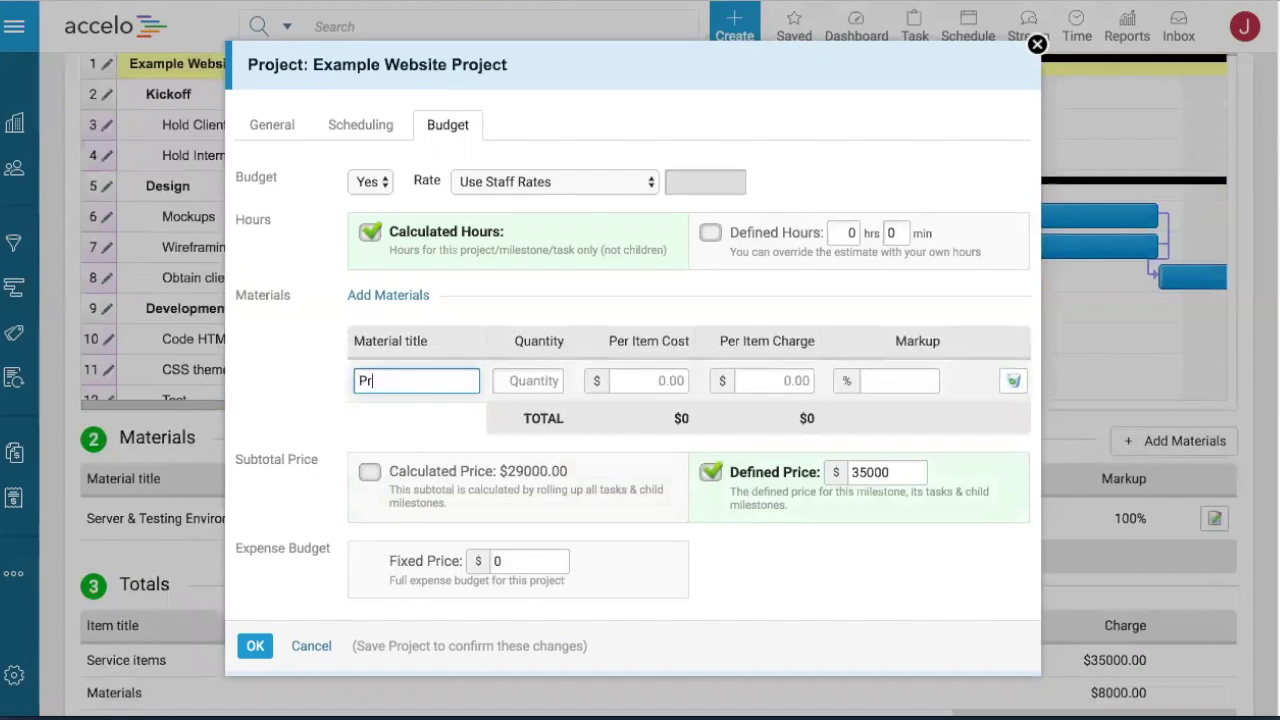
key(Tab)
text(10)
key(Tab)
key(Tab)
text(20)
key(Tab)
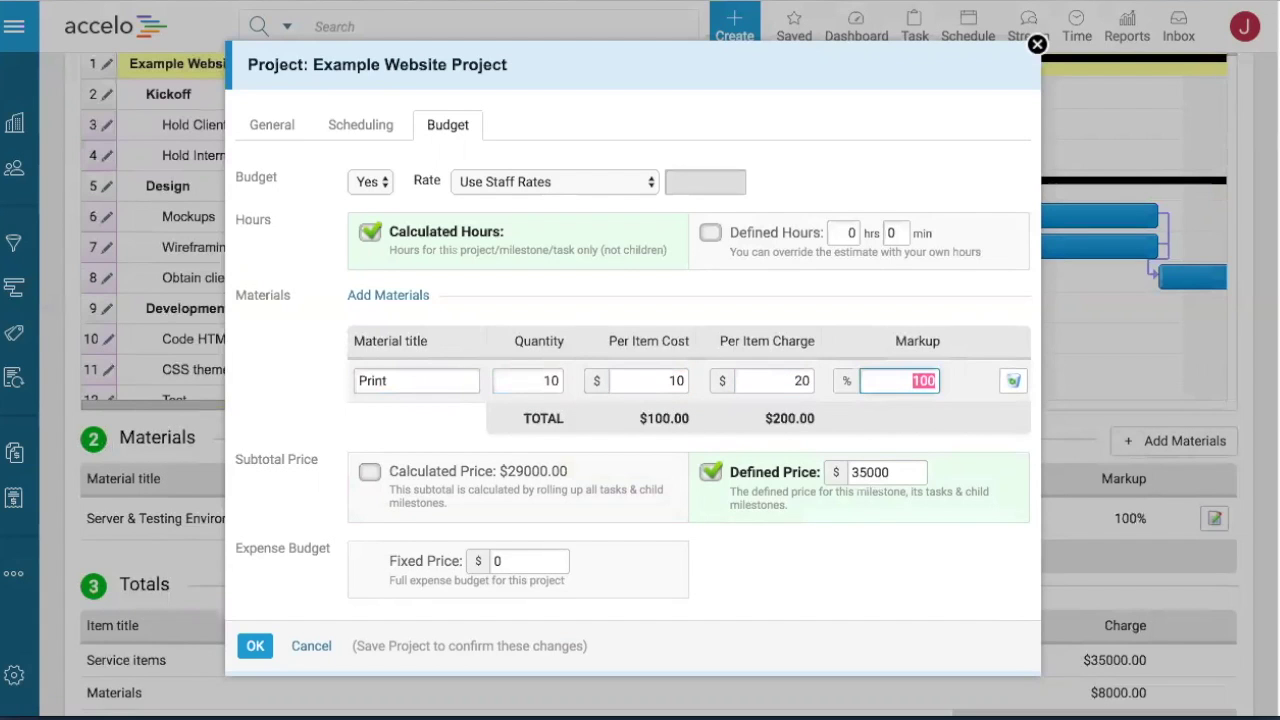
click(254, 649)
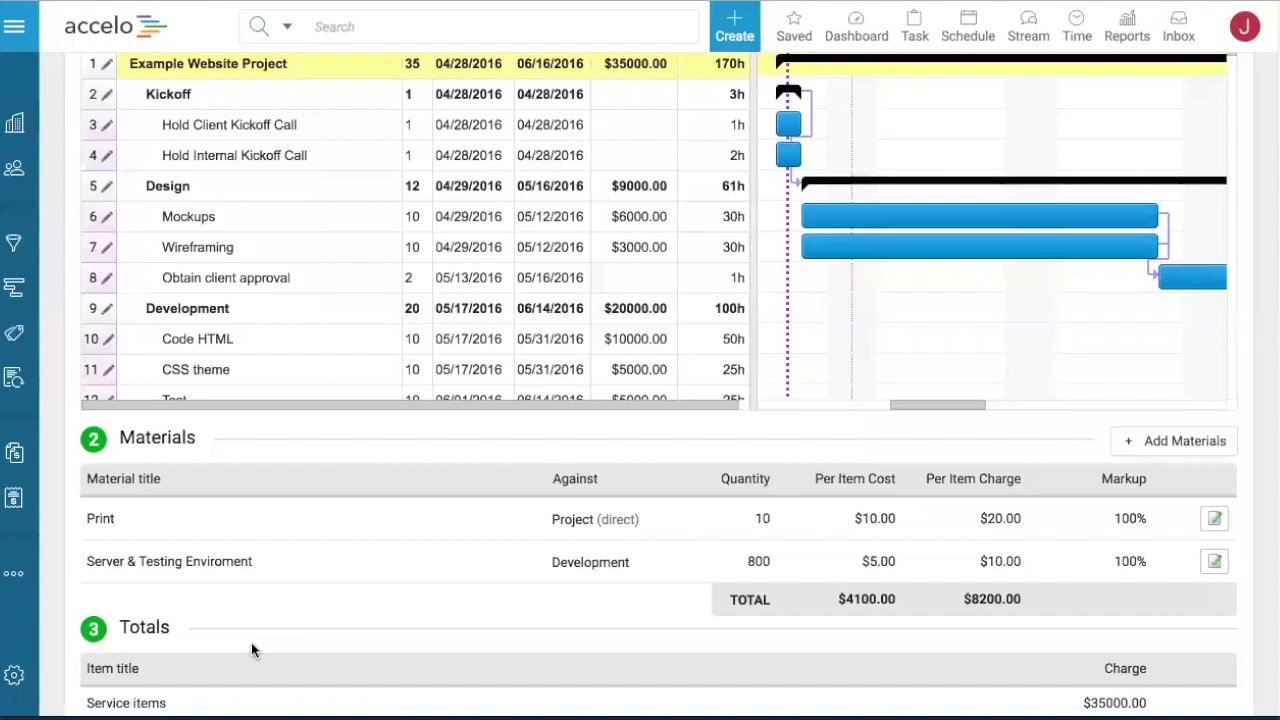
scroll(80, 491, down, 3)
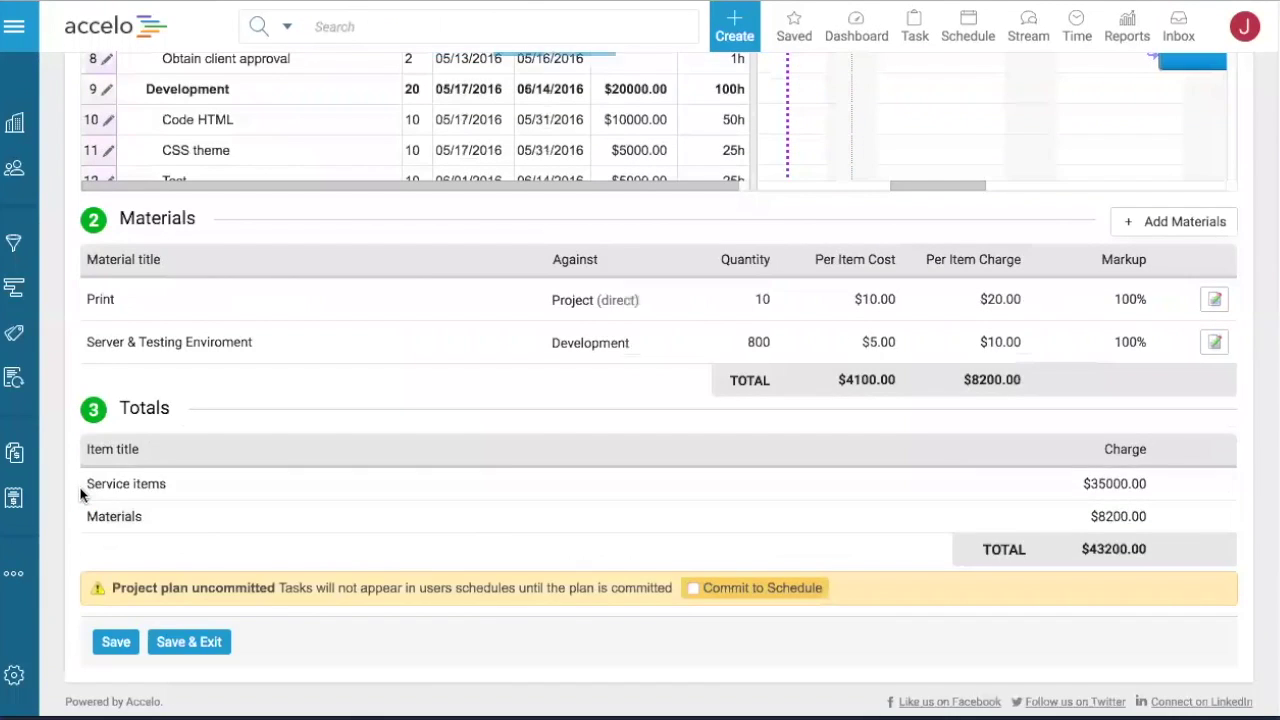
- Commit the project plan to the schedule, then save the plan and exit to the project overview
click(692, 589)
click(206, 636)
click(797, 220)
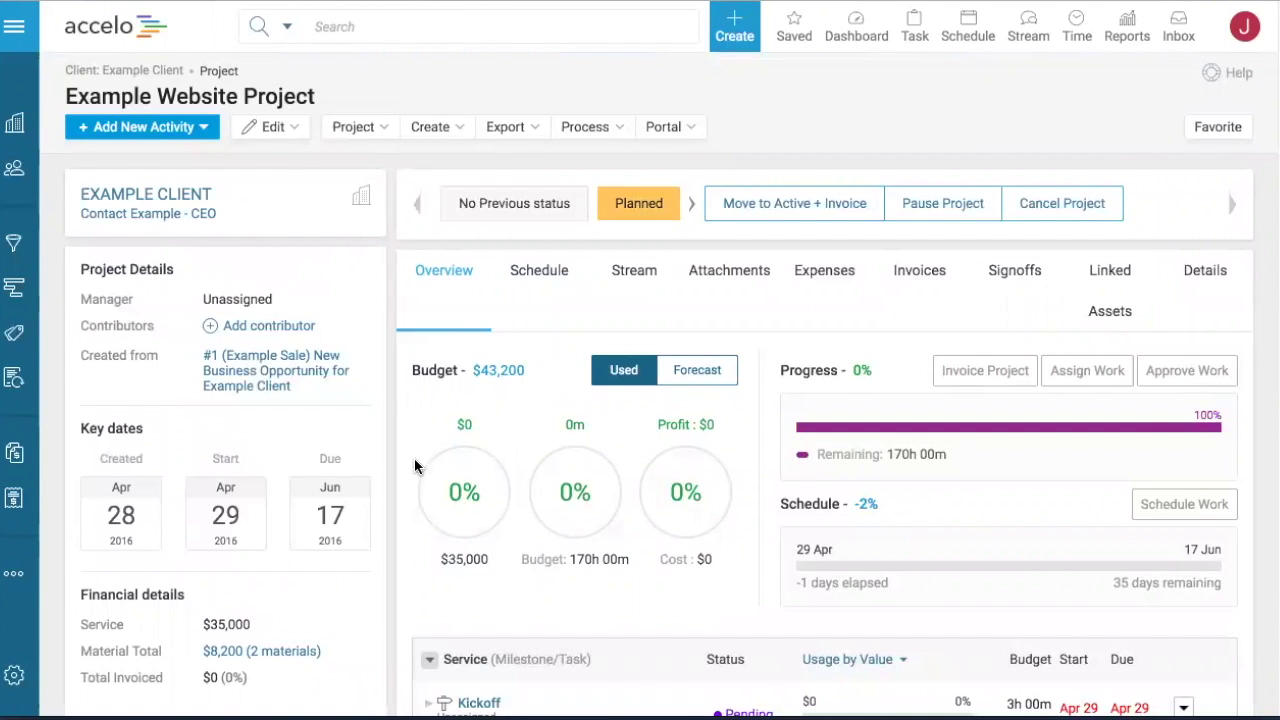
- Assign the Mockups task in the Design milestone to the available staff member and close the task details
scroll(415, 465, down, 3)
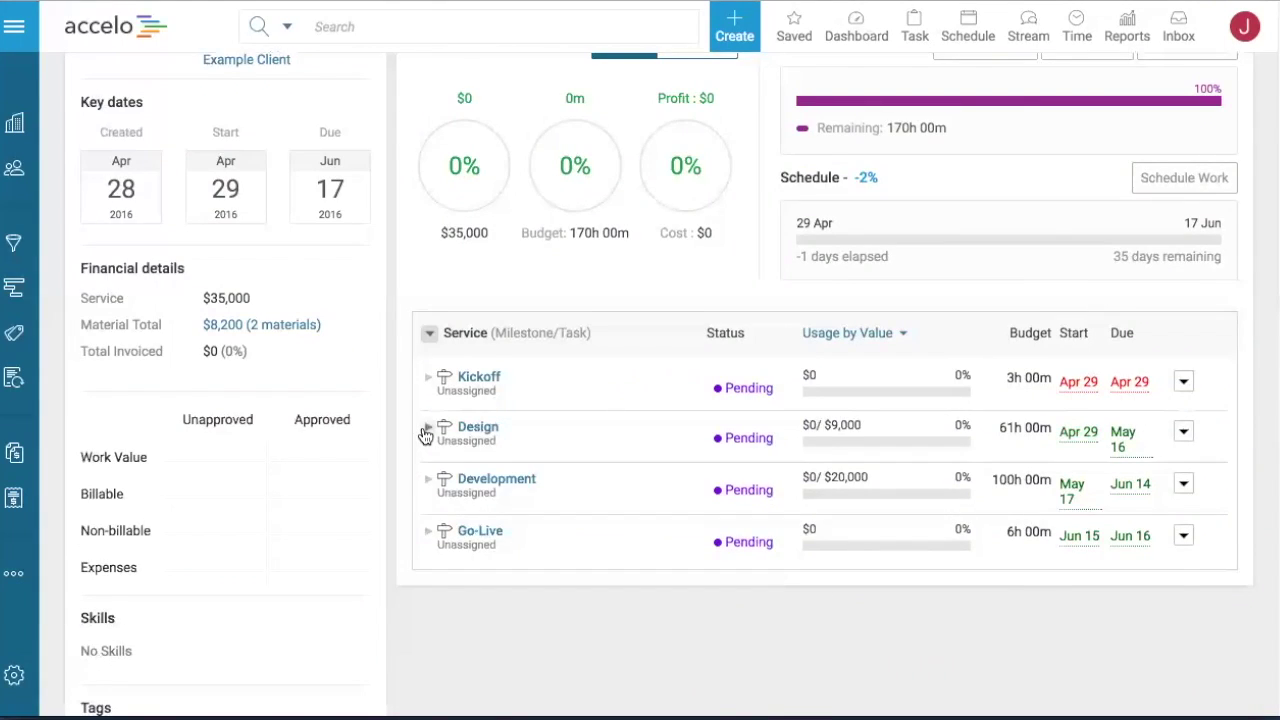
click(427, 430)
click(503, 478)
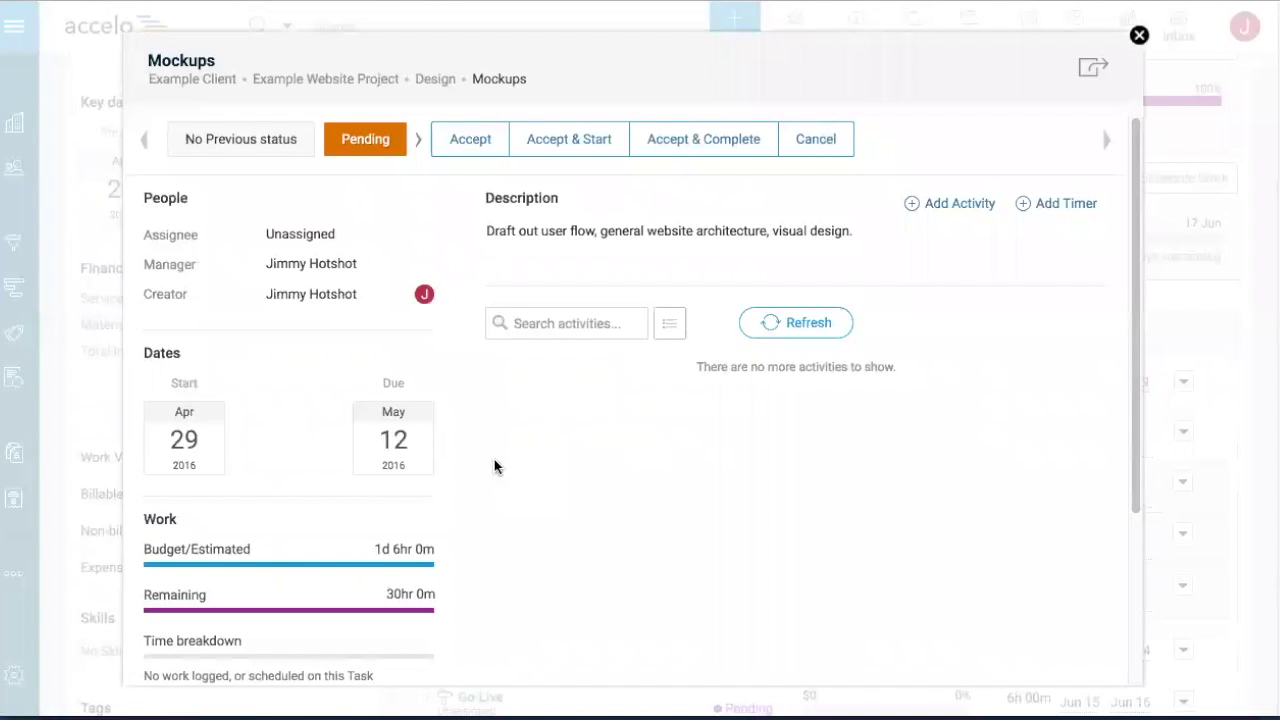
click(323, 235)
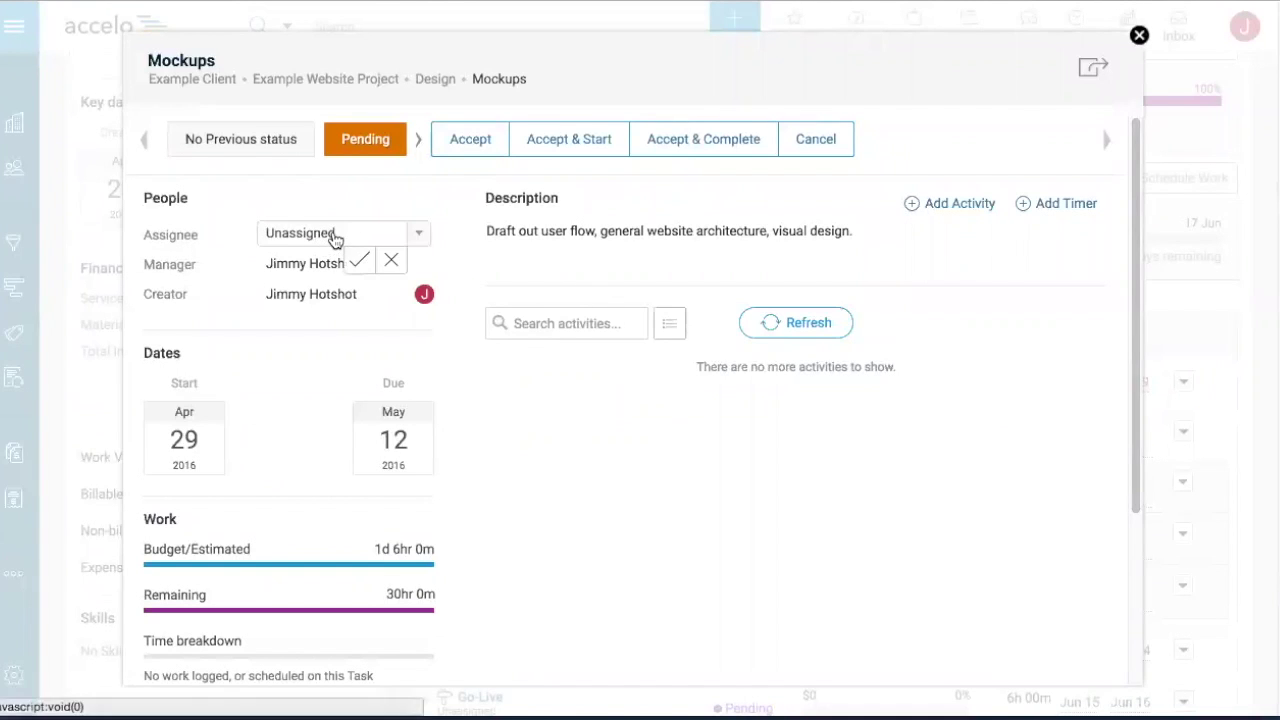
click(335, 236)
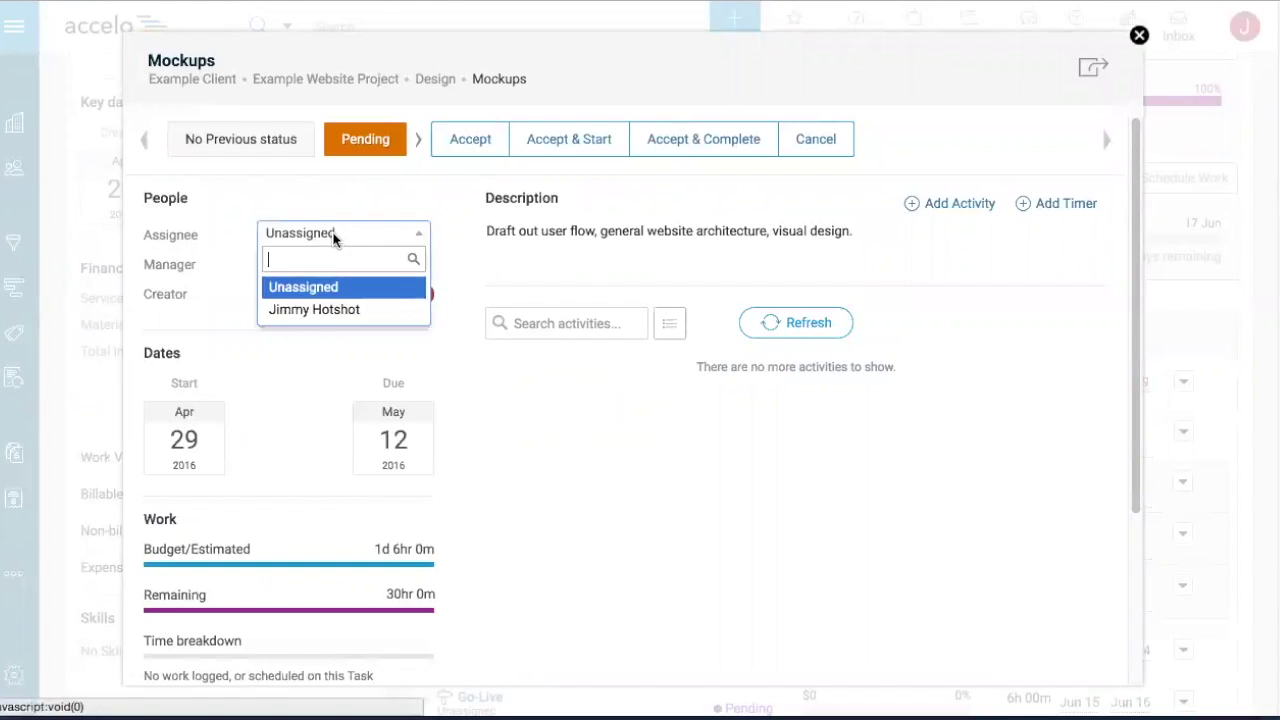
click(333, 310)
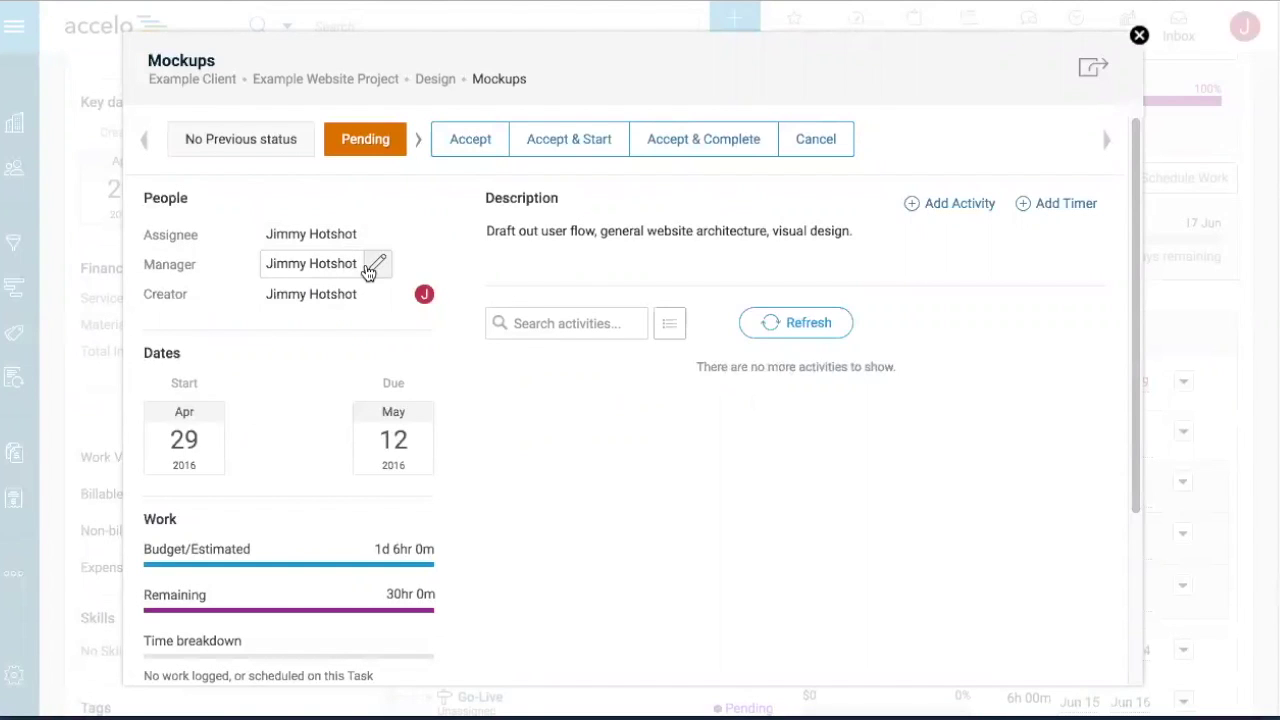
click(1138, 38)
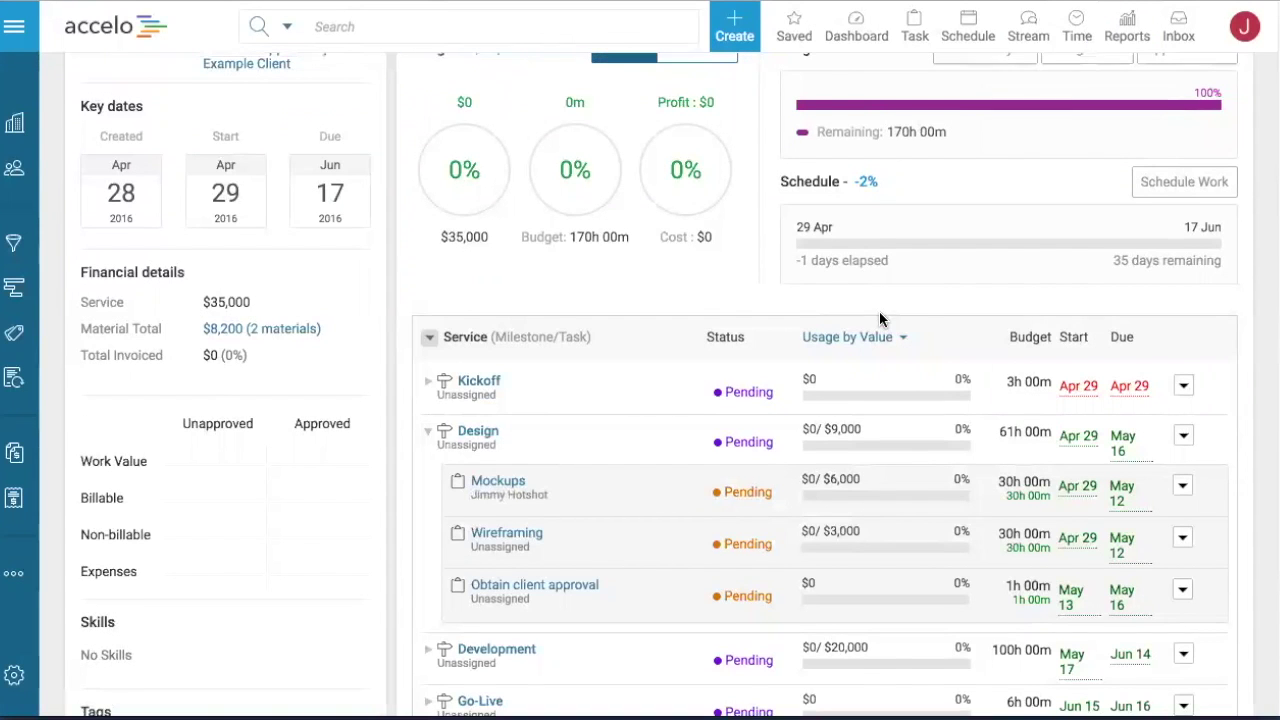
- Open work scheduling for the project and set the user groups filter to Design
scroll(882, 319, up, 1)
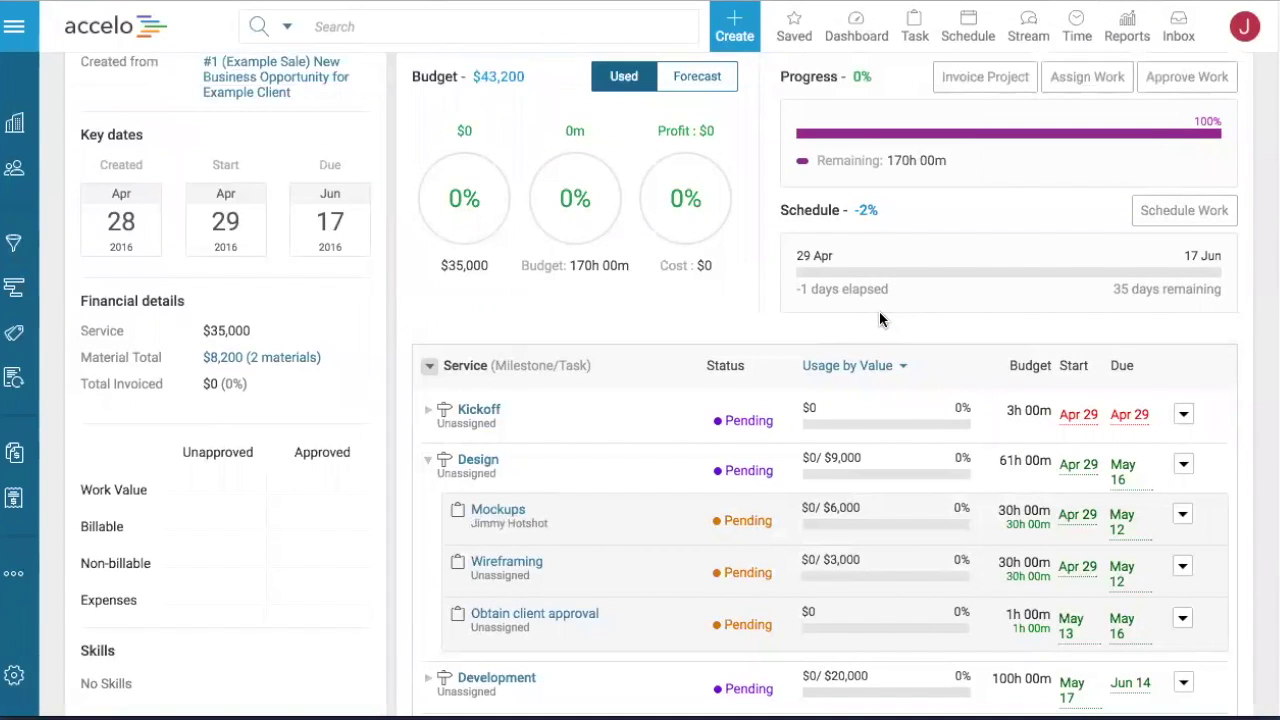
click(1167, 218)
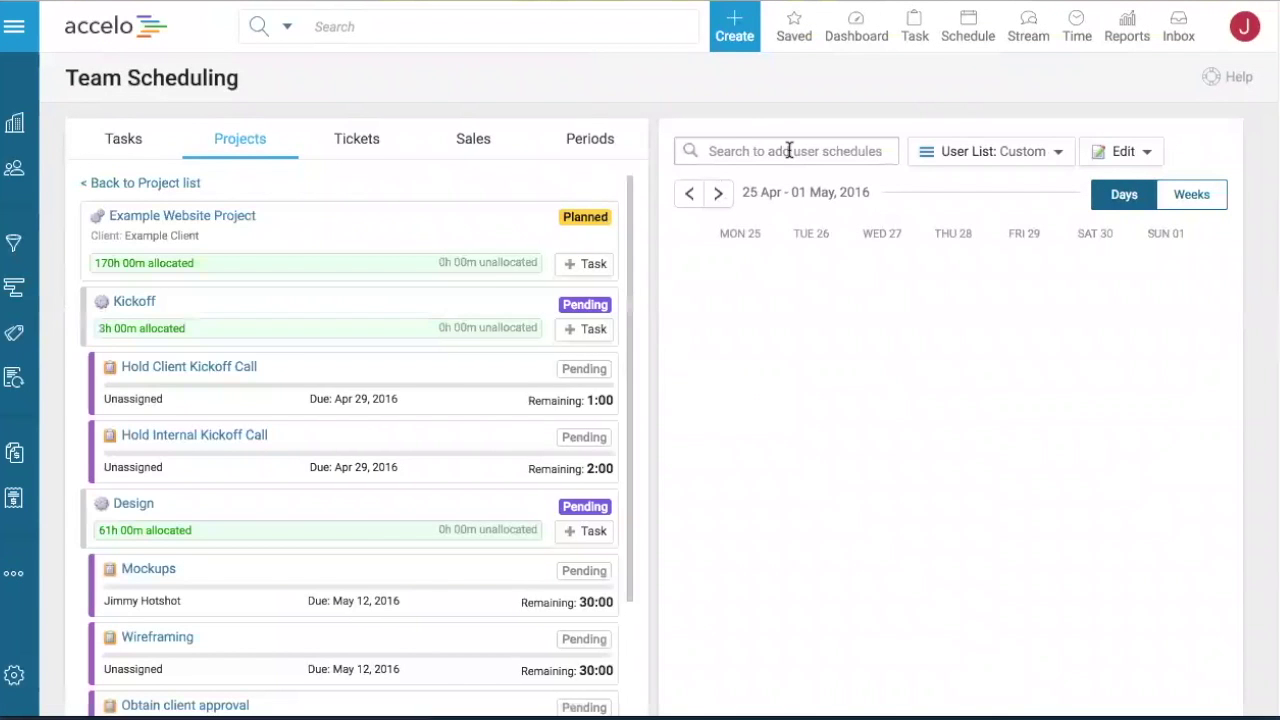
click(1118, 152)
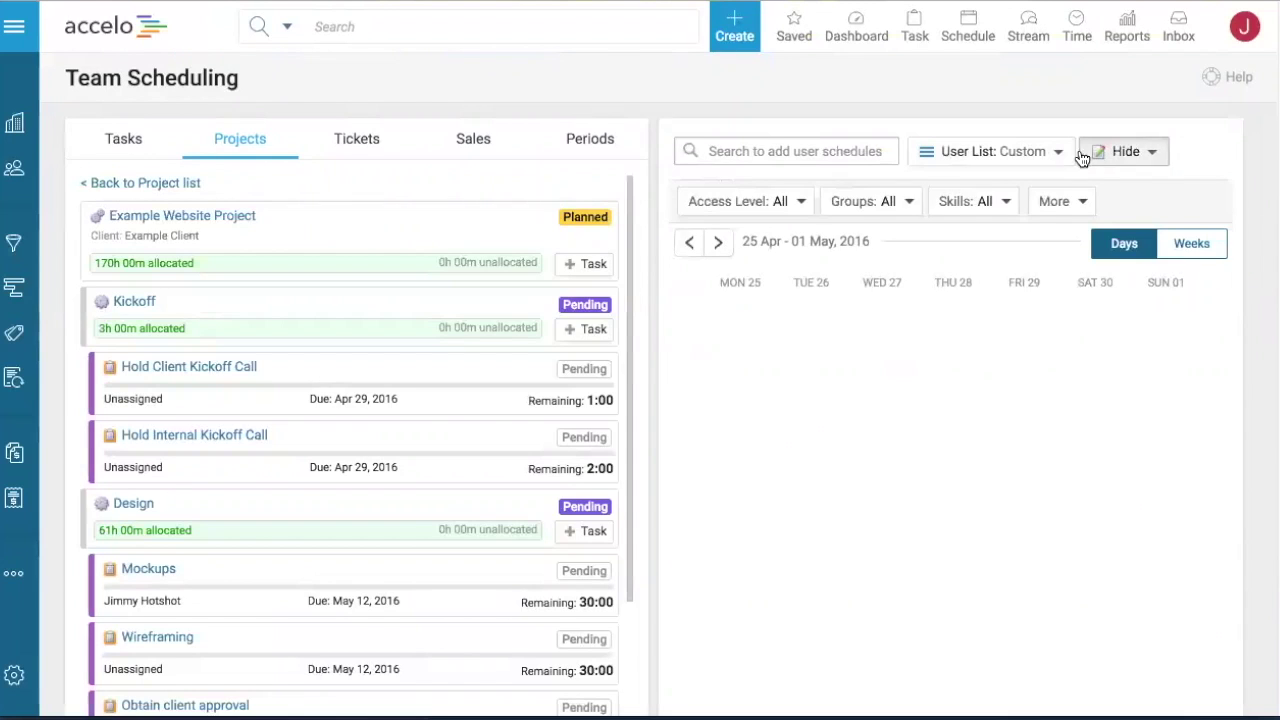
click(893, 205)
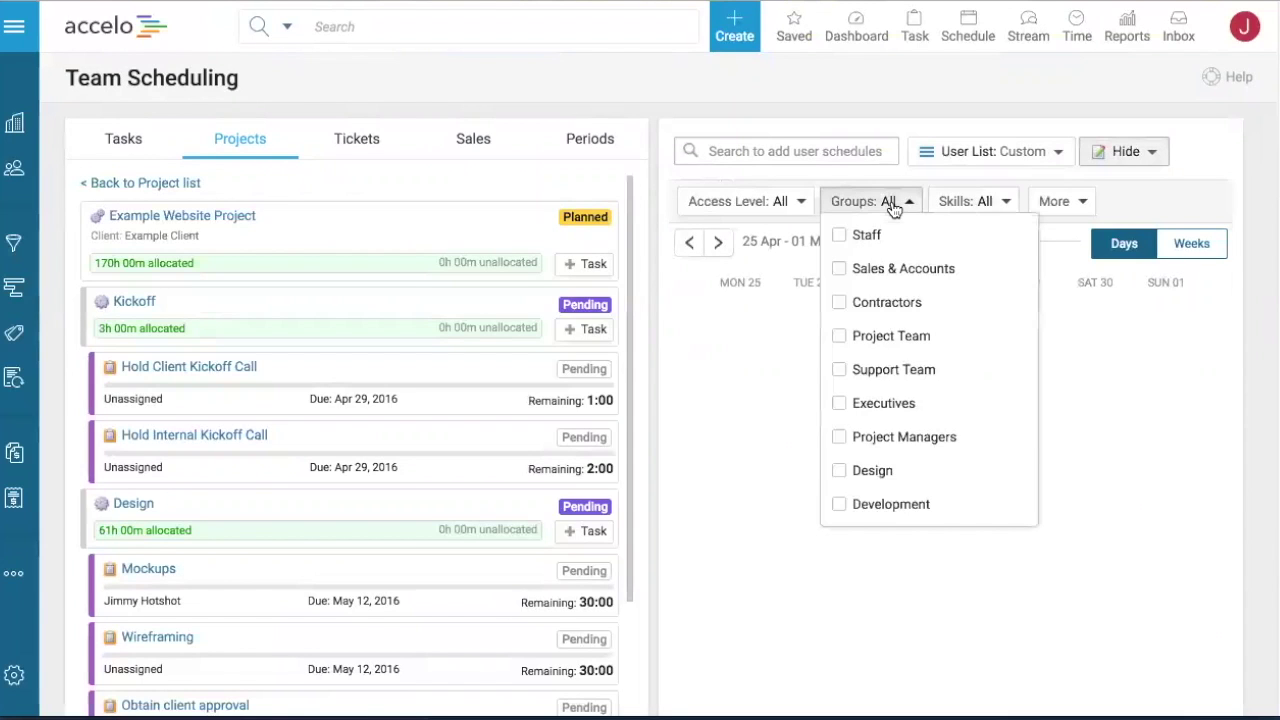
click(897, 476)
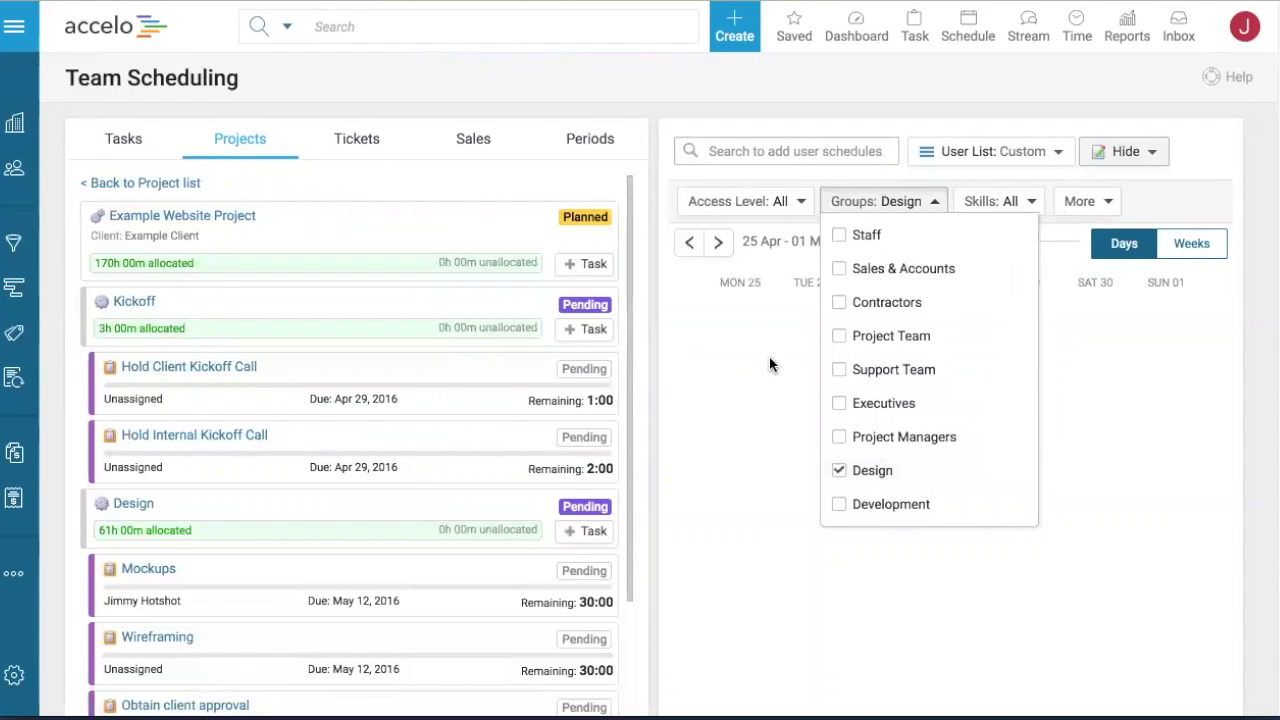
click(761, 316)
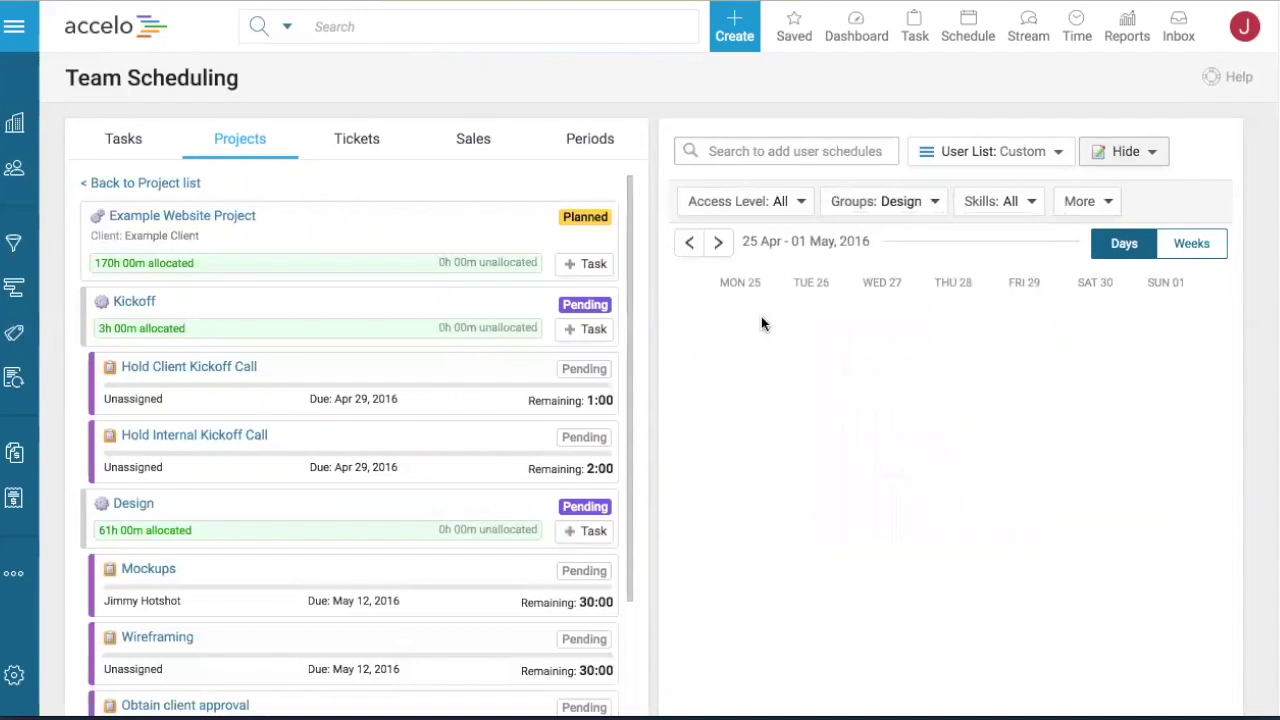
- Search for the staff member by first name and add their schedule to the team schedule view
click(750, 153)
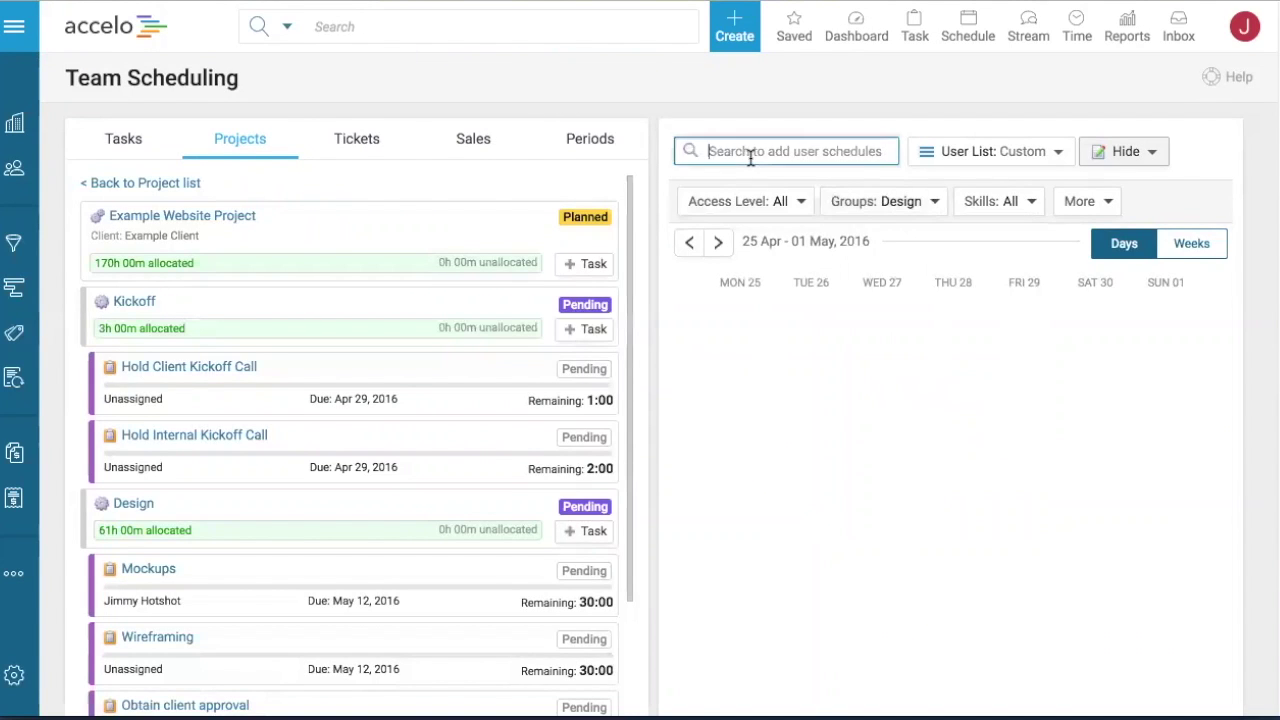
text(jim)
click(780, 194)
scroll(1234, 325, down, 1)
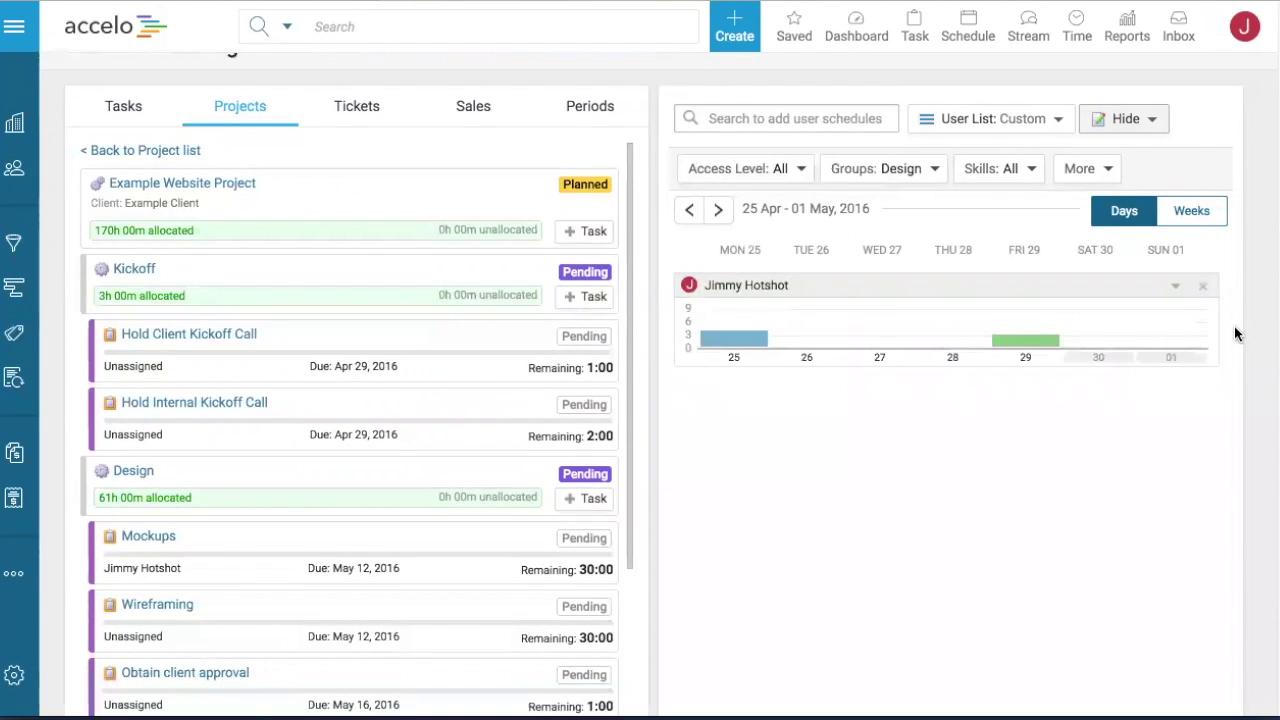
- Show the staff member's schedule by week for May 2016 and review the 02 May - 08 May allocations
scroll(1234, 333, down, 1)
click(1192, 192)
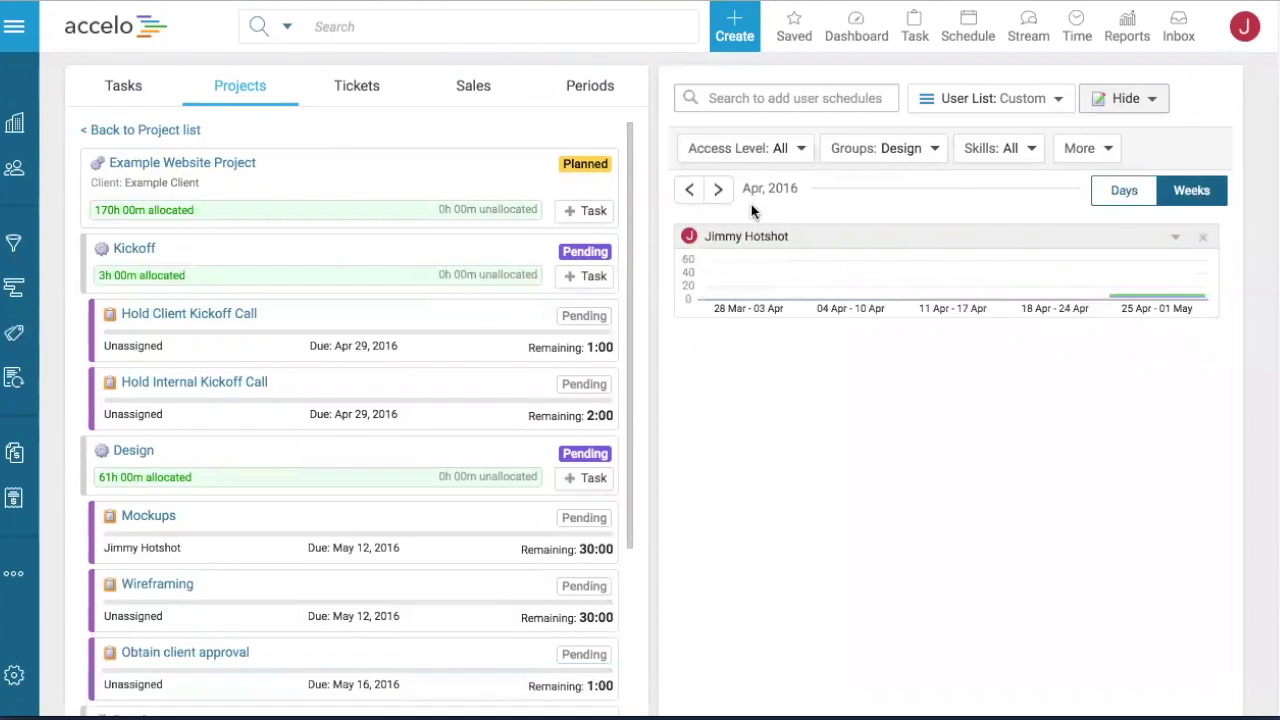
click(720, 192)
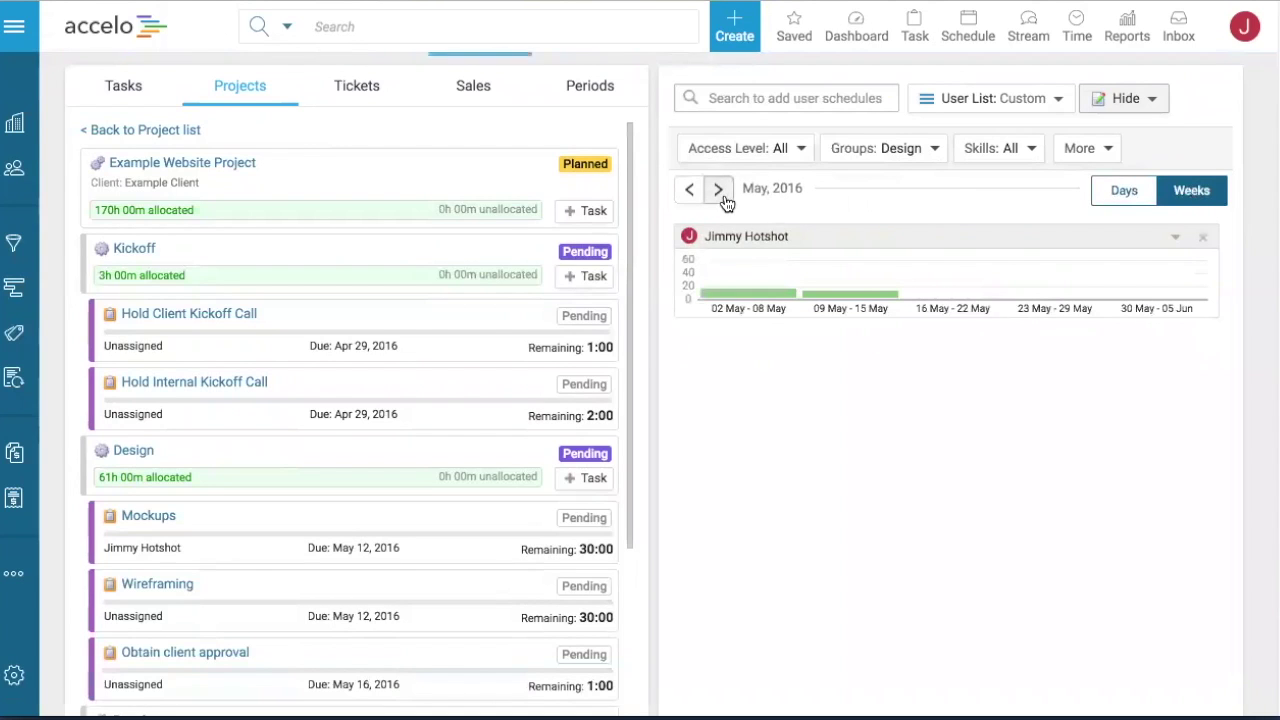
click(730, 297)
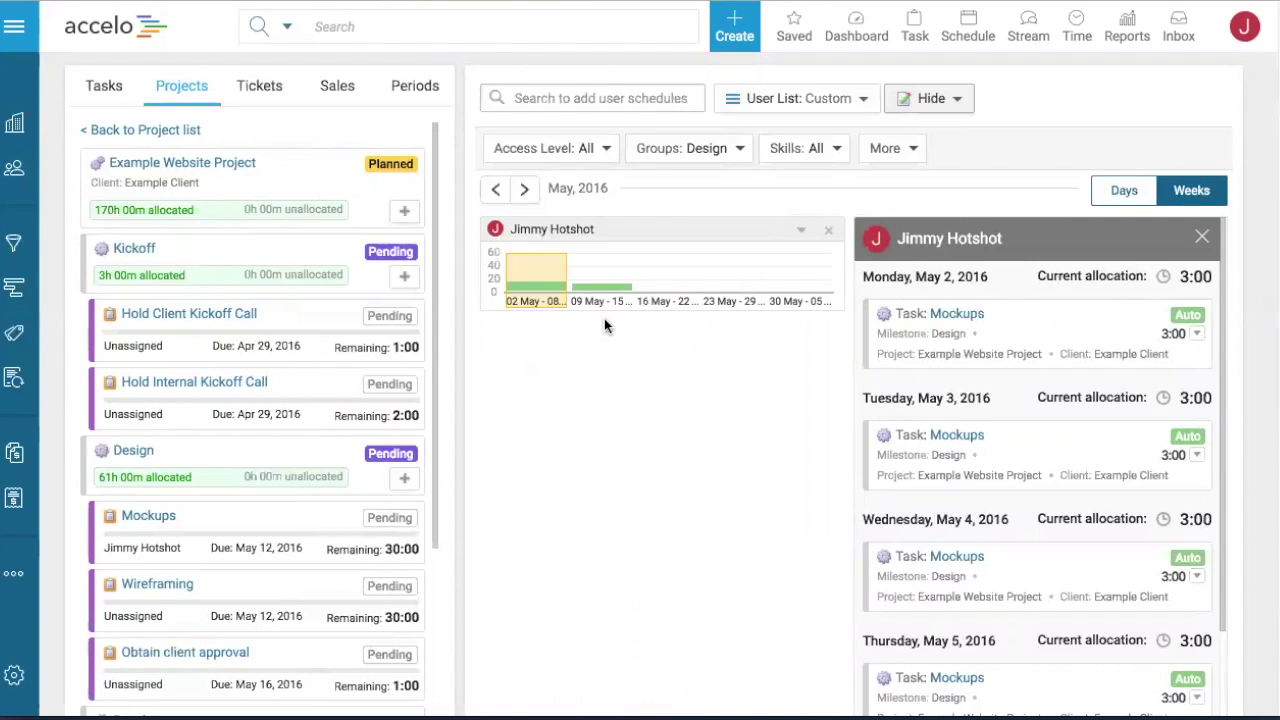
click(1200, 240)
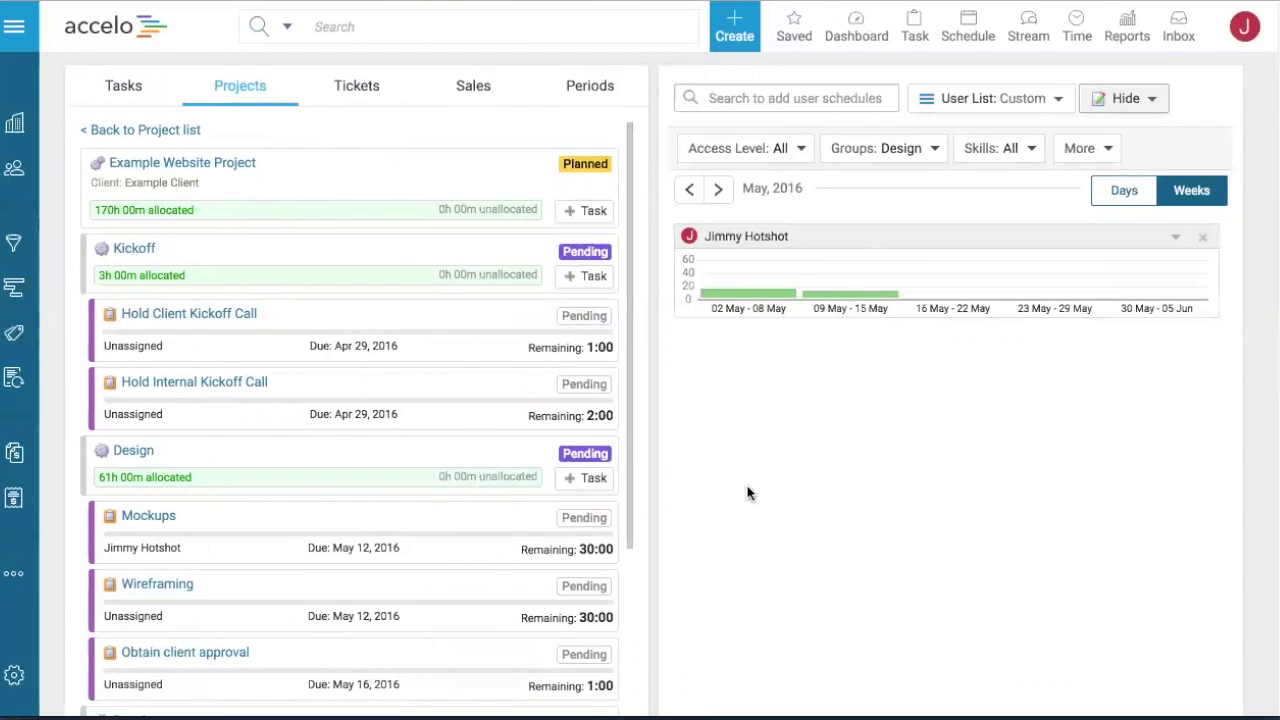
- Assign the Wireframing task to the staff member from the 02 May - 08 May week and review that week's allocations
scroll(748, 493, down, 1)
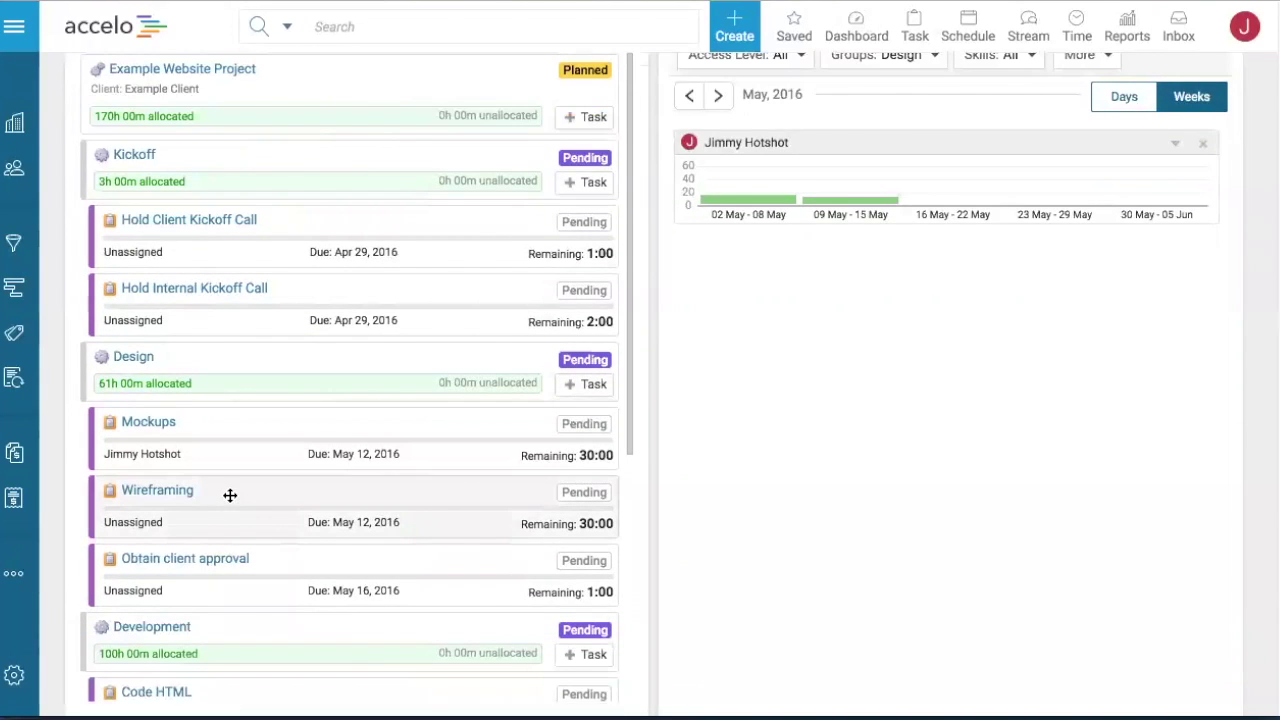
drag(226, 495, 740, 189)
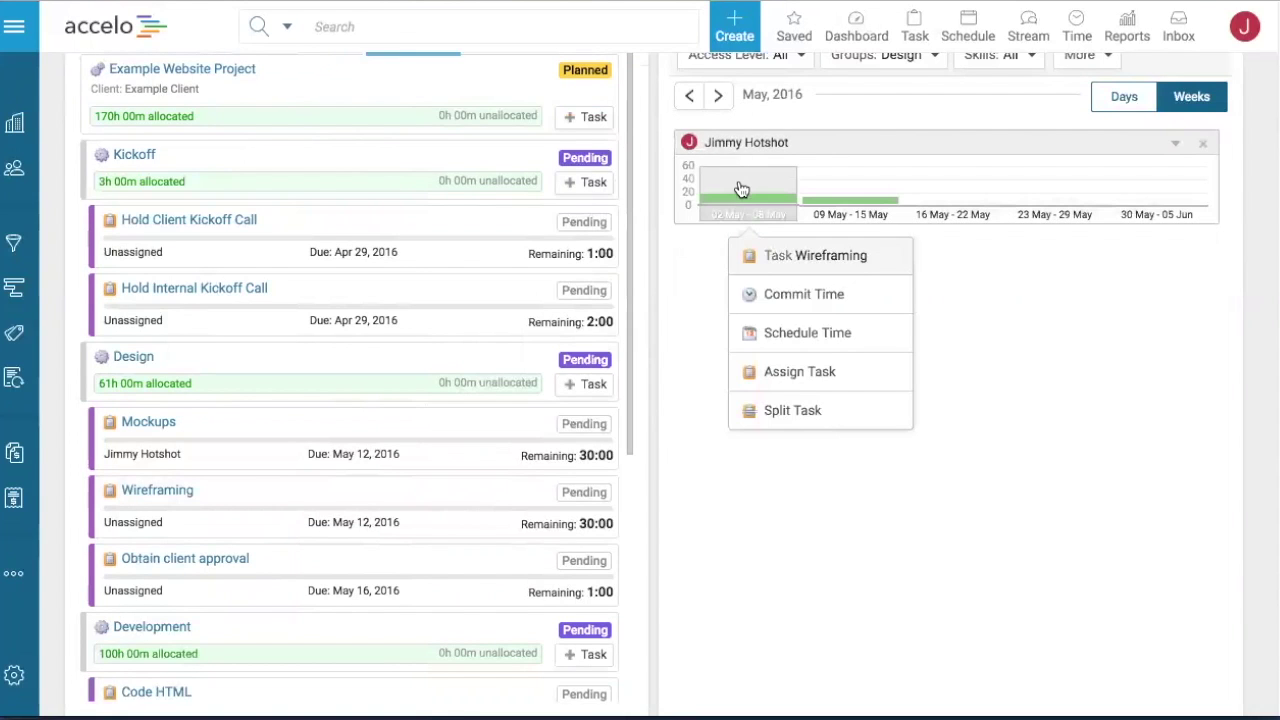
click(797, 374)
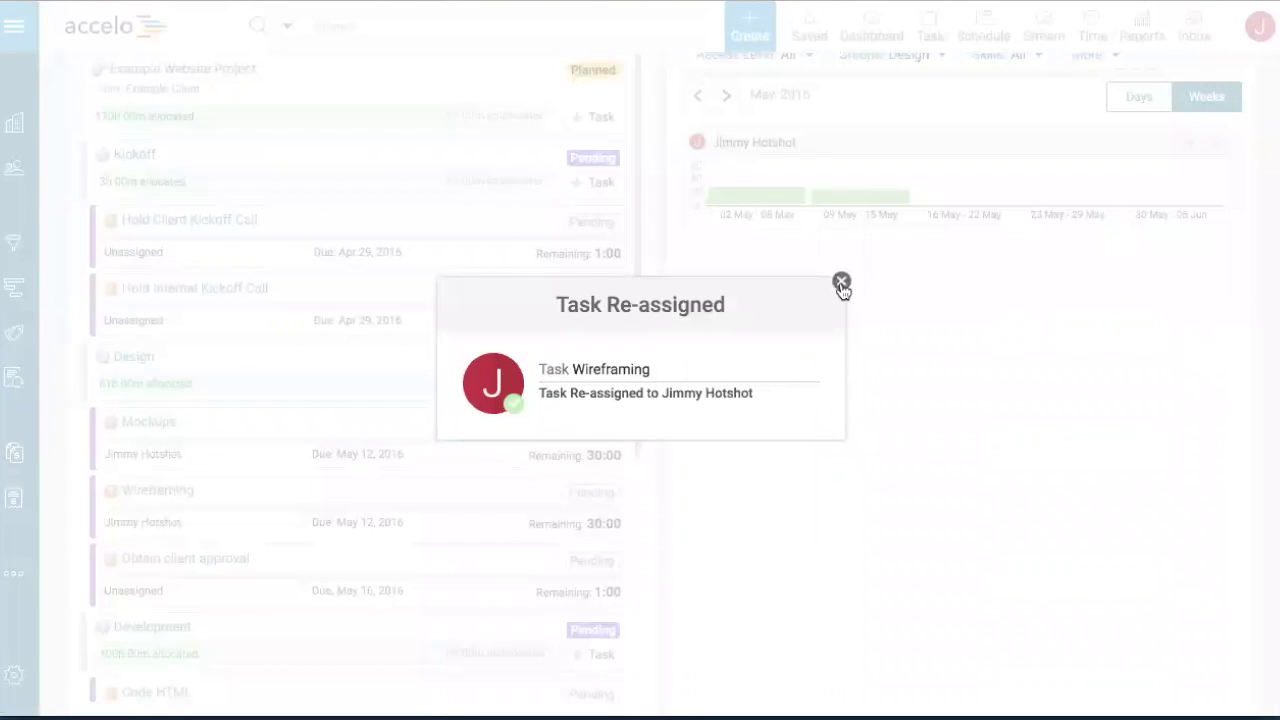
click(841, 282)
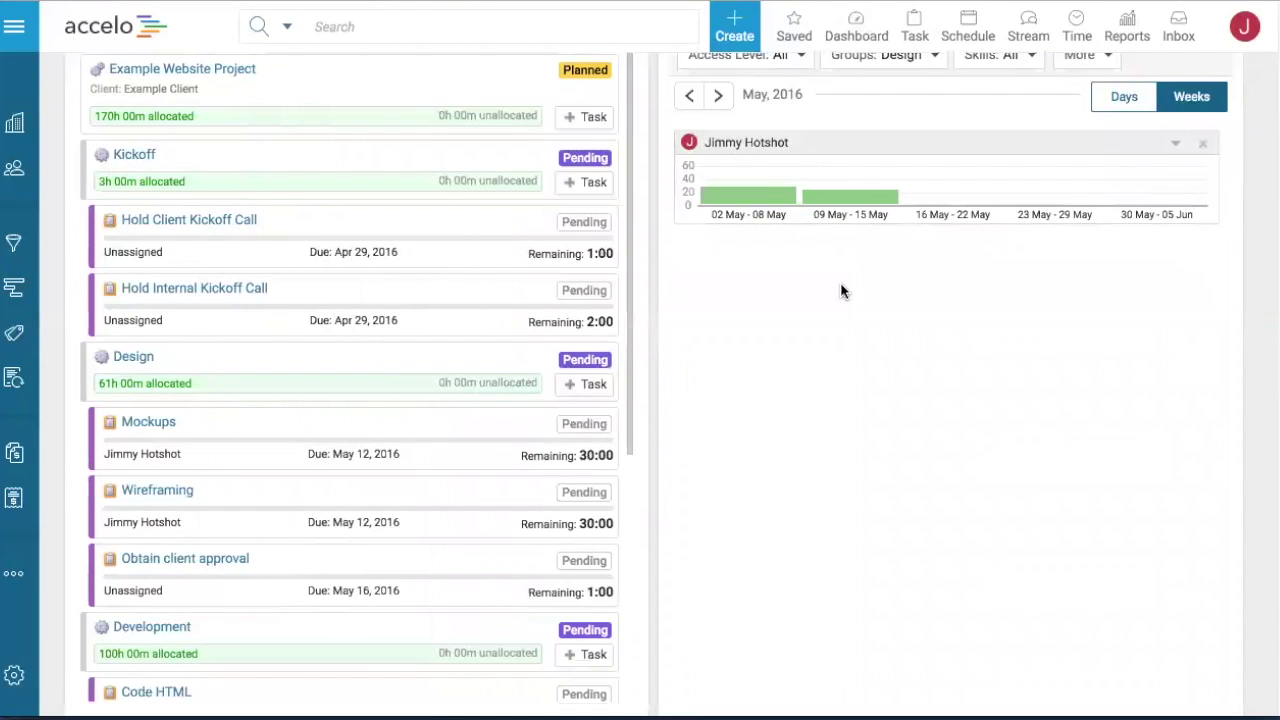
click(716, 206)
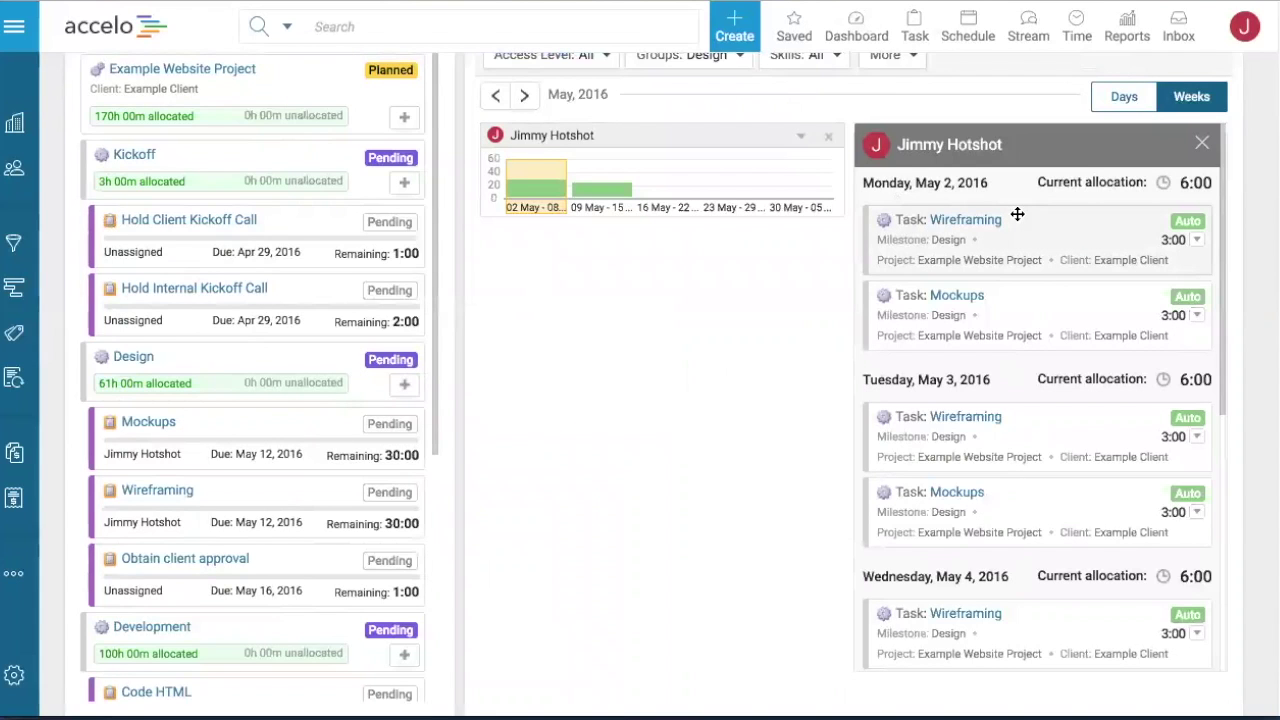
click(1202, 143)
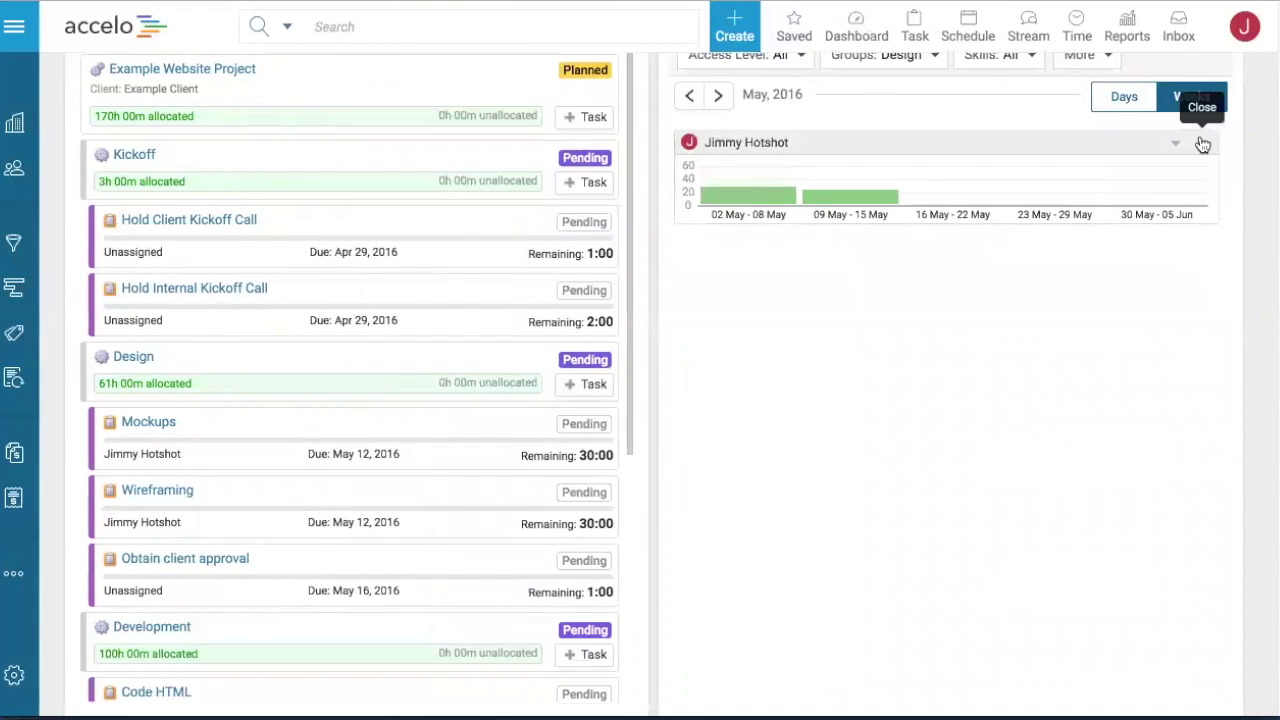
- Show the schedule by day for 27 Apr - 03 May, 2016 and open the allocations for Monday, May 2
click(1123, 100)
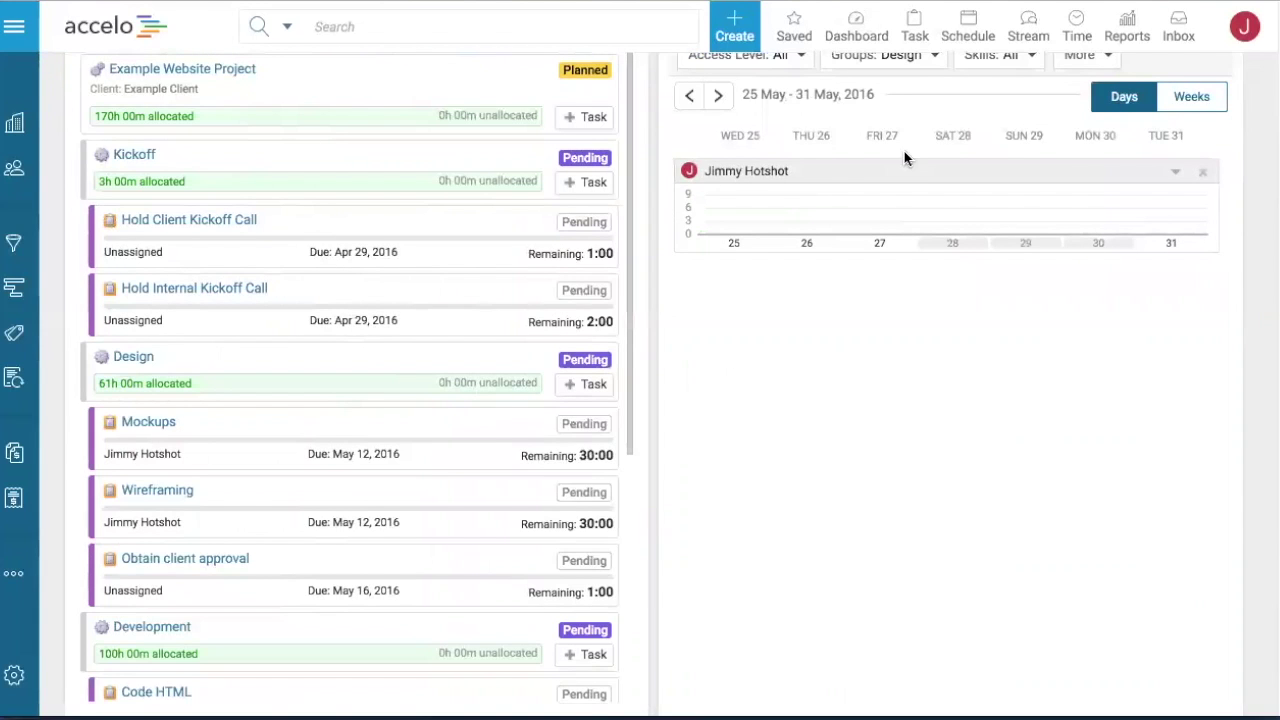
click(718, 97)
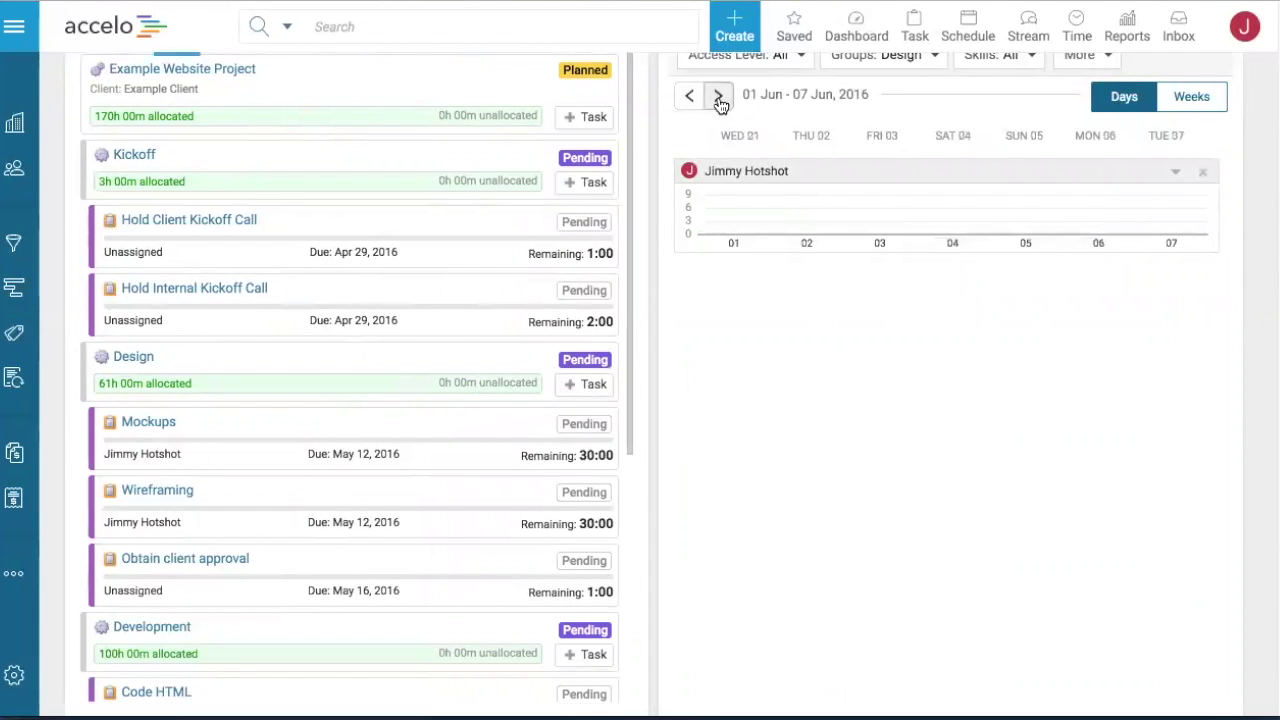
click(721, 104)
click(685, 103)
click(685, 104)
click(685, 103)
click(685, 103)
click(685, 103)
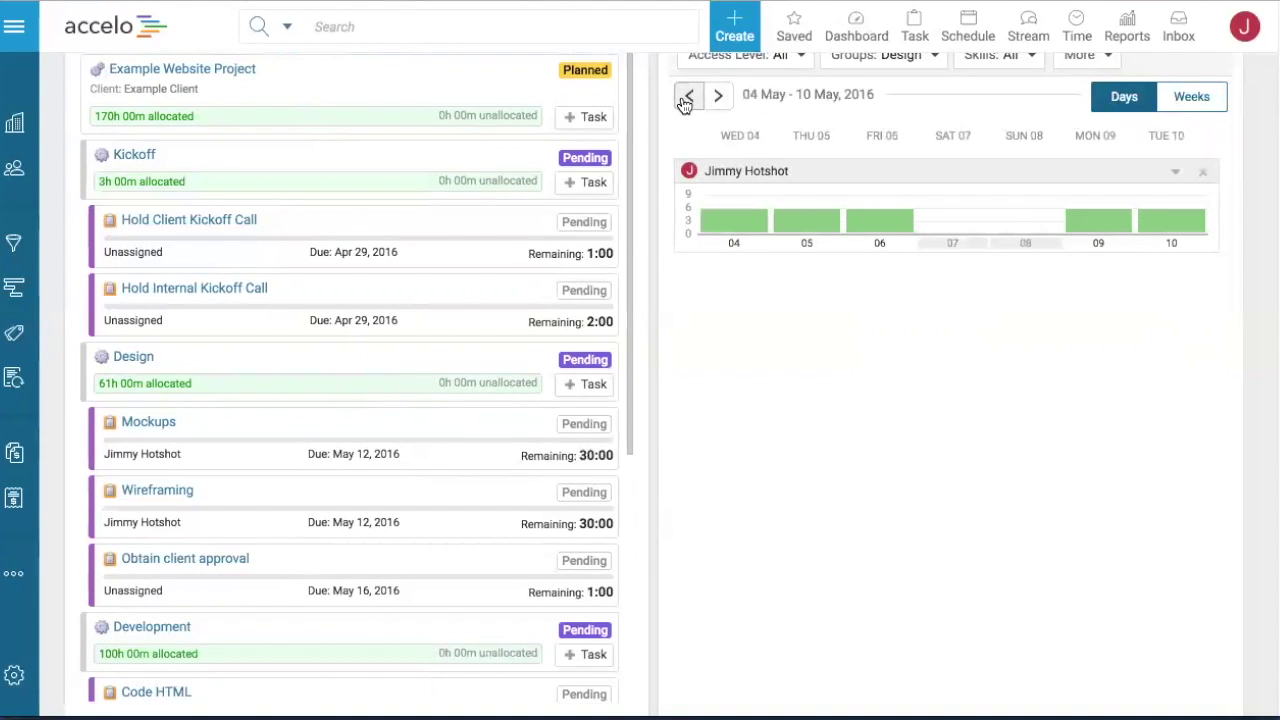
click(685, 103)
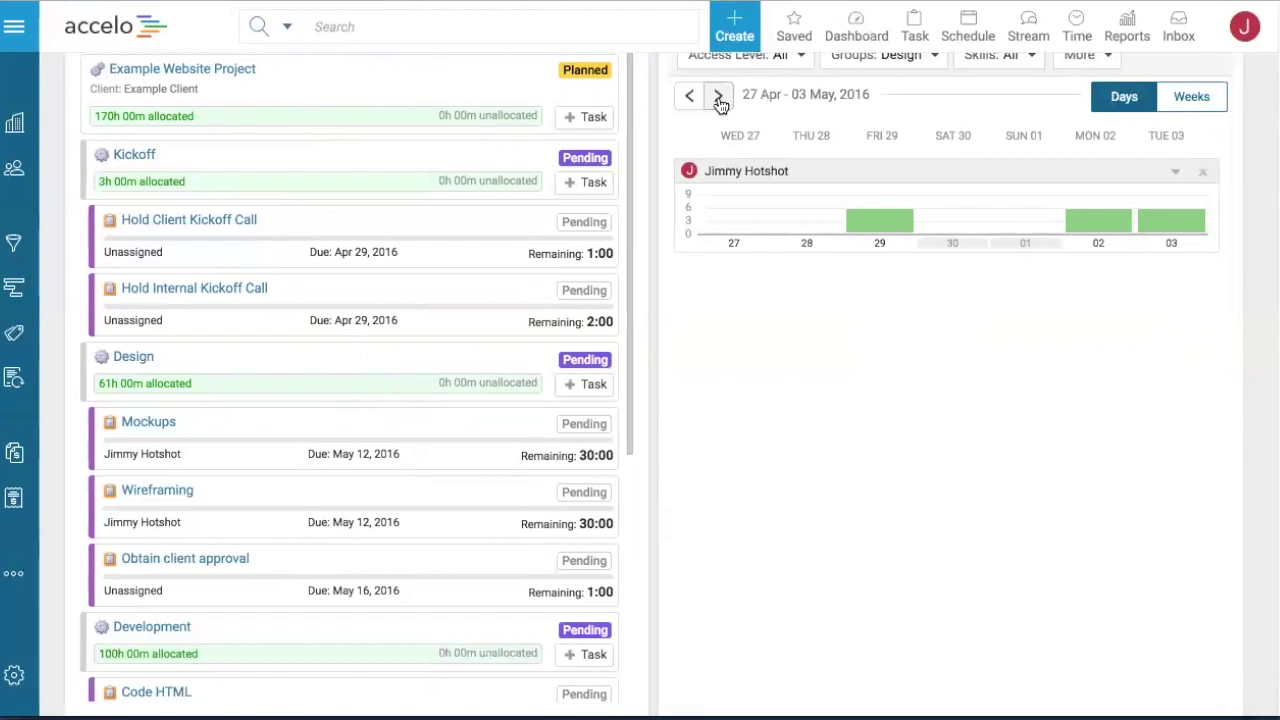
click(1107, 222)
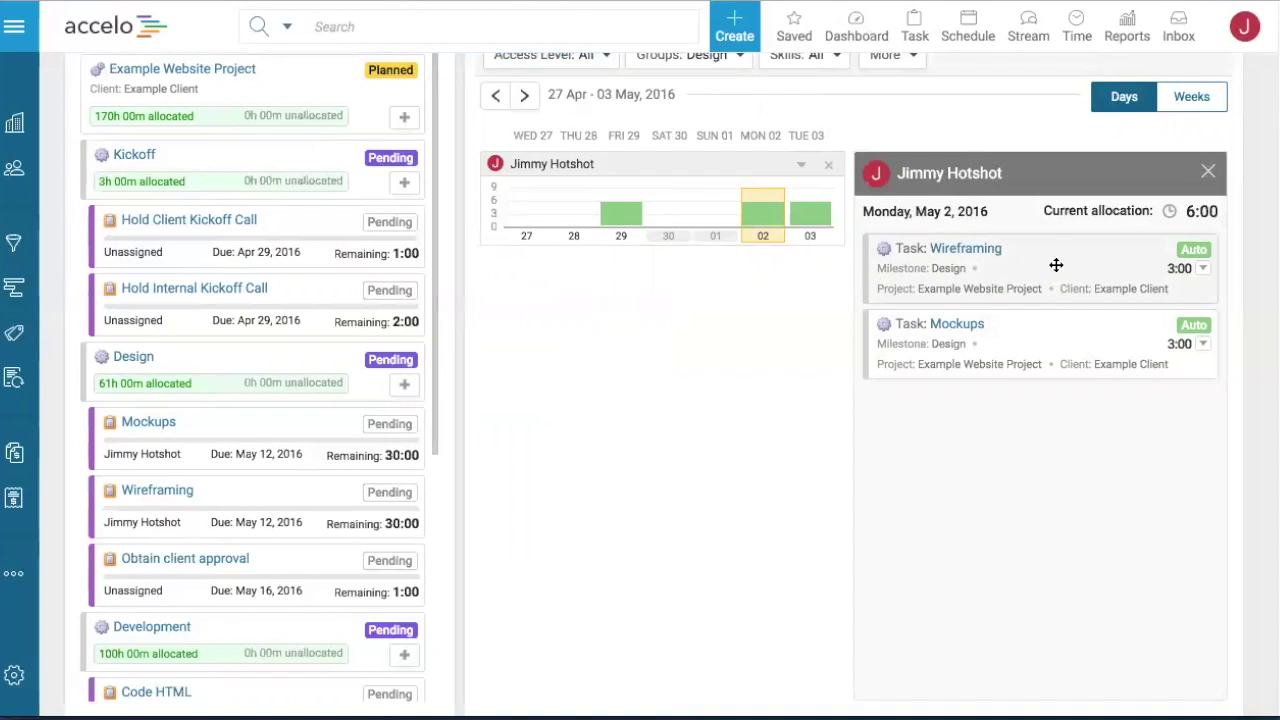
- Schedule time for the Wireframing task on Monday, May 2, from 9:00 to 17:00, for the assigned staff member
drag(1094, 254, 760, 205)
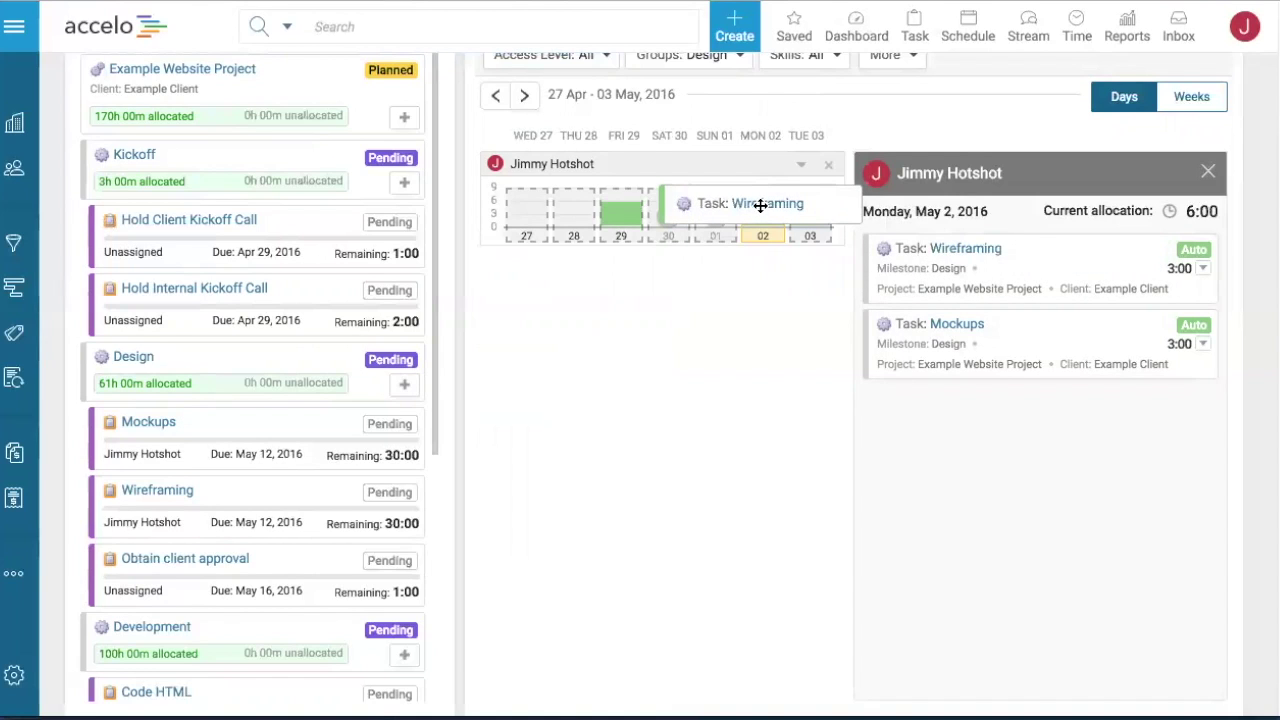
drag(760, 205, 761, 211)
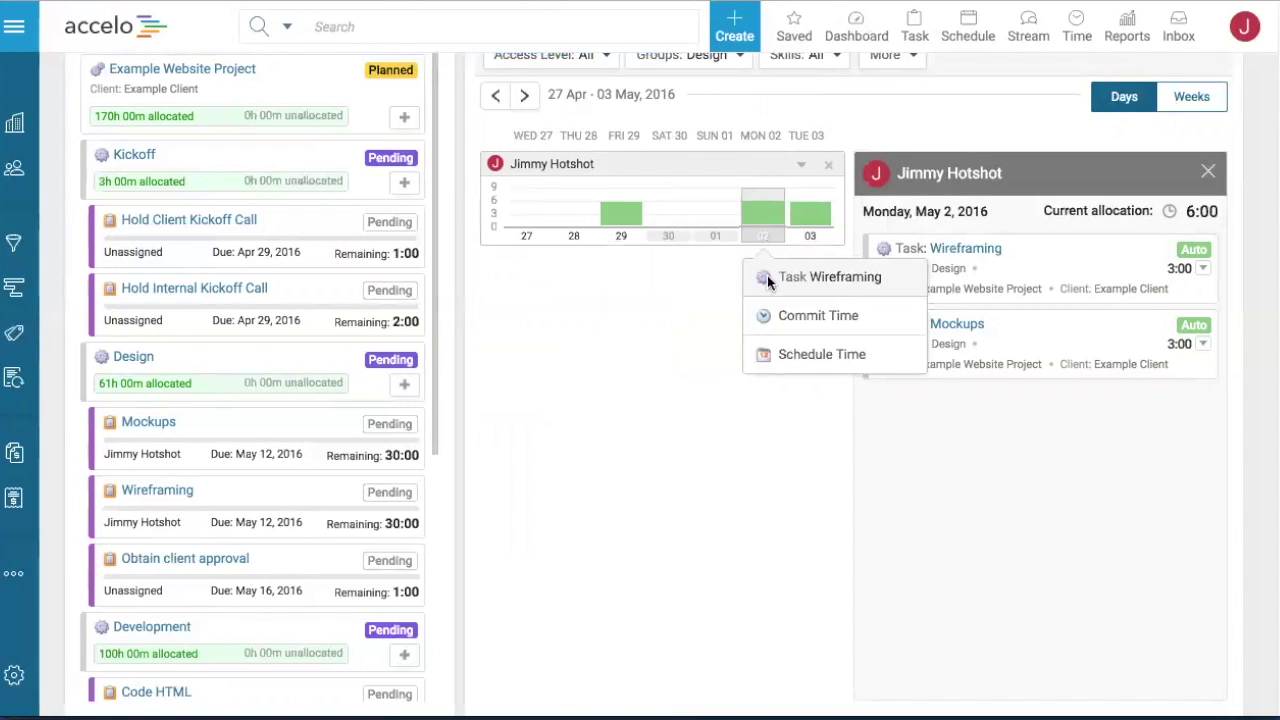
click(783, 356)
click(690, 382)
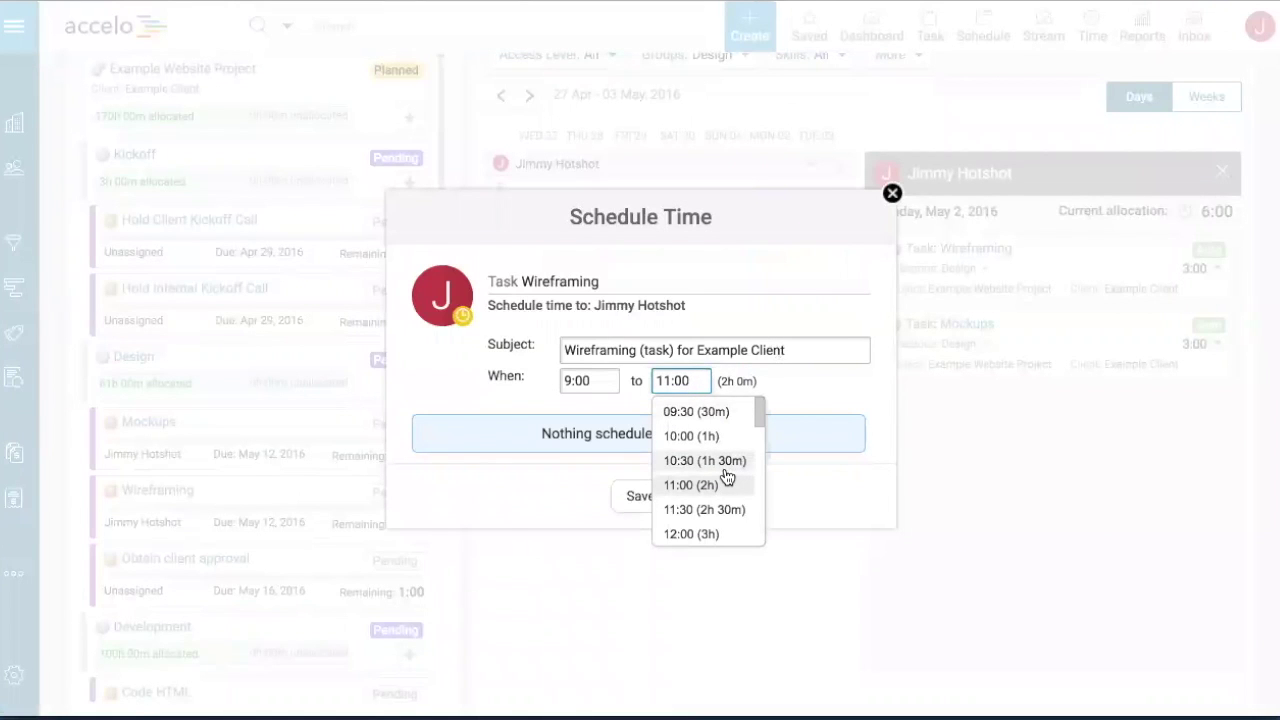
scroll(712, 471, down, 3)
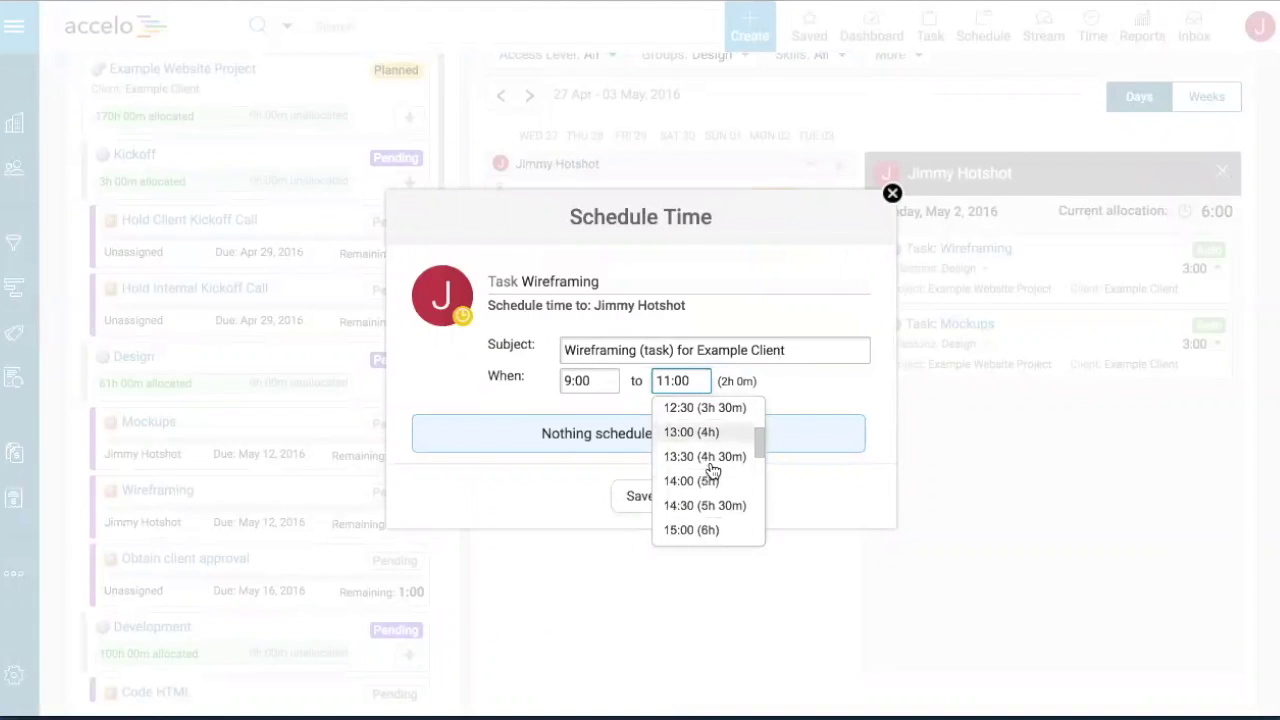
scroll(716, 480, down, 1)
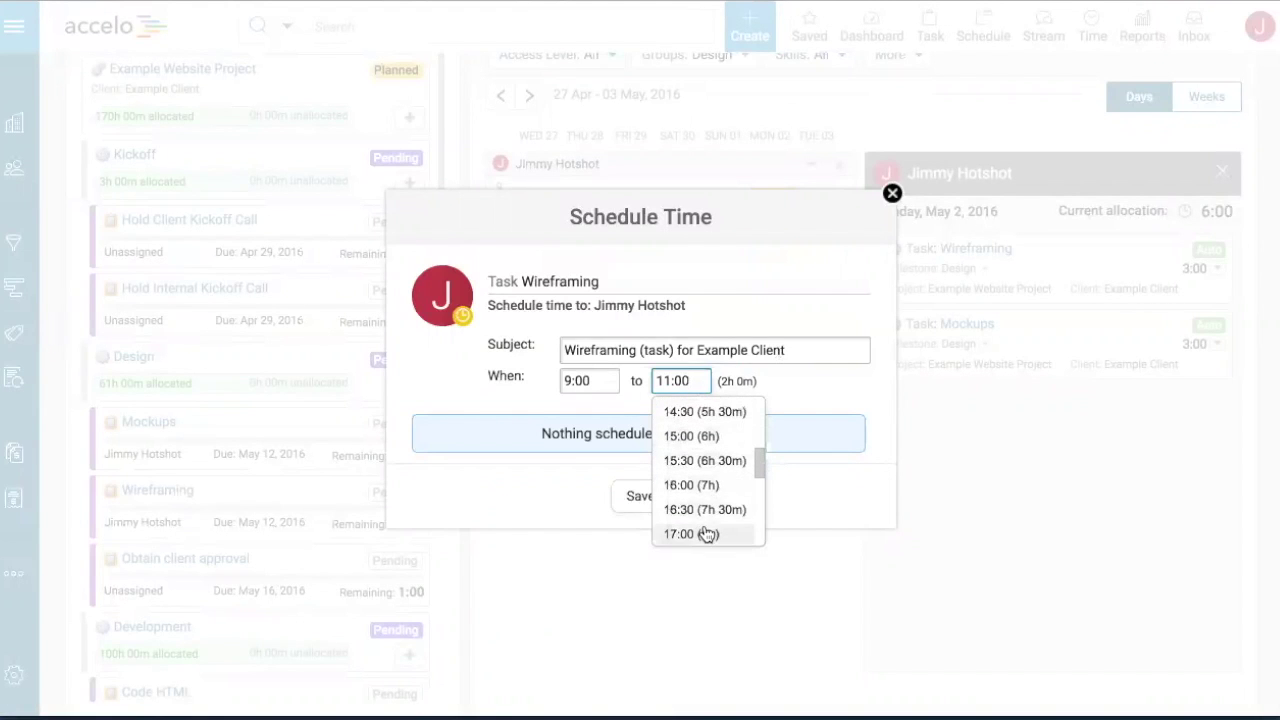
click(705, 532)
click(641, 498)
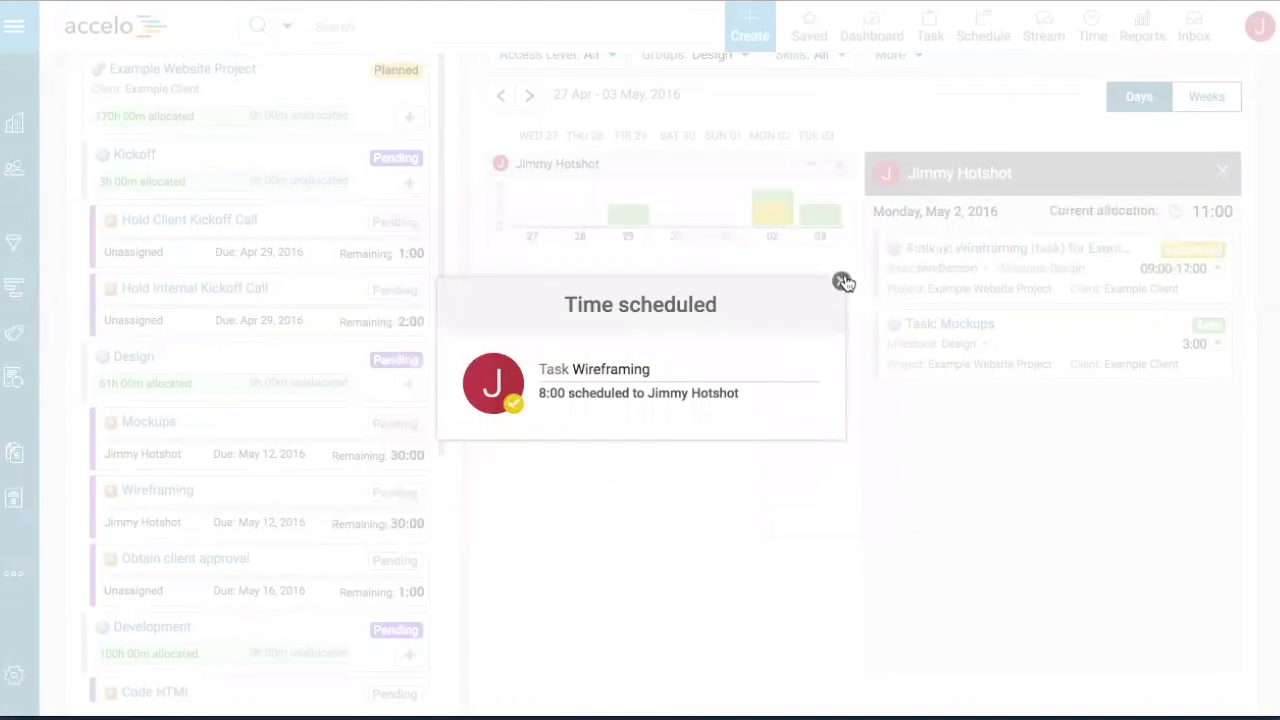
click(841, 281)
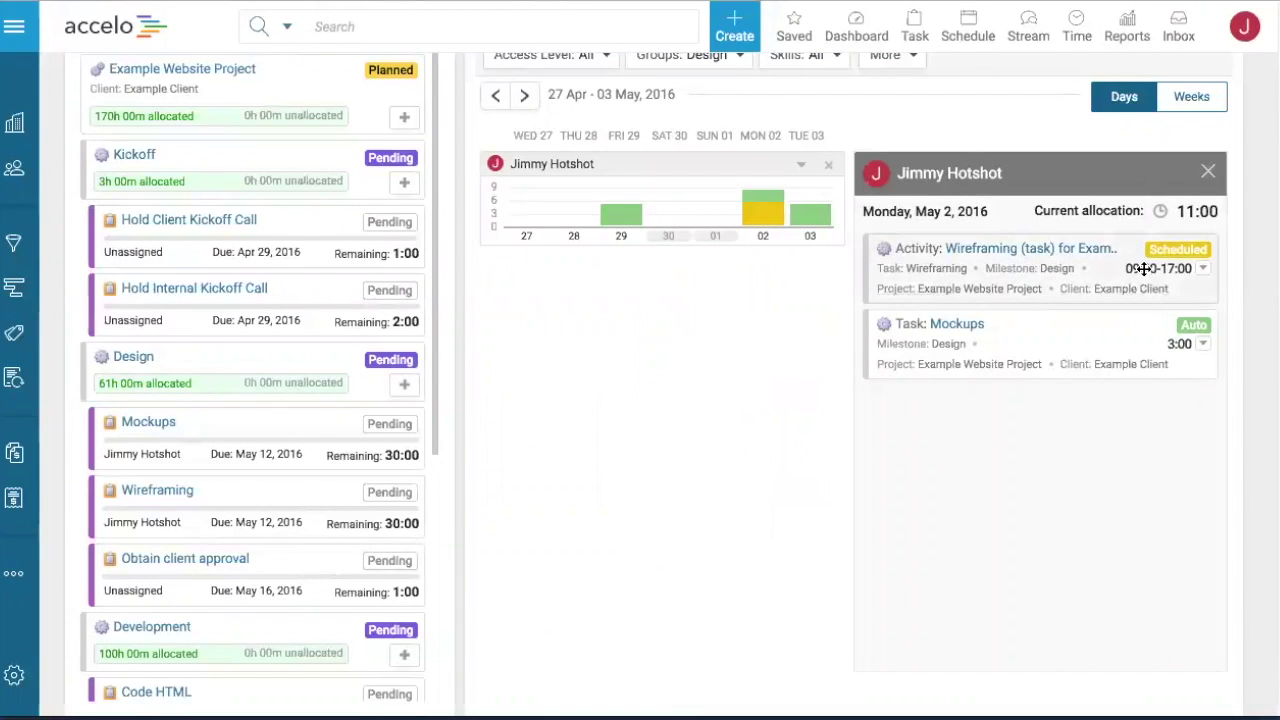
- Review the staff member's allocations for Monday, May 2 and Tuesday, May 3, 2016
click(750, 230)
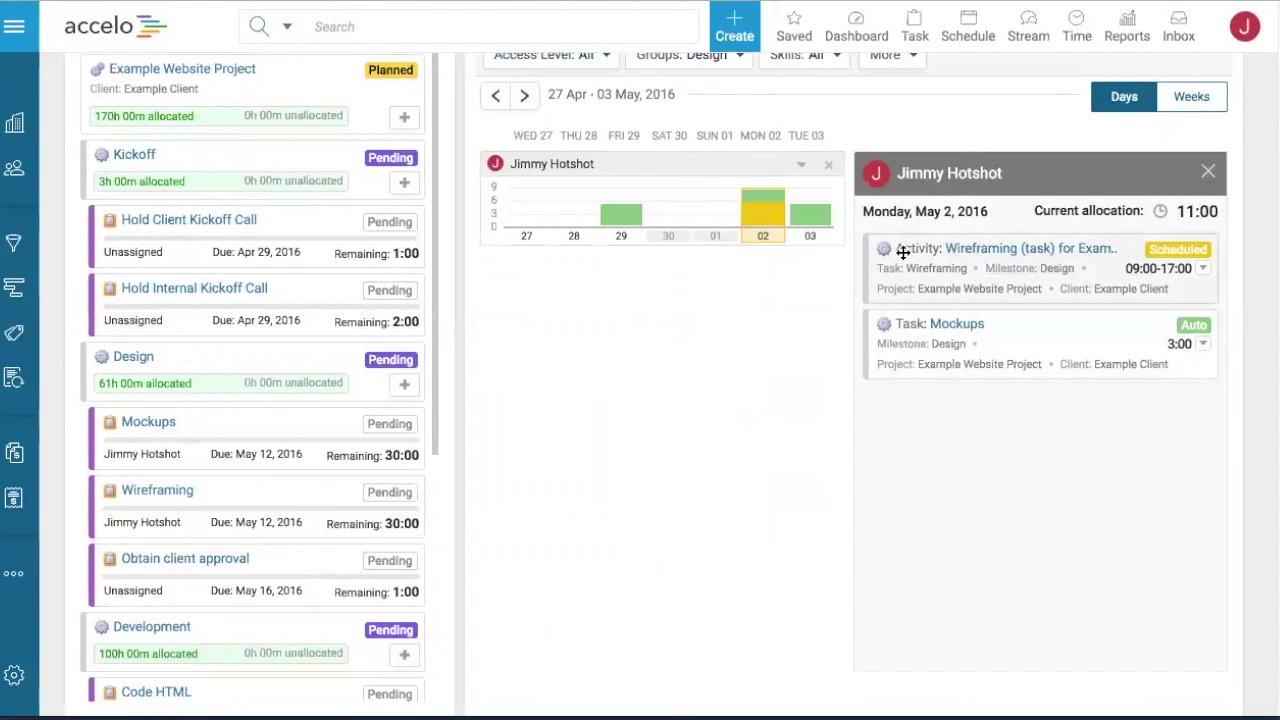
click(815, 216)
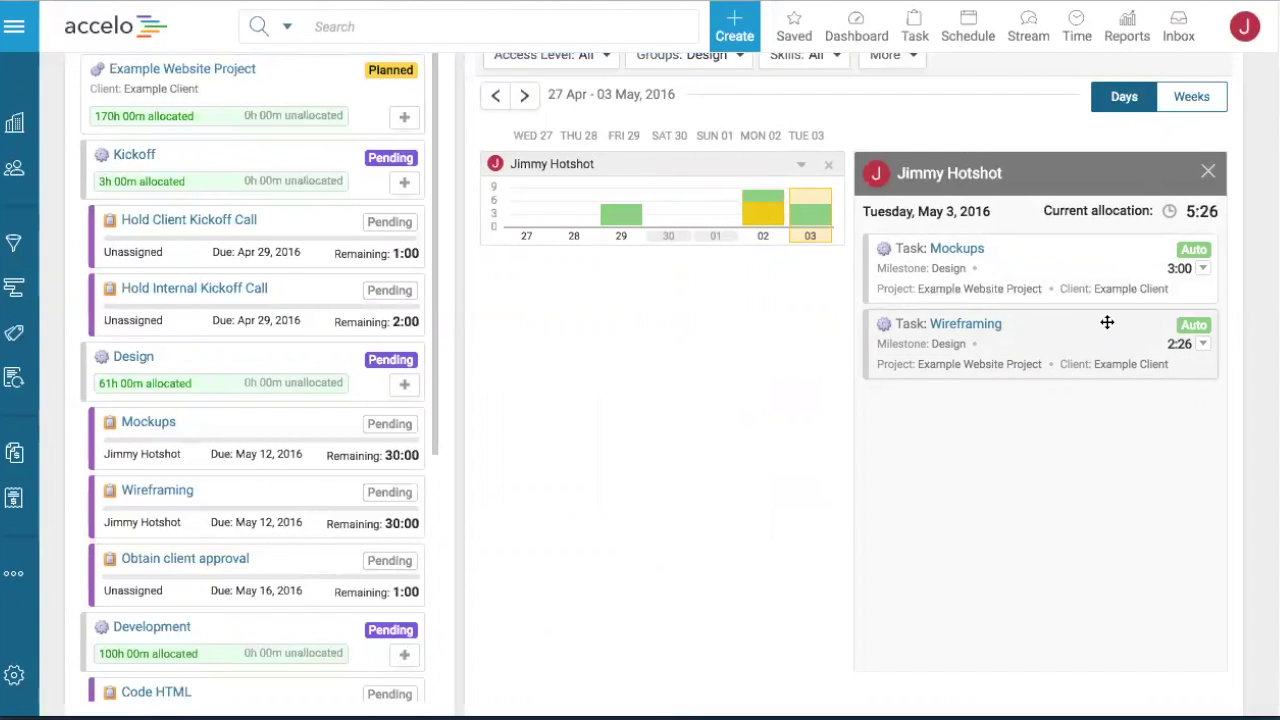
click(763, 214)
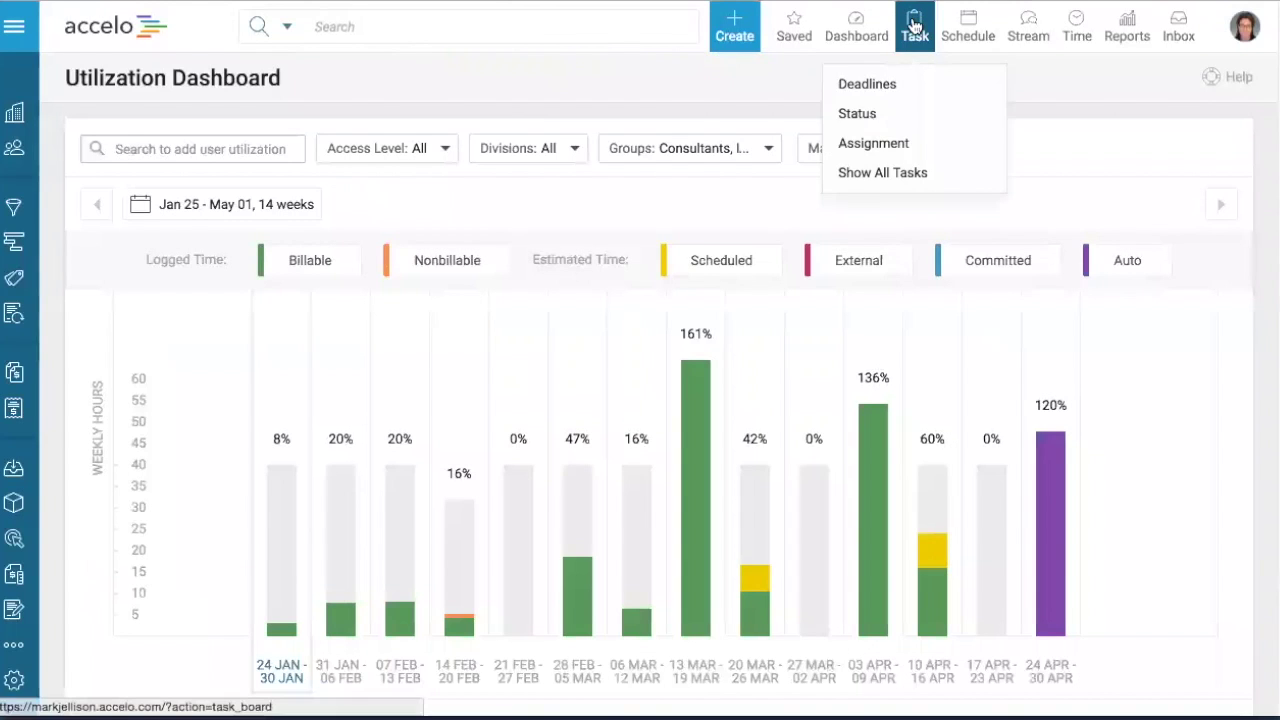
- Open Team Scheduling in the other account, show 02 May - 08 May, 2016, and open the first team member's Friday, May 6 allocations
mouse_move(959, 59)
click(955, 88)
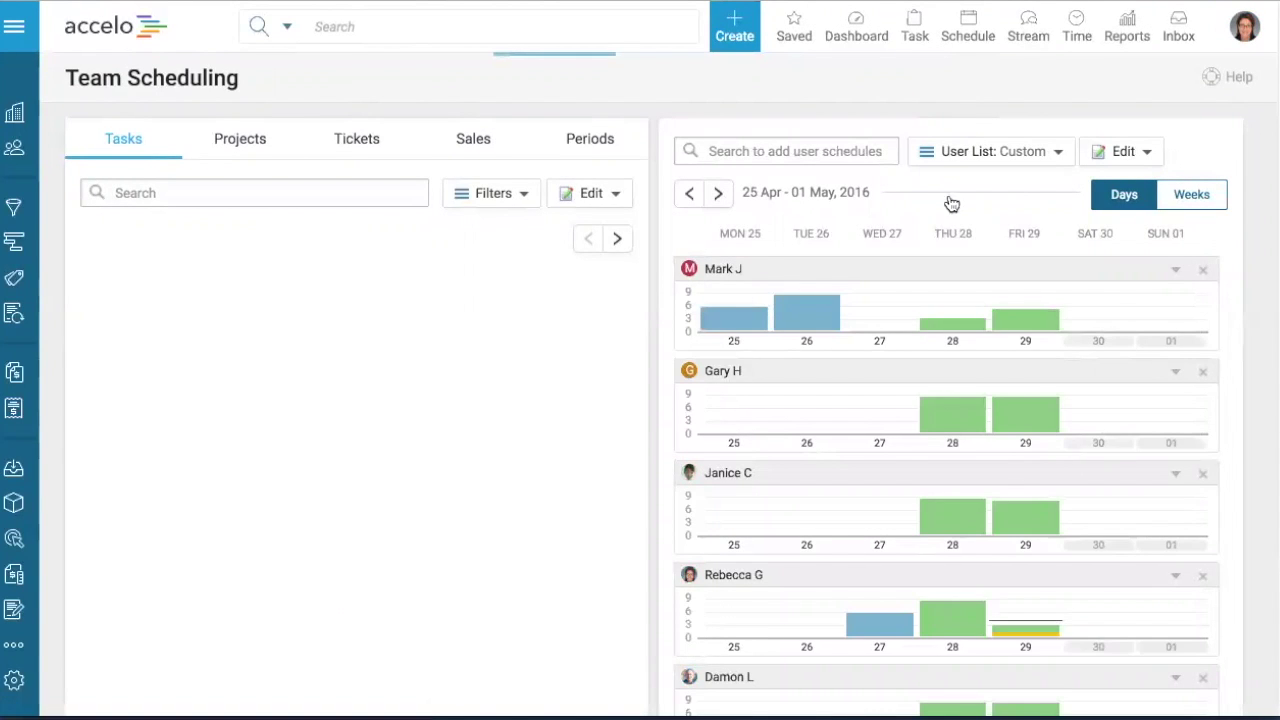
click(718, 194)
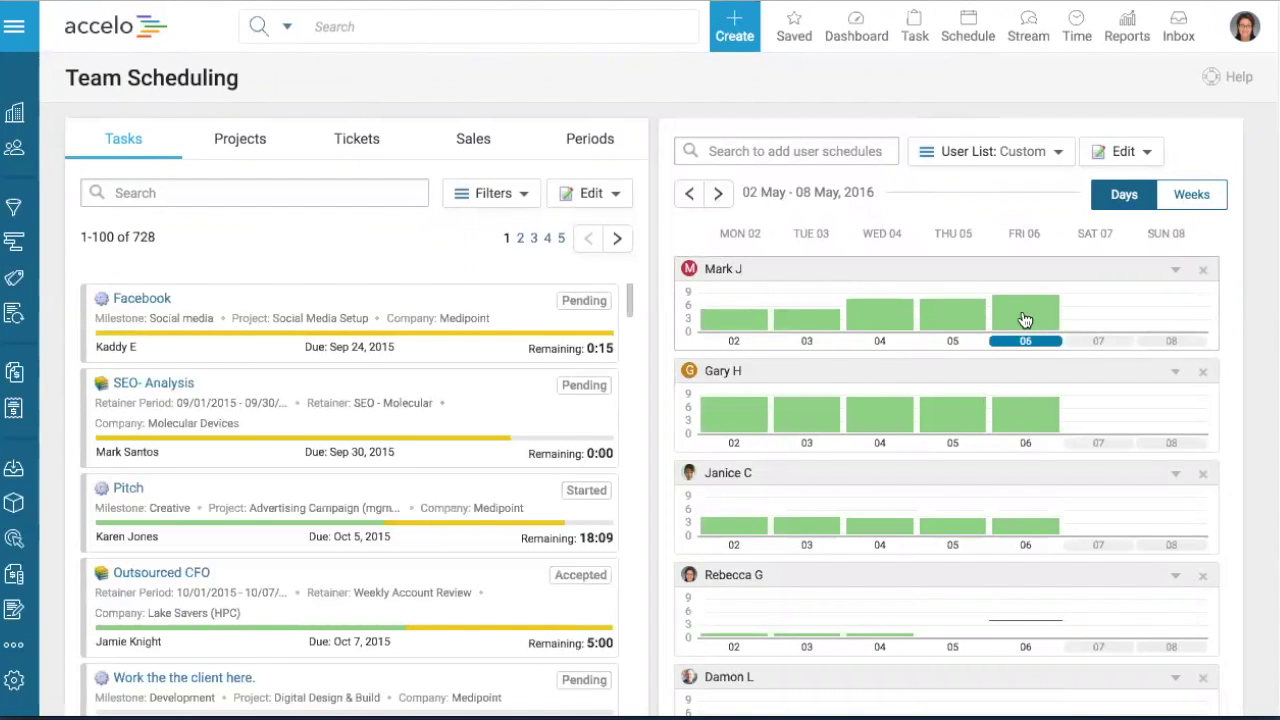
click(1022, 312)
scroll(1022, 312, down, 3)
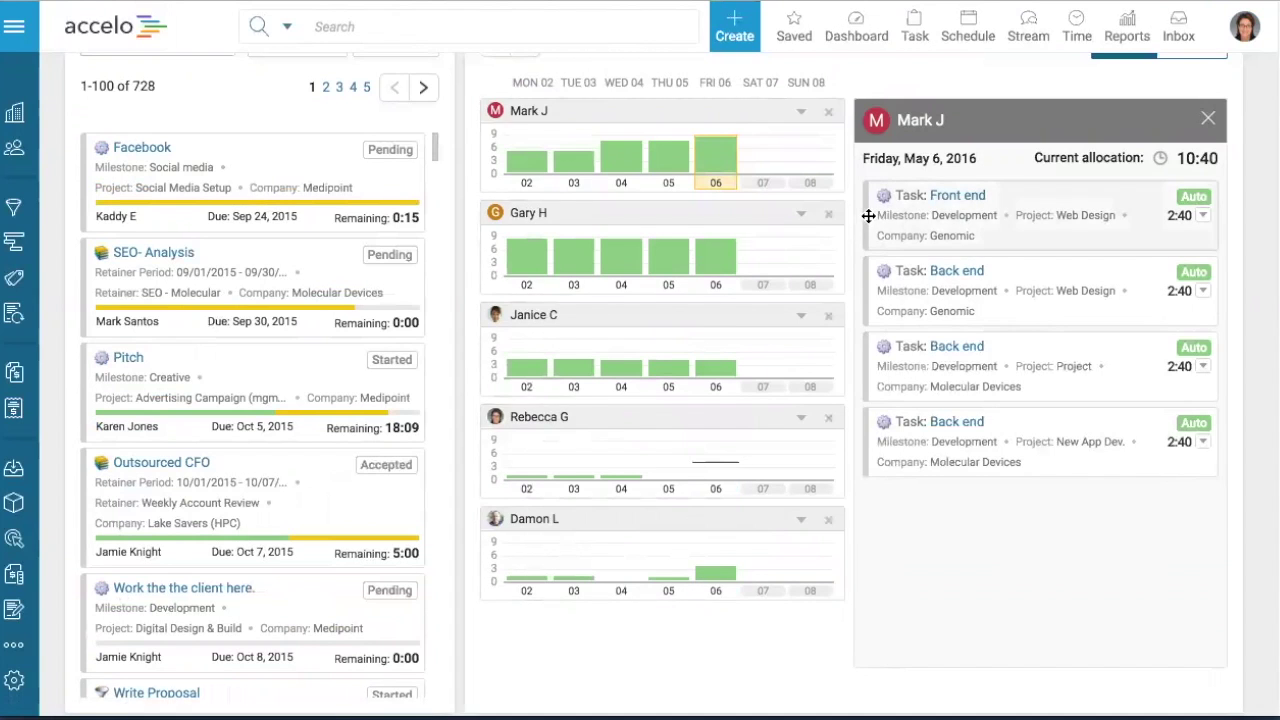
- Re-assign the Front end task from the Friday, May 6 allocations to the last team member in the schedule list
drag(869, 215, 676, 556)
scroll(714, 451, down, 2)
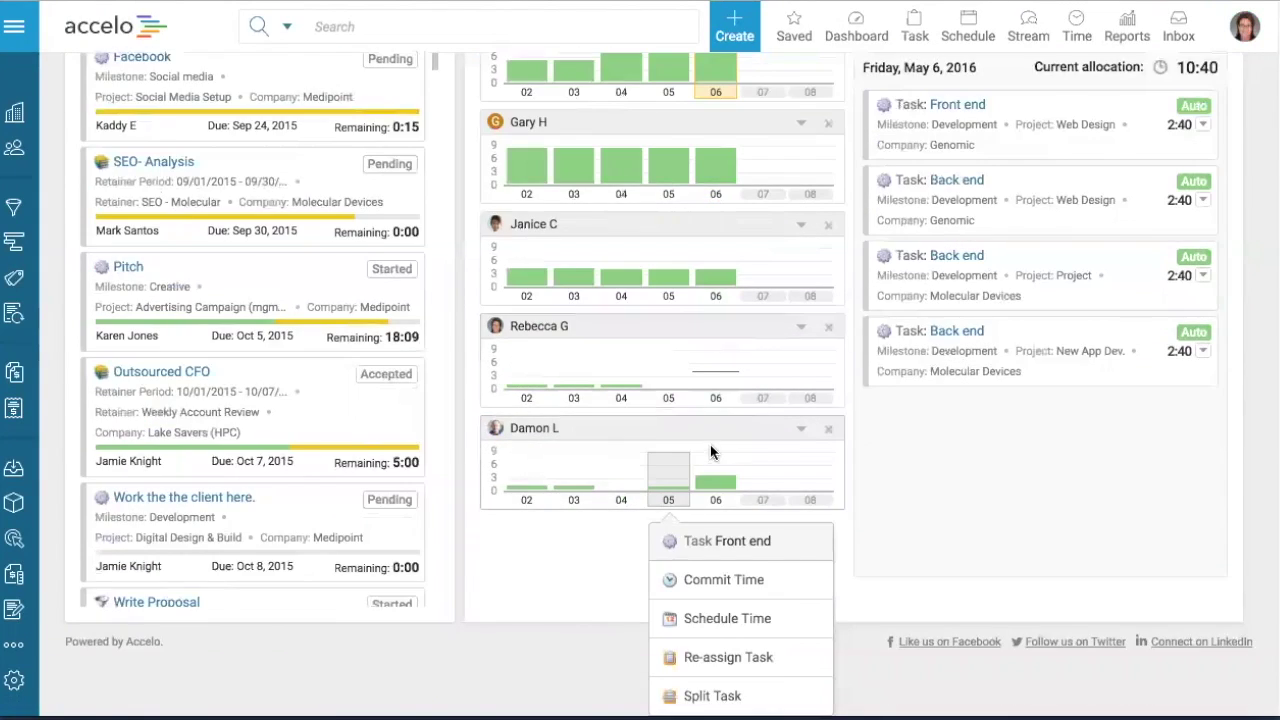
click(726, 659)
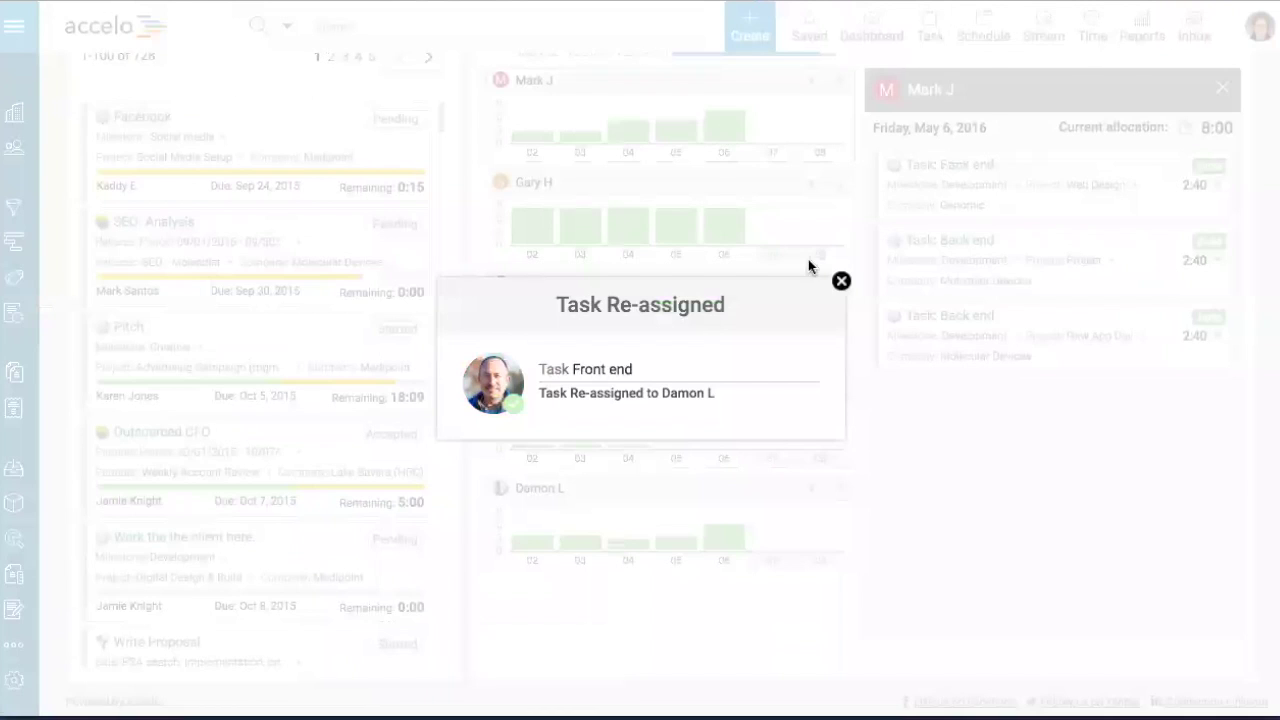
click(842, 283)
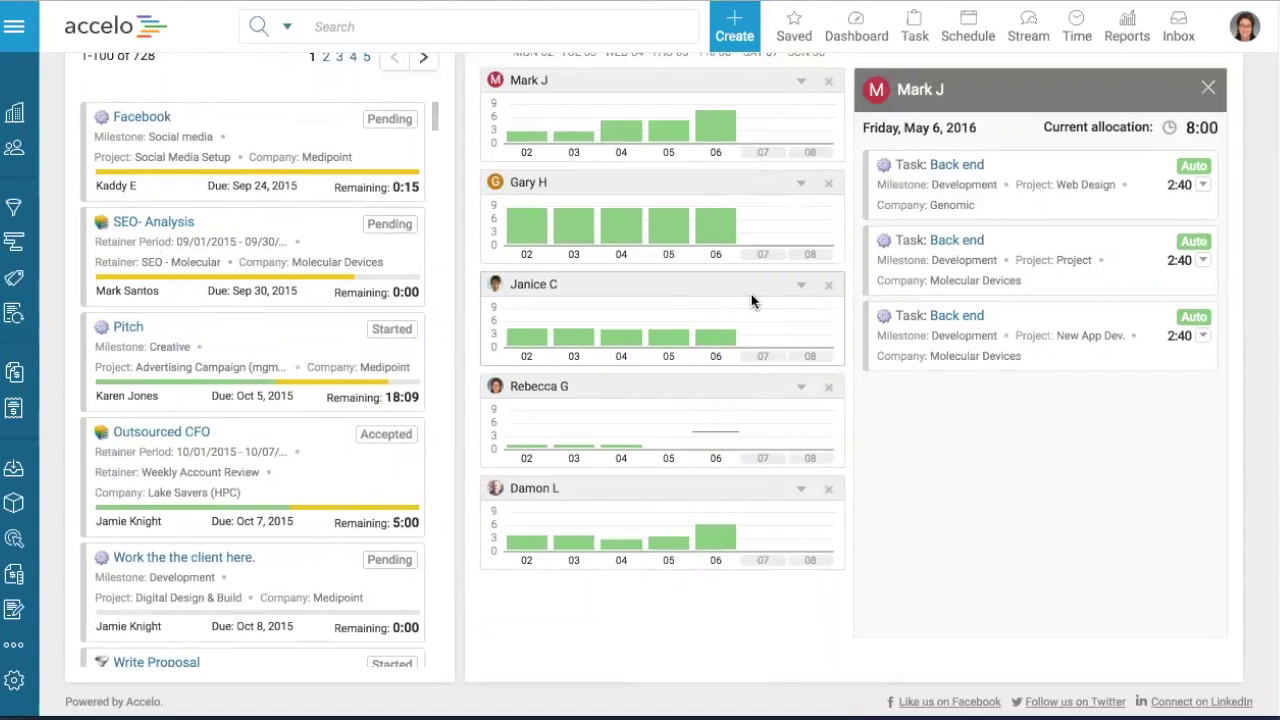
scroll(446, 350, up, 3)
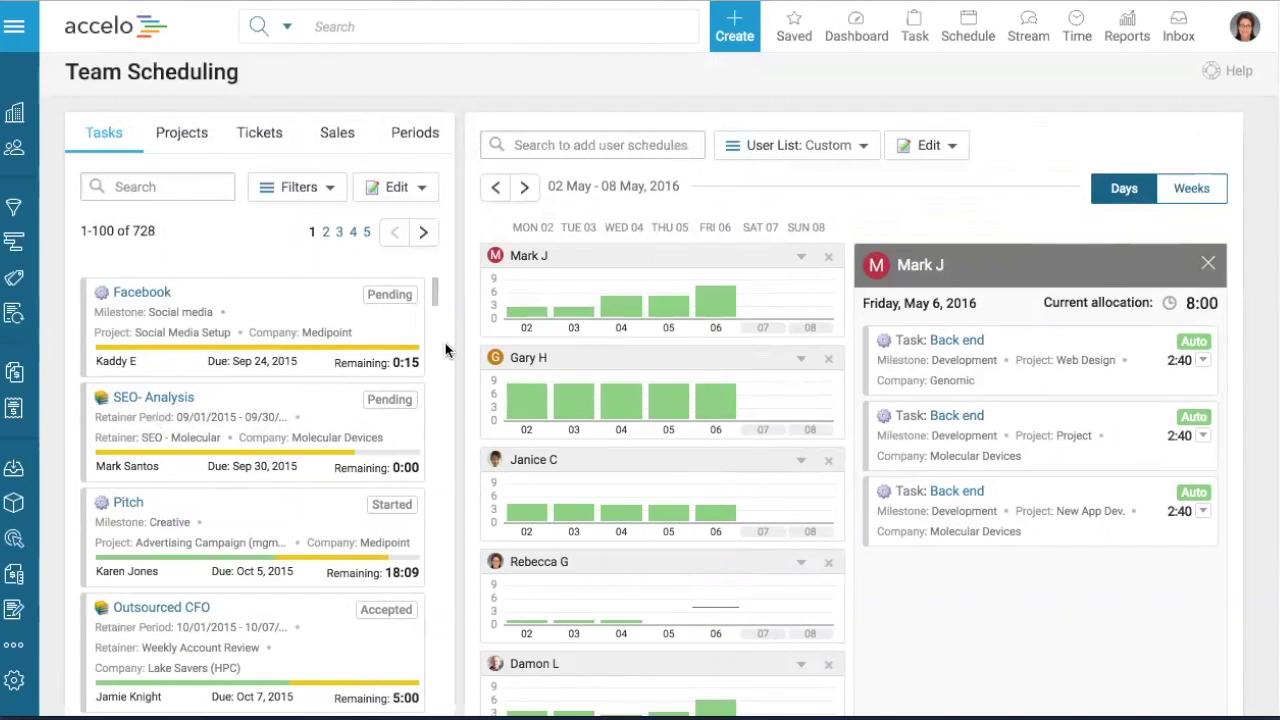
- Close the Friday, May 6 allocations and list the tickets available for scheduling
click(1210, 264)
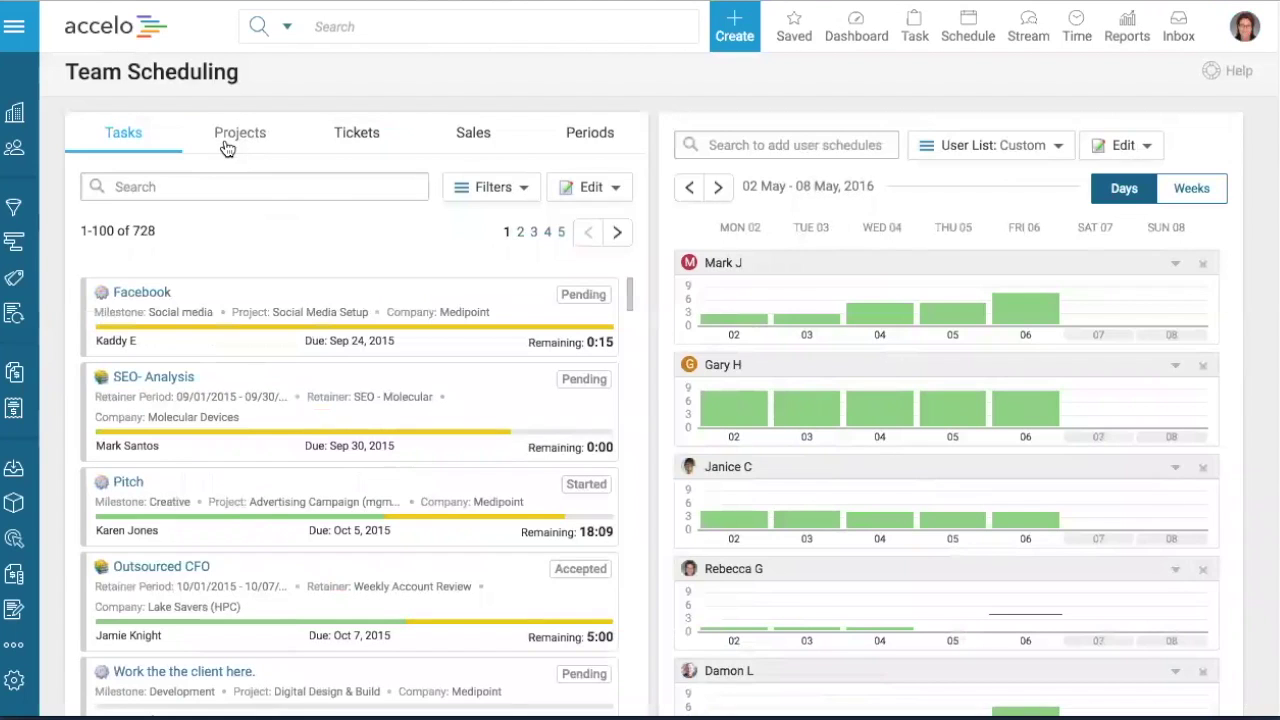
click(233, 148)
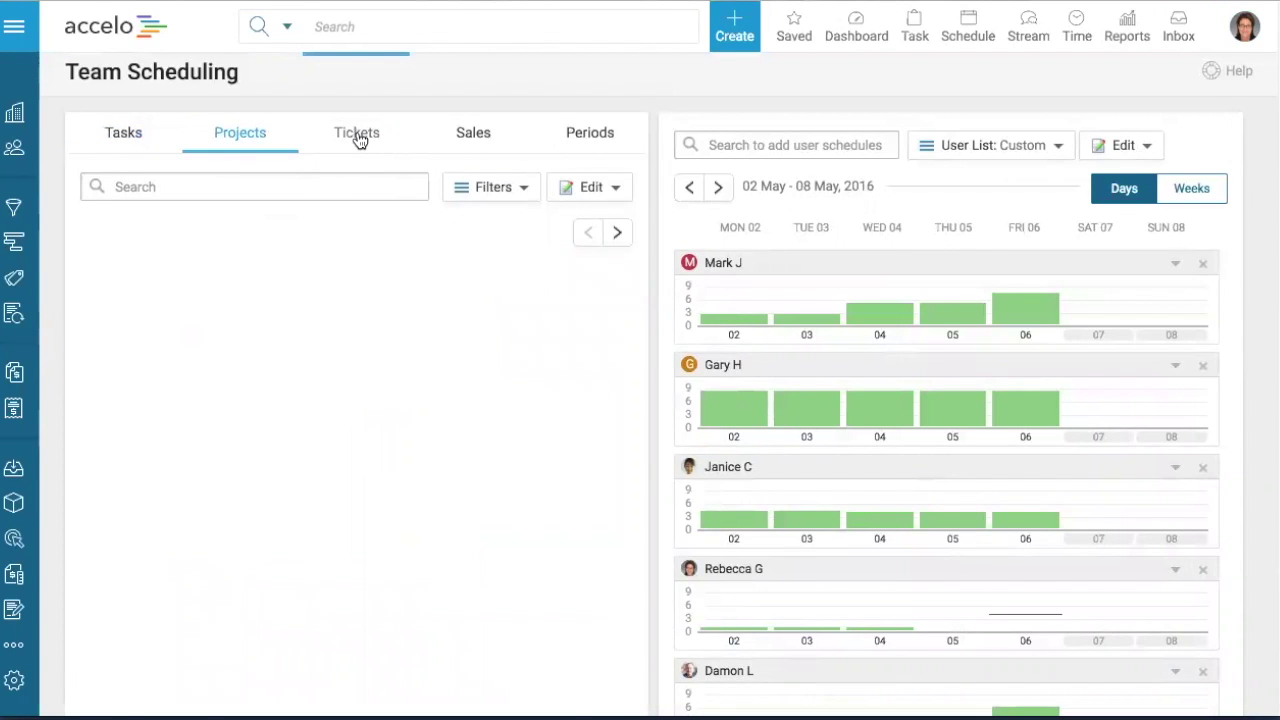
click(358, 138)
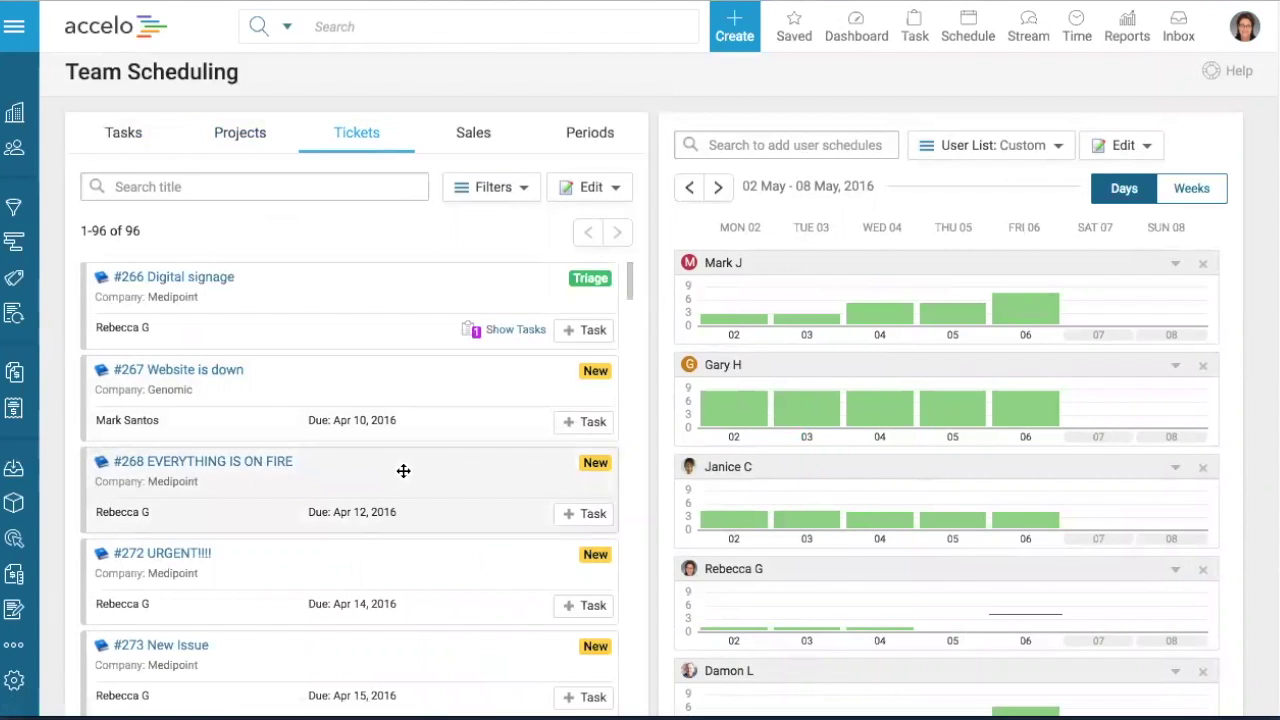
- Create a 3-hour task "Work on it please" from ticket #268 for the third team member on Wednesday, May 4, and review that day's allocations
drag(329, 471, 877, 503)
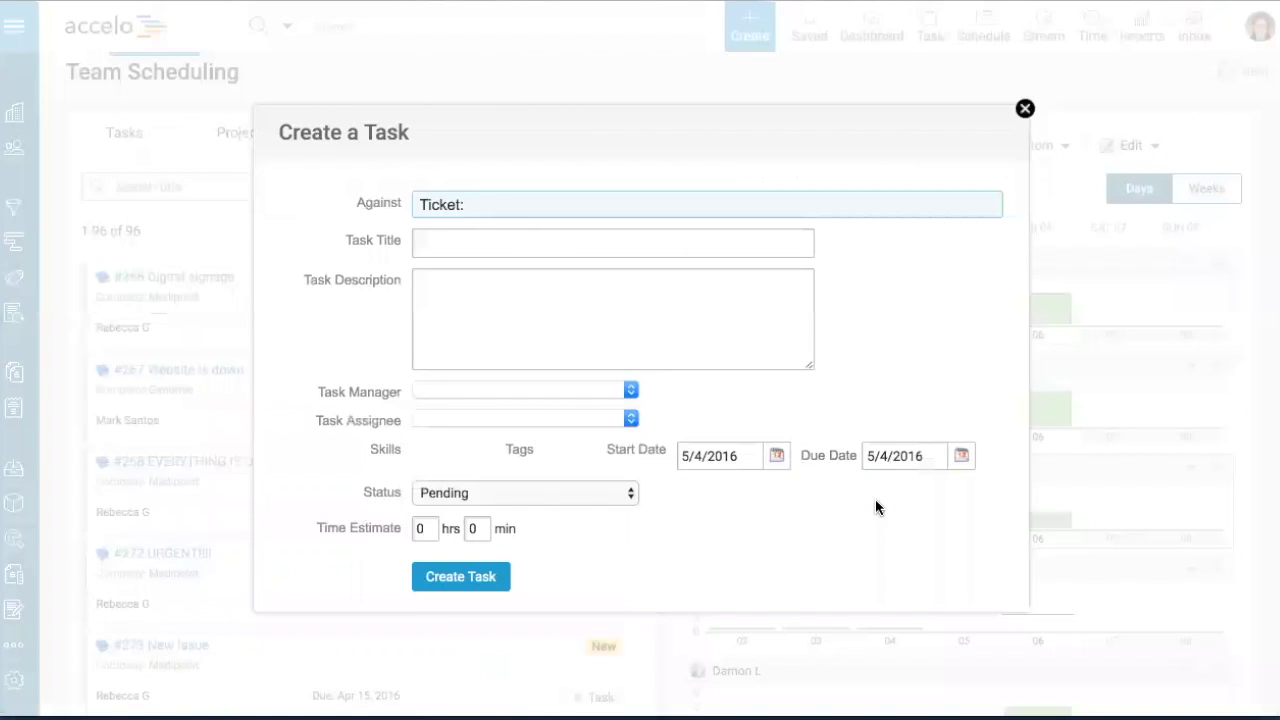
click(453, 185)
text(Work o)
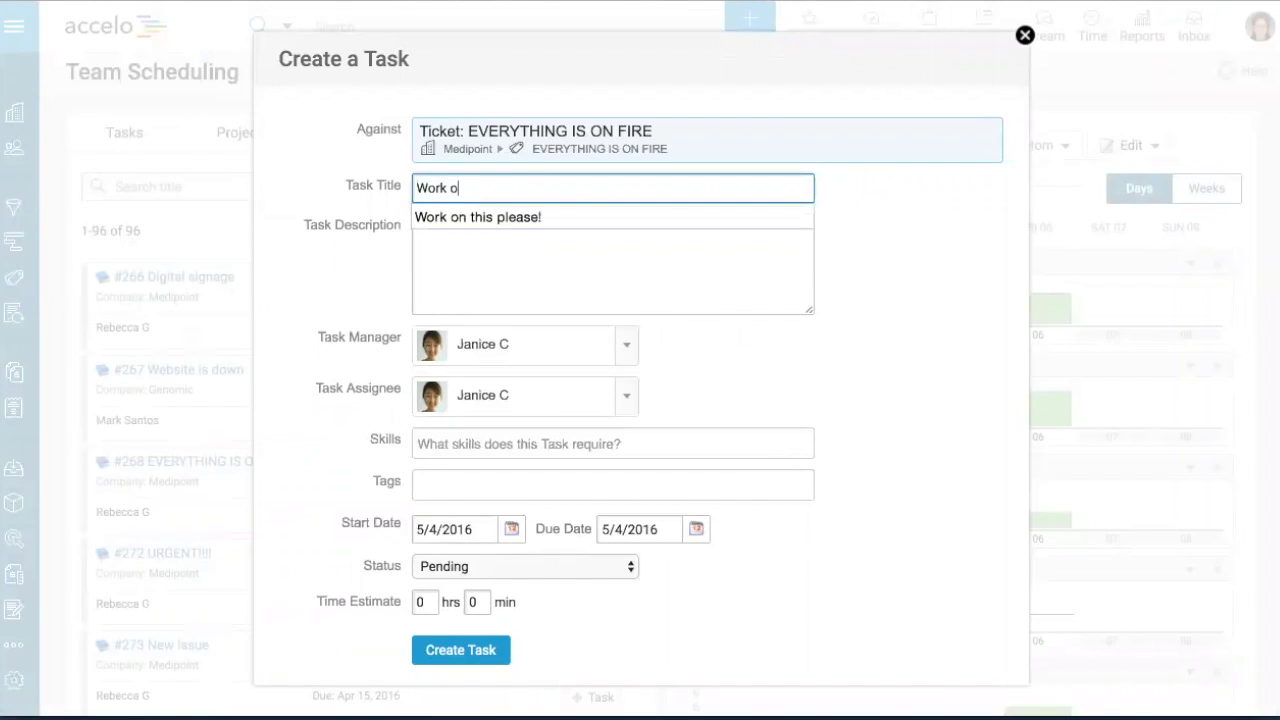
text(n it please)
click(419, 602)
text(3)
click(463, 650)
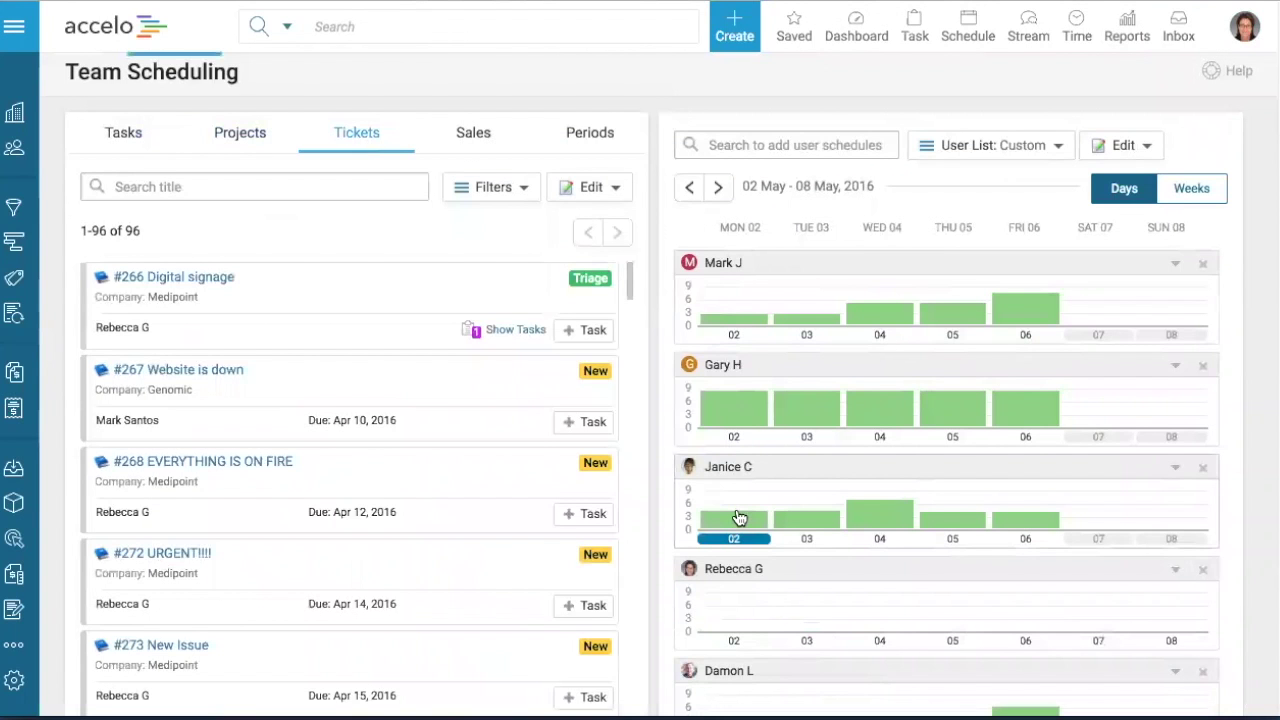
click(886, 512)
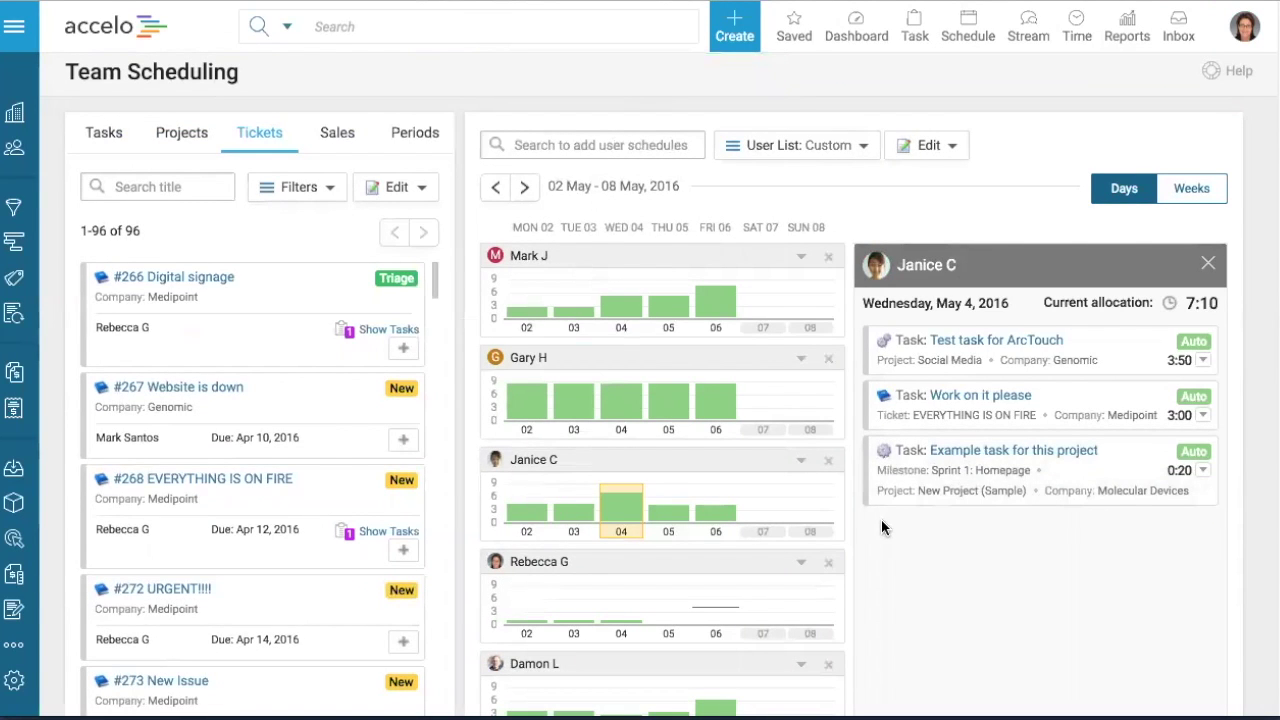
- Return to the Example Website Project's team schedule and close the Monday, May 2 allocations
click(746, 33)
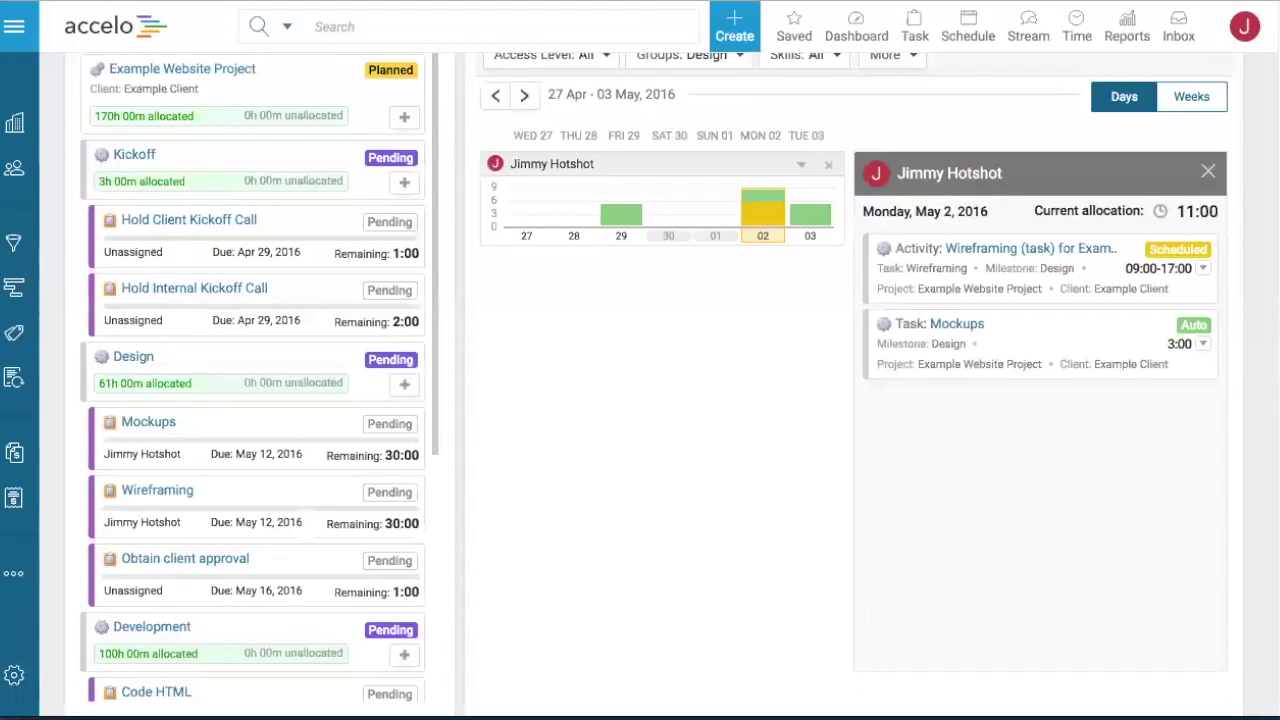
scroll(500, 250, up, 2)
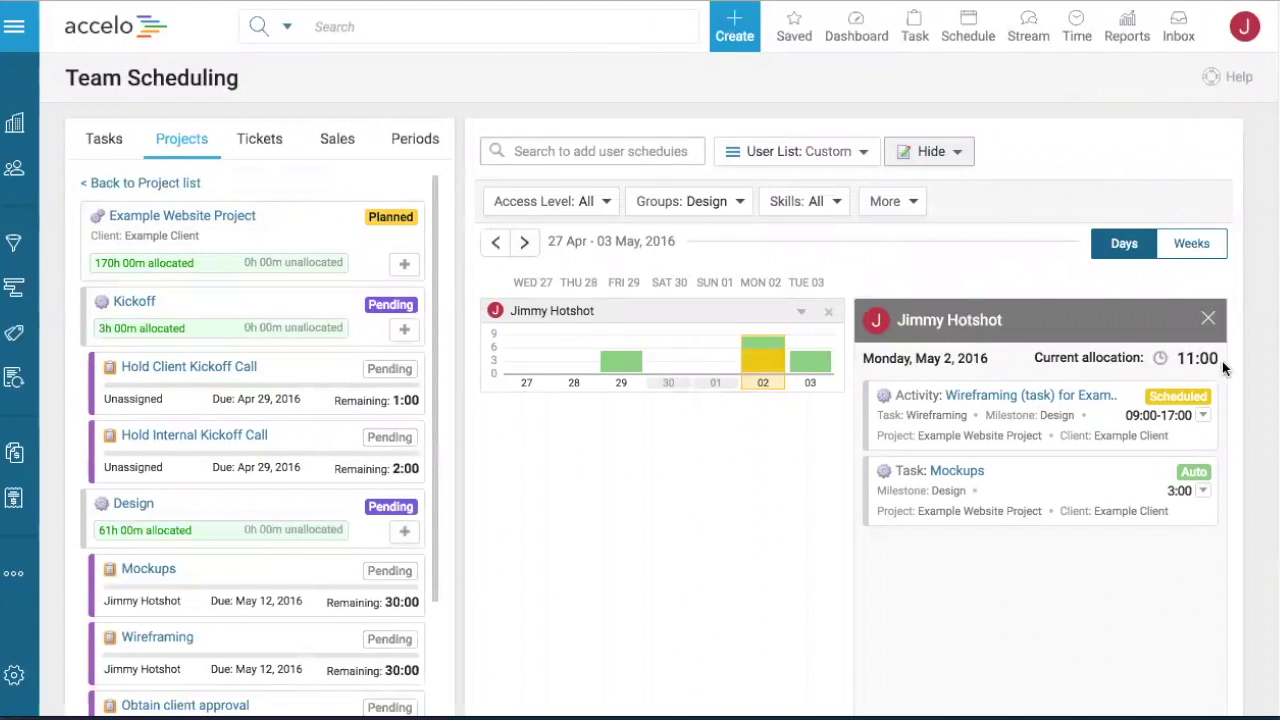
click(1207, 319)
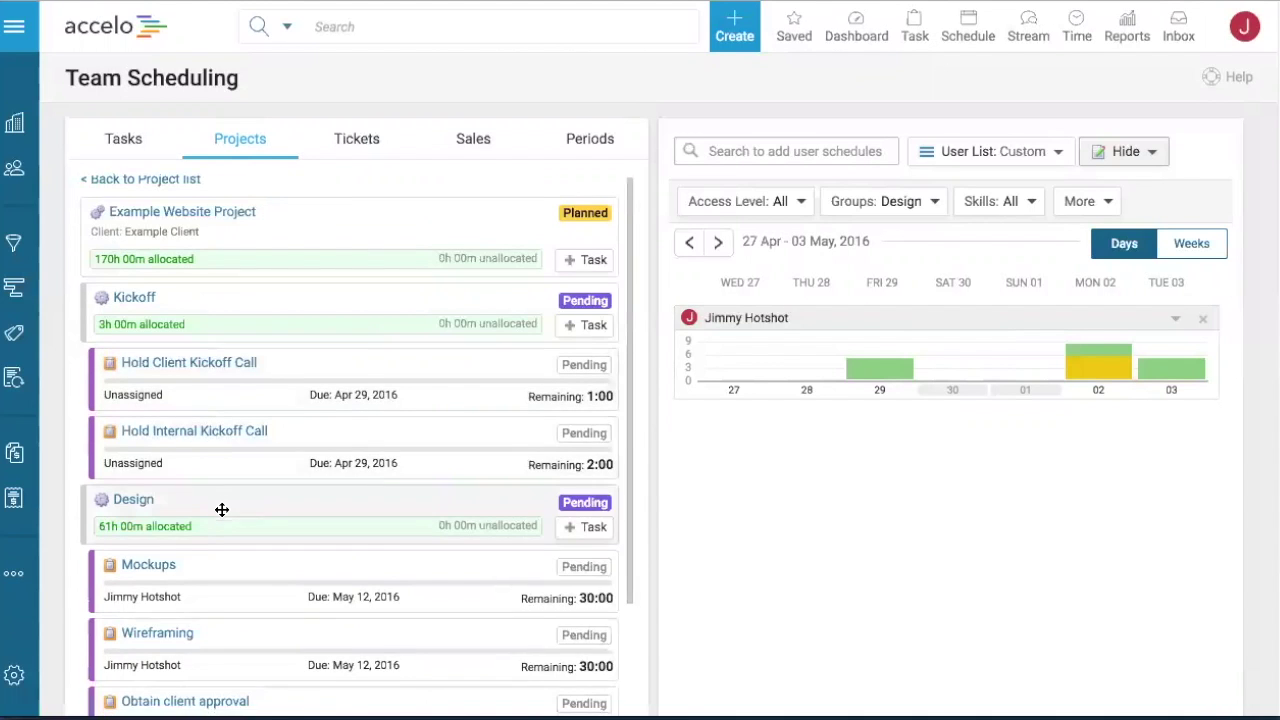
- Set the Mockups task's user defined start date to April 25, 2016 and close the task details
scroll(136, 489, down, 1)
click(139, 501)
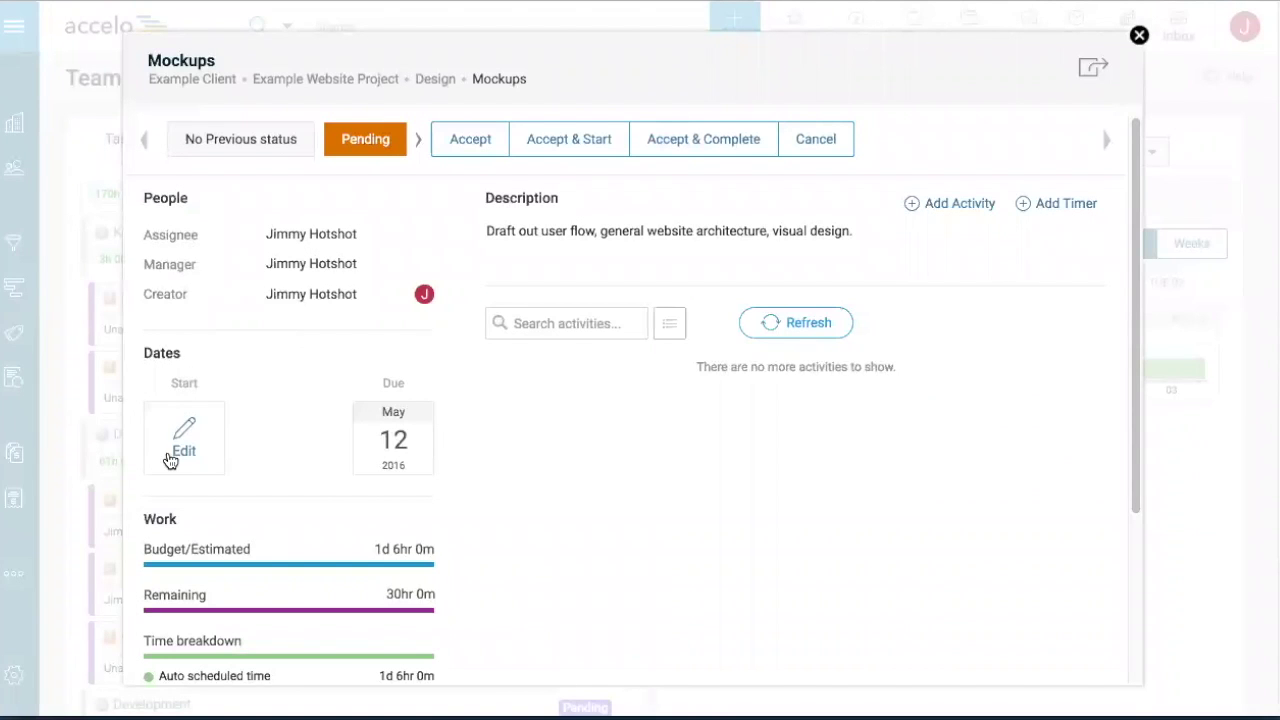
click(180, 445)
click(376, 628)
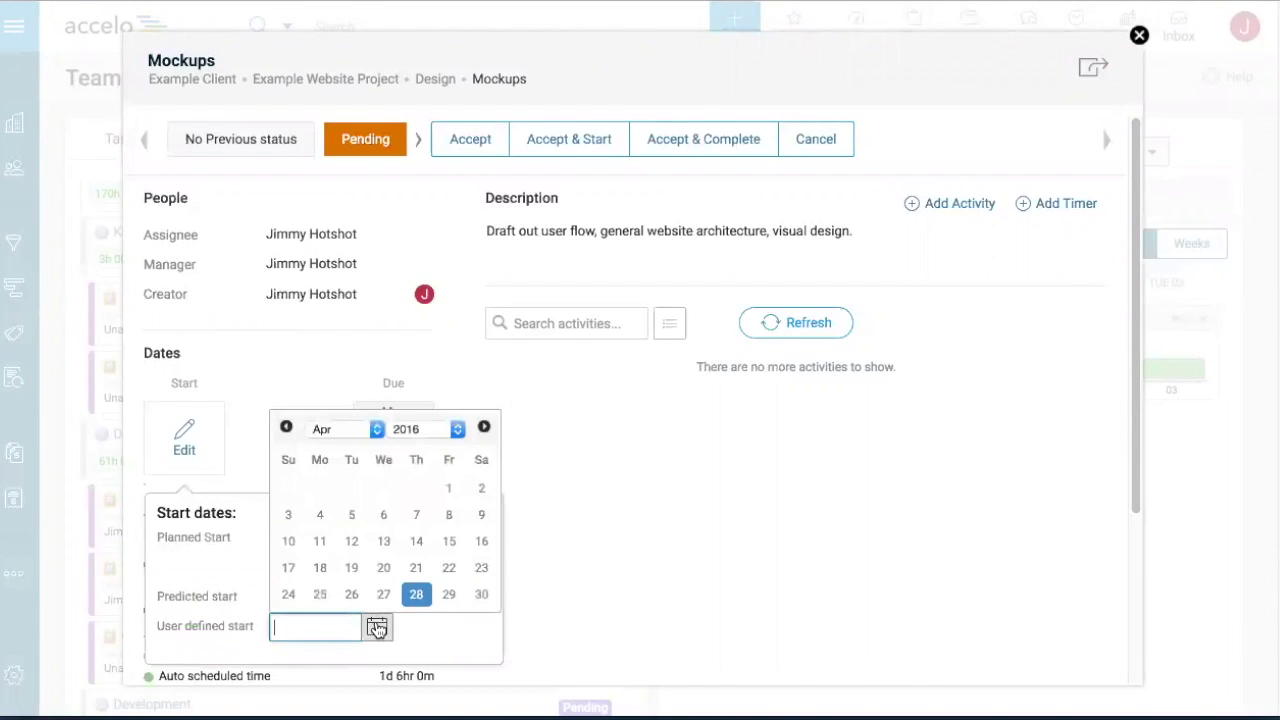
click(320, 596)
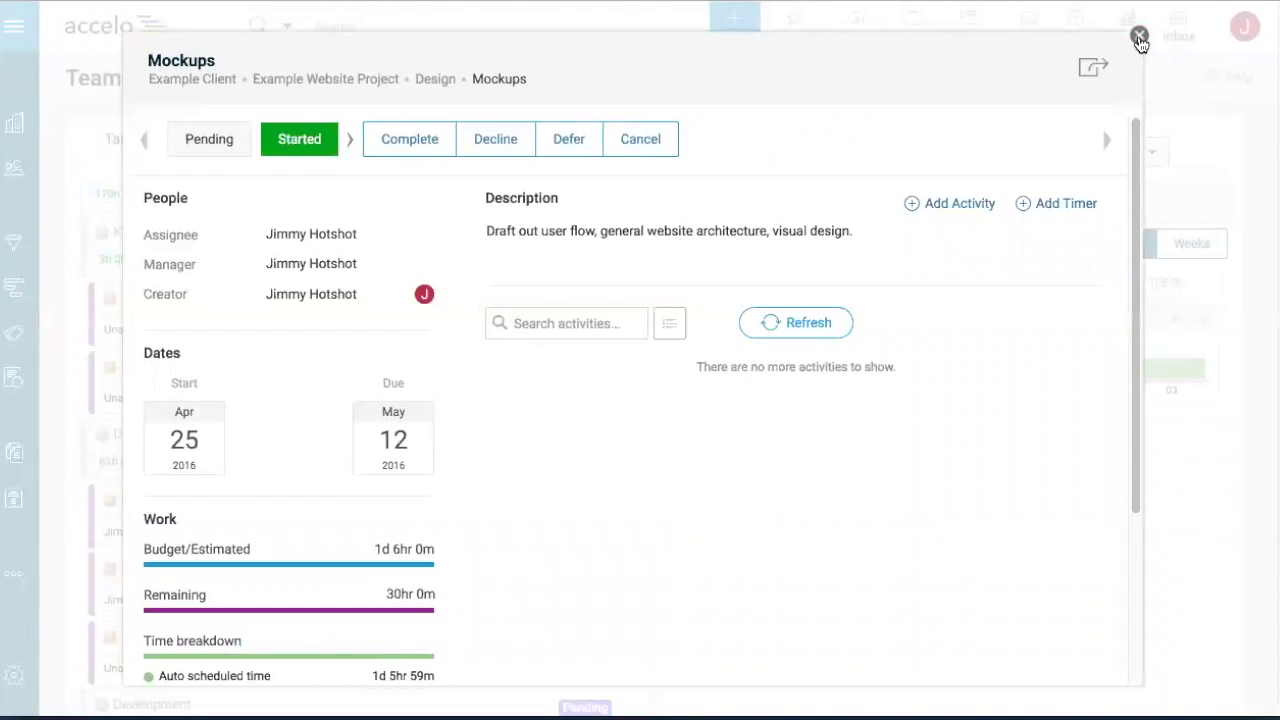
click(1140, 38)
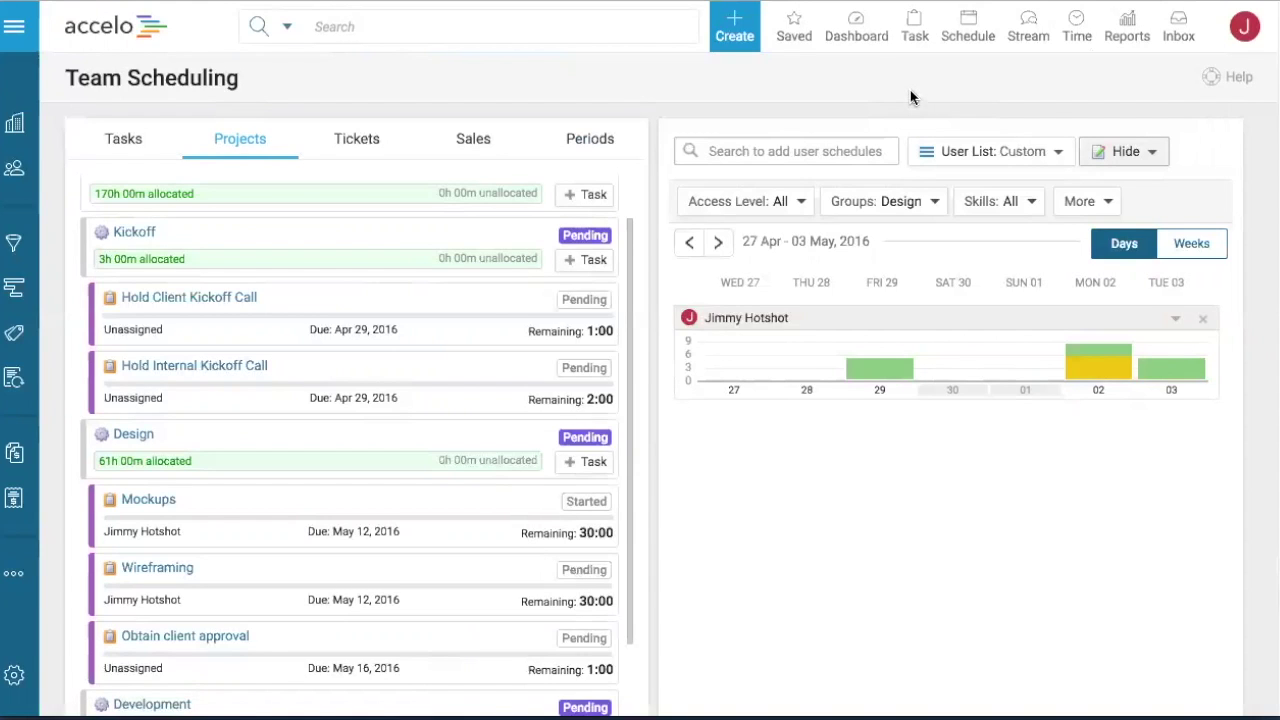
- Show the staff member's own schedule, open the allocations for Thursday 28 of Apr 2016, and view the Mockups task details
mouse_move(966, 30)
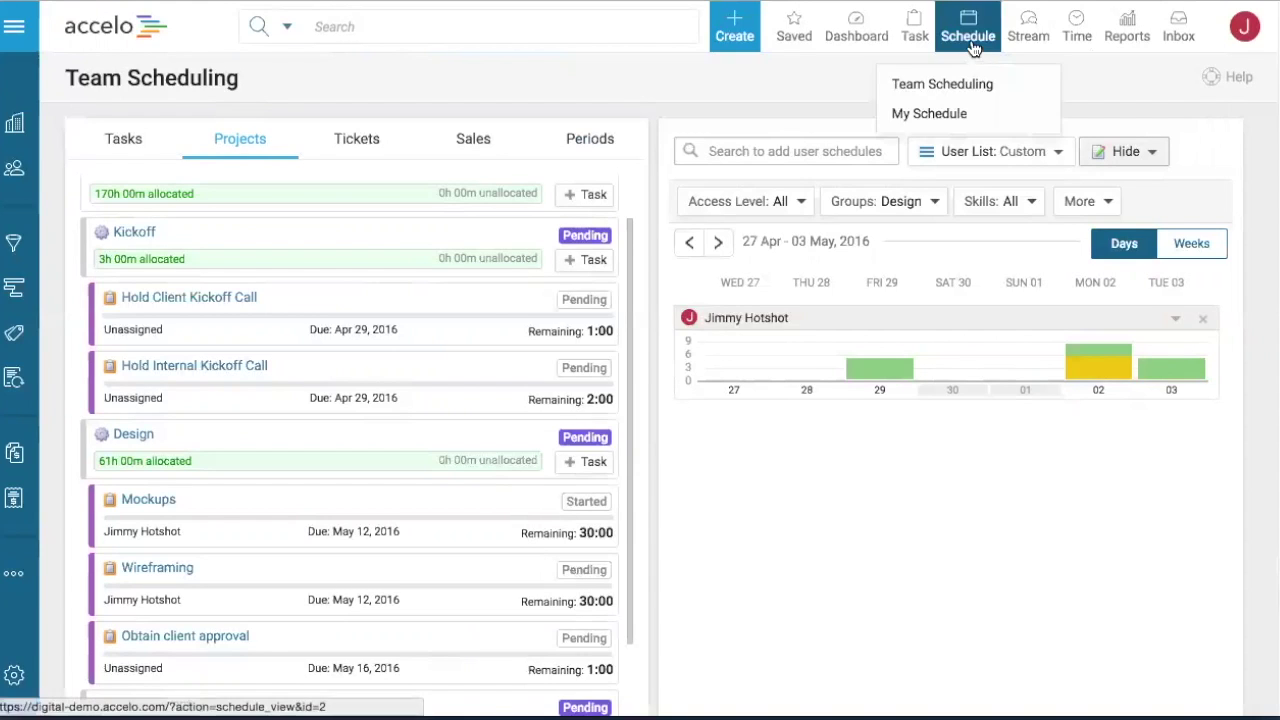
click(948, 116)
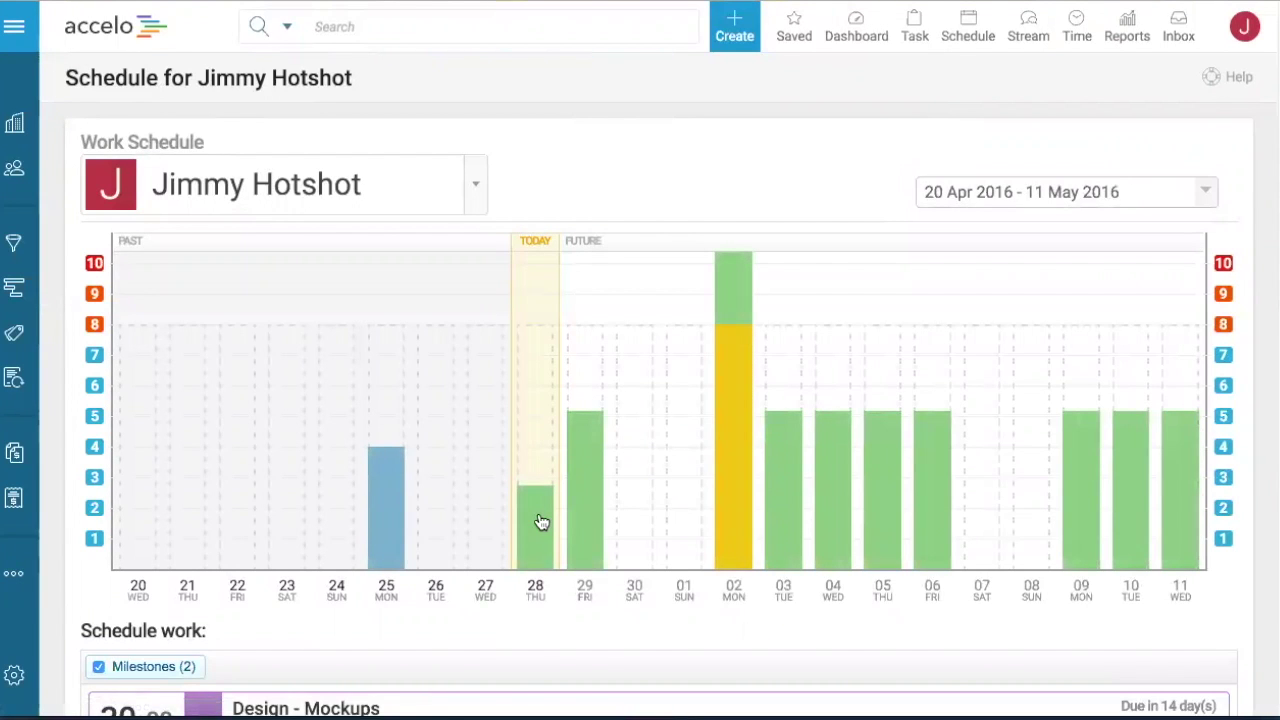
click(540, 522)
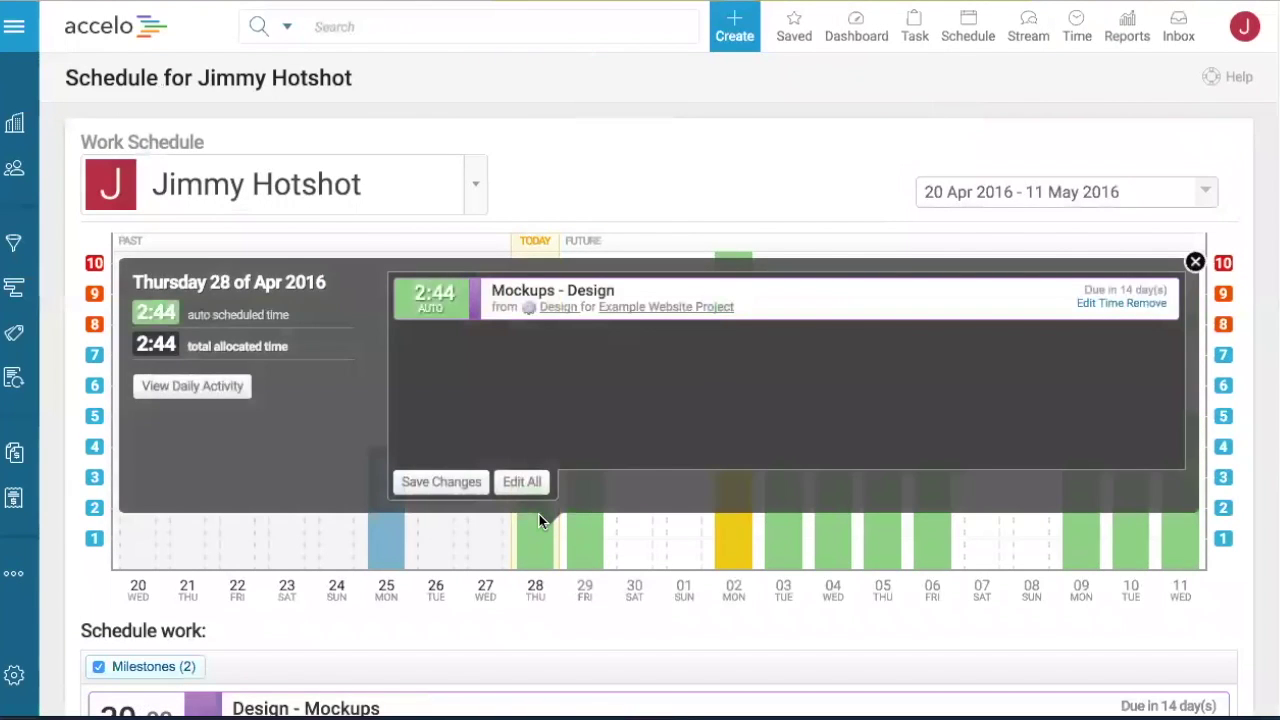
click(521, 290)
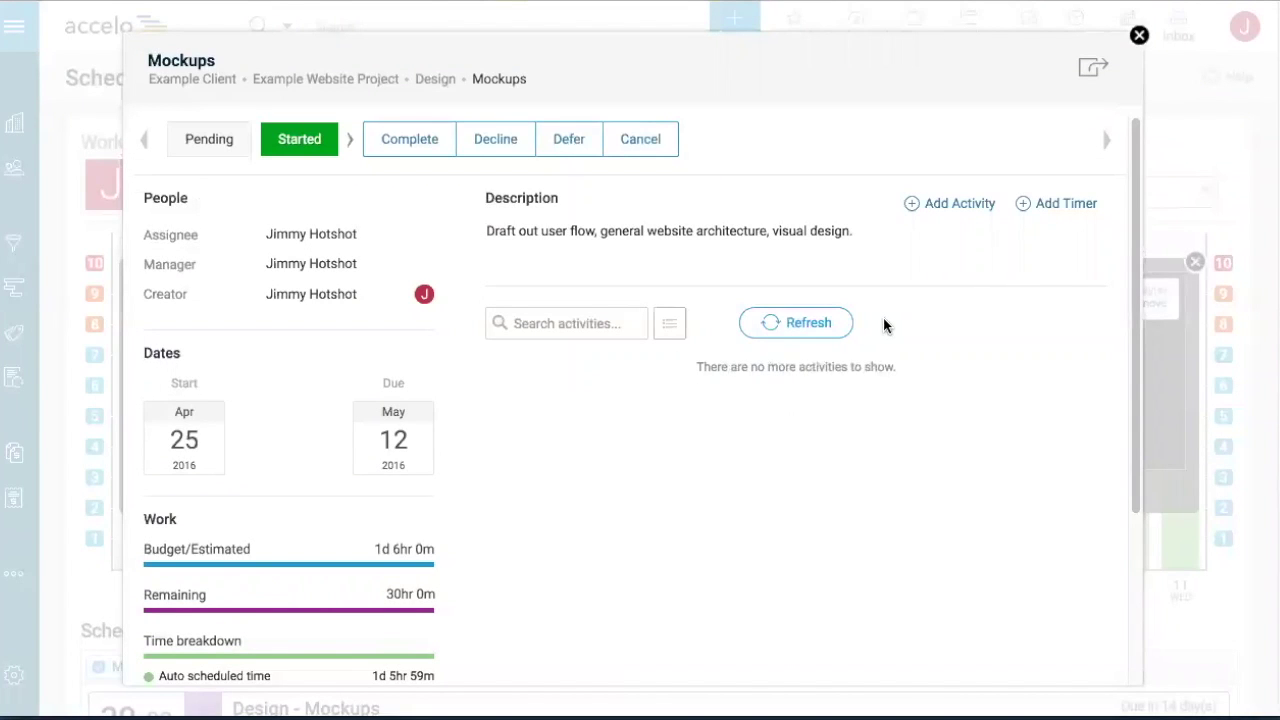
- Start an email activity from the Mockups task, addressed to the example client's contact
click(938, 203)
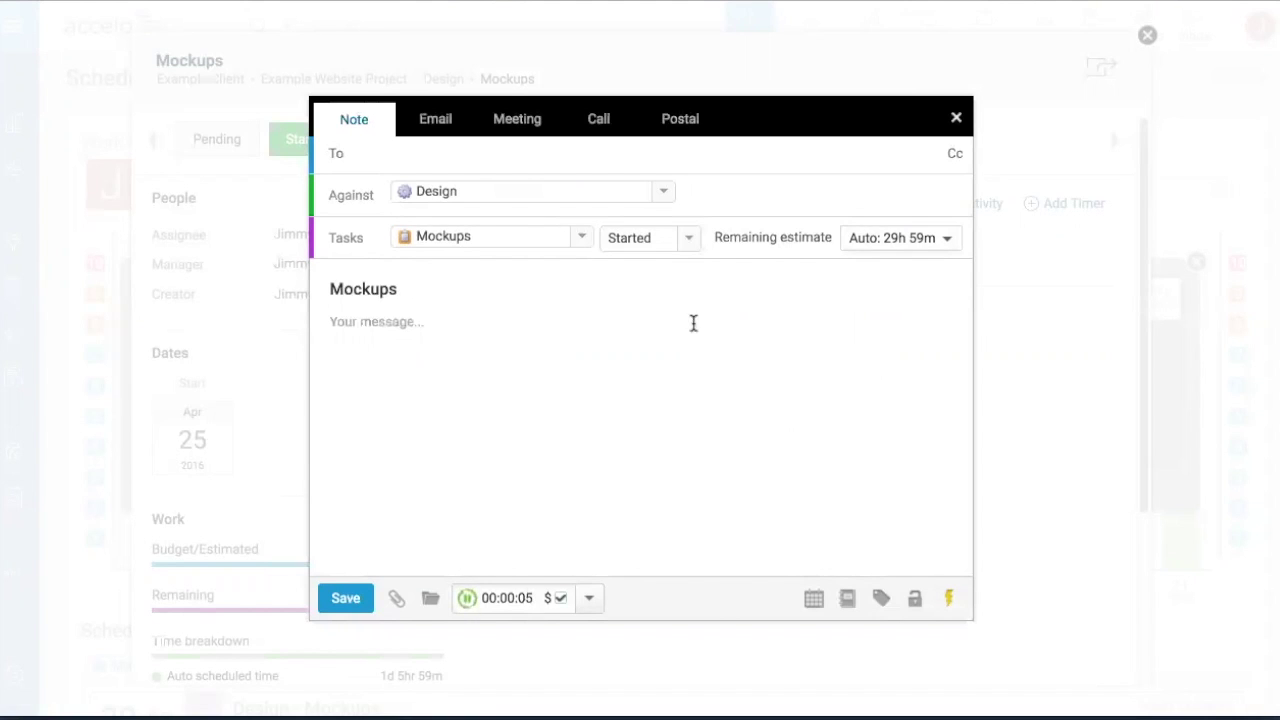
text(a)
key(BackSpace)
click(434, 122)
click(396, 160)
text(co)
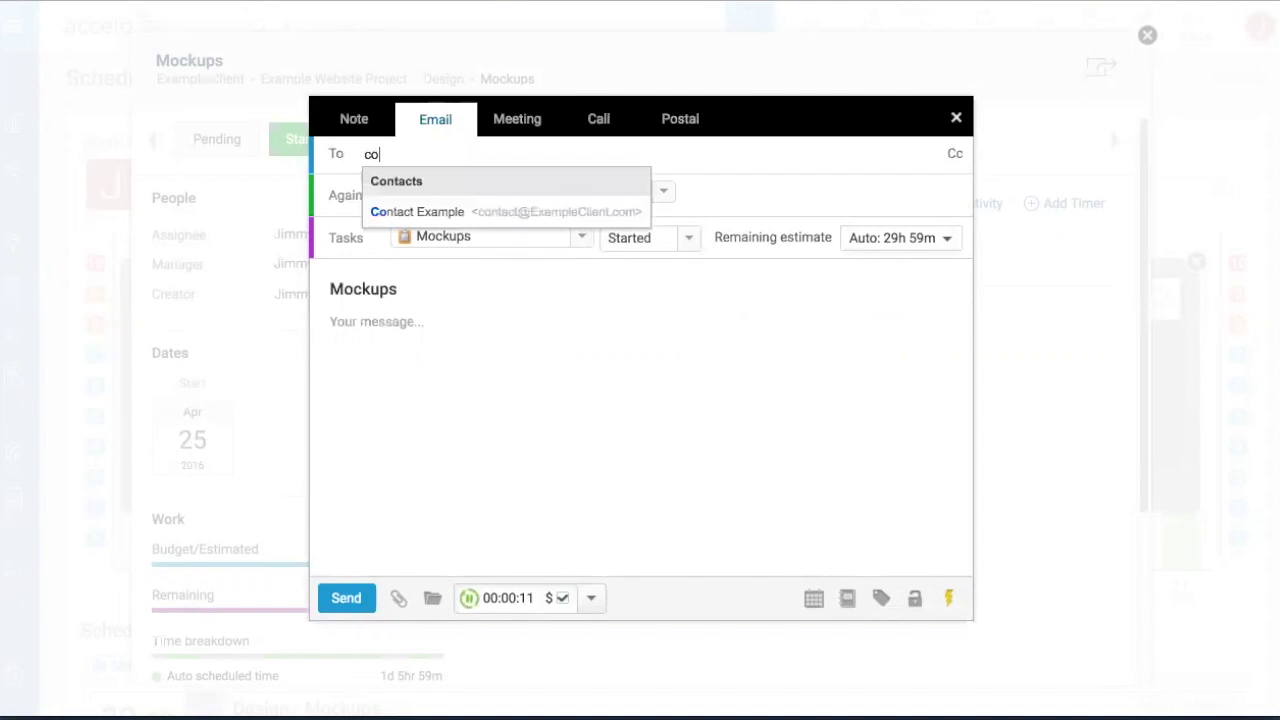
click(418, 211)
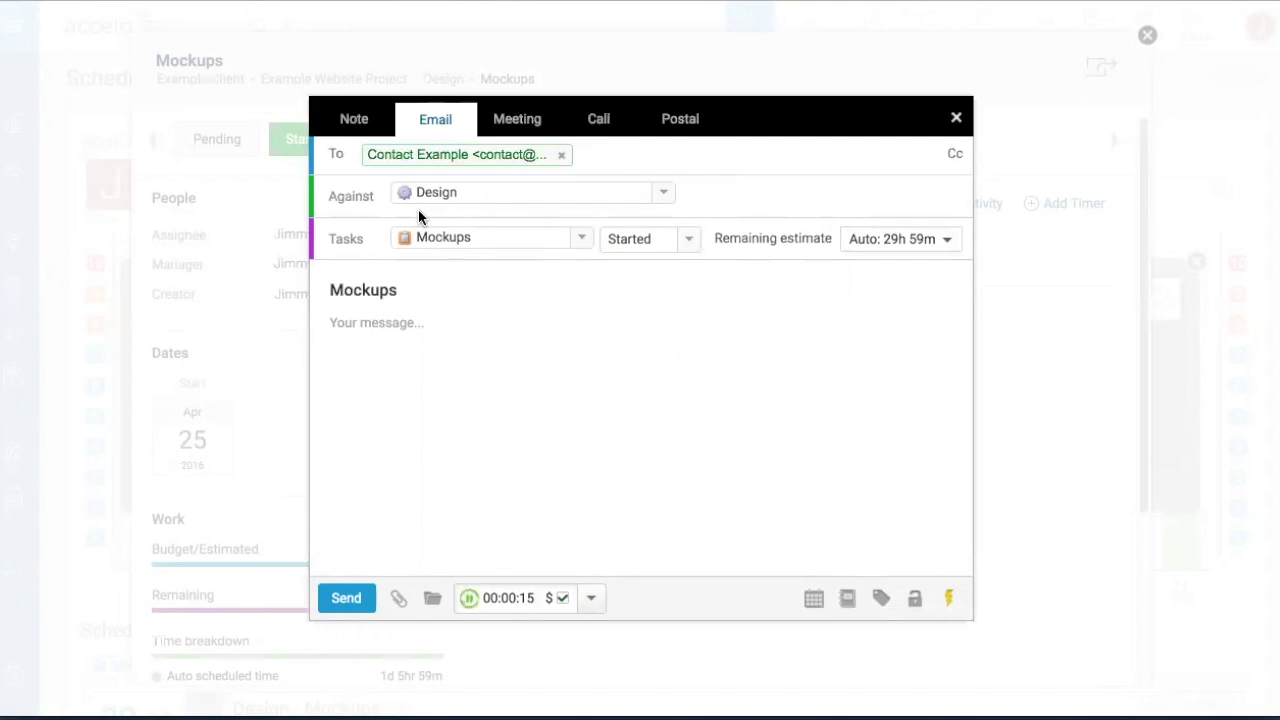
- Write the message "Have a question for you!", send the email, and close the Mockups task details
click(412, 322)
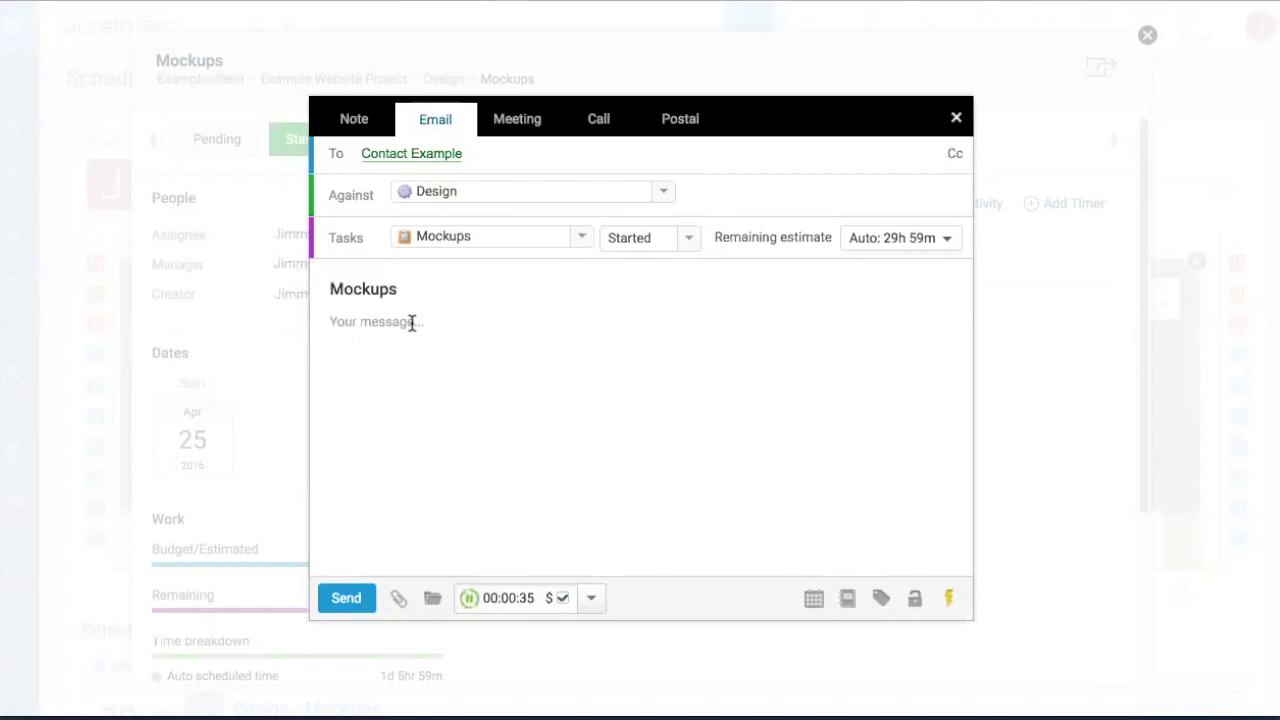
text(Have a question for you!)
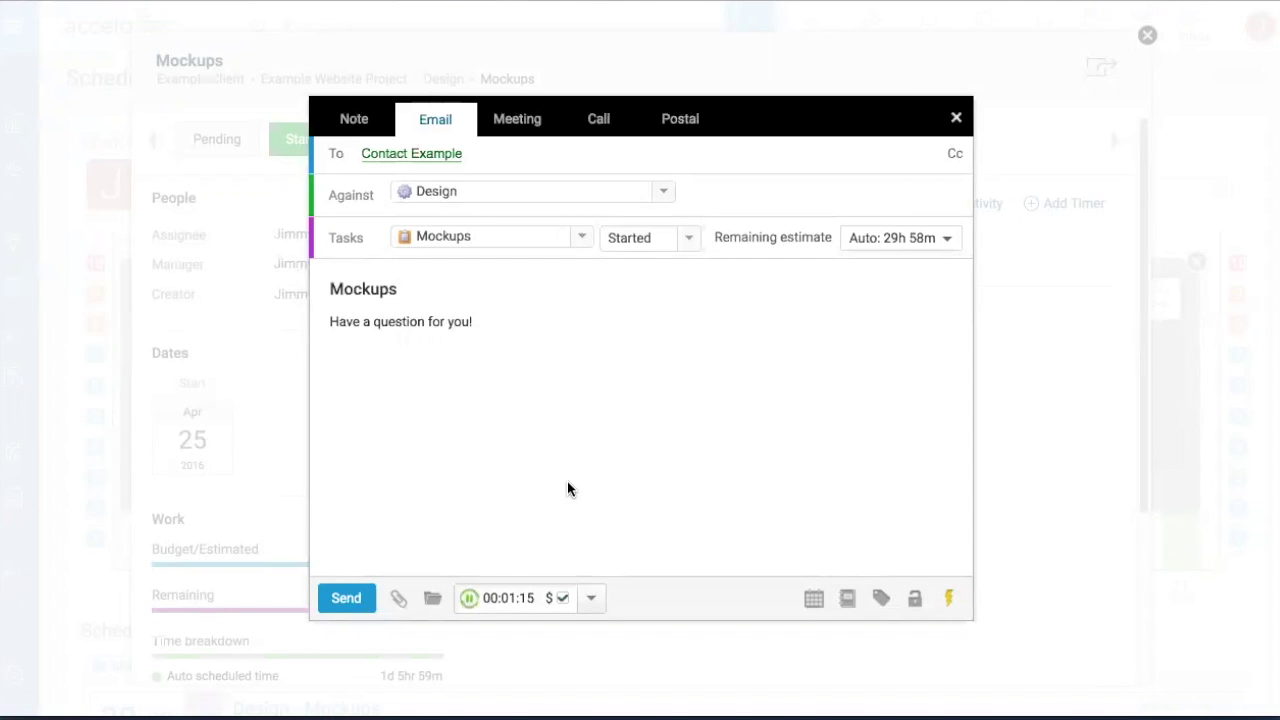
click(350, 600)
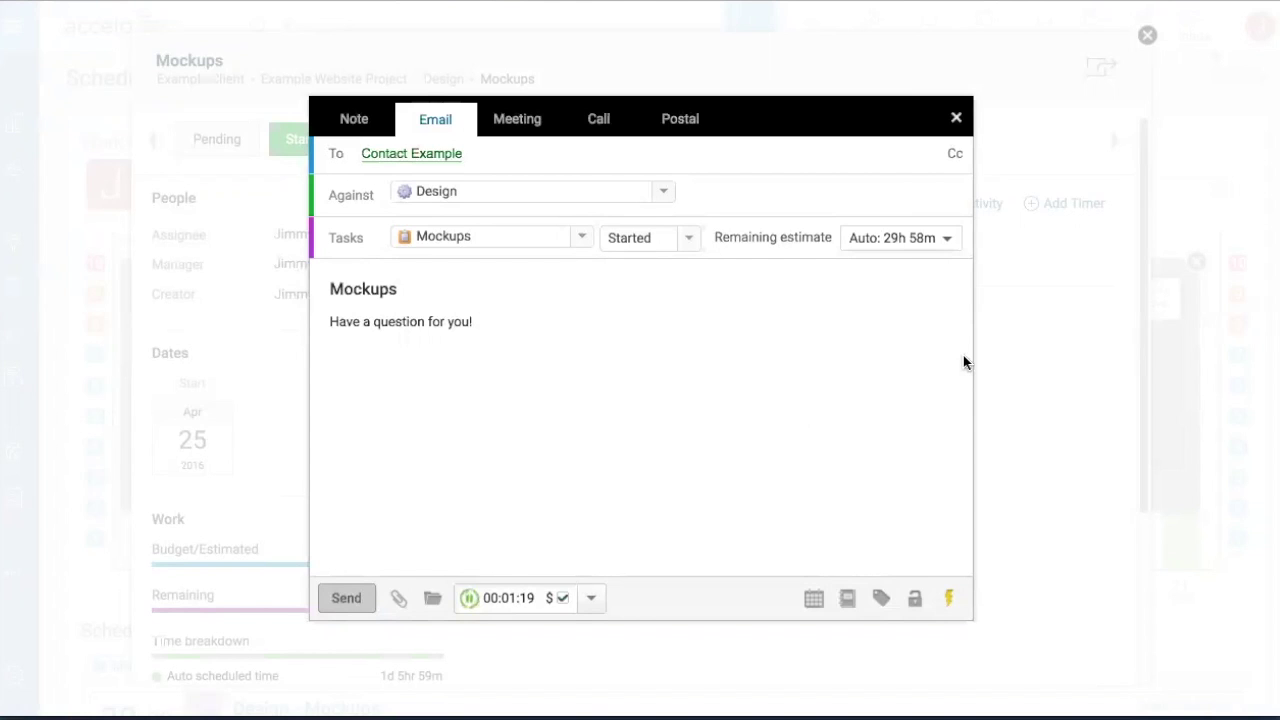
click(1139, 36)
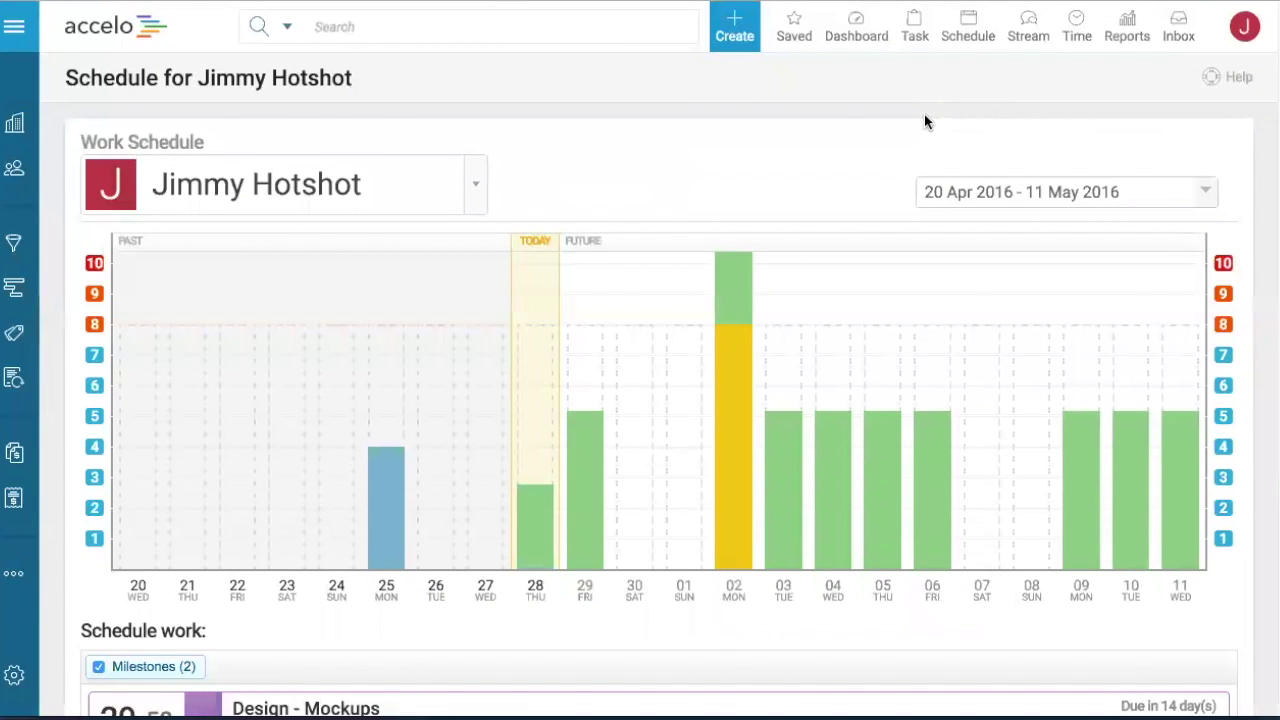
- Show the task board by deadlines and switch it to the Status Board view
mouse_move(914, 28)
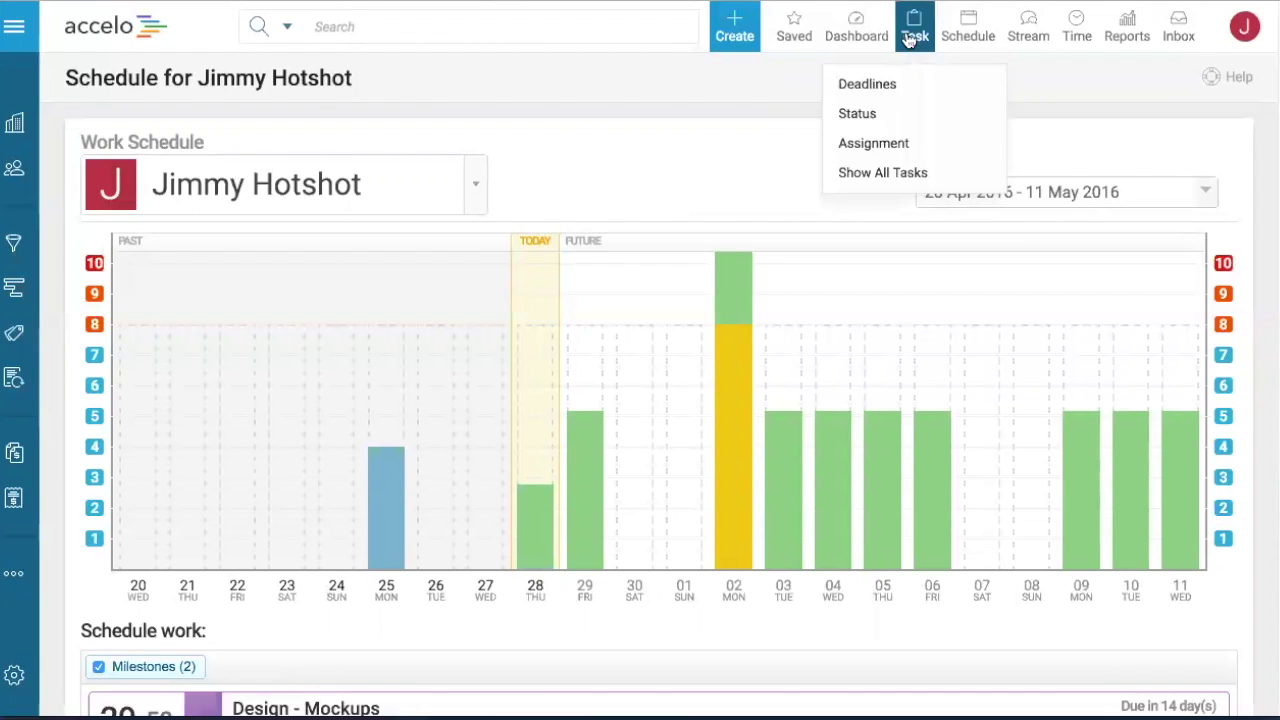
click(896, 86)
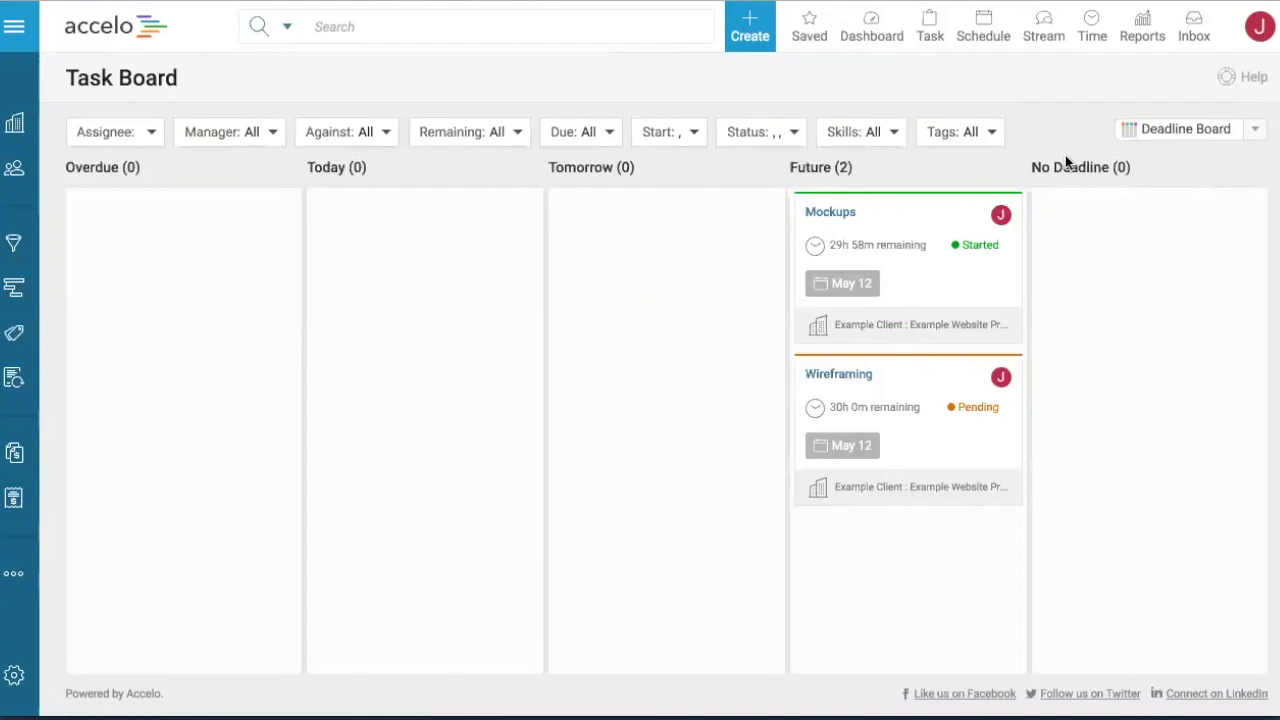
click(1165, 137)
click(1167, 173)
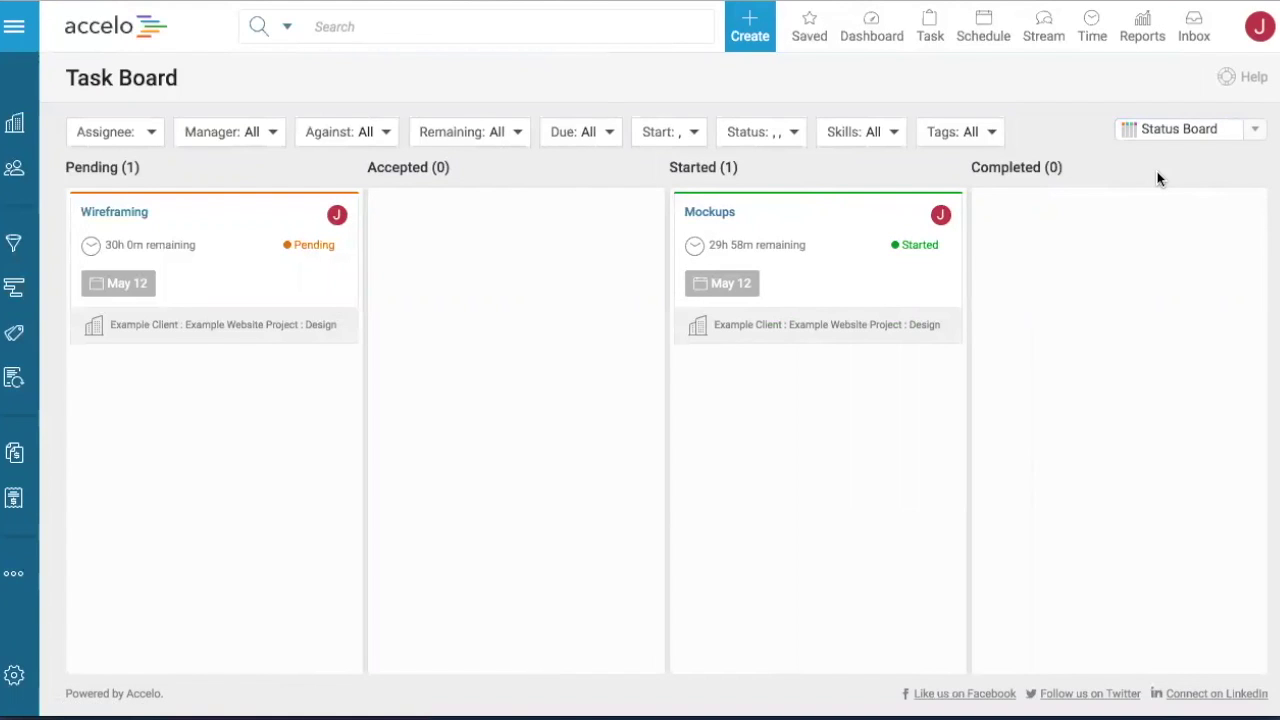
- Add a timer to the Mockups task from the board, show the running timers, and pause it
mouse_move(846, 194)
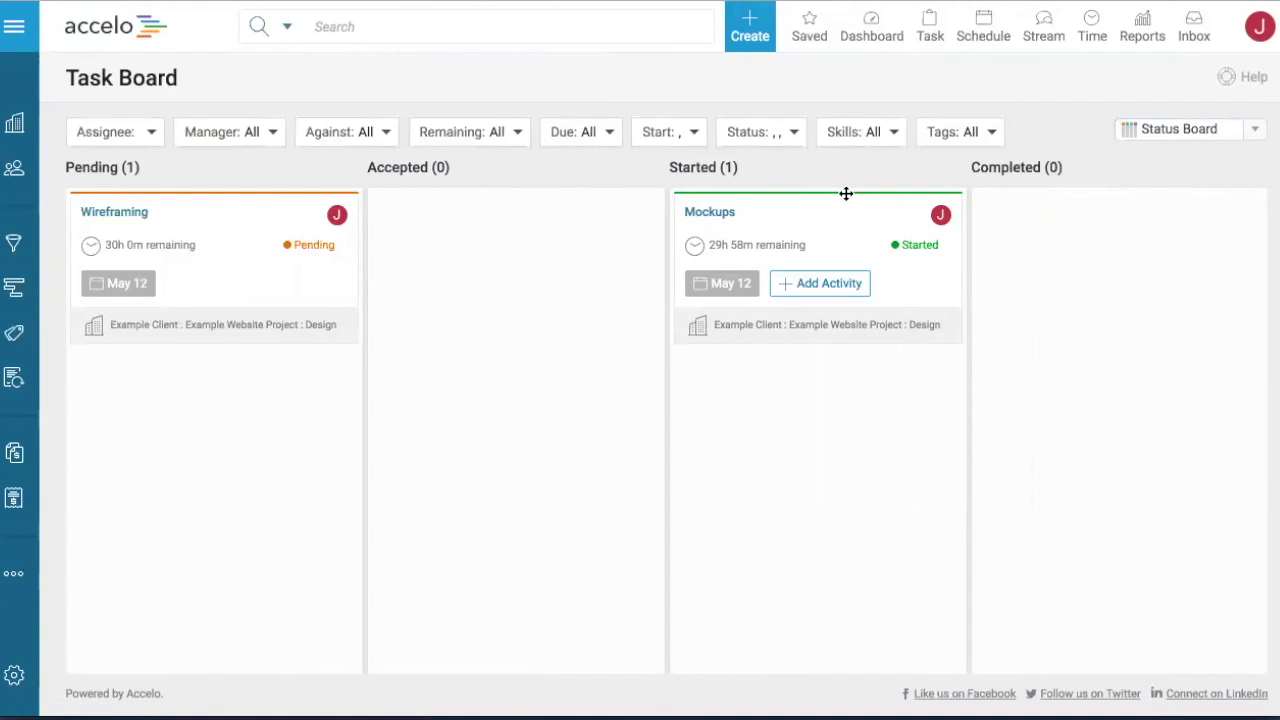
click(728, 218)
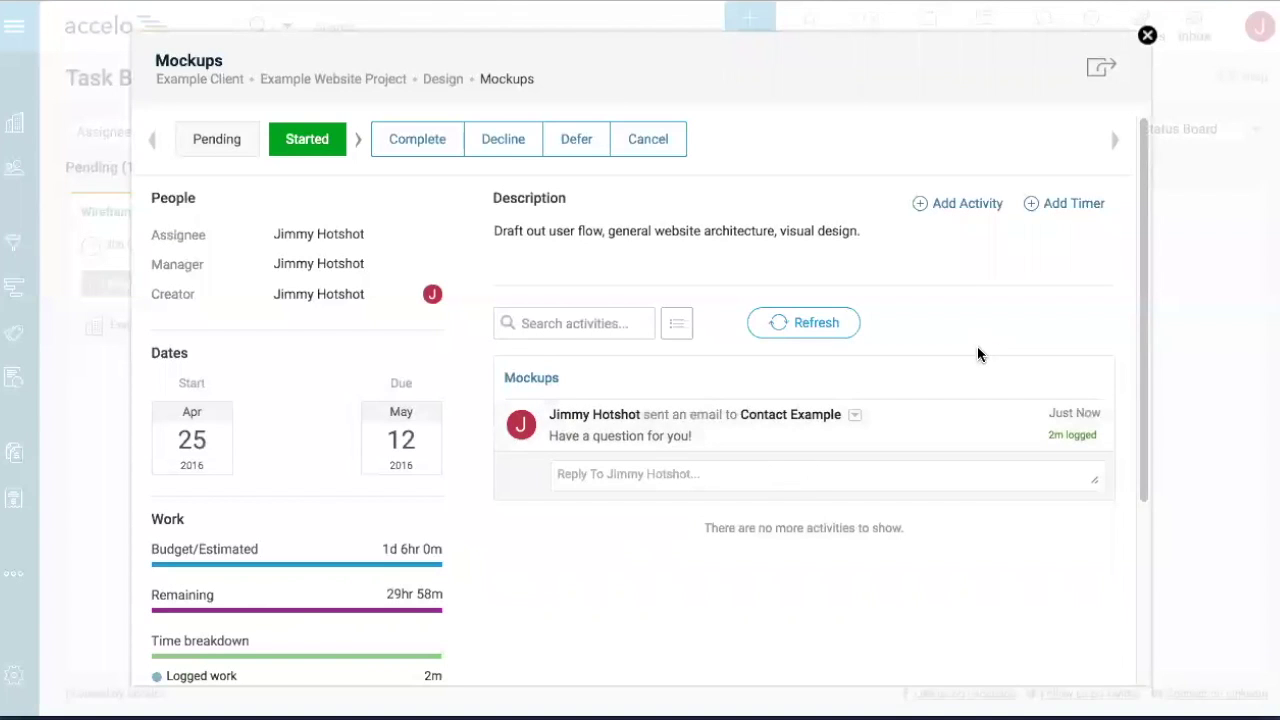
click(1072, 210)
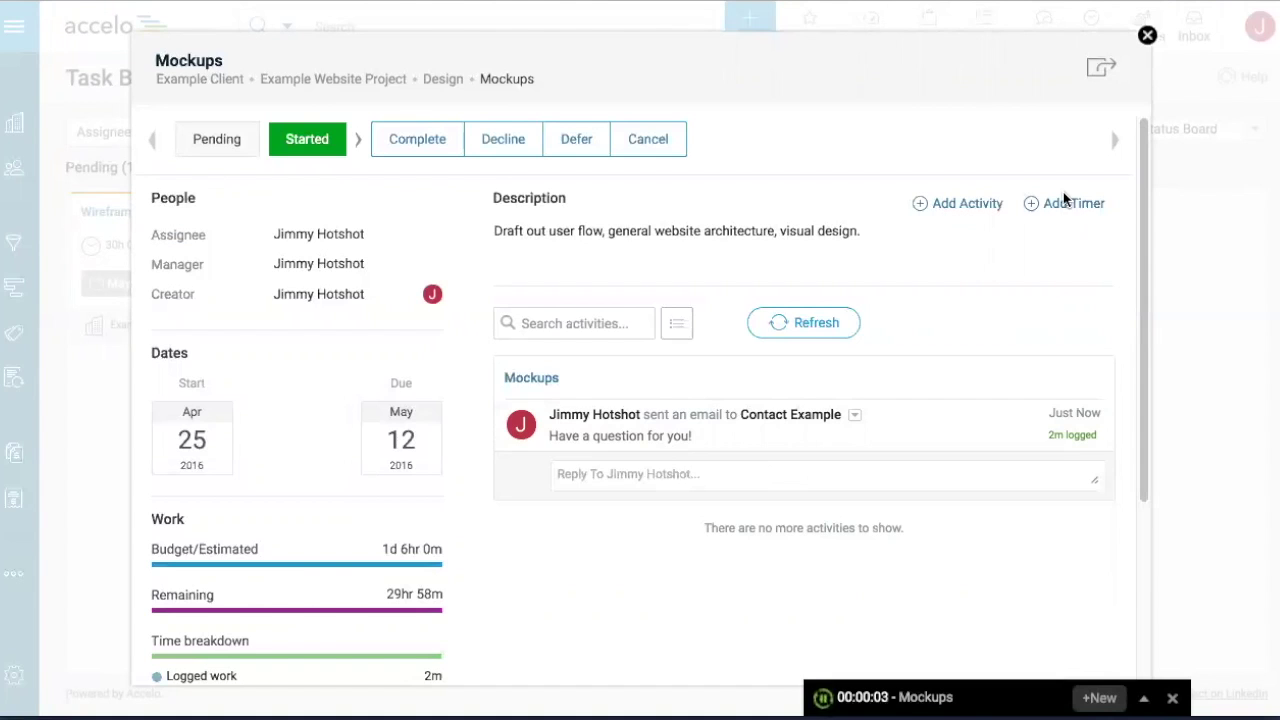
click(1144, 697)
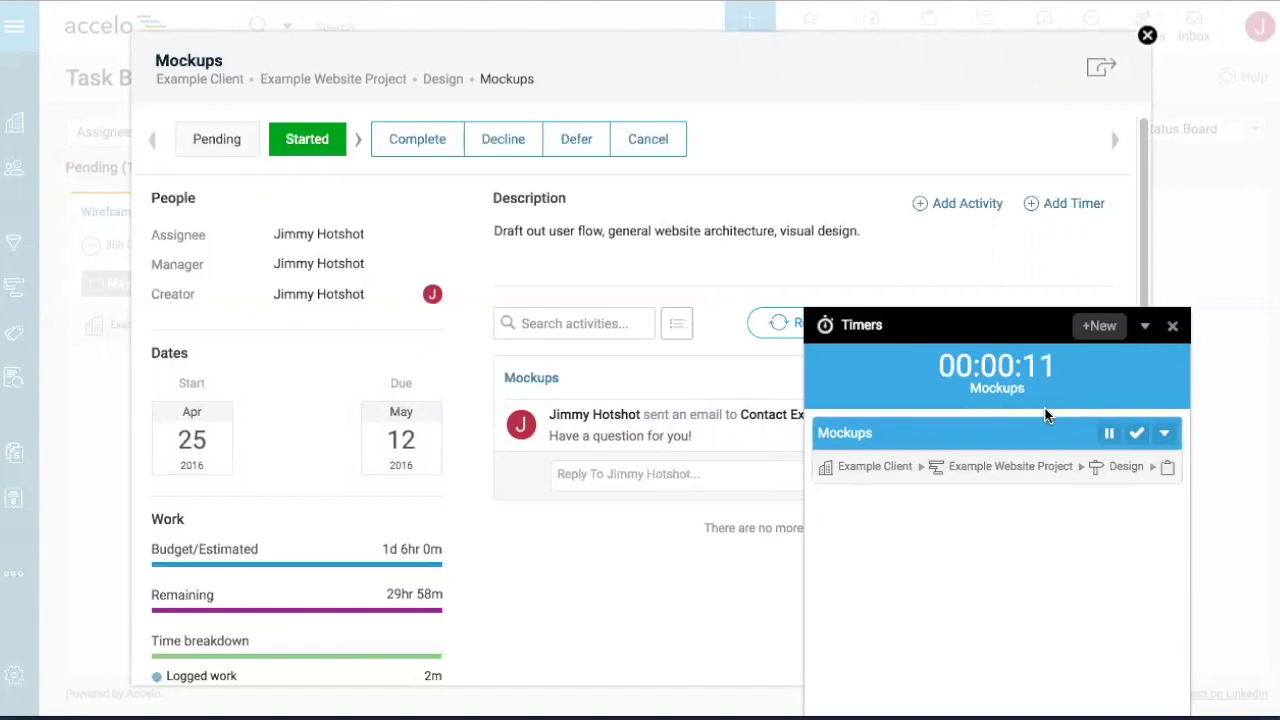
click(1108, 433)
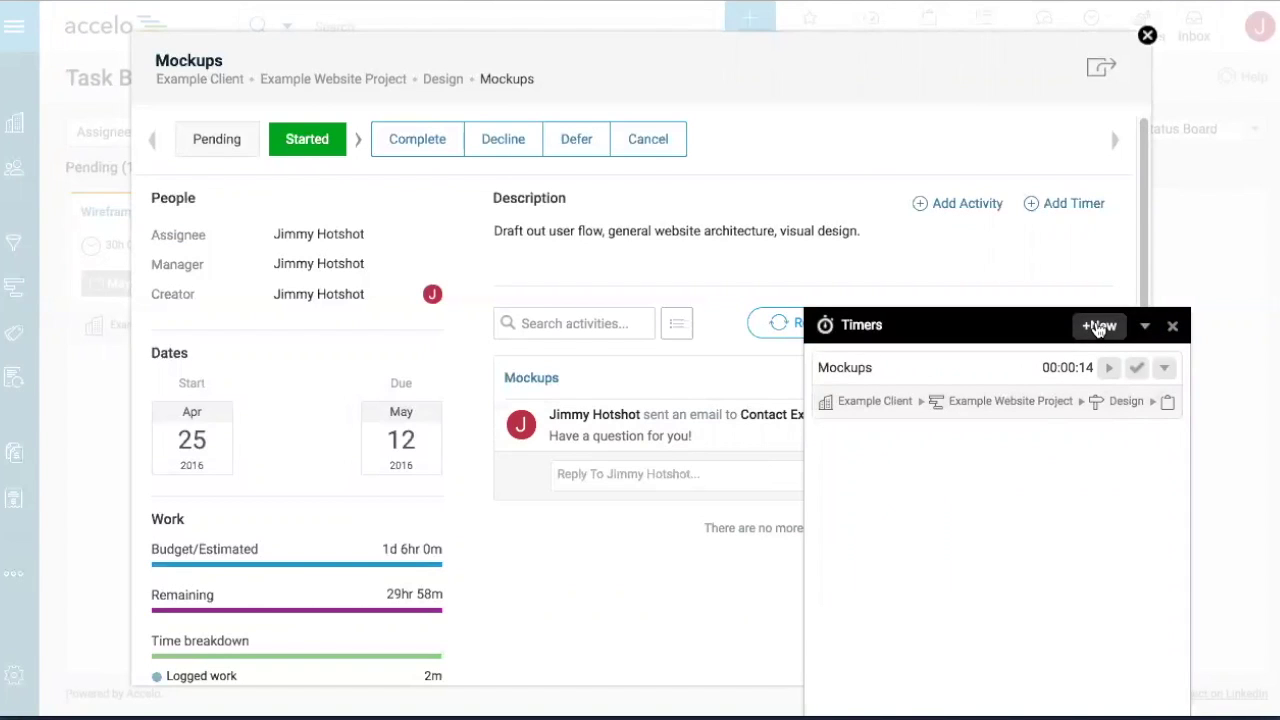
- Log the Mockups timer as a note with the time set to 1h, save it, and close the task and timers
click(1137, 370)
click(532, 597)
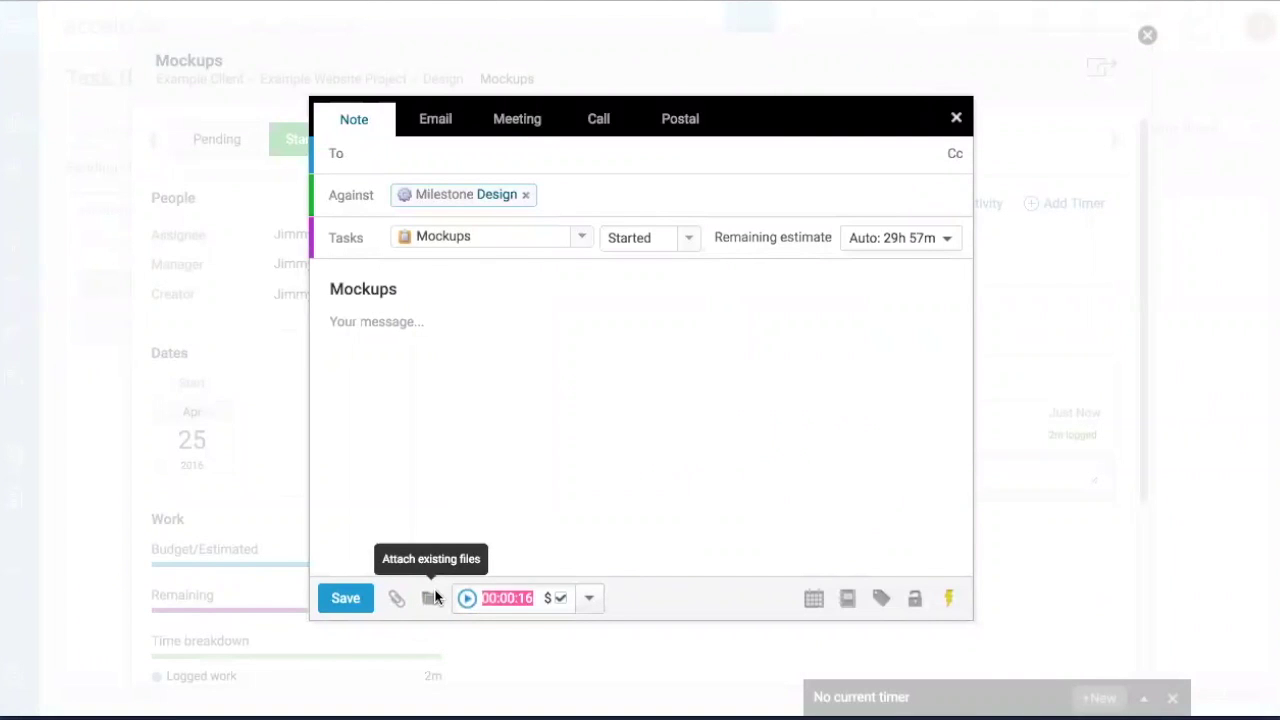
text(1h)
click(403, 451)
click(345, 598)
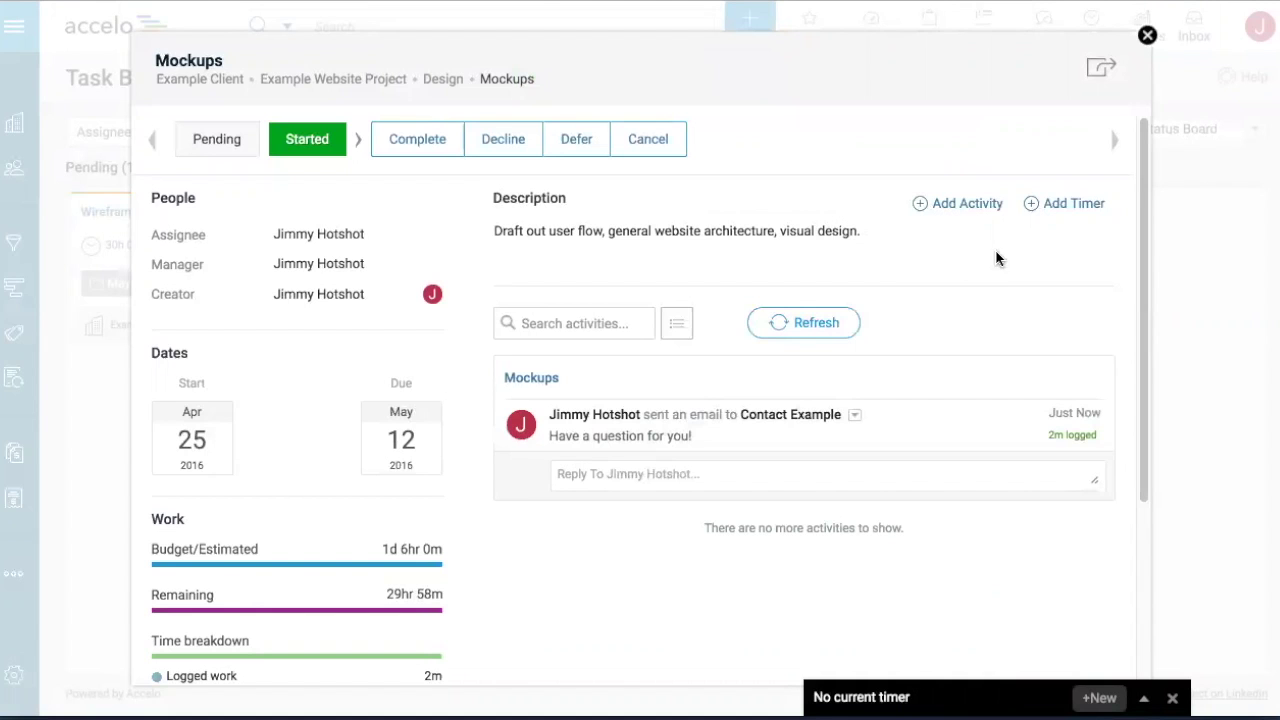
click(1147, 35)
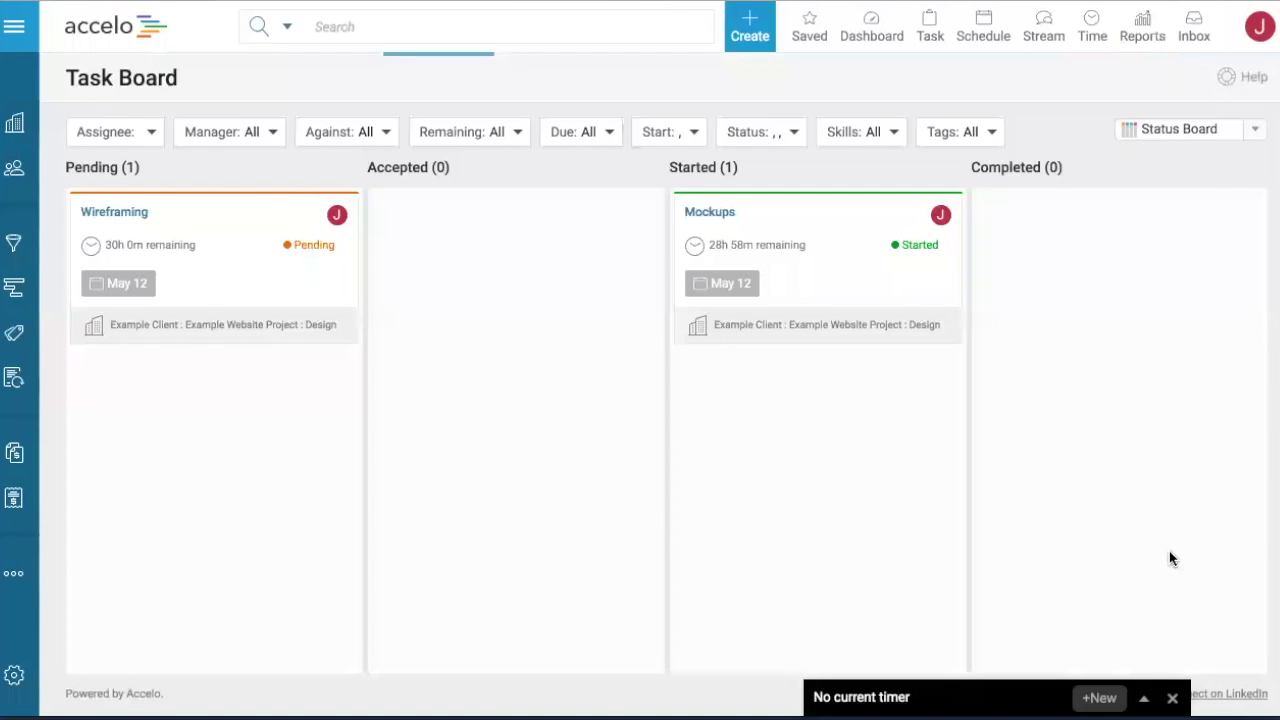
click(1174, 699)
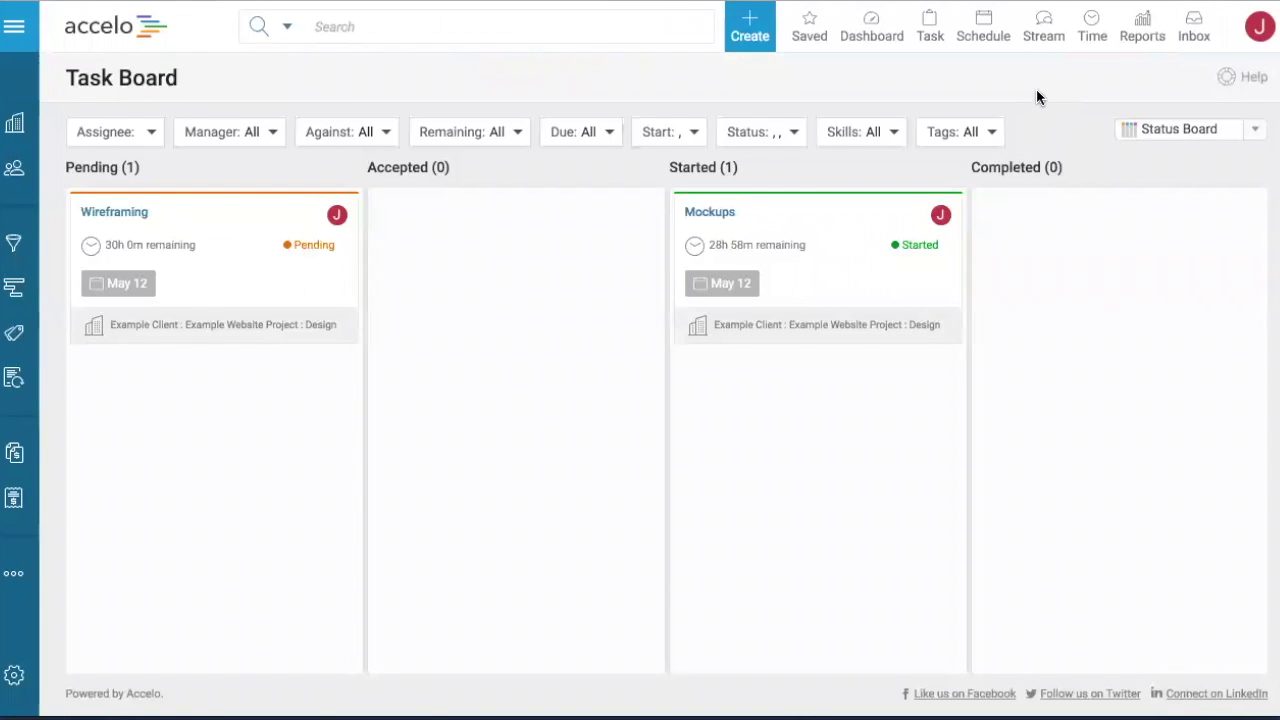
- Show the timesheet and set the suggested Mockups task time on Thursday, Apr 28 to 2h
mouse_move(1085, 36)
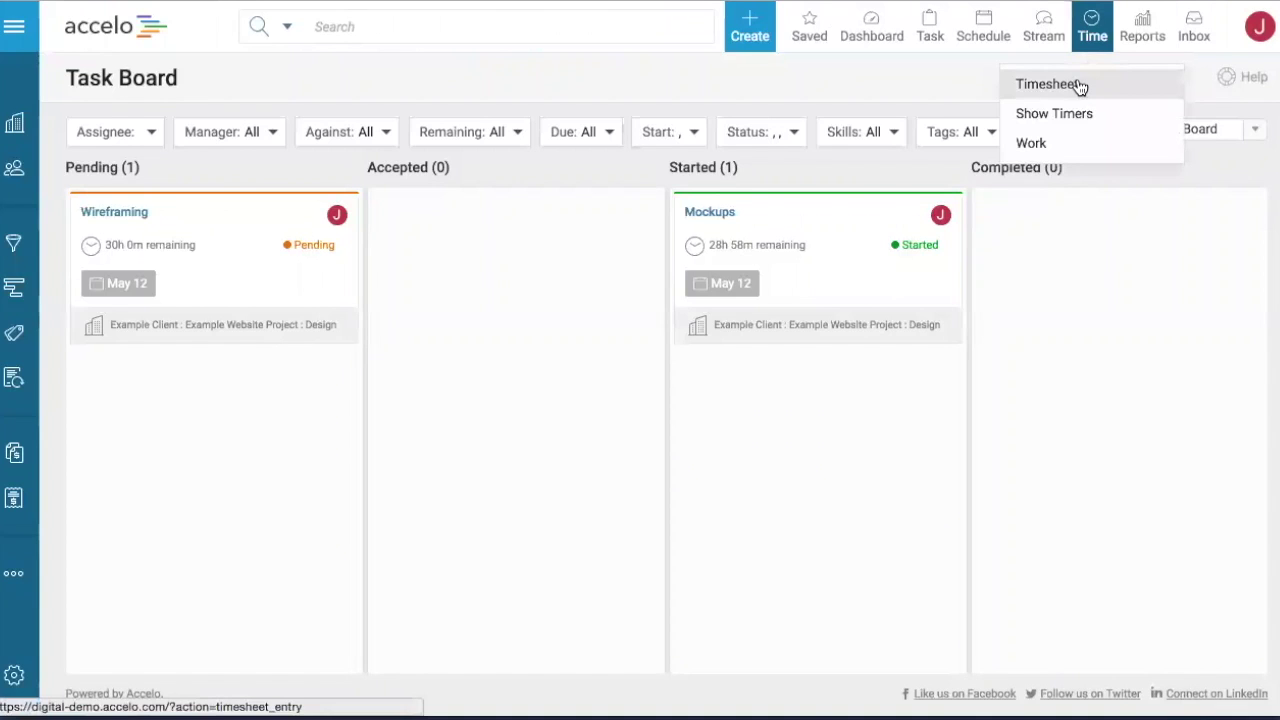
click(1080, 87)
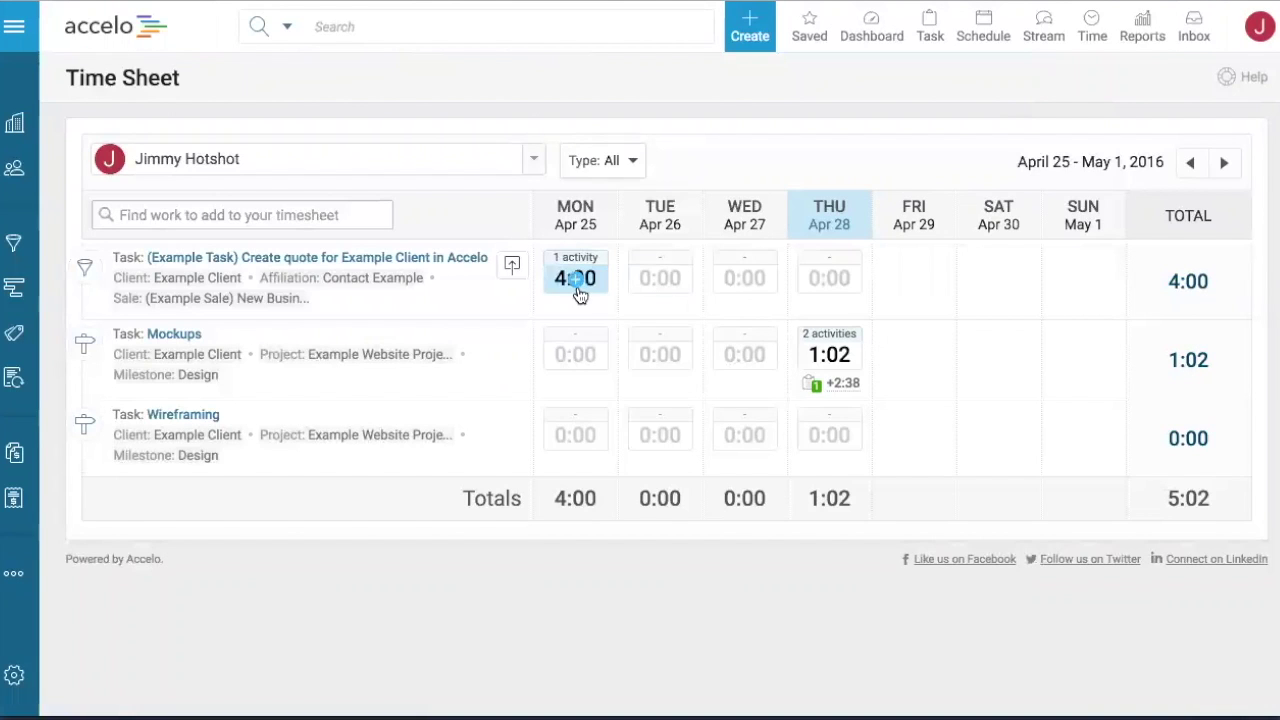
click(841, 386)
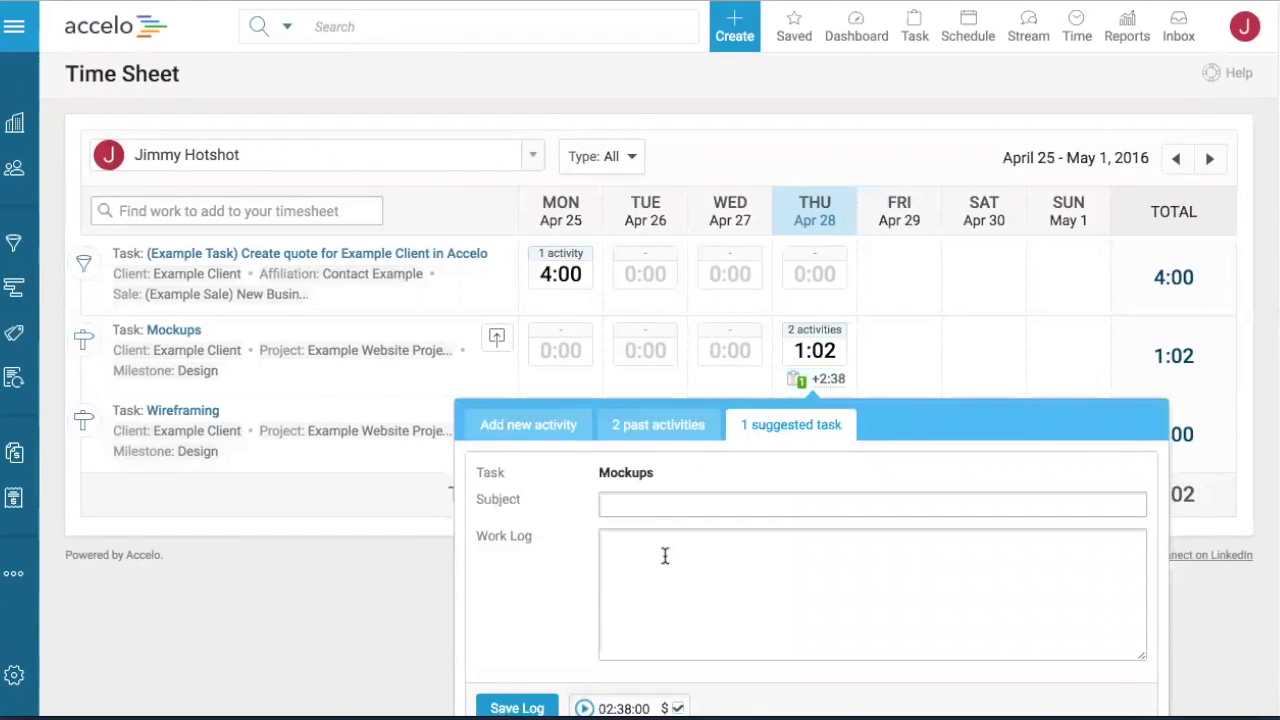
scroll(666, 554, down, 1)
double_click(650, 677)
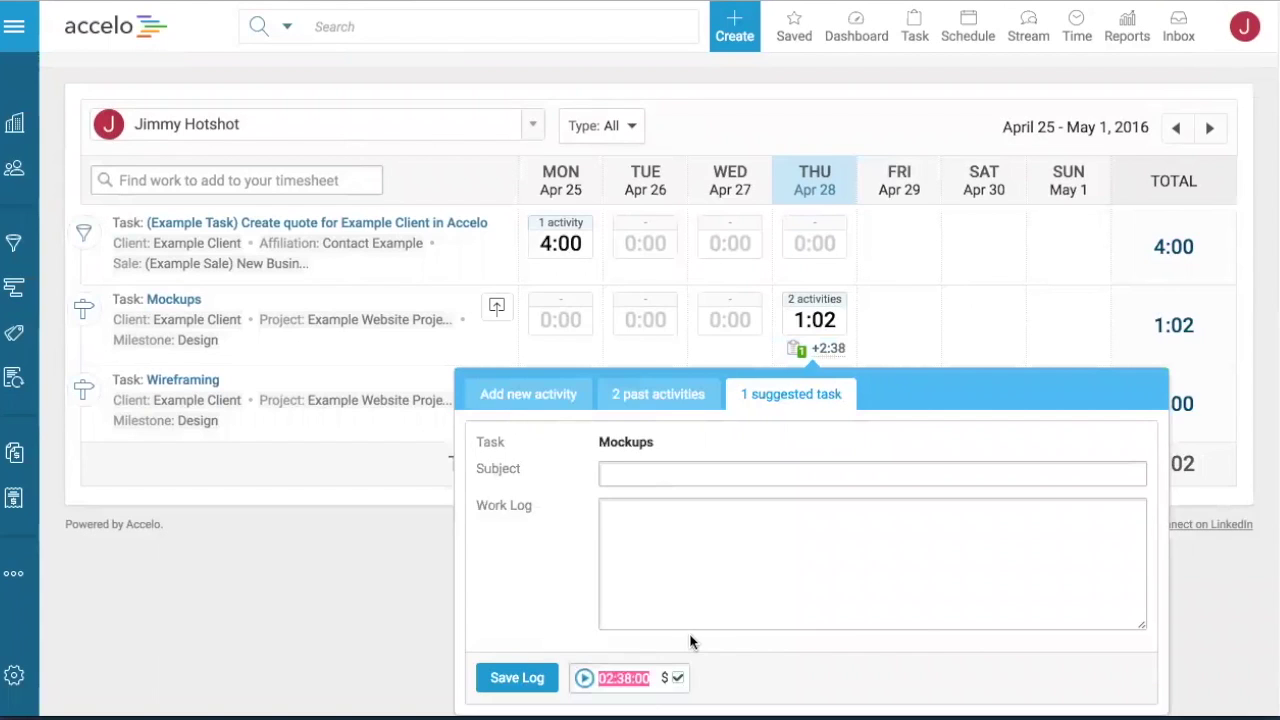
text(2h)
- Save the log with subject "Put together my sketches" and work log "Internal note to team - went well"
click(680, 470)
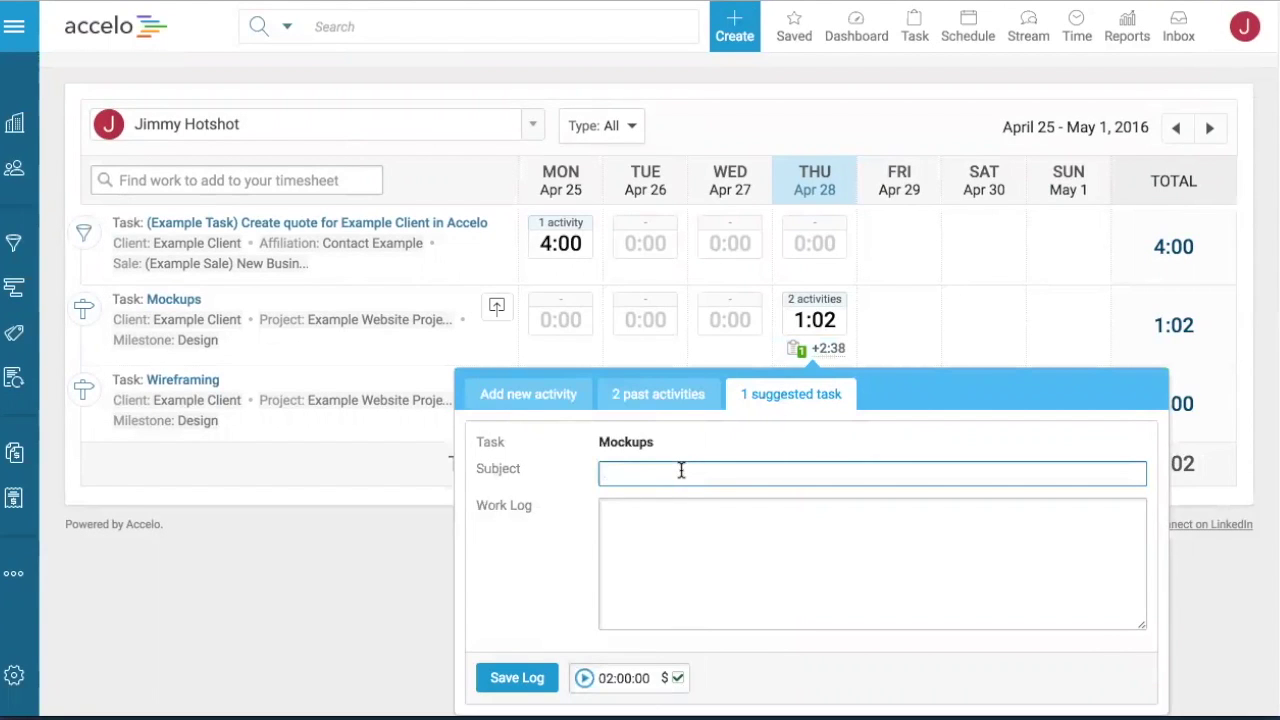
text(Put together my sketches)
click(732, 540)
text(Internal no)
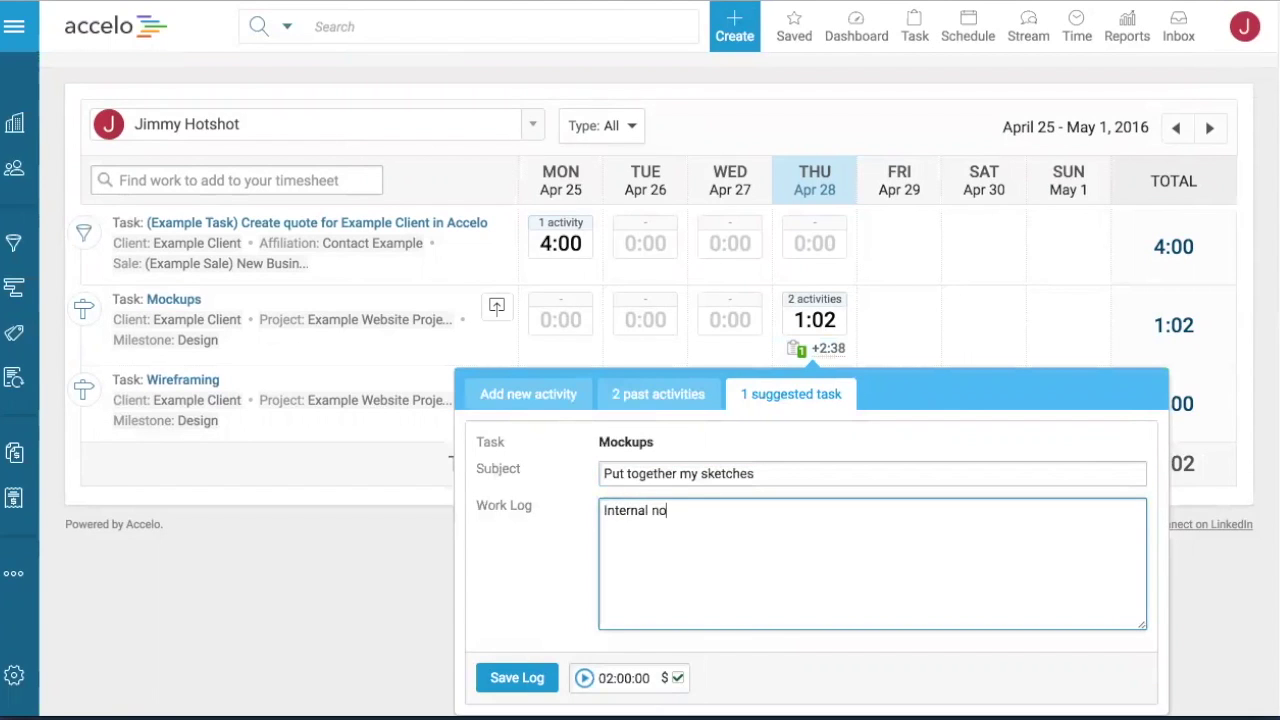
text(te to team - went well)
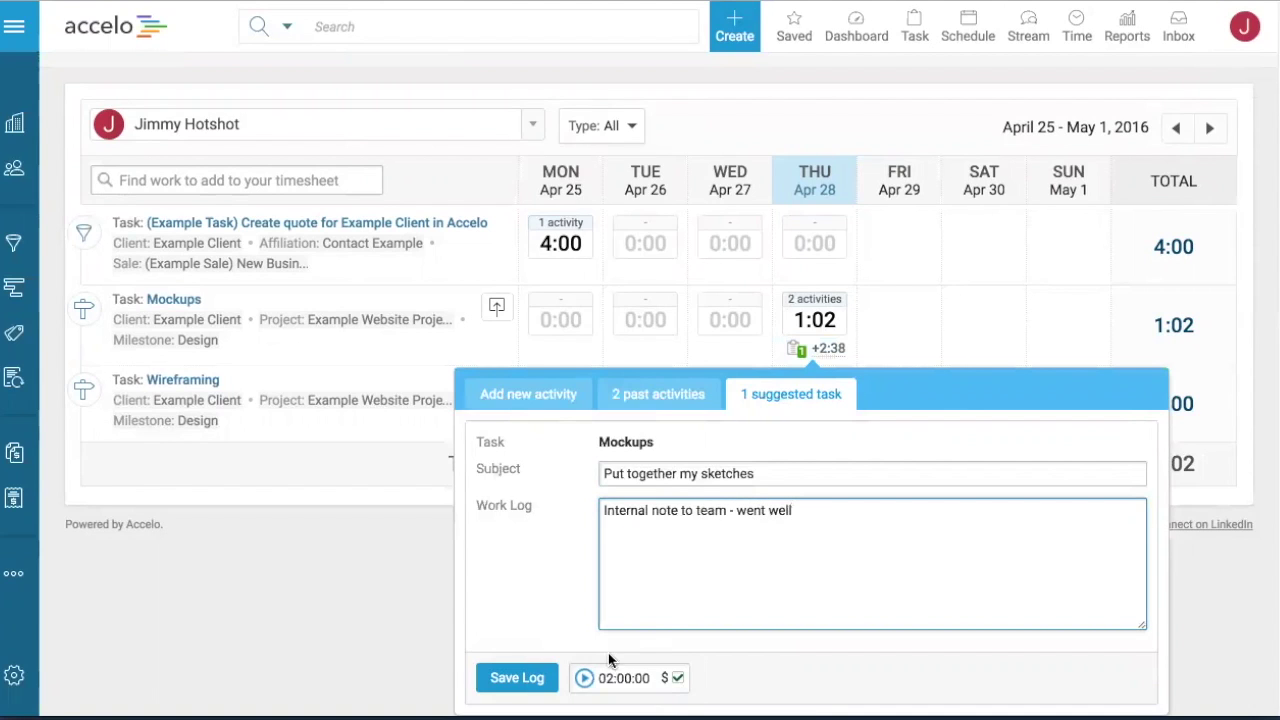
click(533, 679)
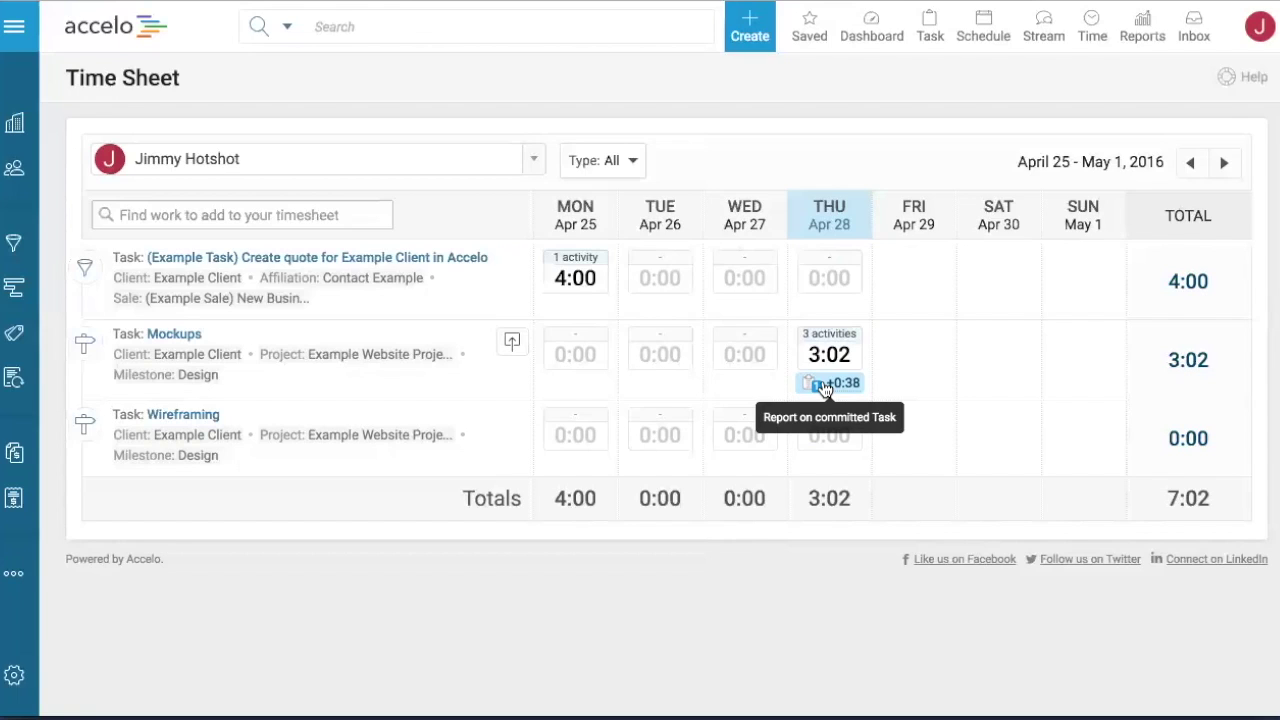
- Find "website" work, add Example Website Project to the timesheet, and log 3 hours against it on Wednesday, Apr 27
click(314, 217)
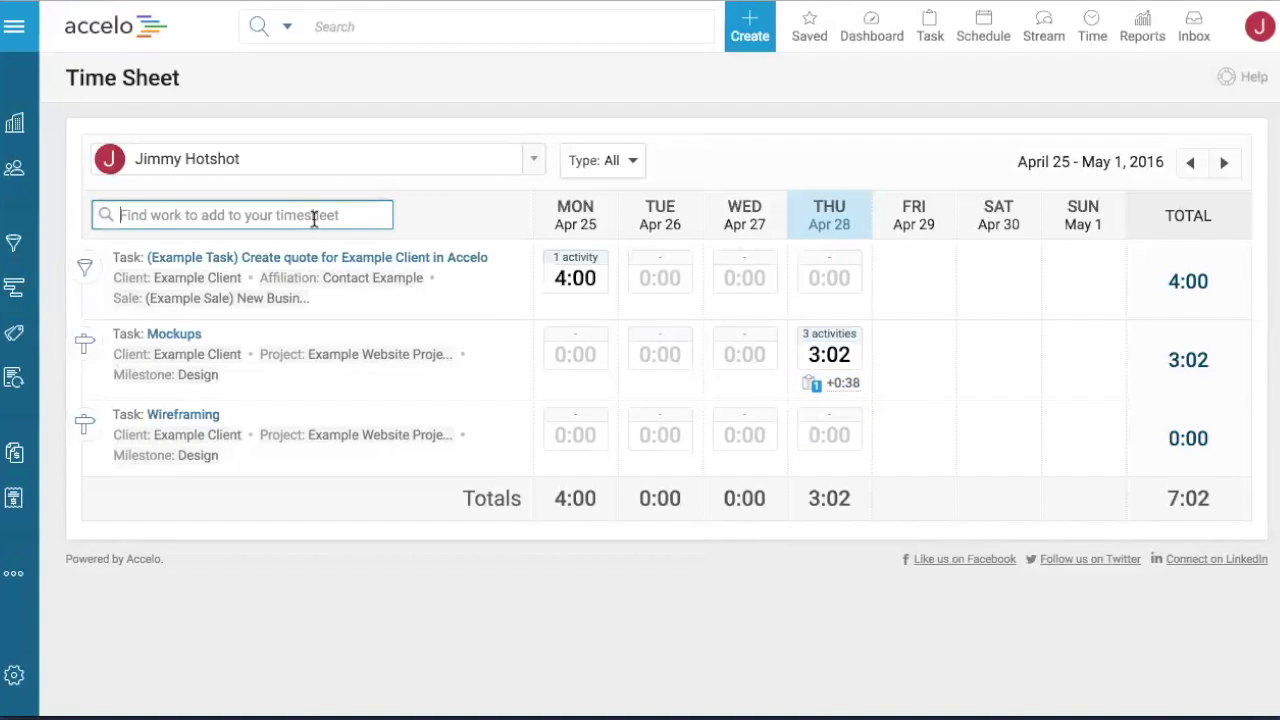
text(website)
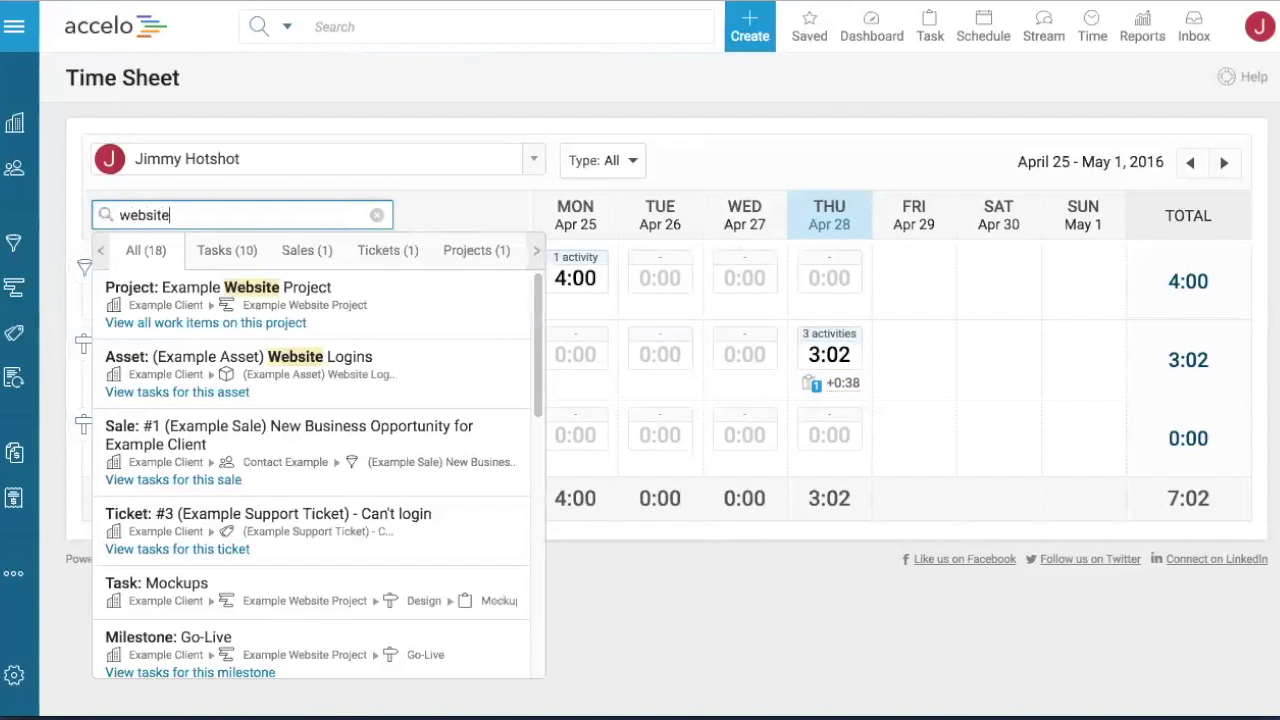
click(283, 287)
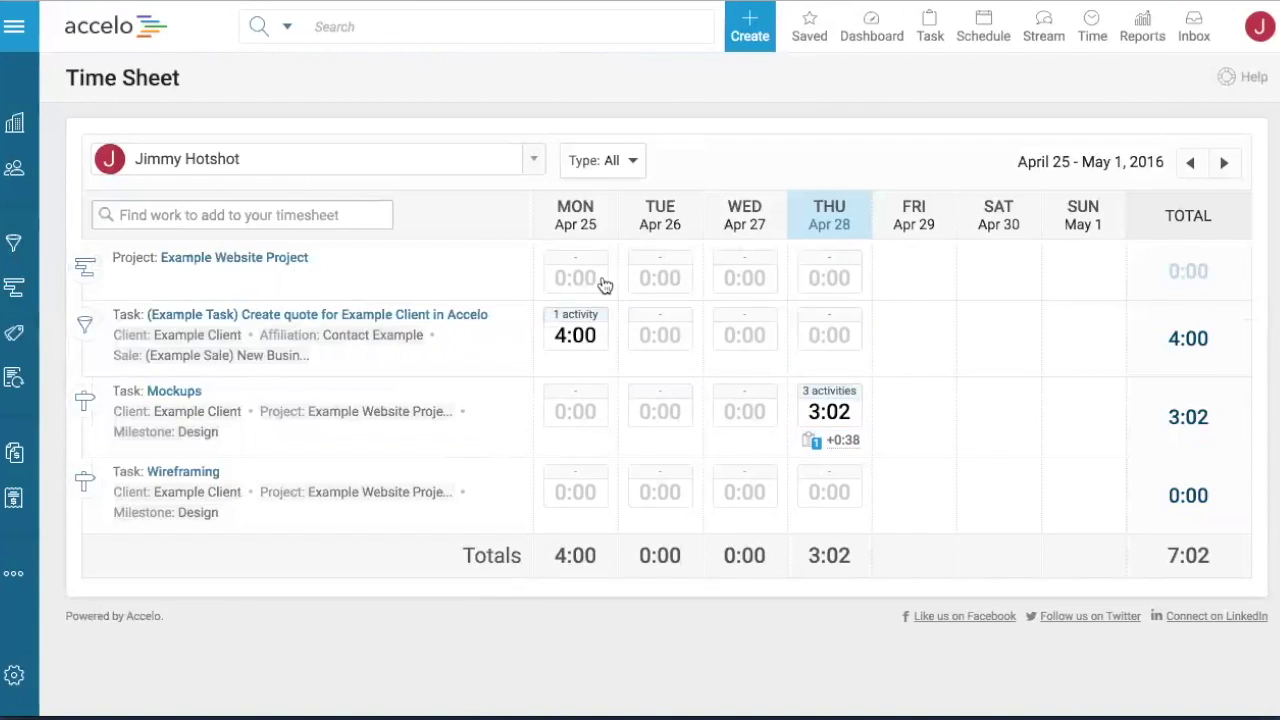
click(735, 283)
click(510, 552)
text(3)
click(462, 551)
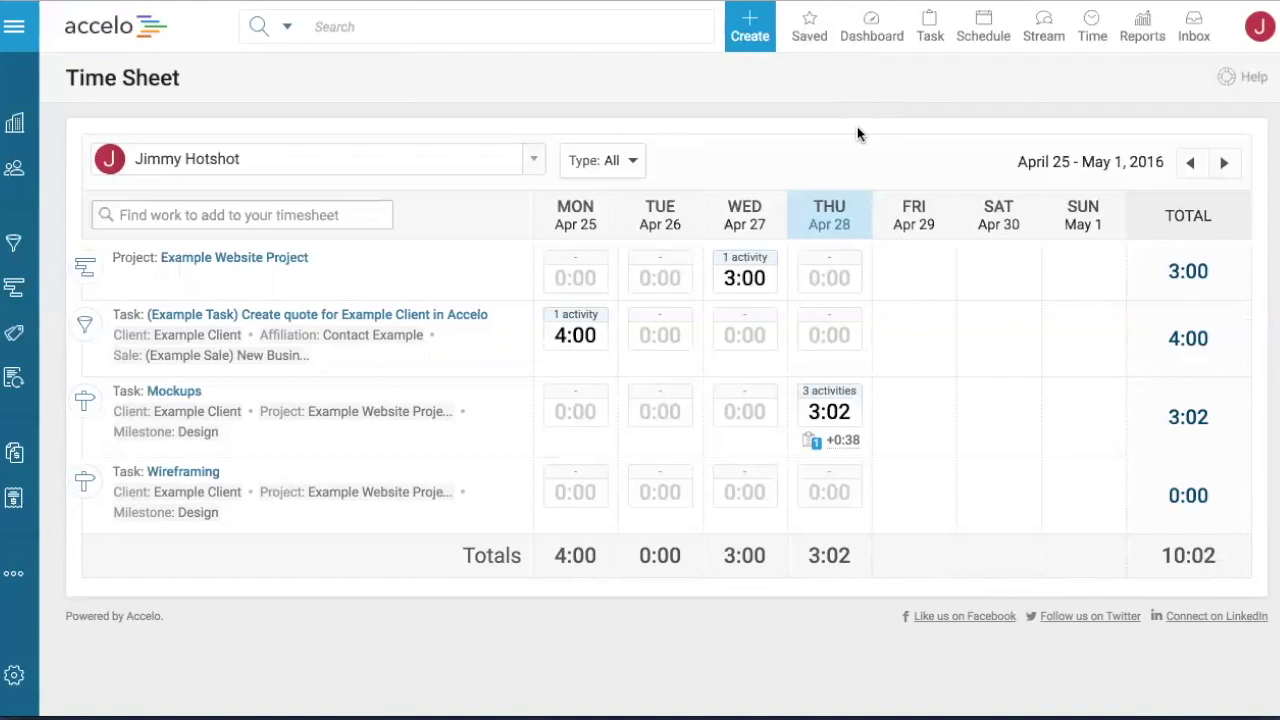
- Show the Example Website Project overview and expand the Design milestone to examine its tasks' progress and budget usage
click(330, 418)
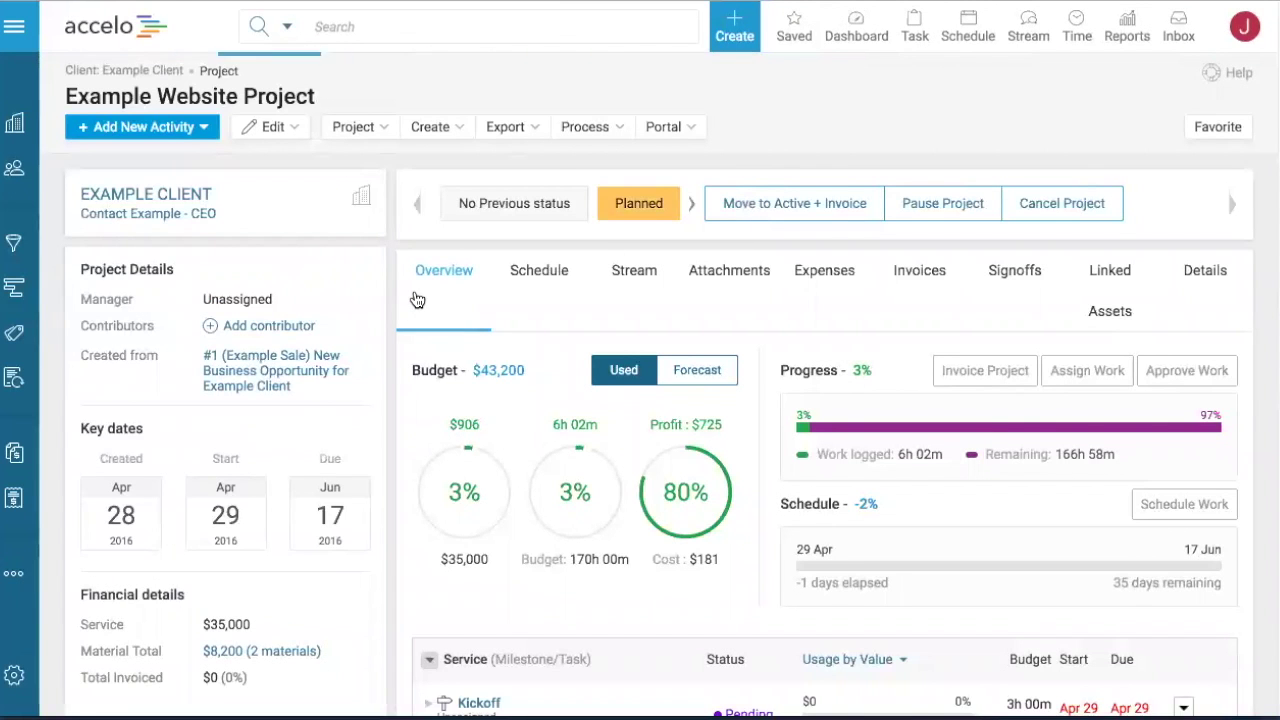
key(super+minus)
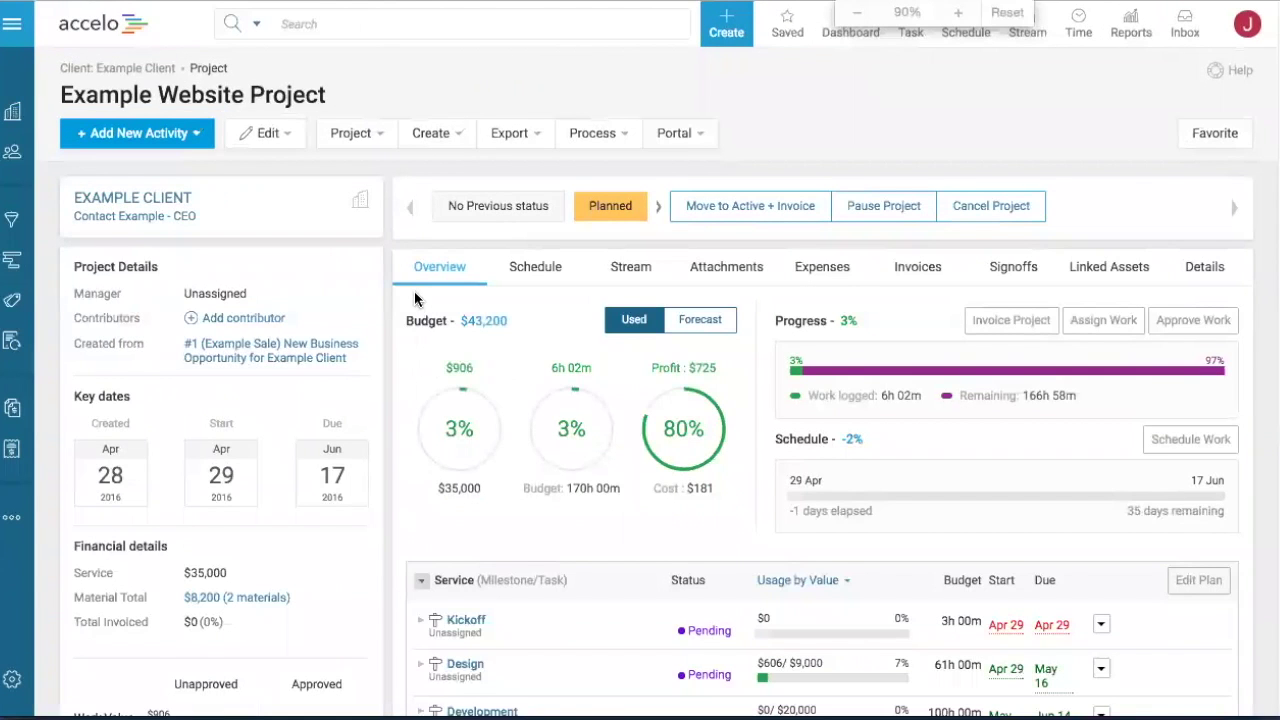
scroll(417, 299, down, 2)
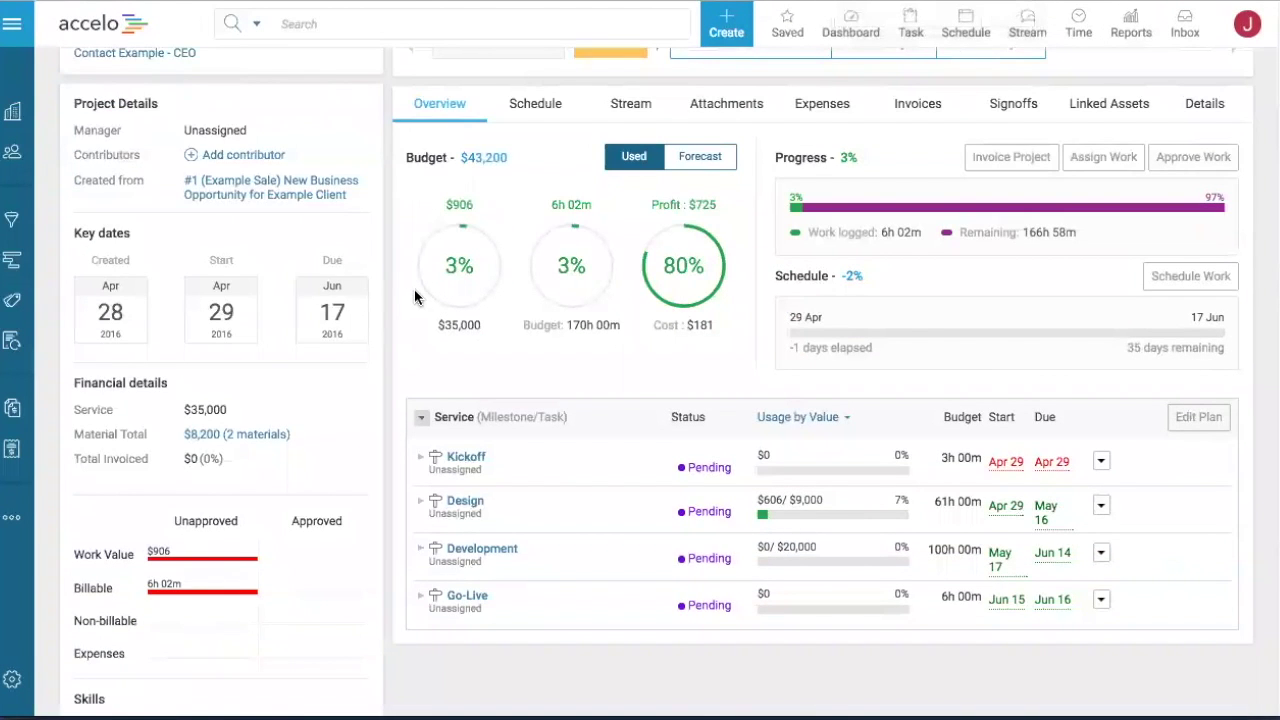
click(424, 505)
scroll(634, 504, down, 1)
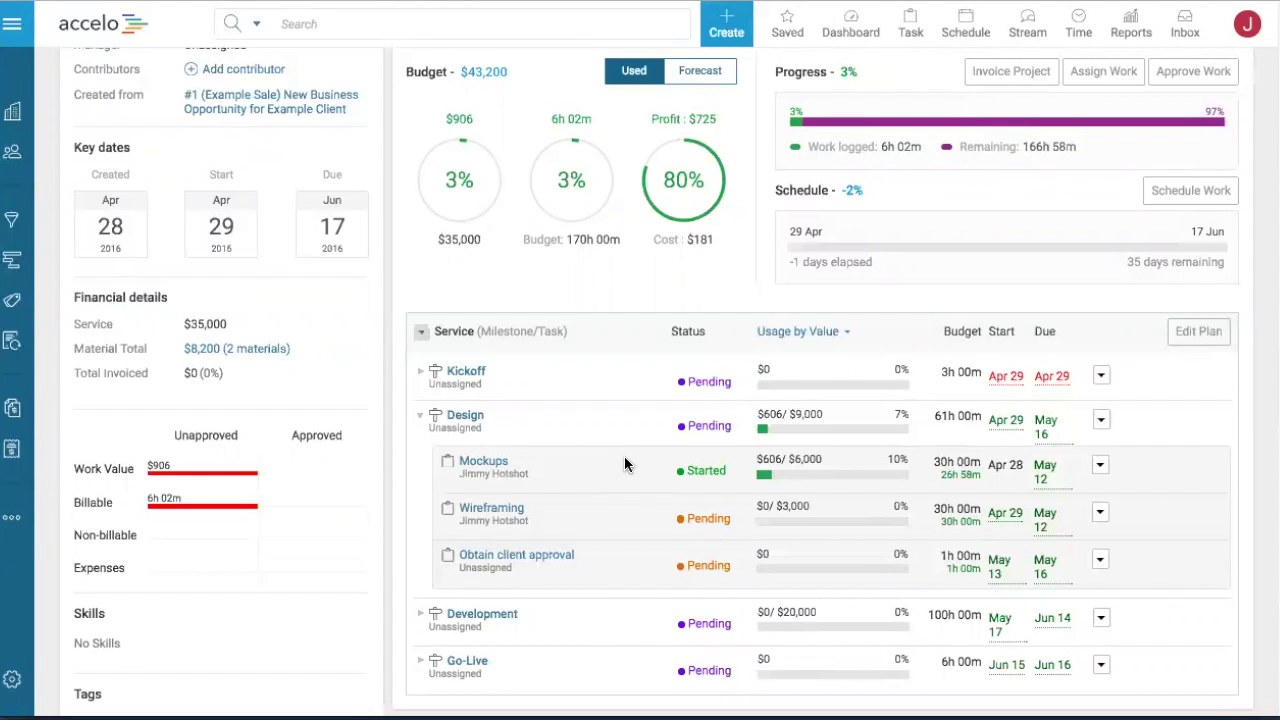
- Show the Mockups task's details to examine its remaining work, time breakdown and activity history, and close them
click(472, 462)
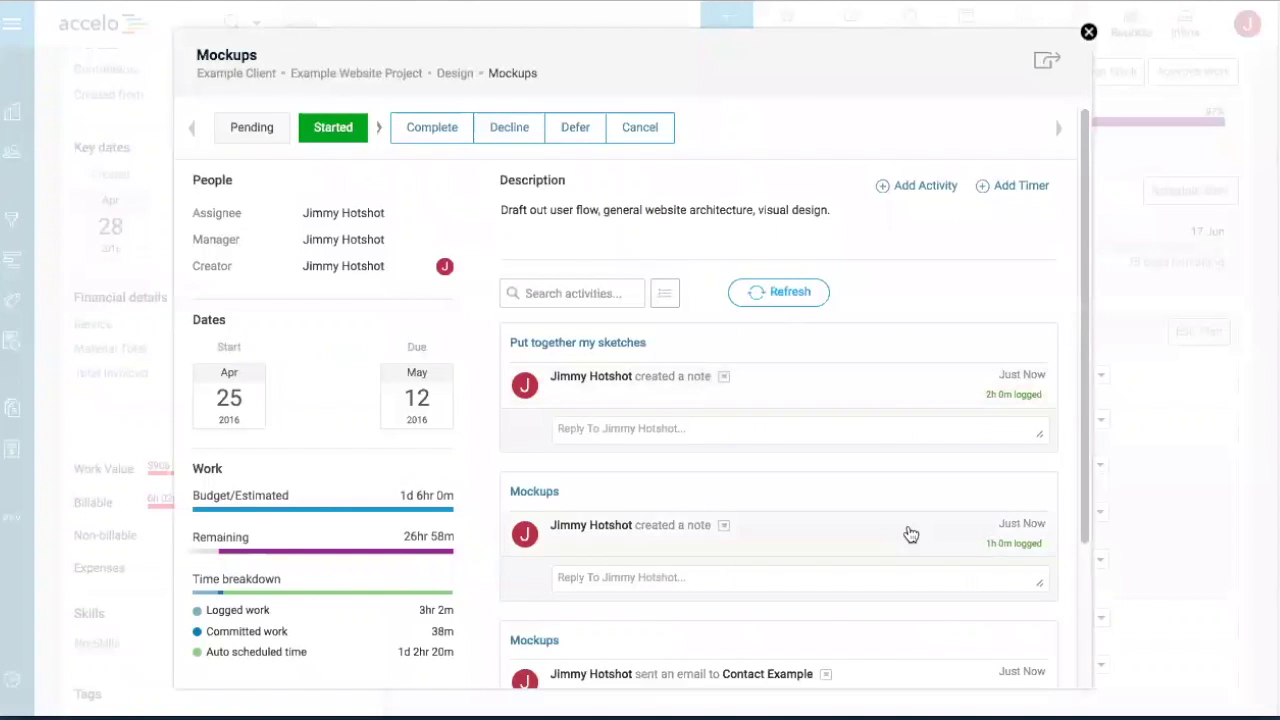
scroll(909, 532, down, 1)
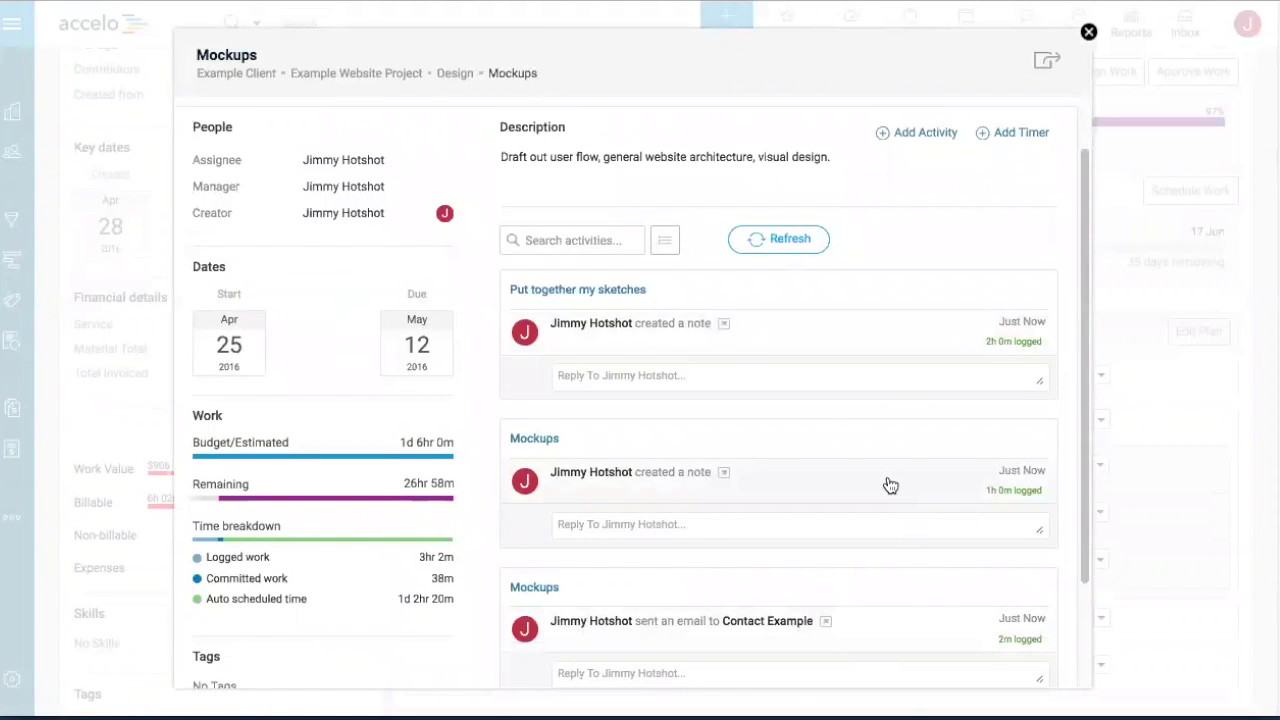
scroll(889, 485, up, 1)
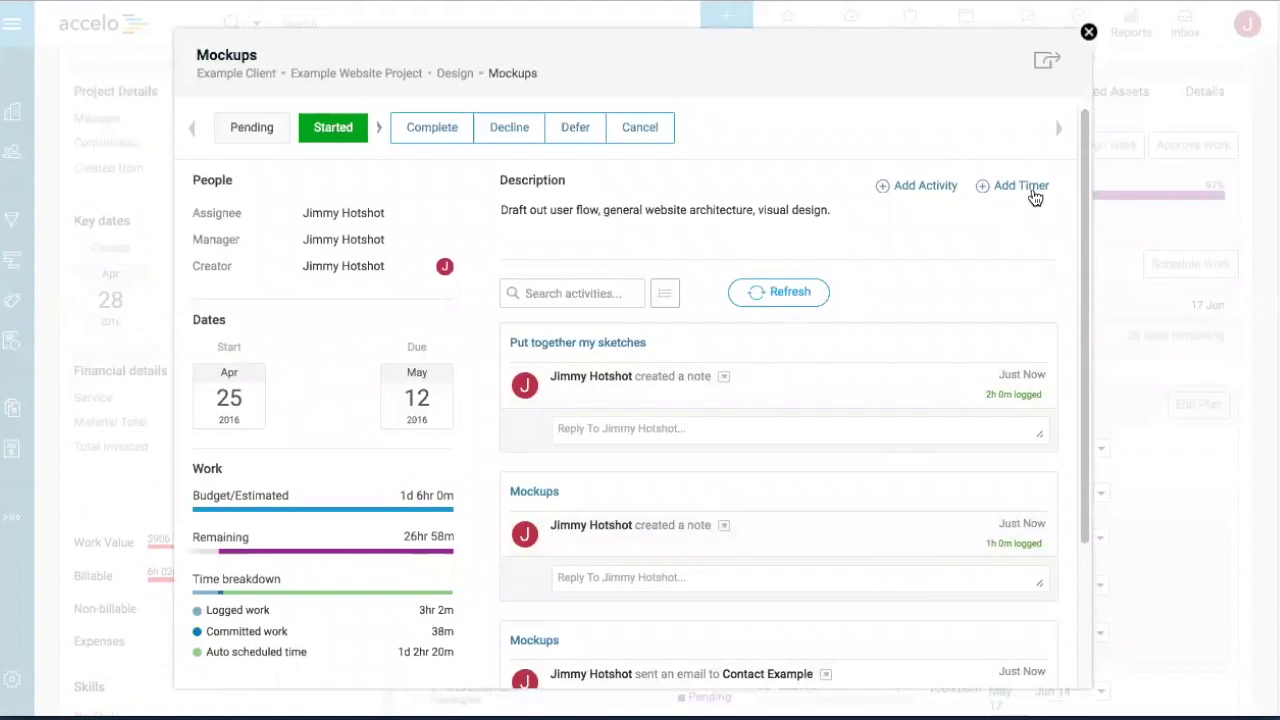
click(1088, 36)
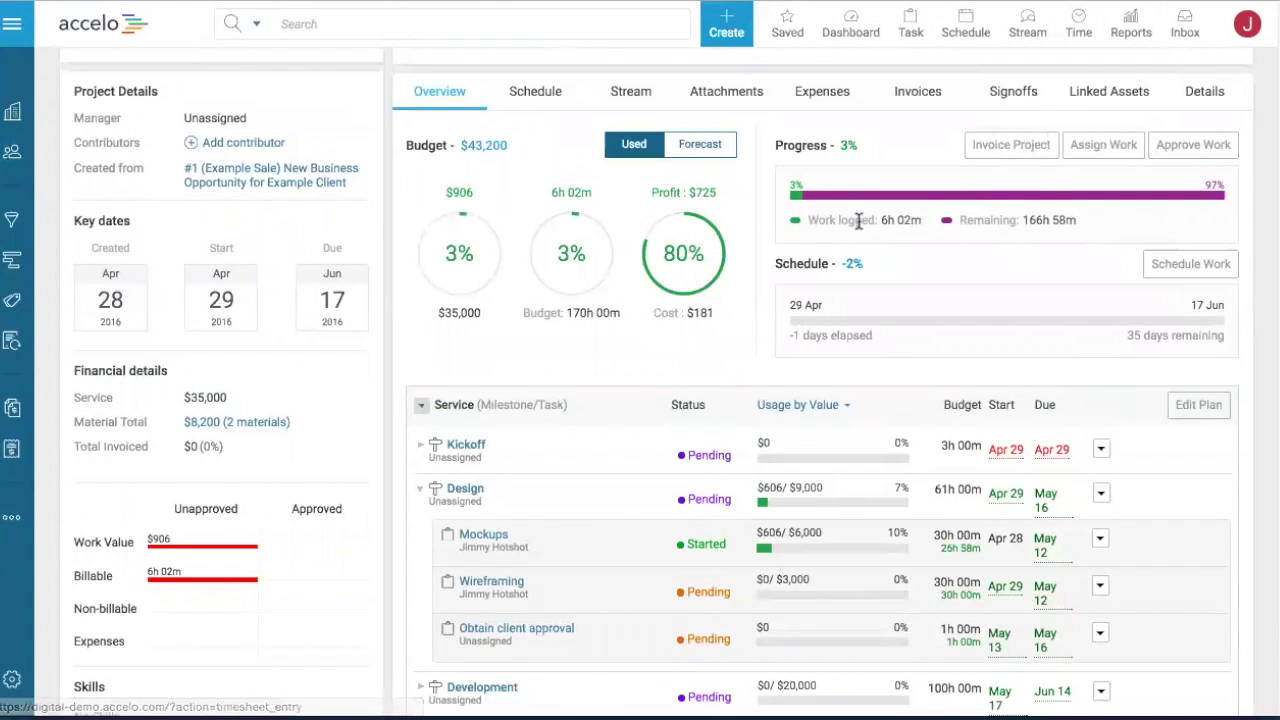
- Show the project plan's usage by hours and examine the hours used and remaining for each milestone and task
click(797, 406)
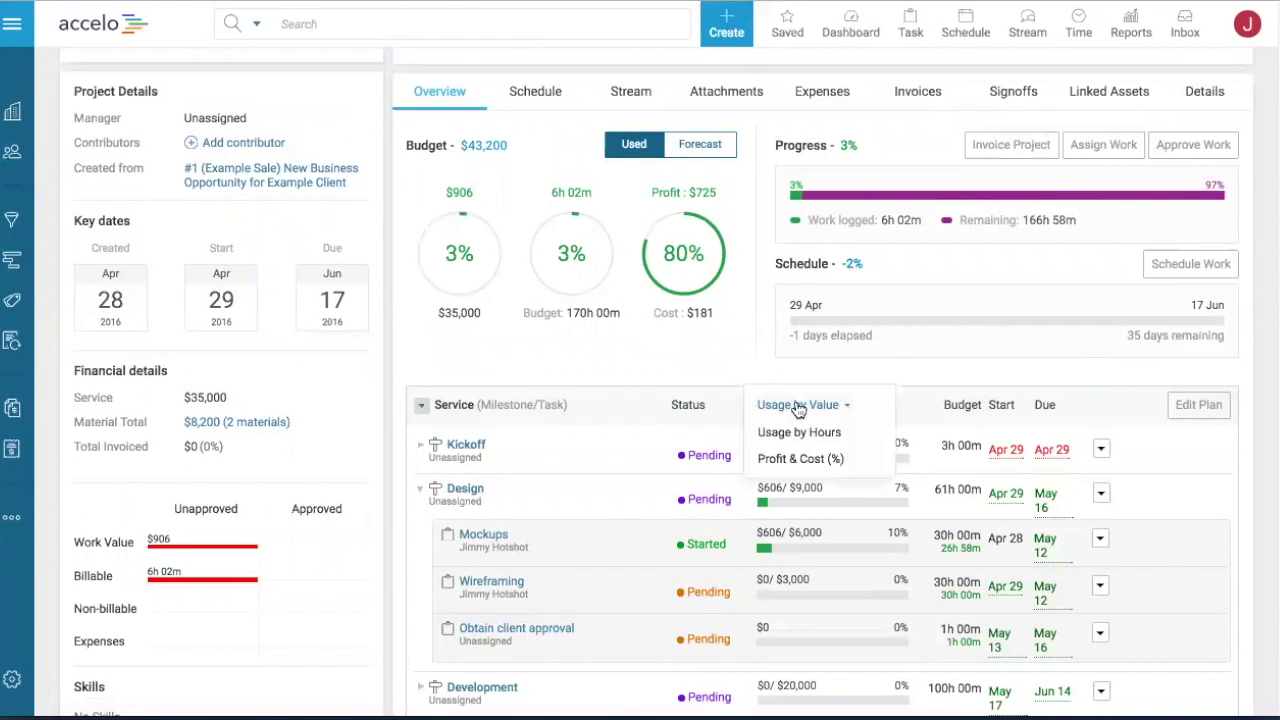
click(805, 436)
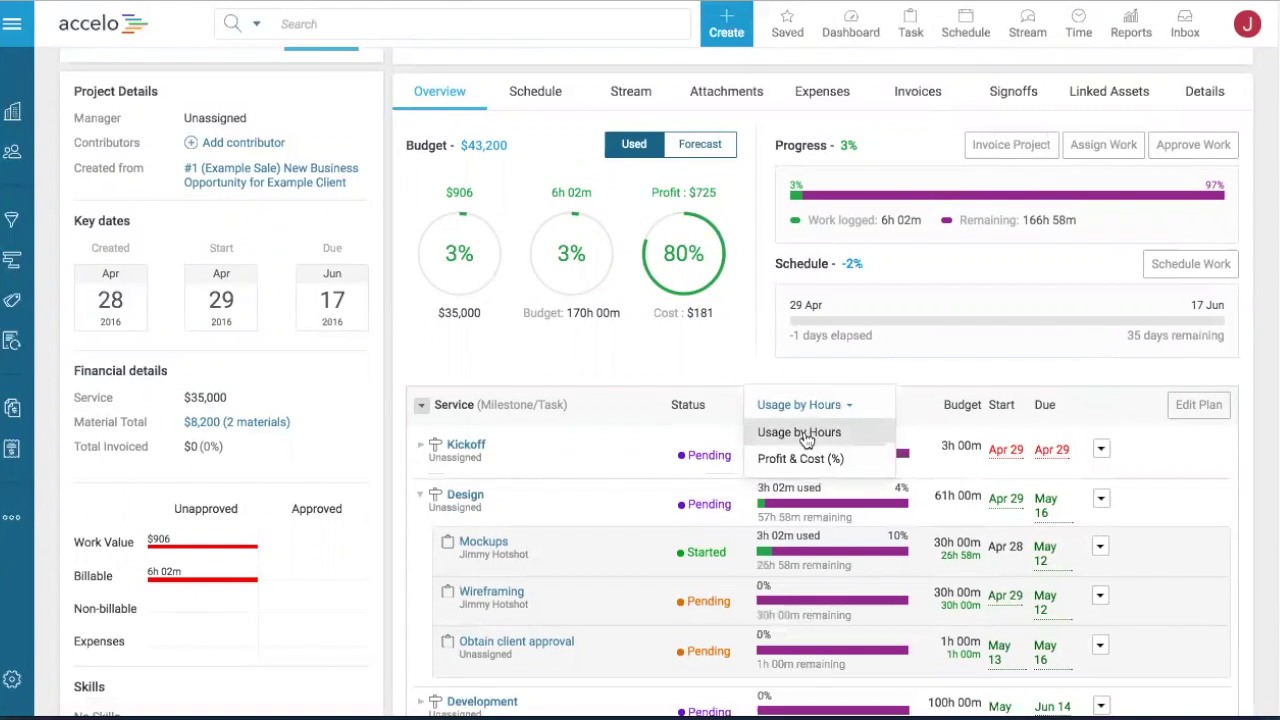
scroll(908, 406, down, 1)
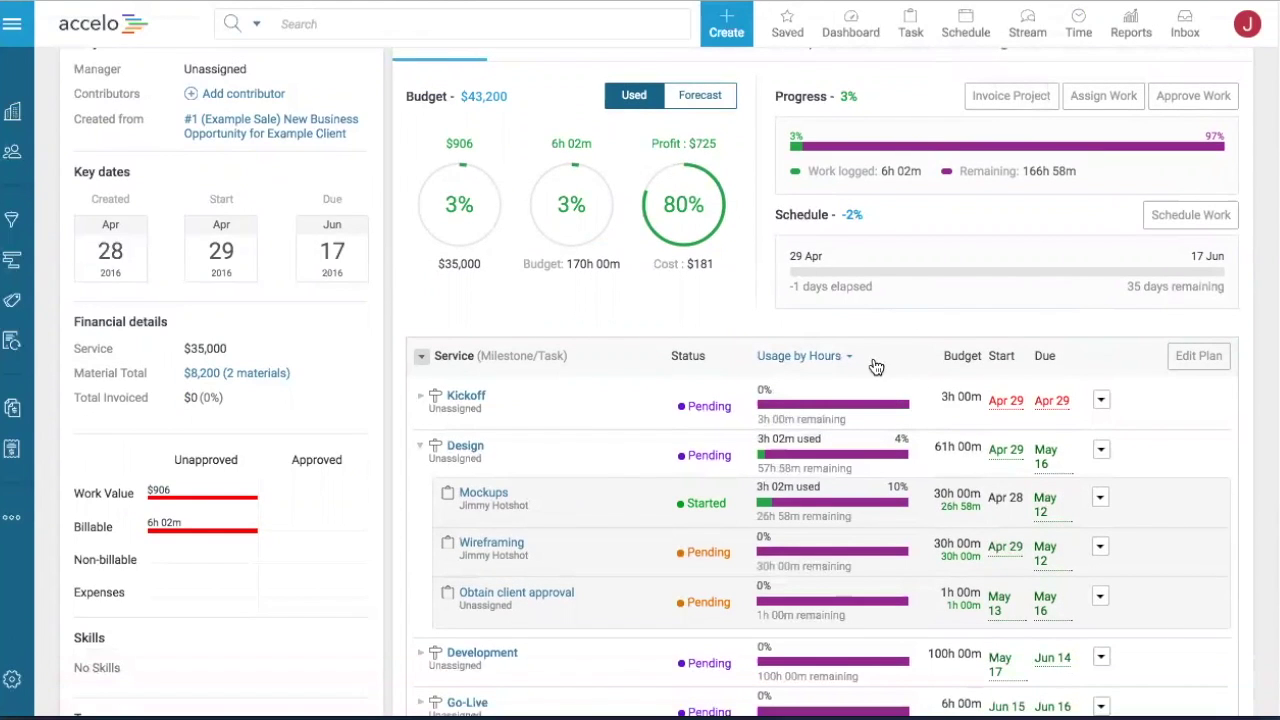
scroll(875, 367, down, 1)
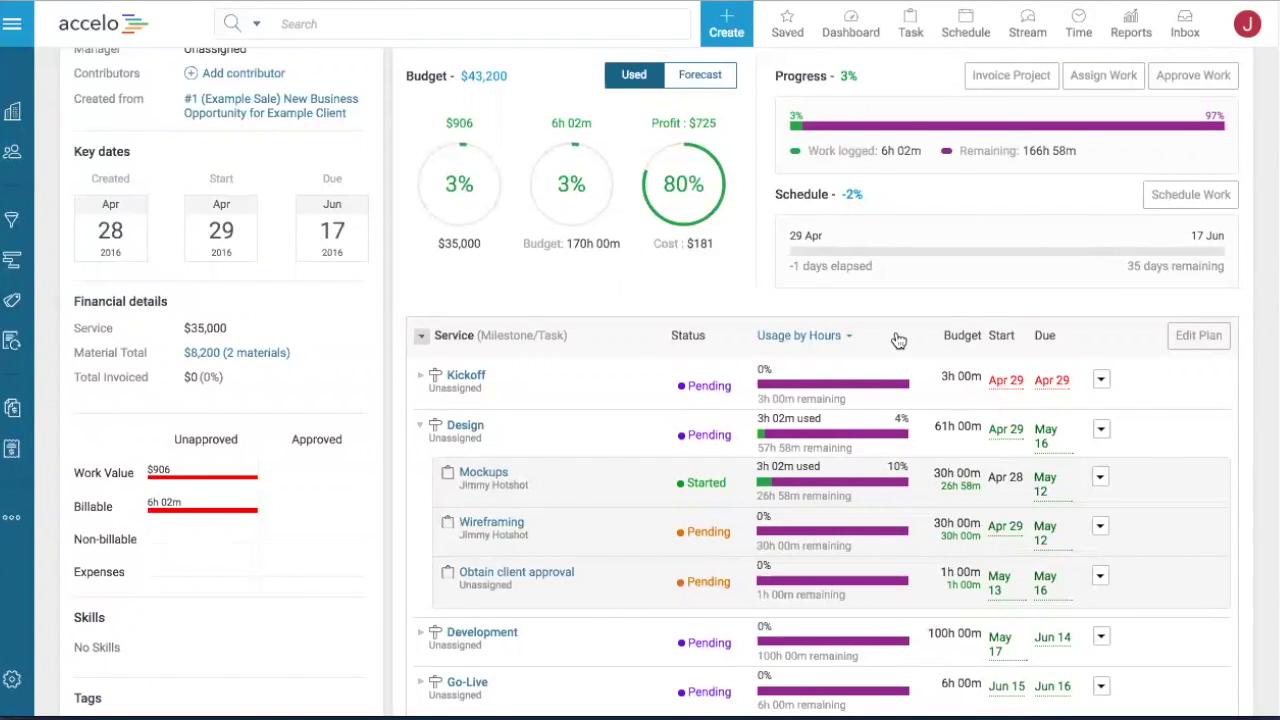
- Switch the project plan to Profit & Cost (%), examine the Mockups task's profit breakdown, and collapse the Design milestone
click(812, 340)
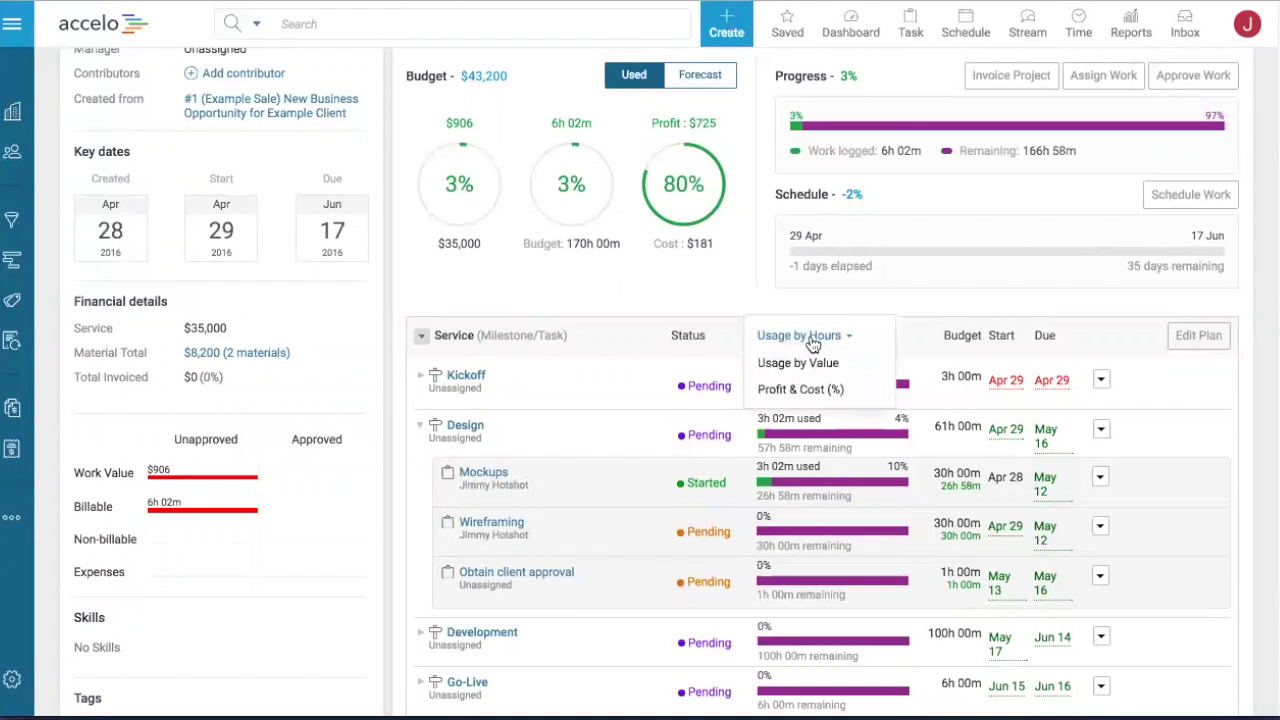
click(776, 391)
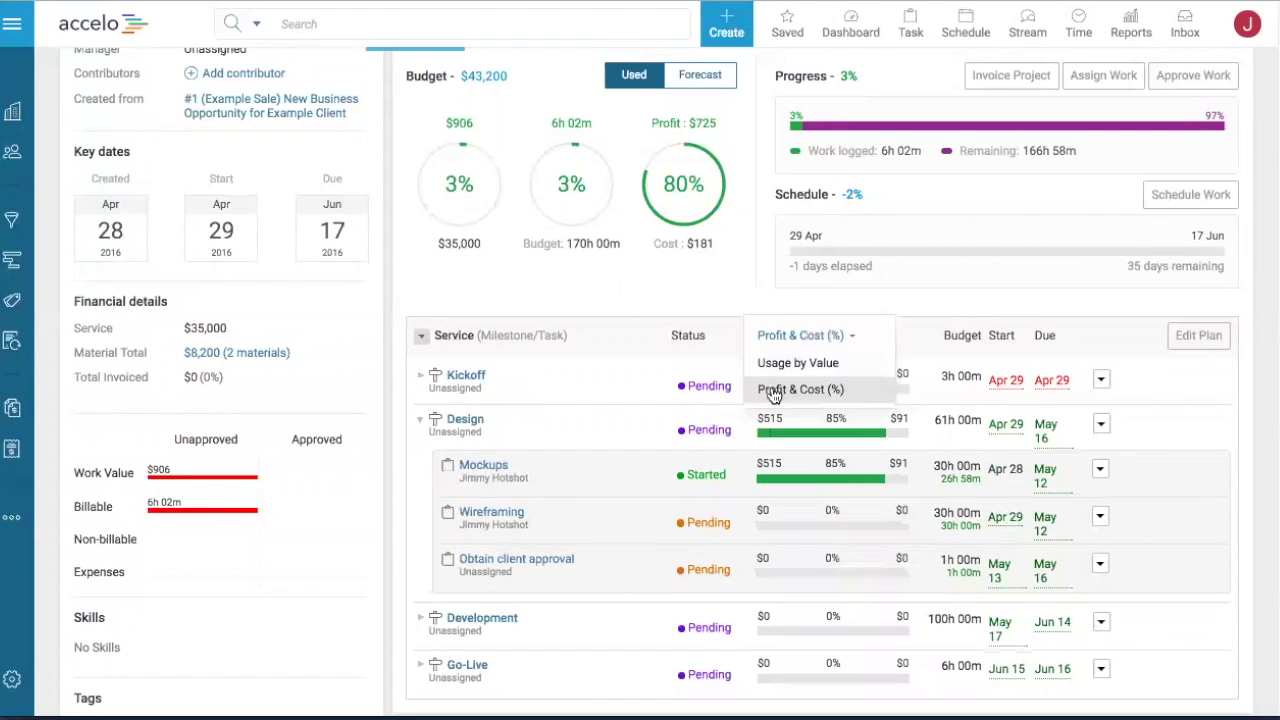
mouse_move(793, 483)
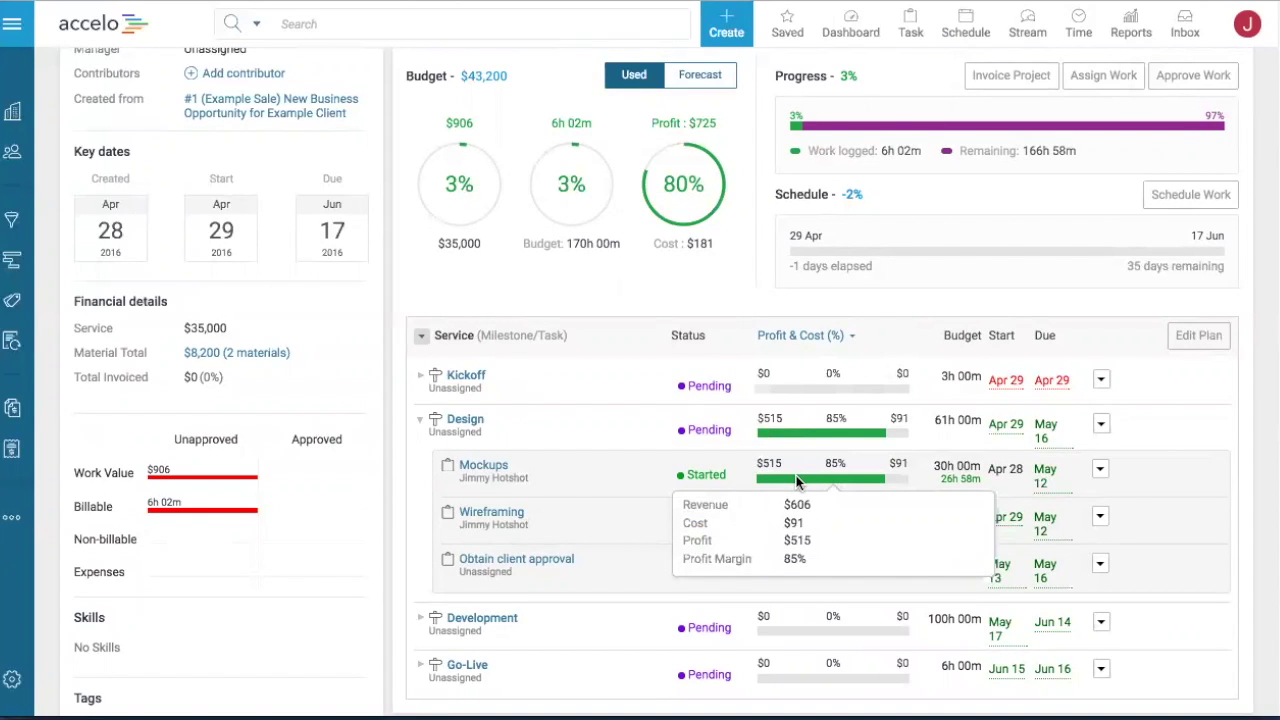
click(421, 425)
scroll(422, 430, up, 3)
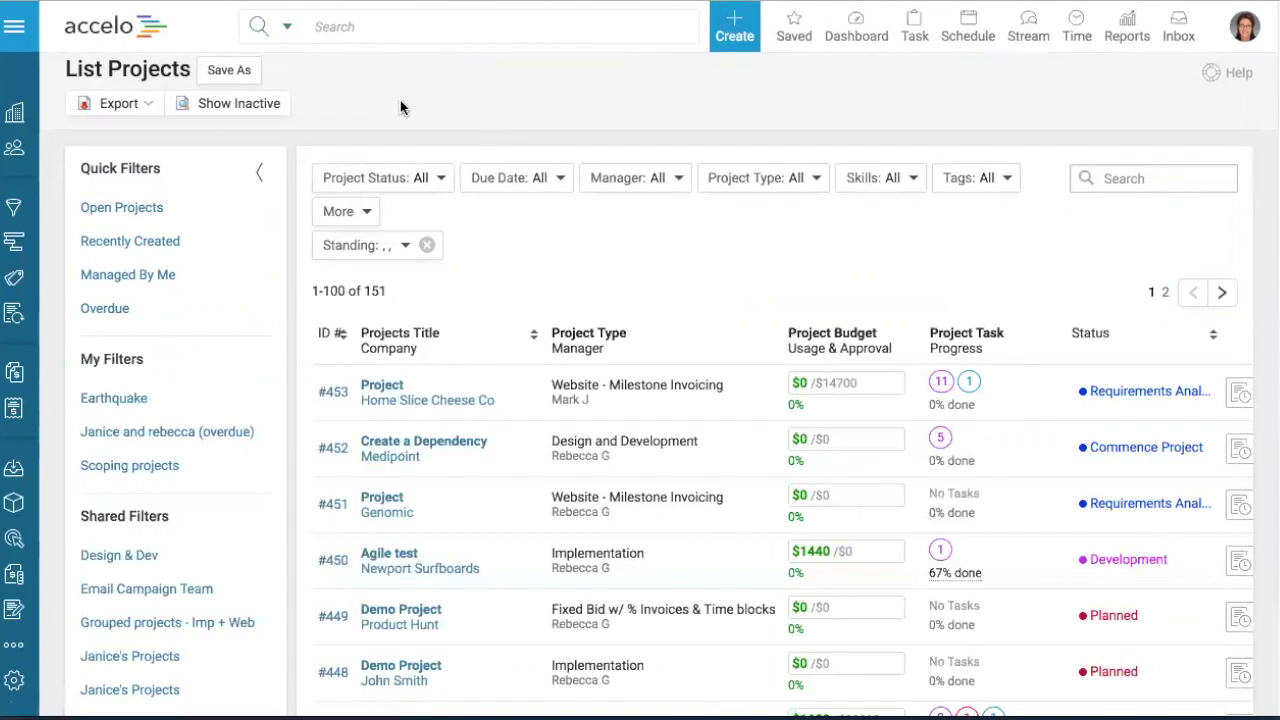
- Apply the saved filter for two managers' overdue projects and examine the listed projects' budget usage and overdue tasks
scroll(400, 100, down, 1)
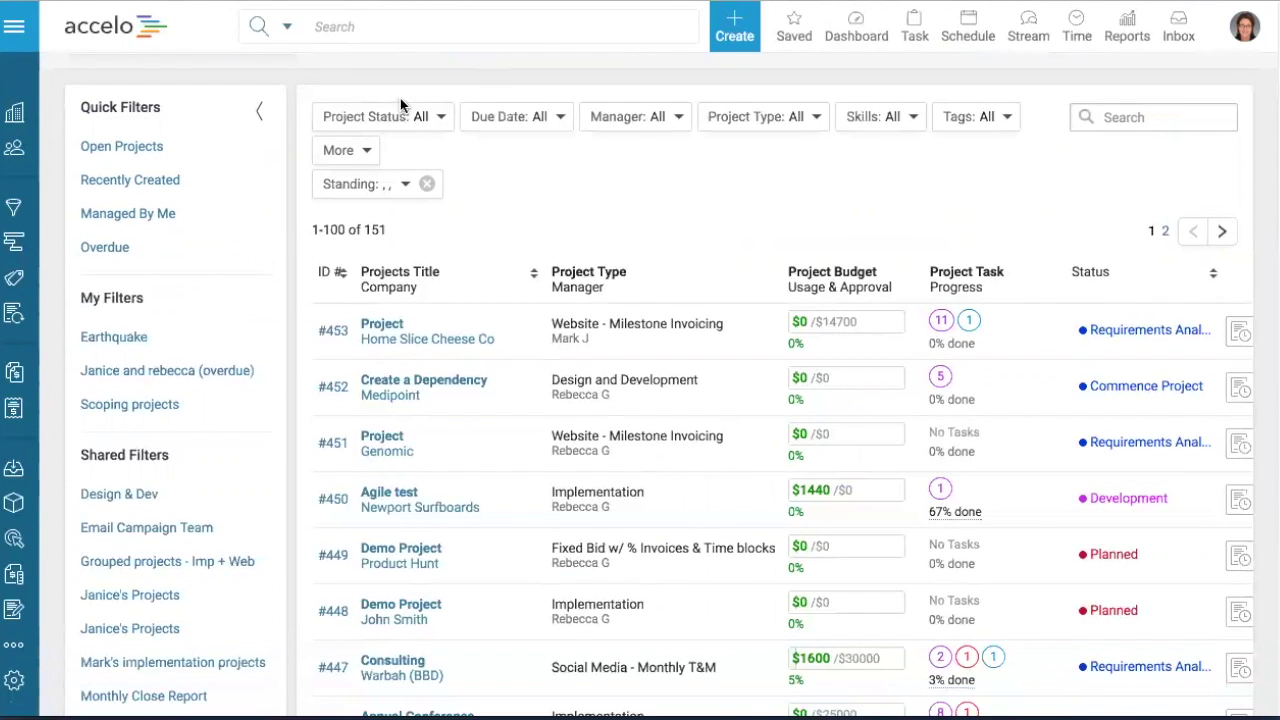
click(142, 374)
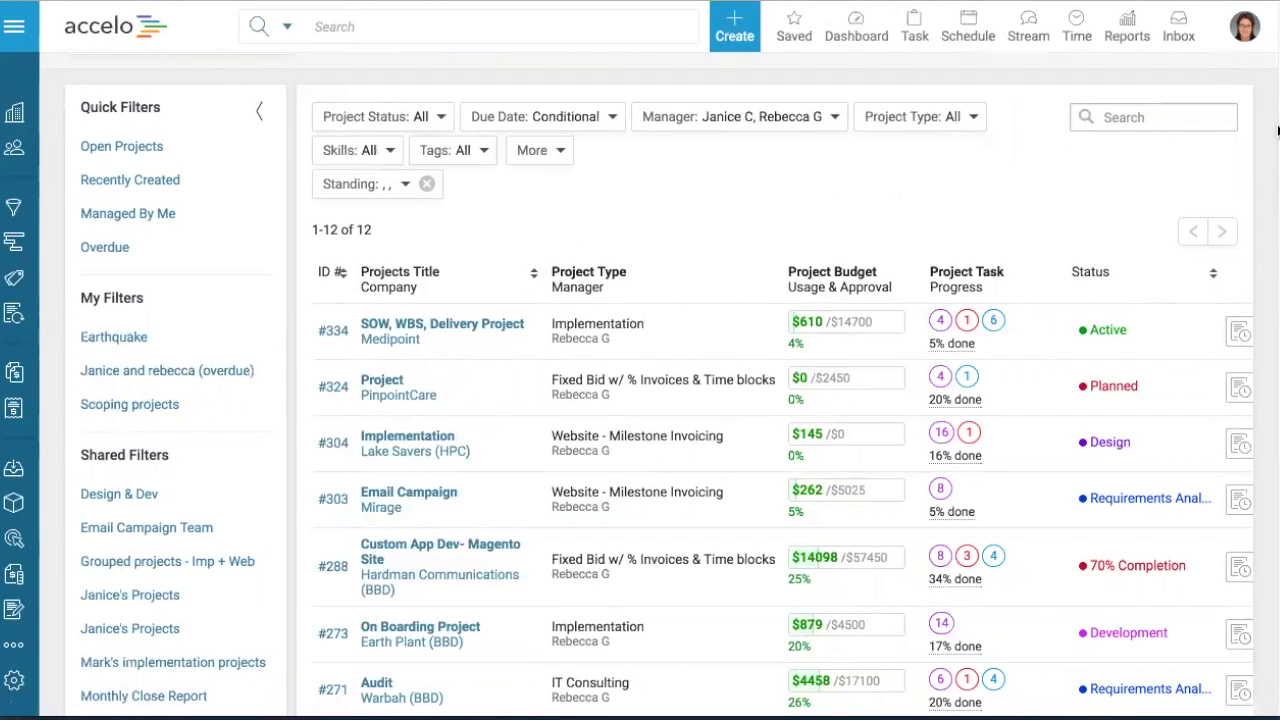
scroll(1277, 128, down, 2)
scroll(1270, 200, down, 2)
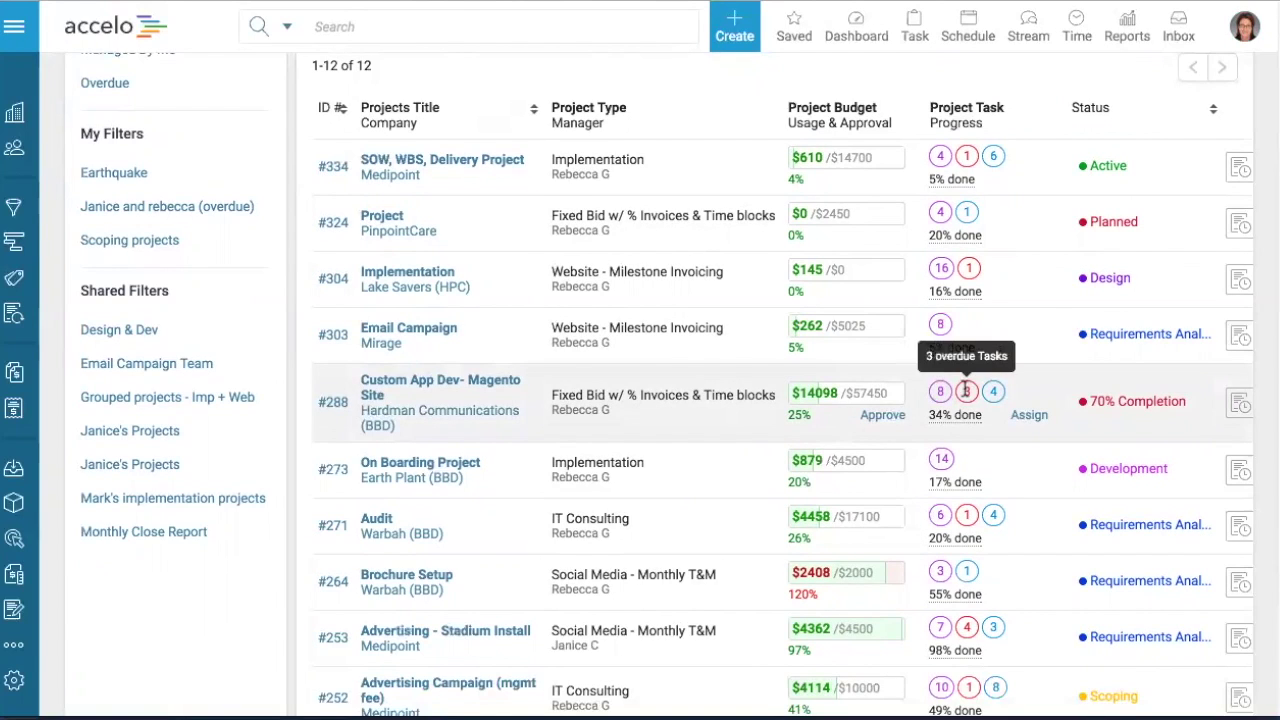
mouse_move(937, 391)
scroll(965, 392, down, 1)
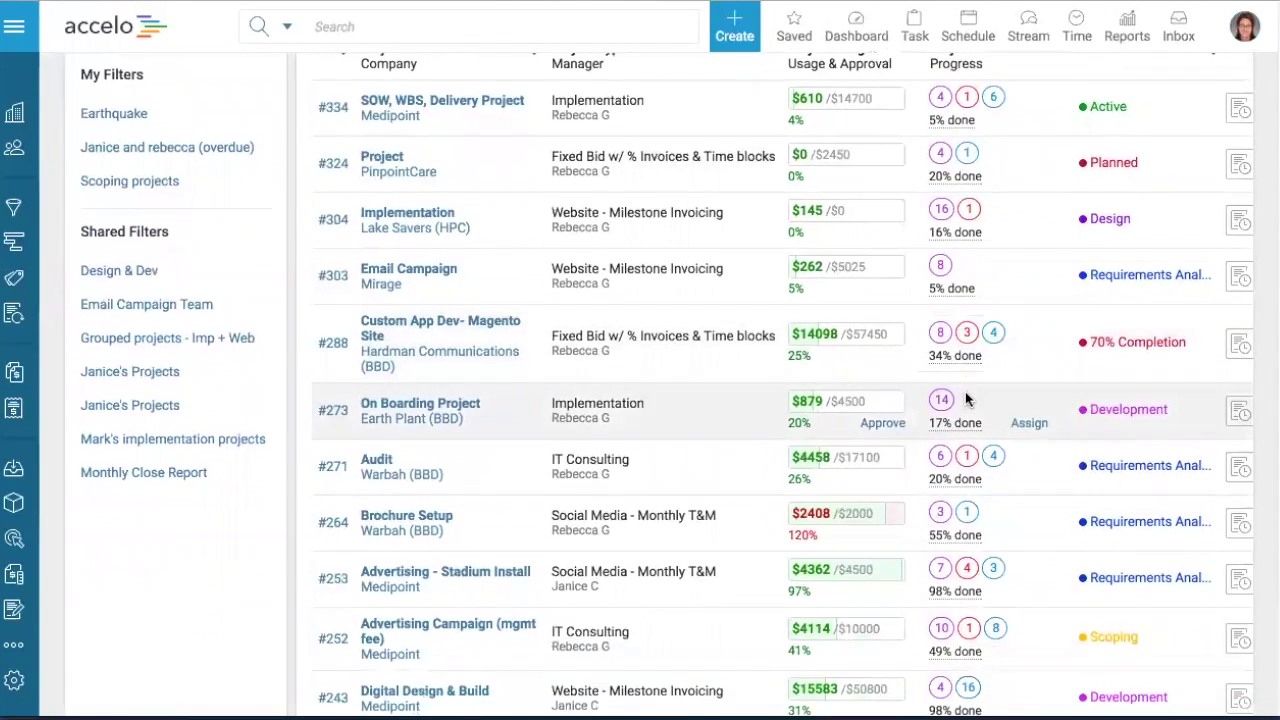
scroll(965, 395, up, 2)
scroll(771, 262, up, 2)
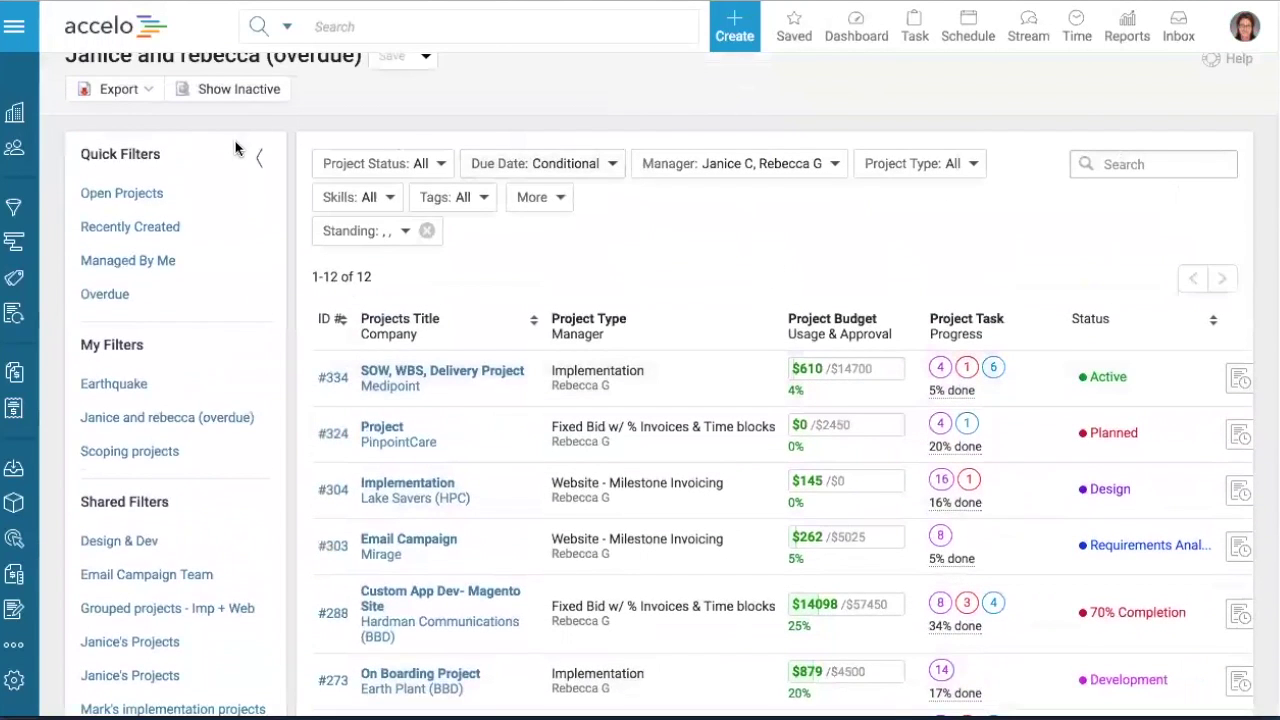
- Collapse the project list's filter sidebar and open the Project Dashboard
click(257, 157)
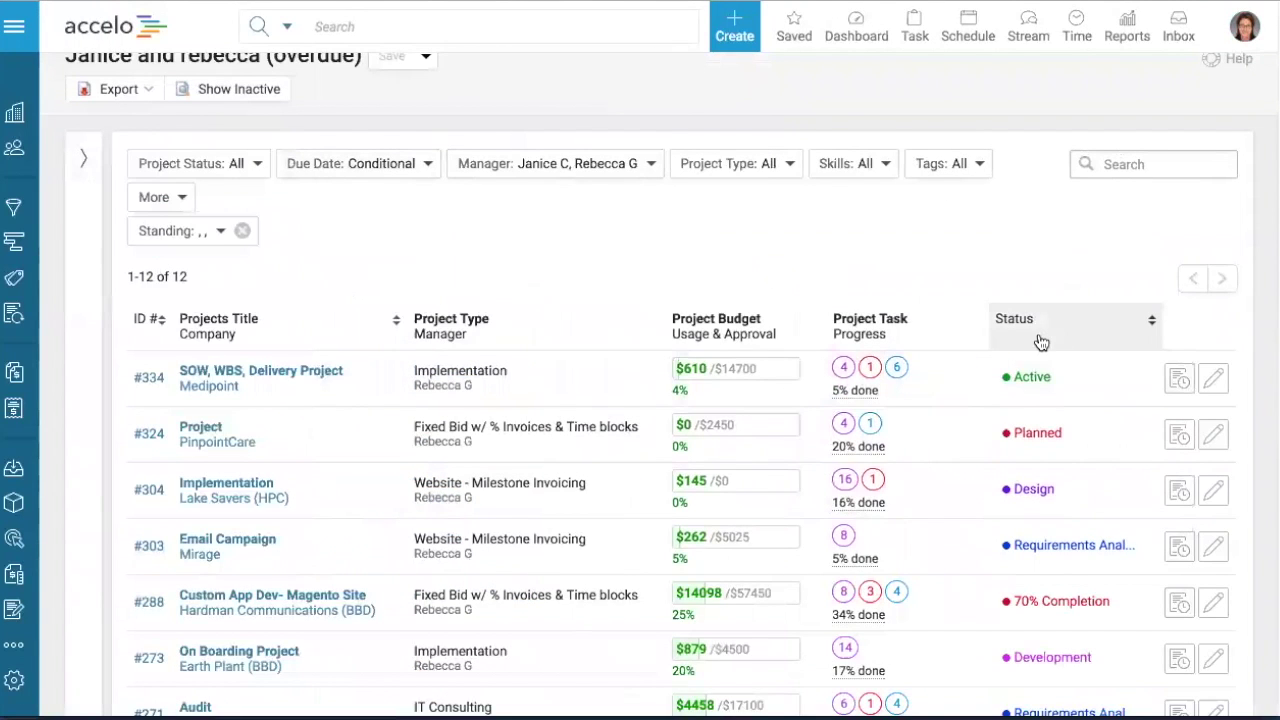
scroll(1040, 342, up, 1)
mouse_move(862, 40)
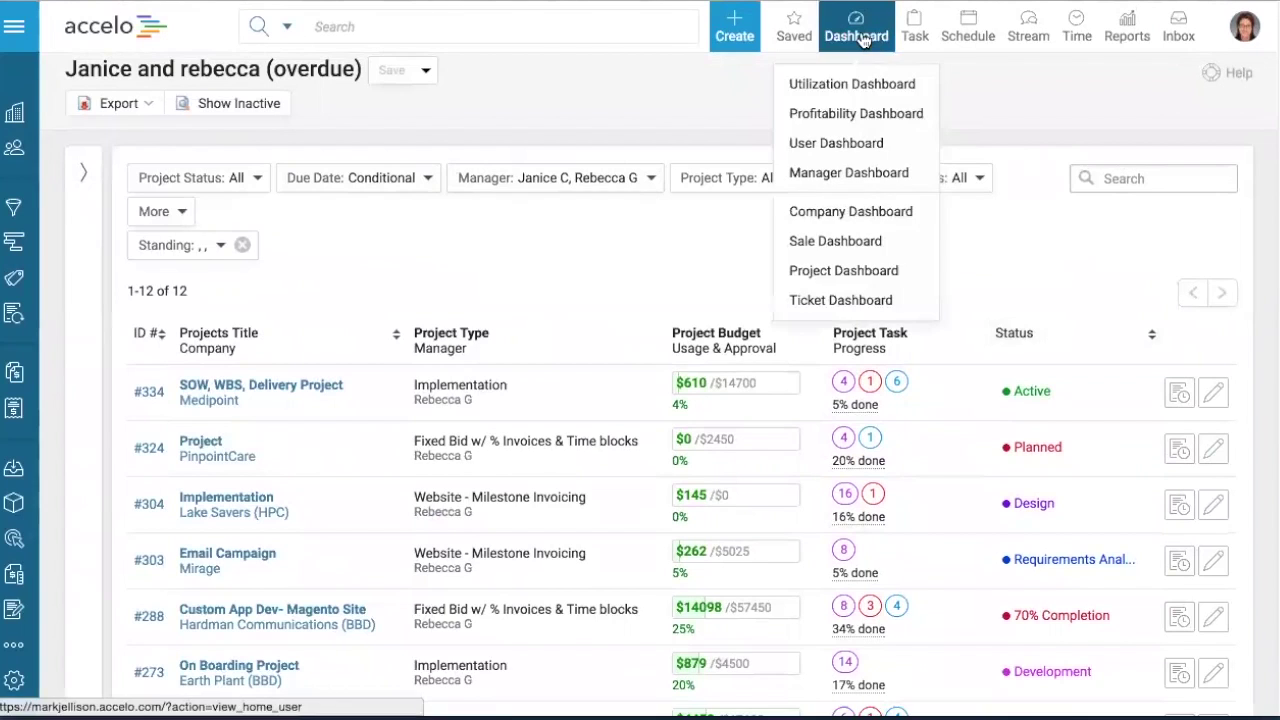
click(836, 273)
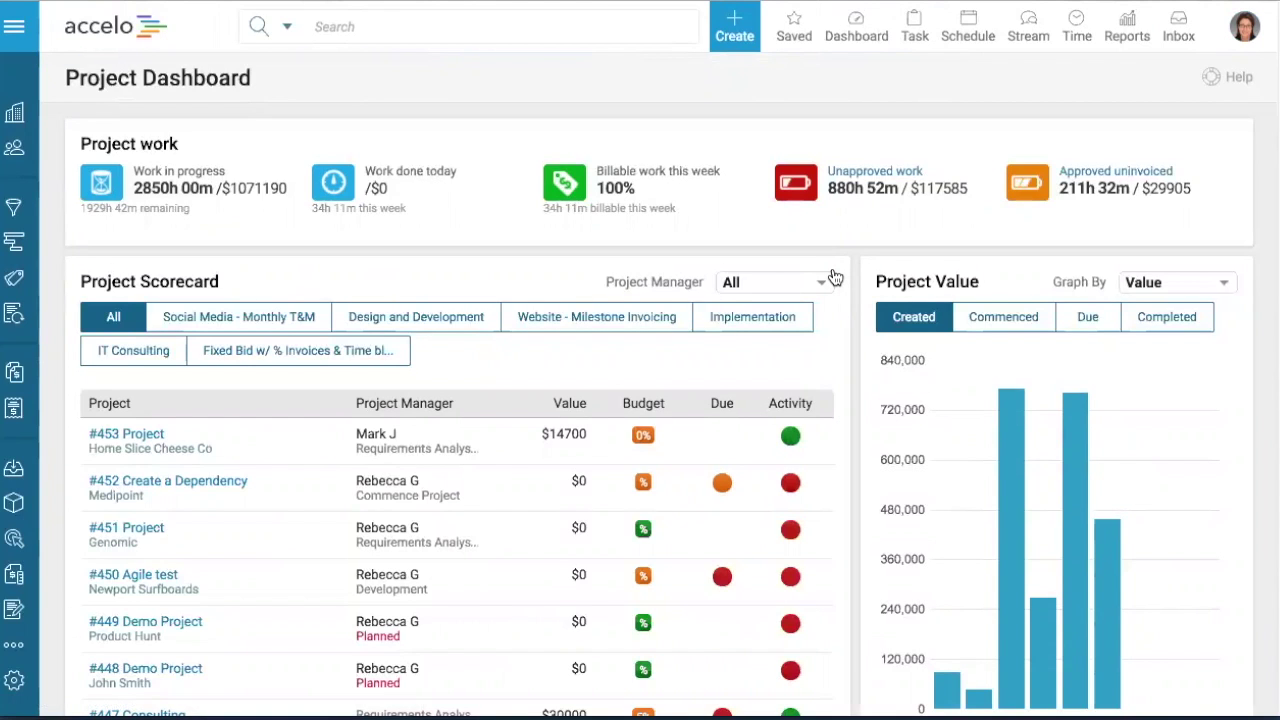
- Filter the Project Scorecard to one project manager and examine the projects' budget, due date and recent activity details
click(800, 285)
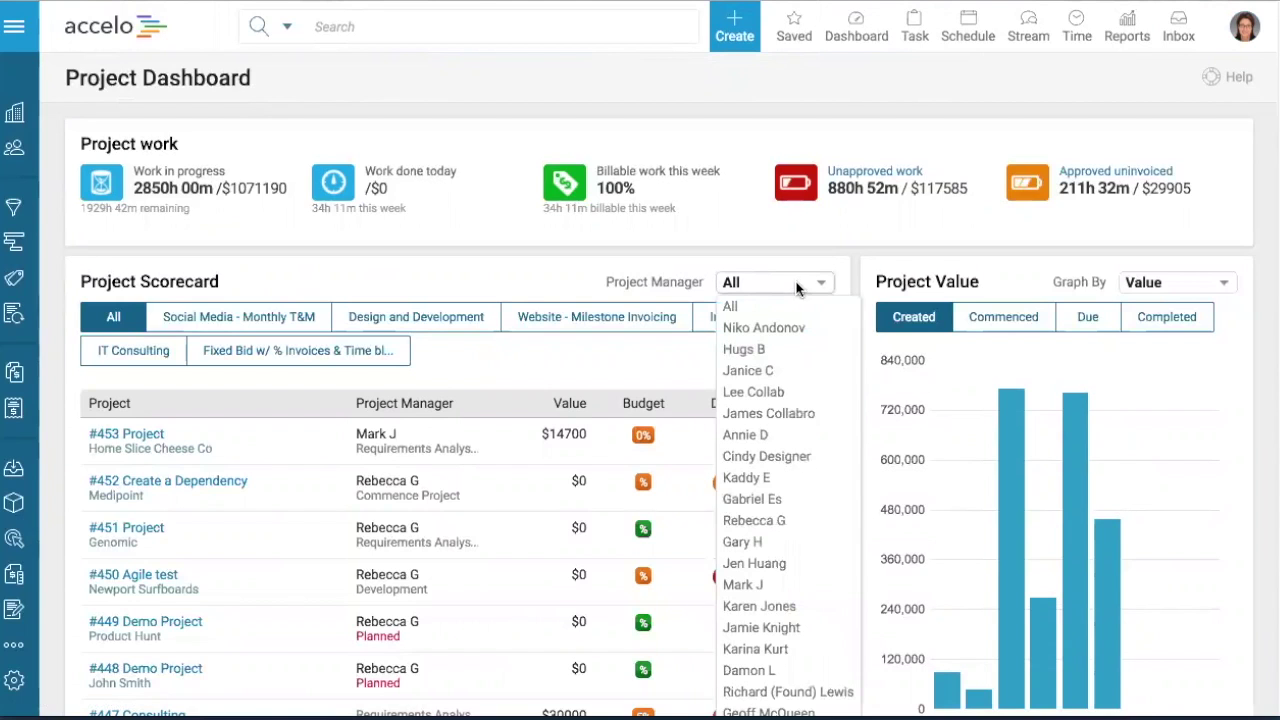
click(760, 371)
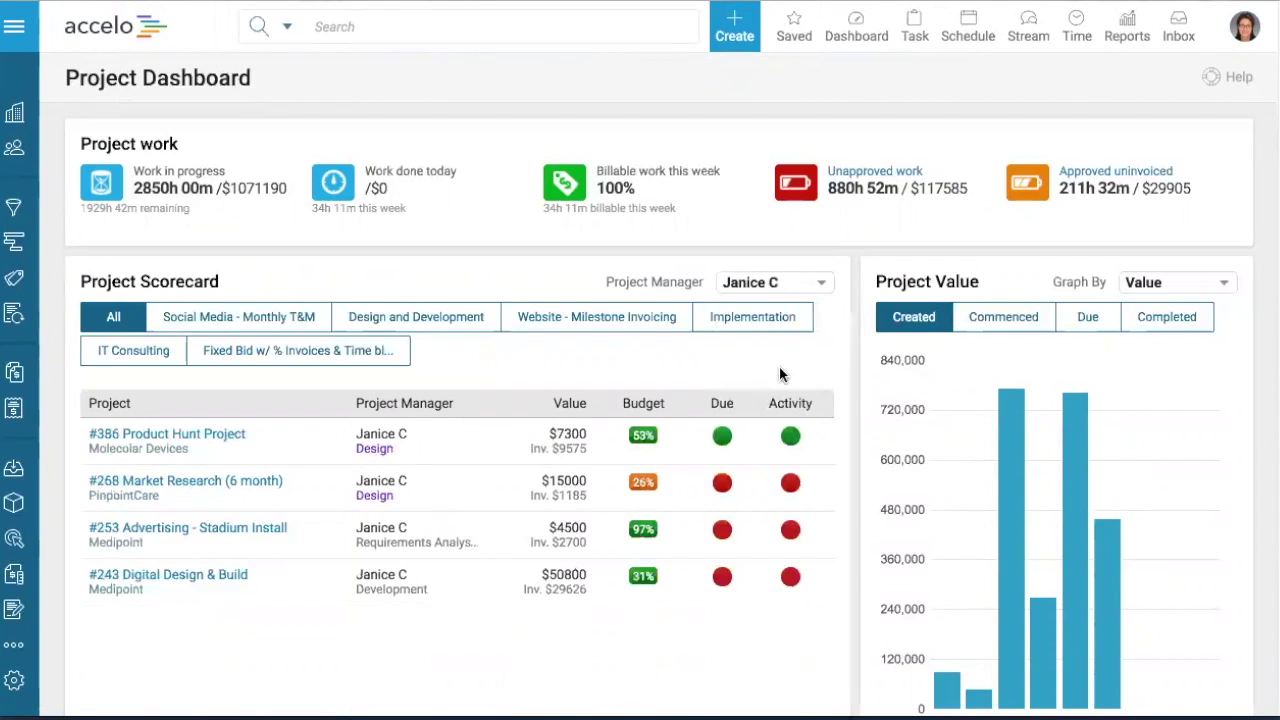
scroll(824, 358, down, 2)
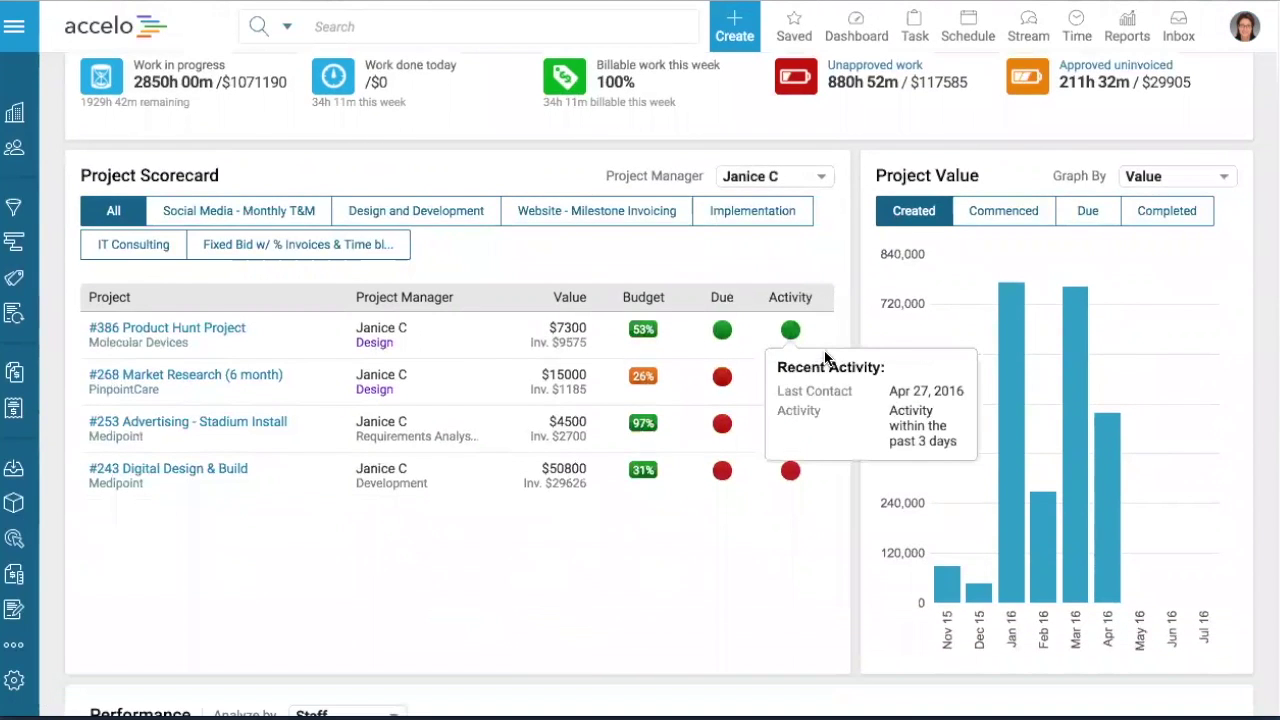
mouse_move(646, 331)
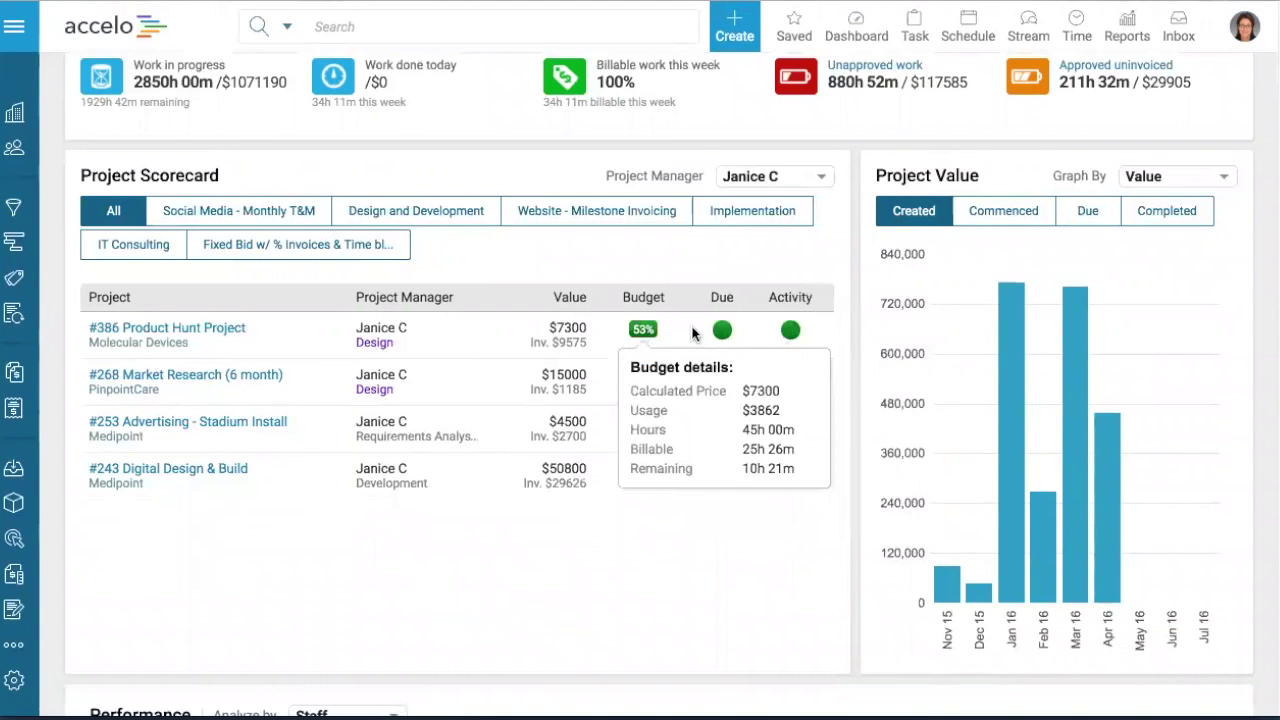
mouse_move(785, 332)
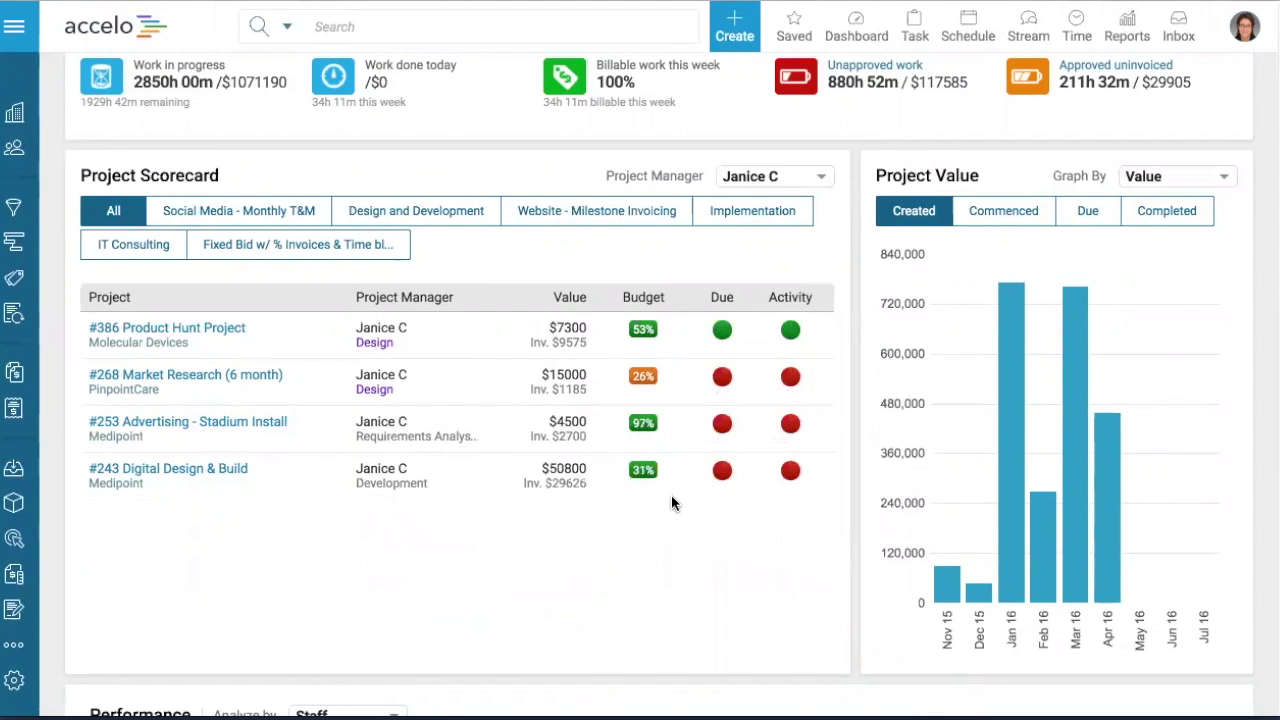
mouse_move(728, 386)
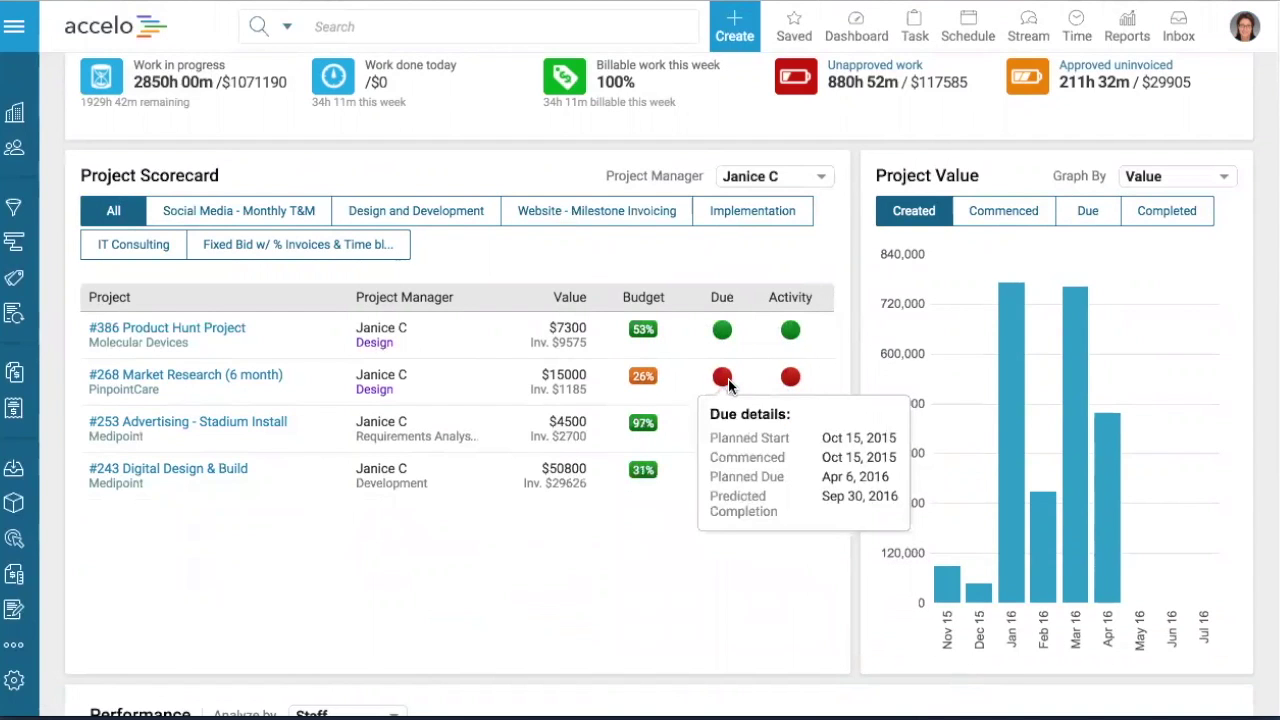
mouse_move(786, 380)
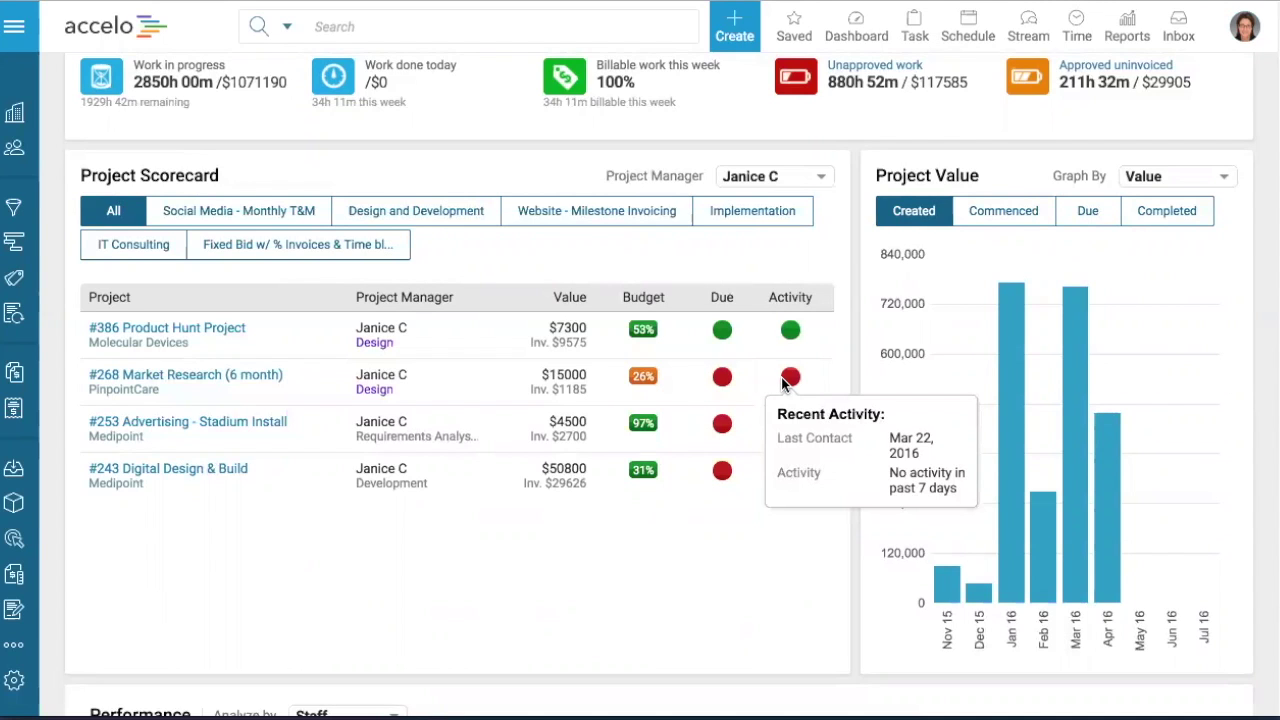
- Progress Example Website Project with Move to Active + Invoice and save the internal alert about beginning and invoicing the project
scroll(782, 383, up, 2)
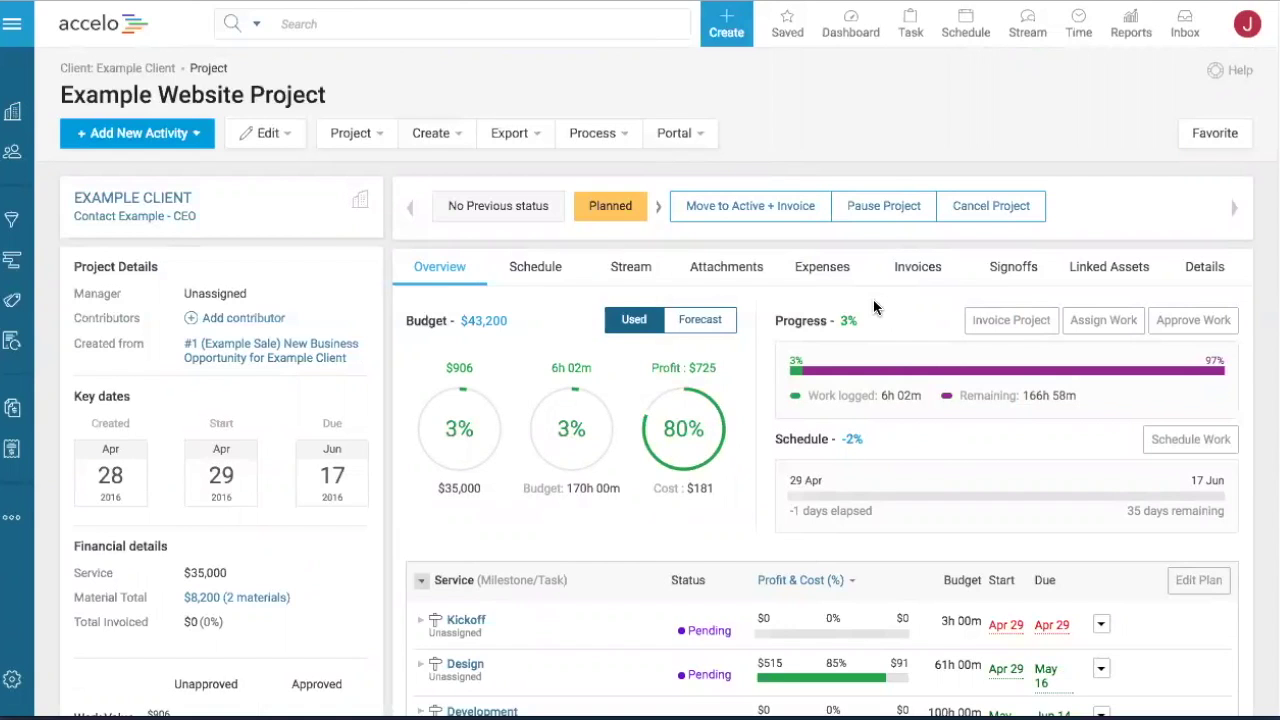
click(716, 216)
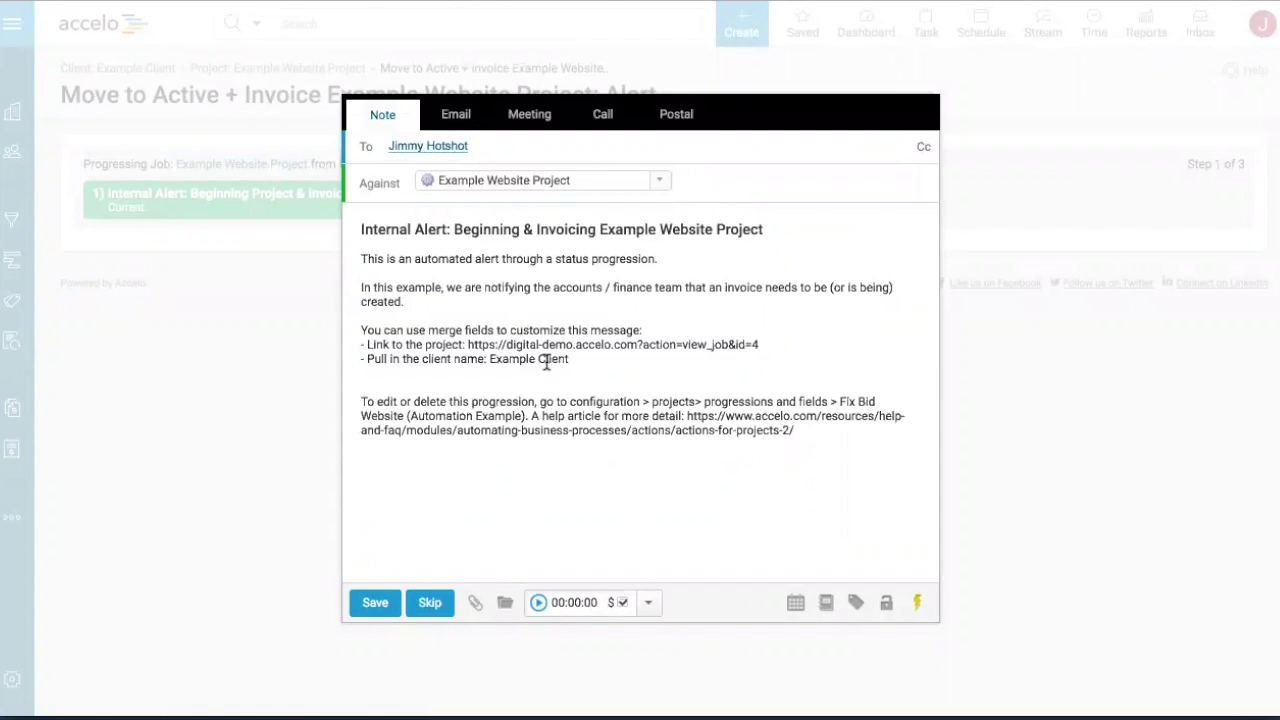
click(372, 604)
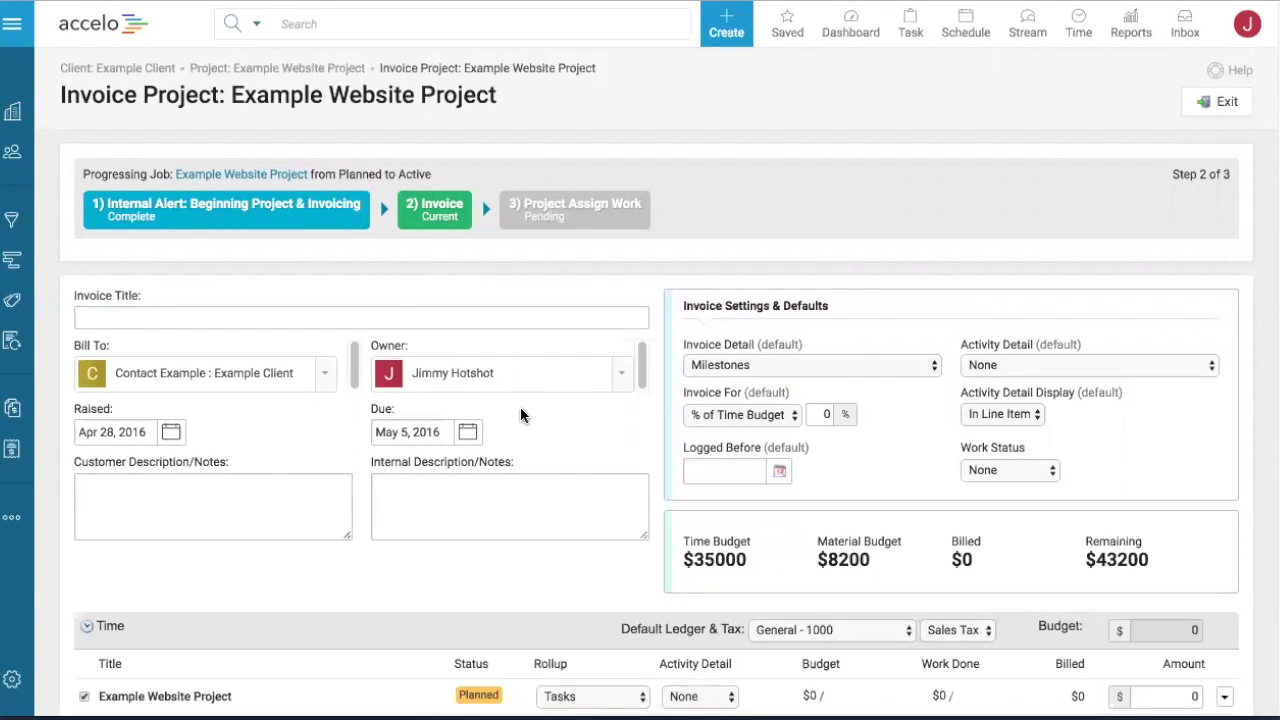
- Title the project invoice "30% On project start"
click(389, 320)
text(30)
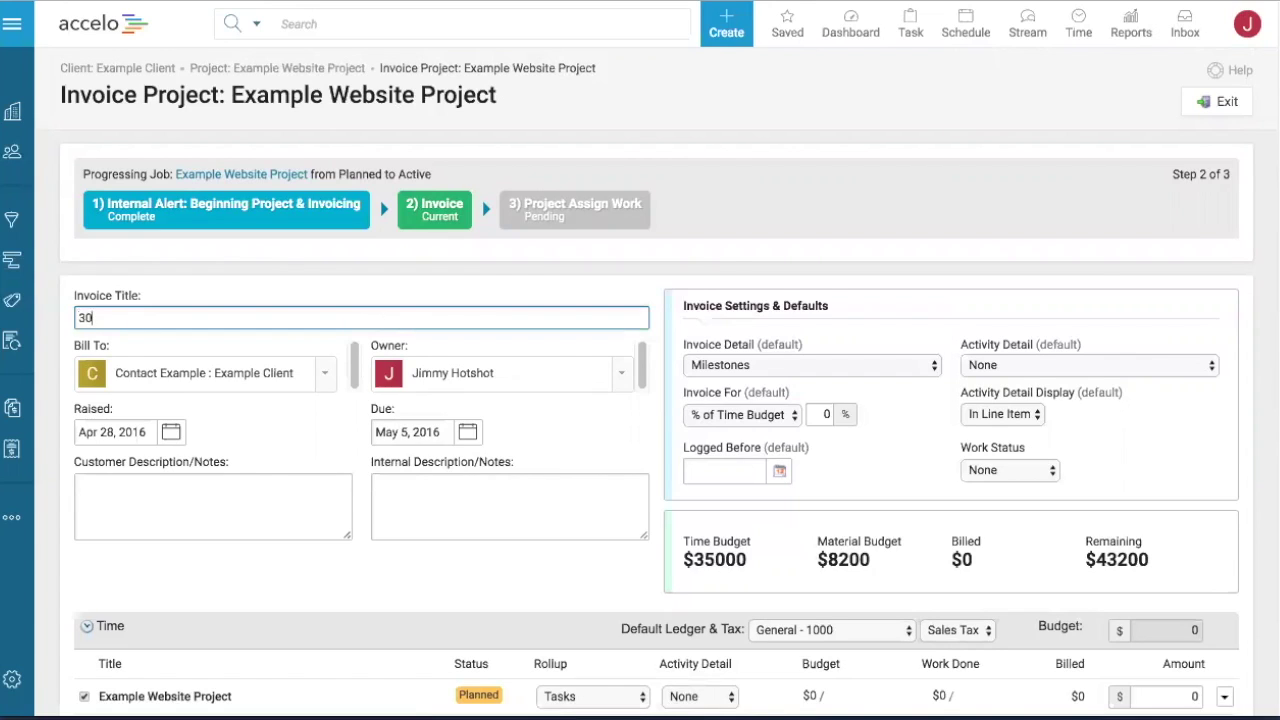
text(% On project start)
click(645, 283)
scroll(645, 283, down, 1)
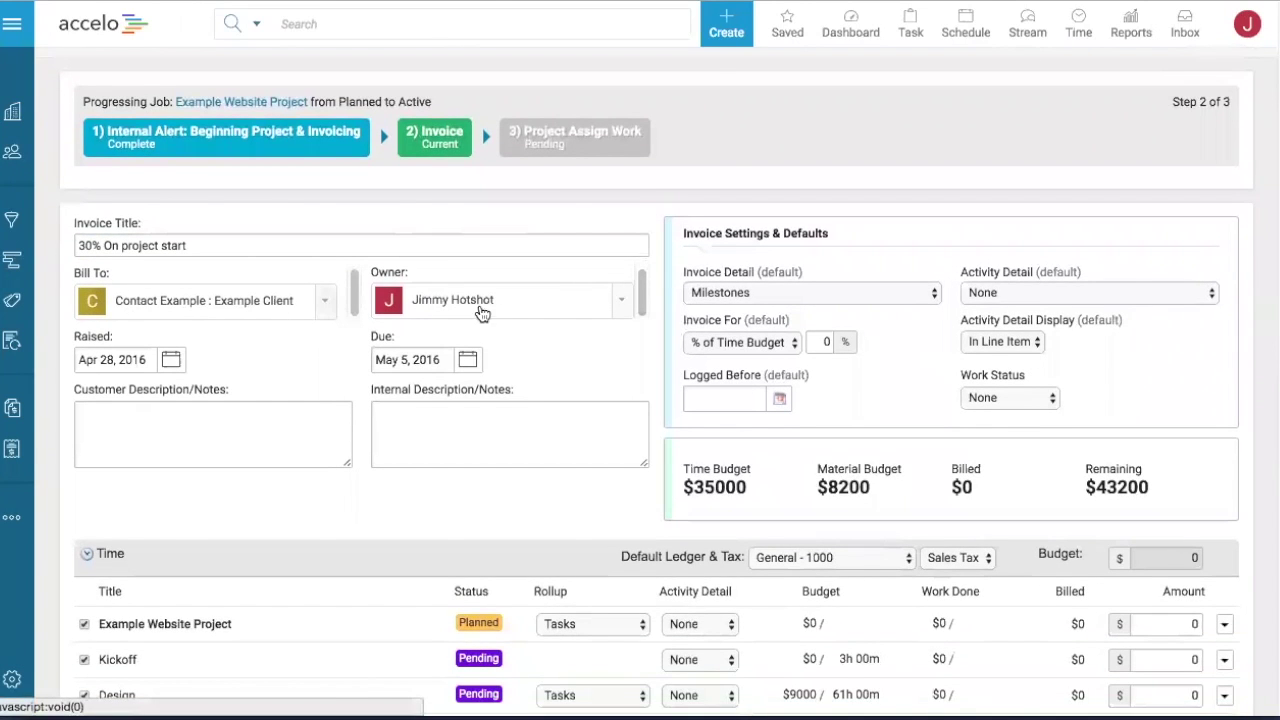
- Examine the invoice's available Bill To contacts and its Time and Materials lines
click(150, 305)
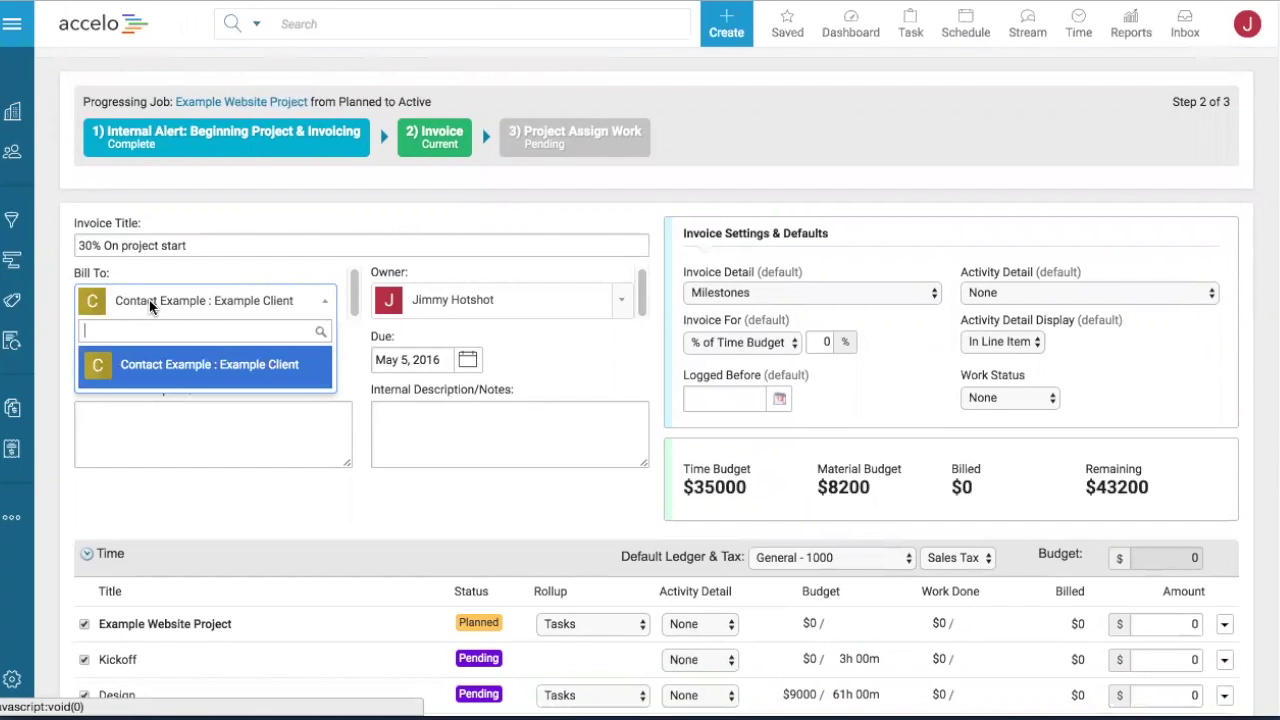
click(82, 506)
scroll(82, 506, down, 3)
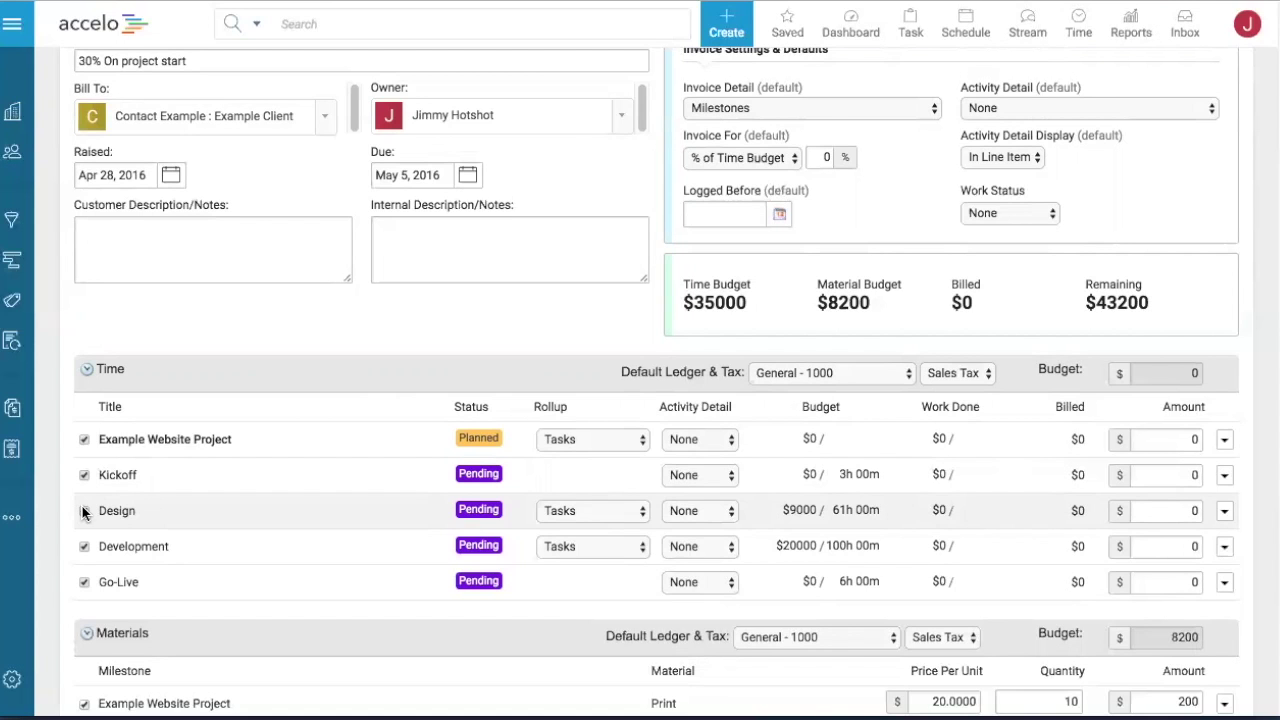
scroll(1212, 220, up, 3)
scroll(1212, 220, down, 3)
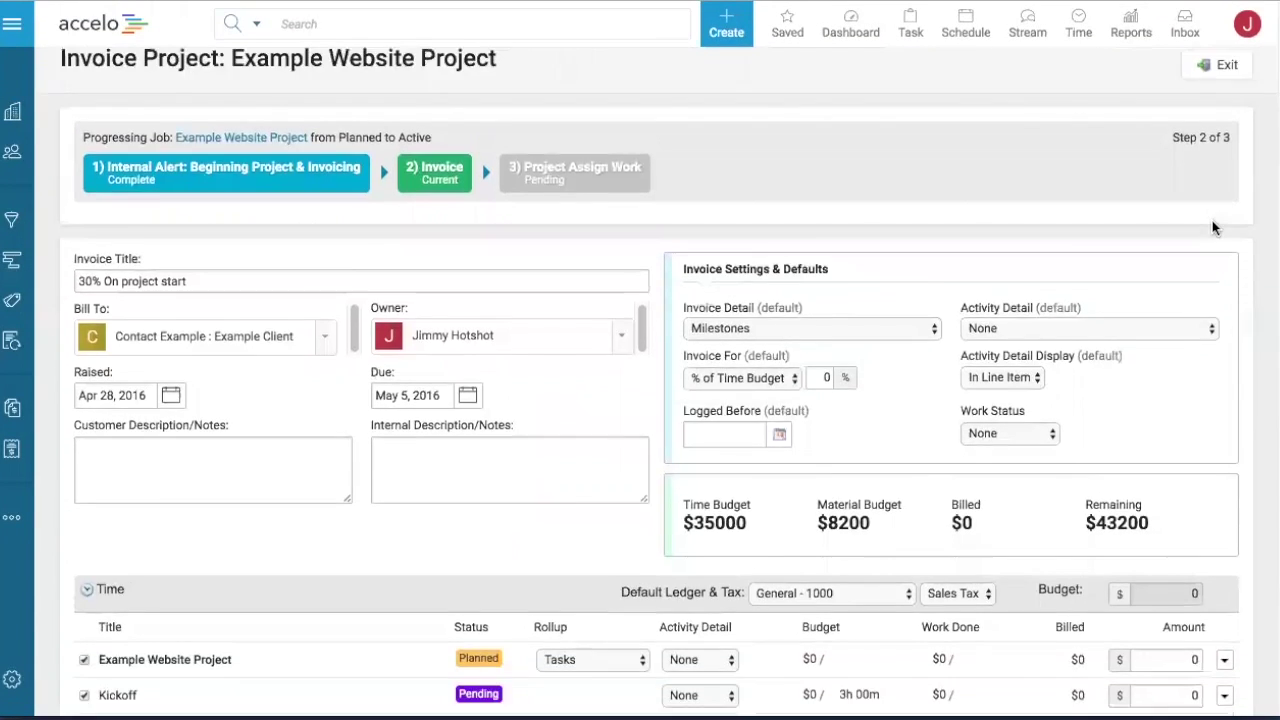
- Set the invoice to bill 30% of the time budget and check the resulting time amounts
click(814, 106)
text(3)
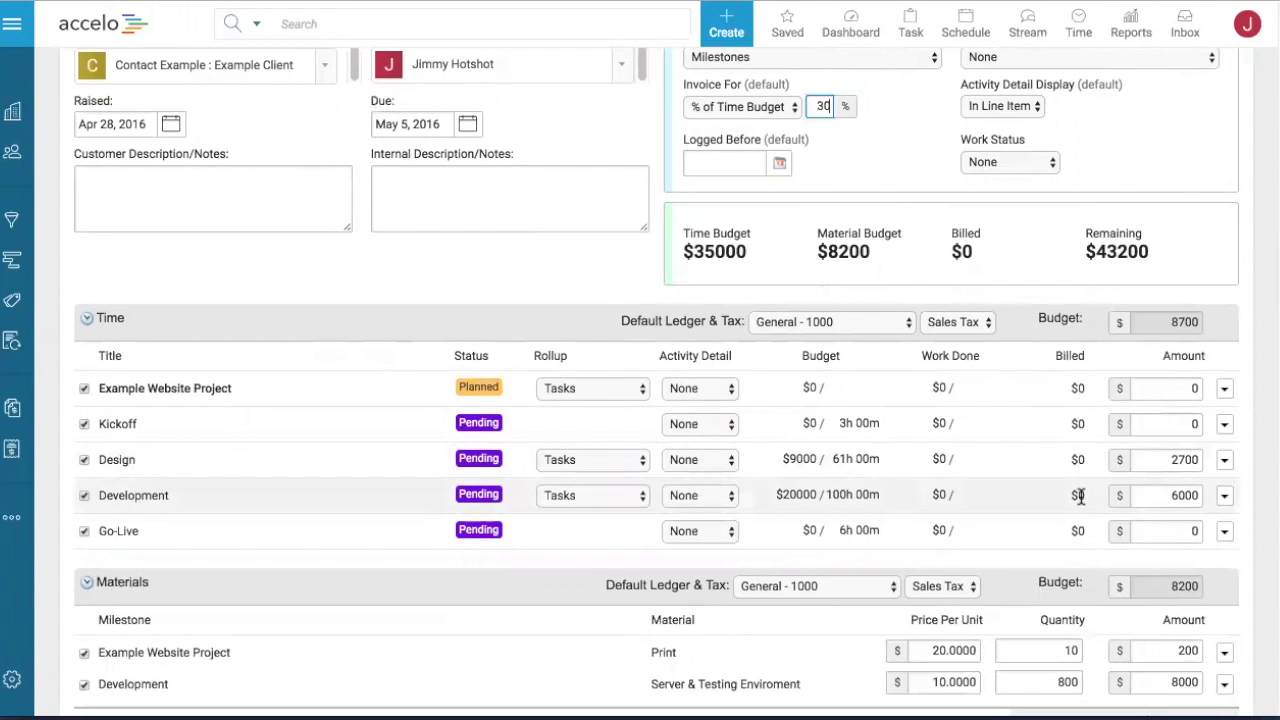
scroll(892, 205, up, 3)
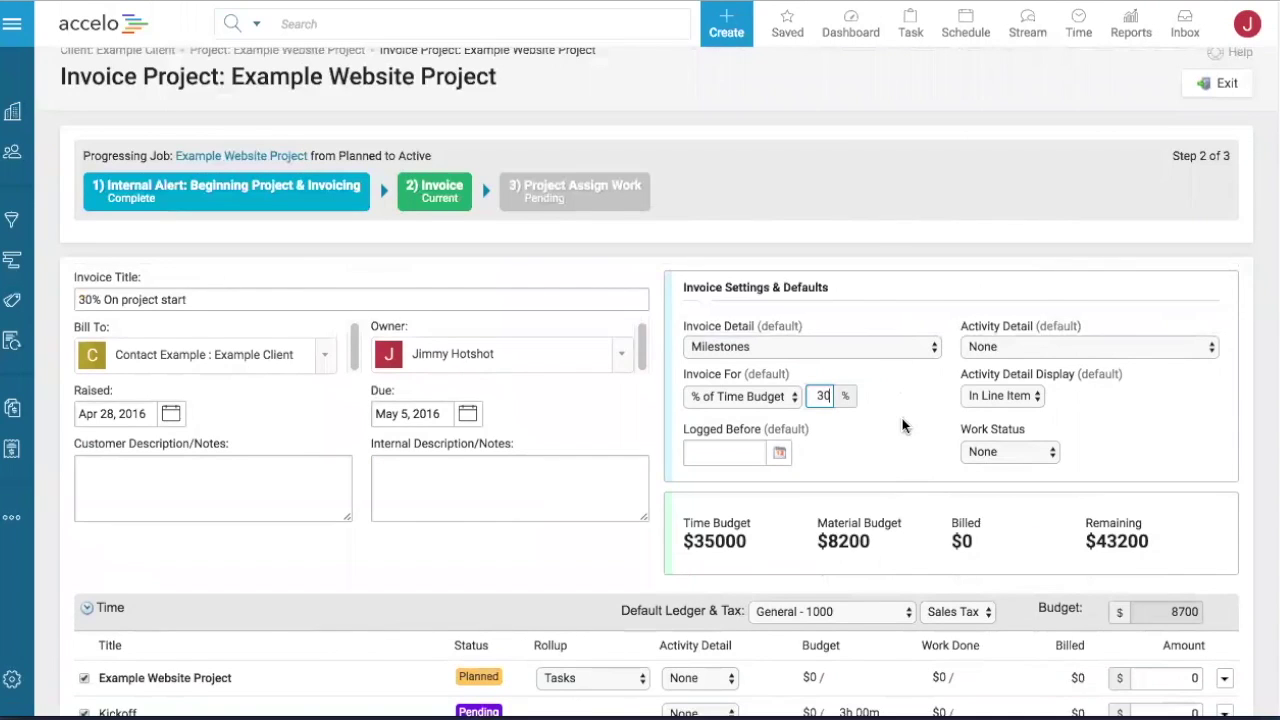
scroll(902, 418, down, 1)
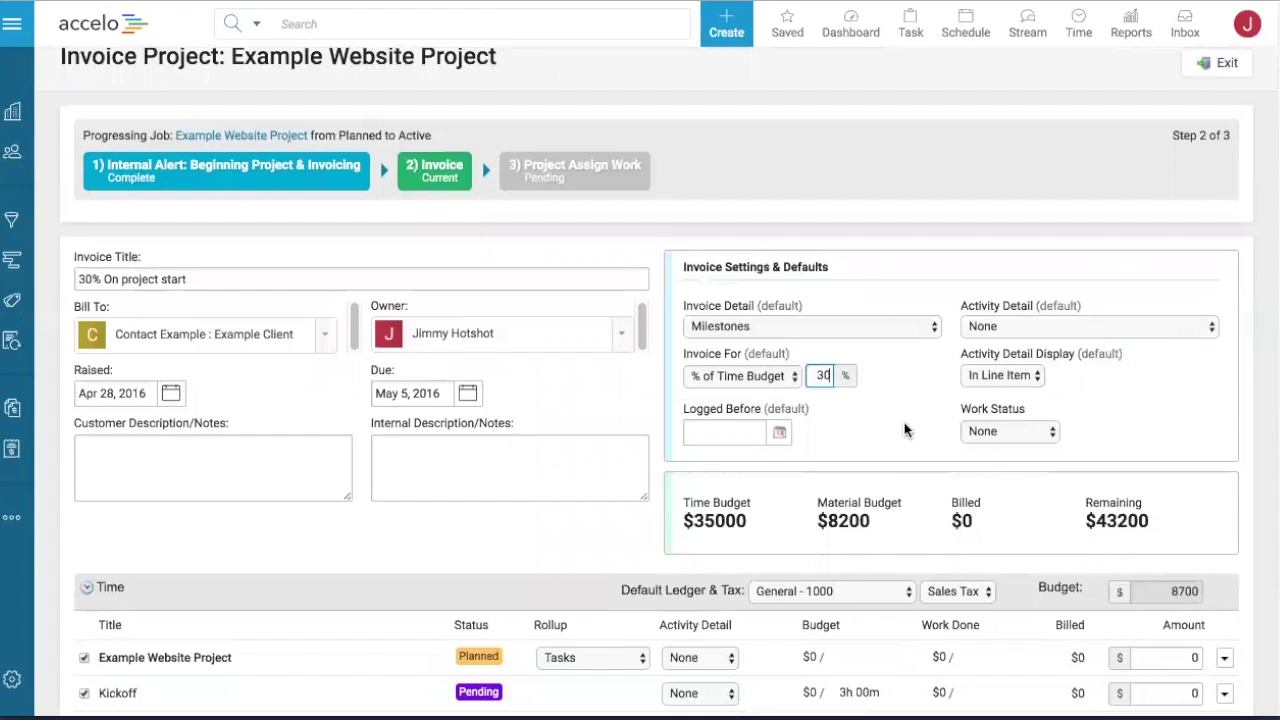
- Invoice for Time & Materials logged before Apr 30, 2016, with the work status set to All Activities
click(740, 375)
click(740, 393)
click(779, 432)
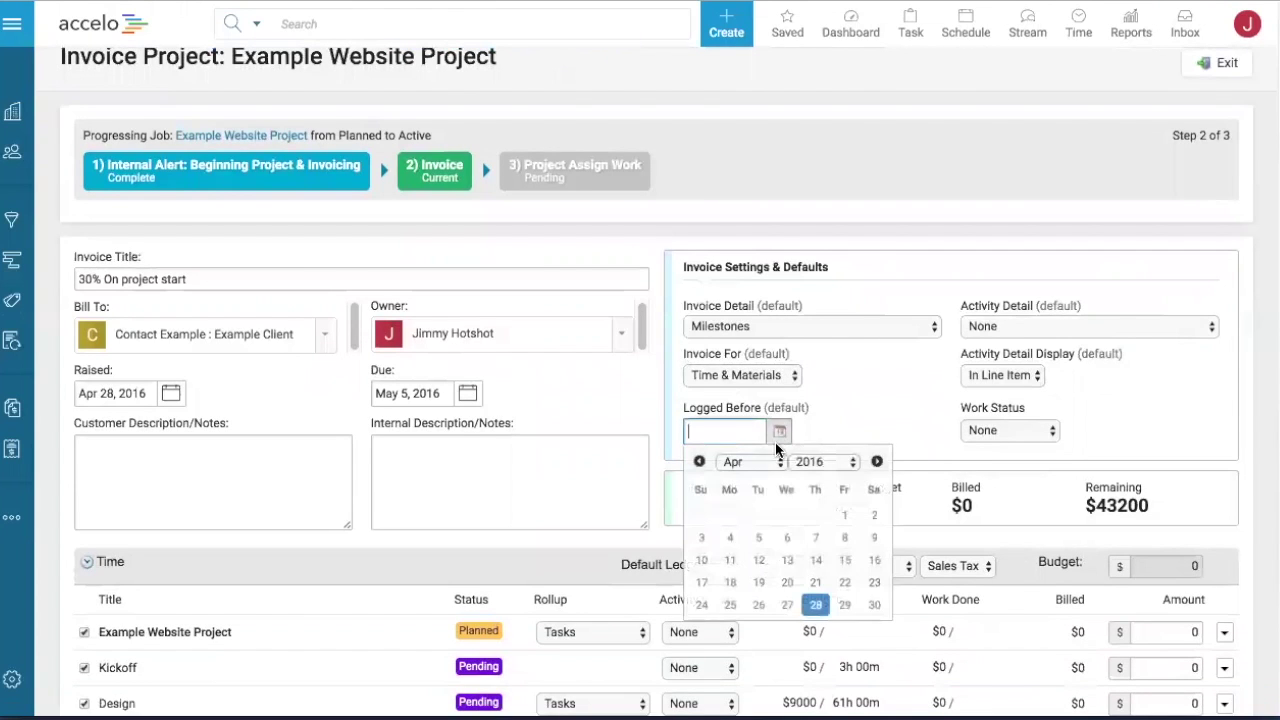
click(874, 604)
click(987, 430)
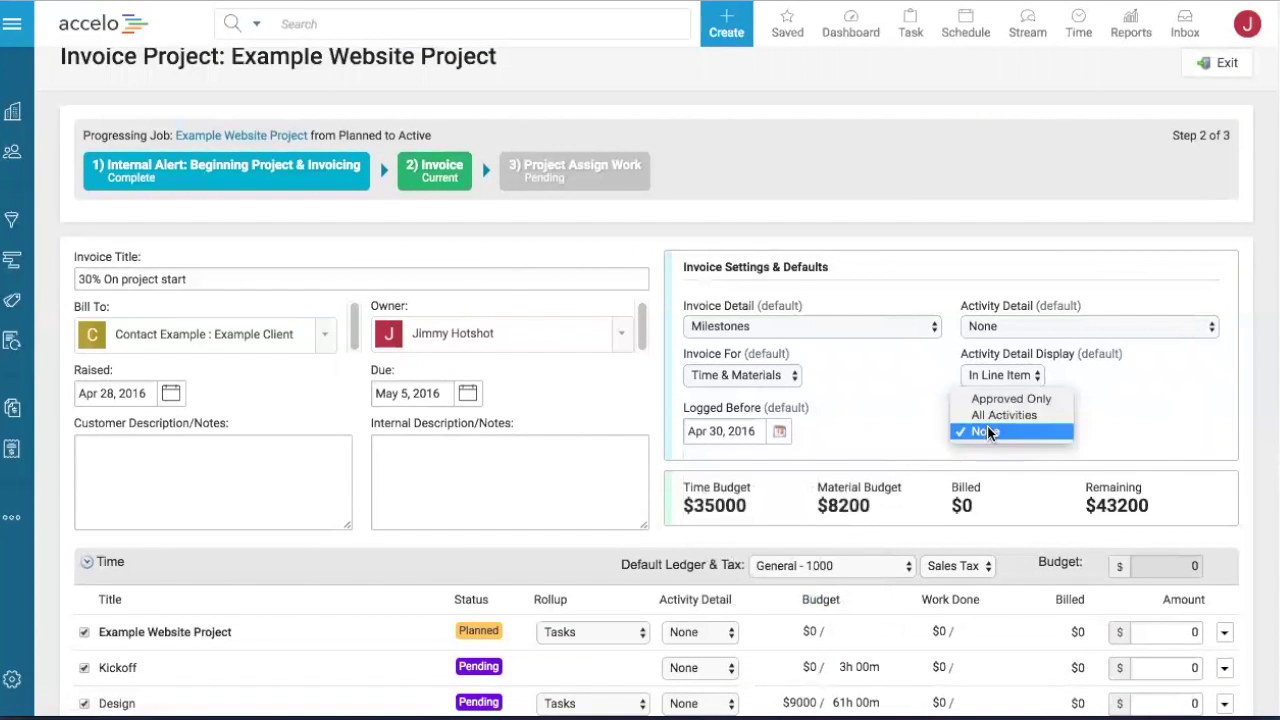
click(1004, 415)
- Set the Design milestone's rollup to None so its tasks are listed separately on the invoice
scroll(1232, 411, down, 1)
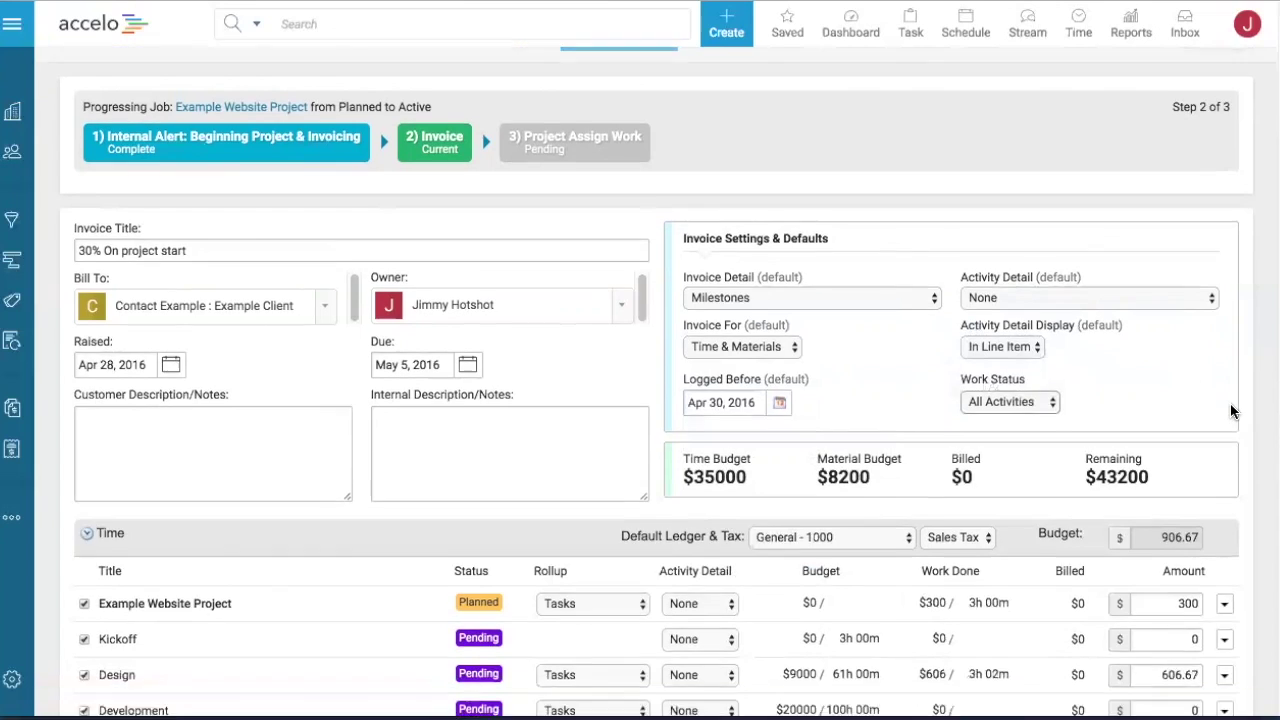
scroll(1232, 411, down, 3)
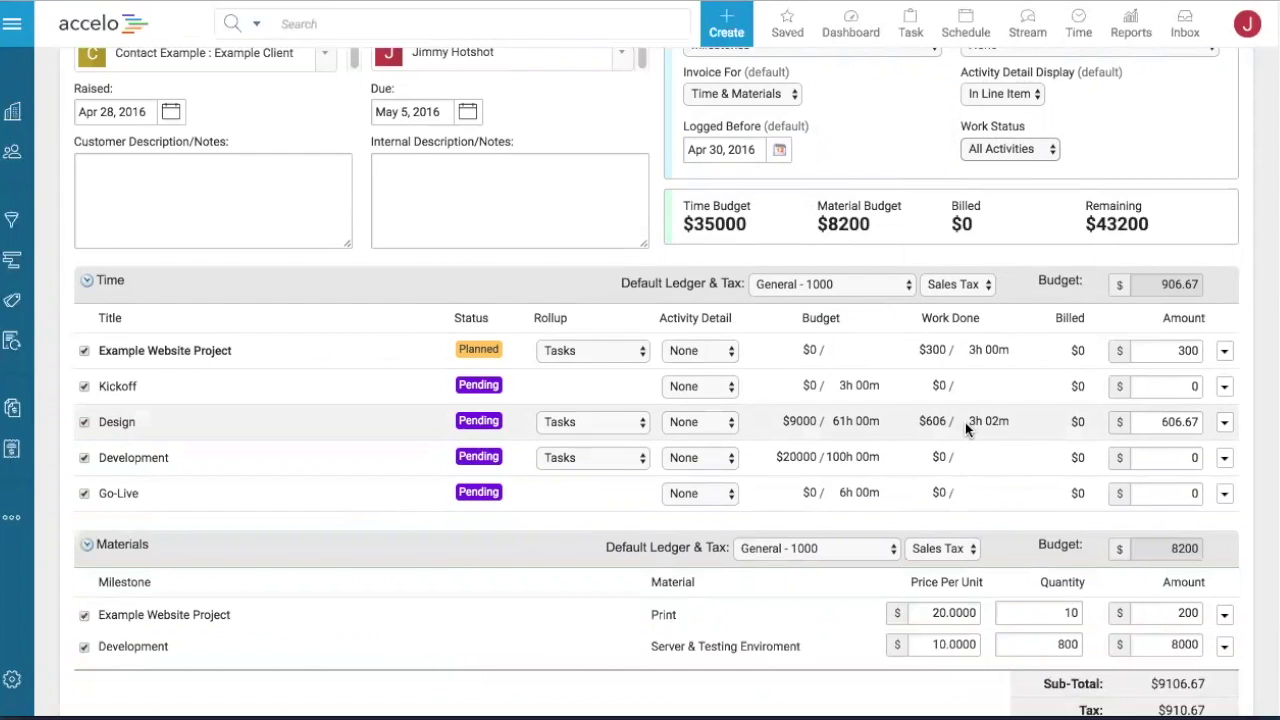
click(567, 422)
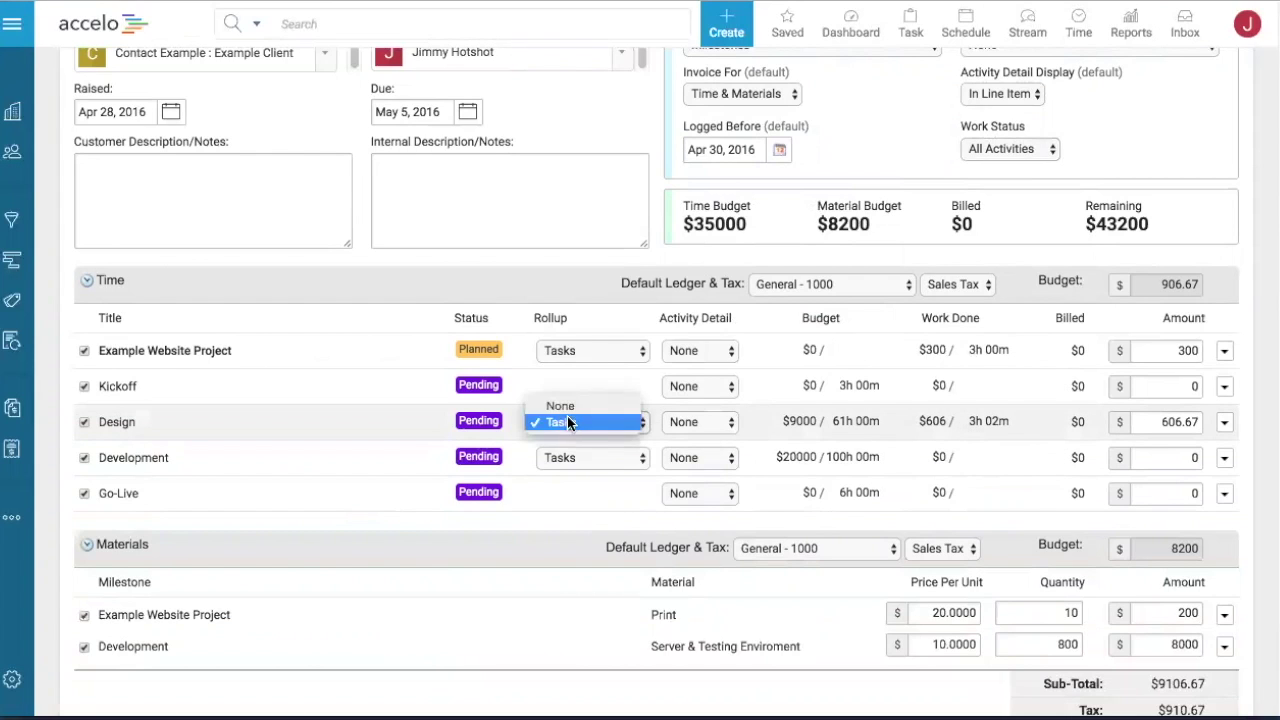
click(562, 406)
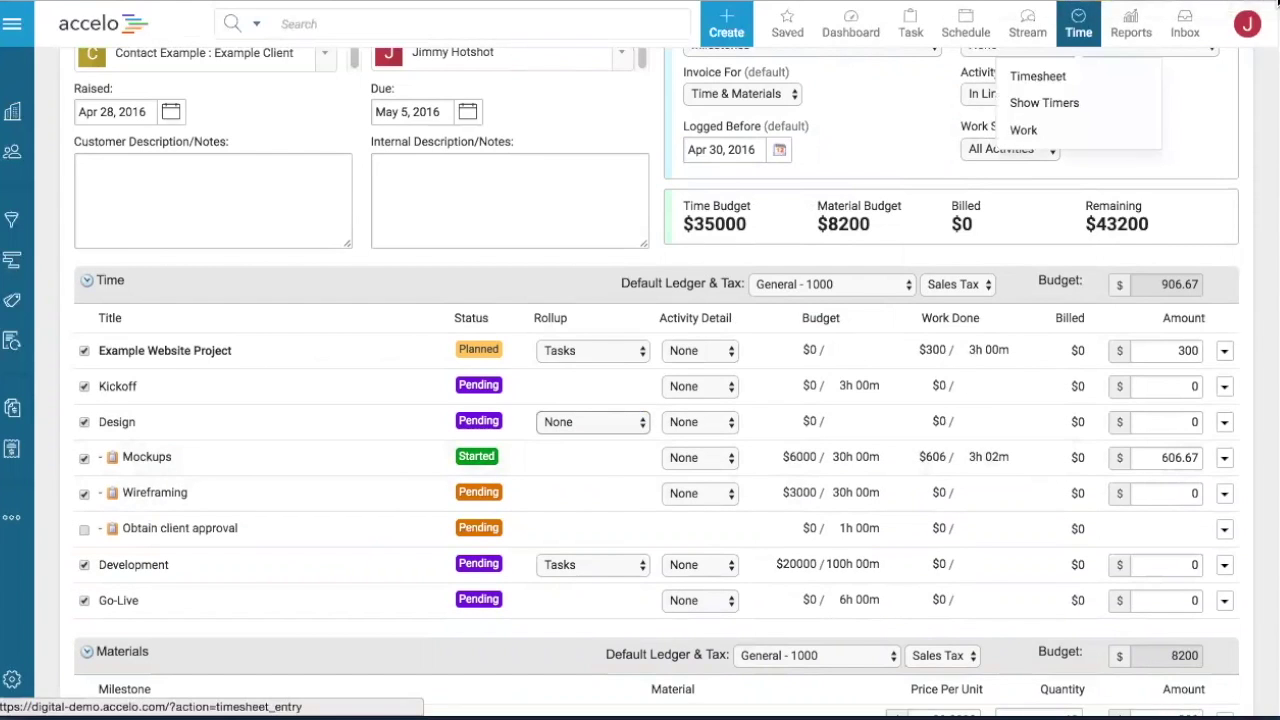
- Assign the Mockups task to the Development - 2000 ledger and save the invoice
click(1224, 458)
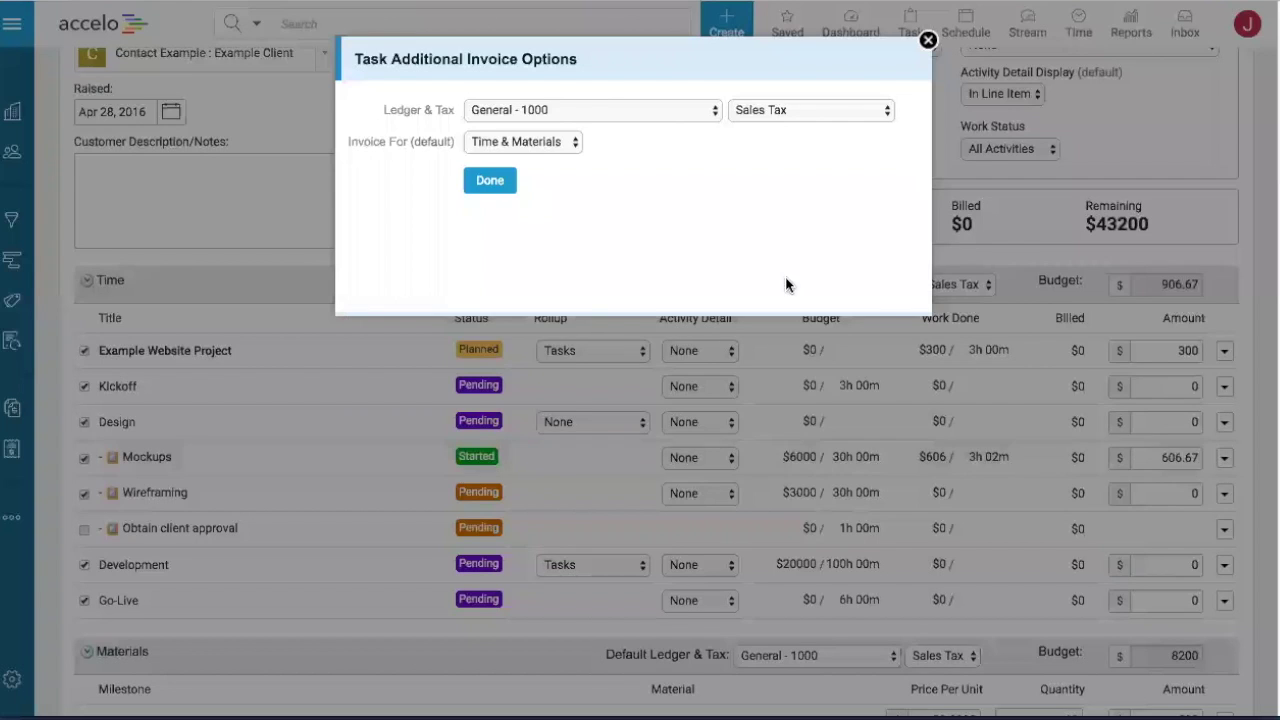
click(530, 111)
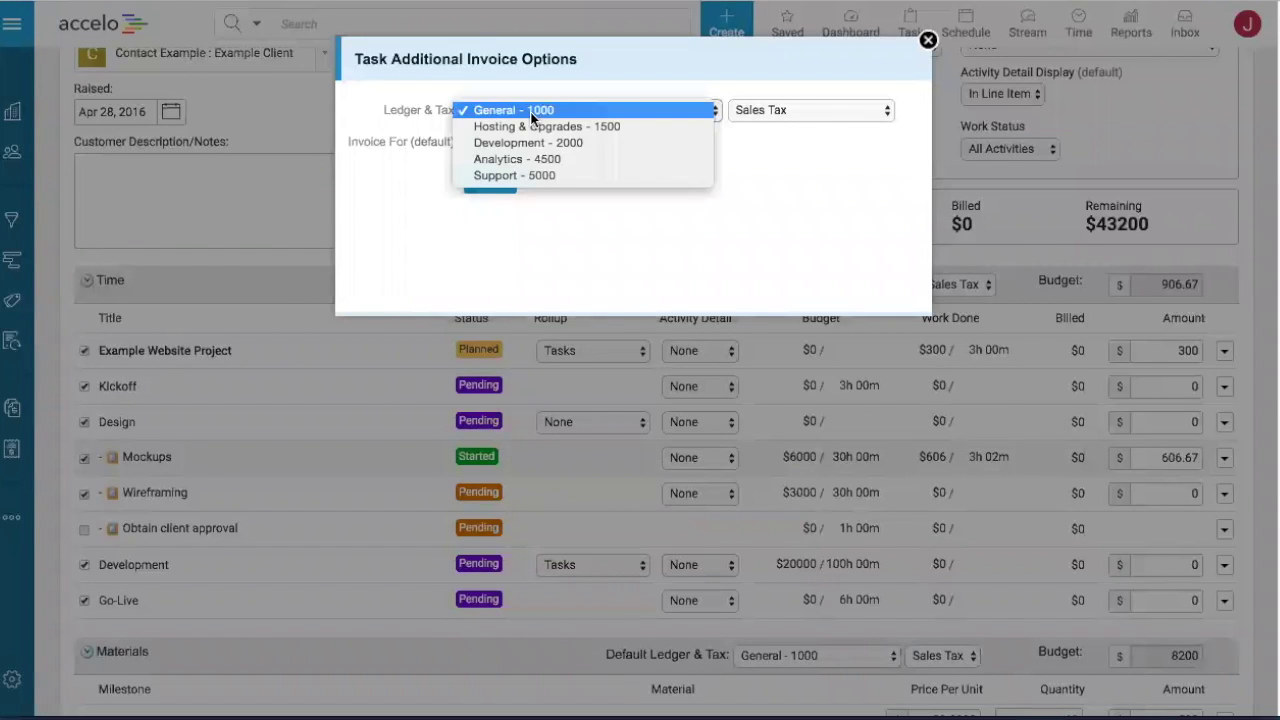
click(520, 143)
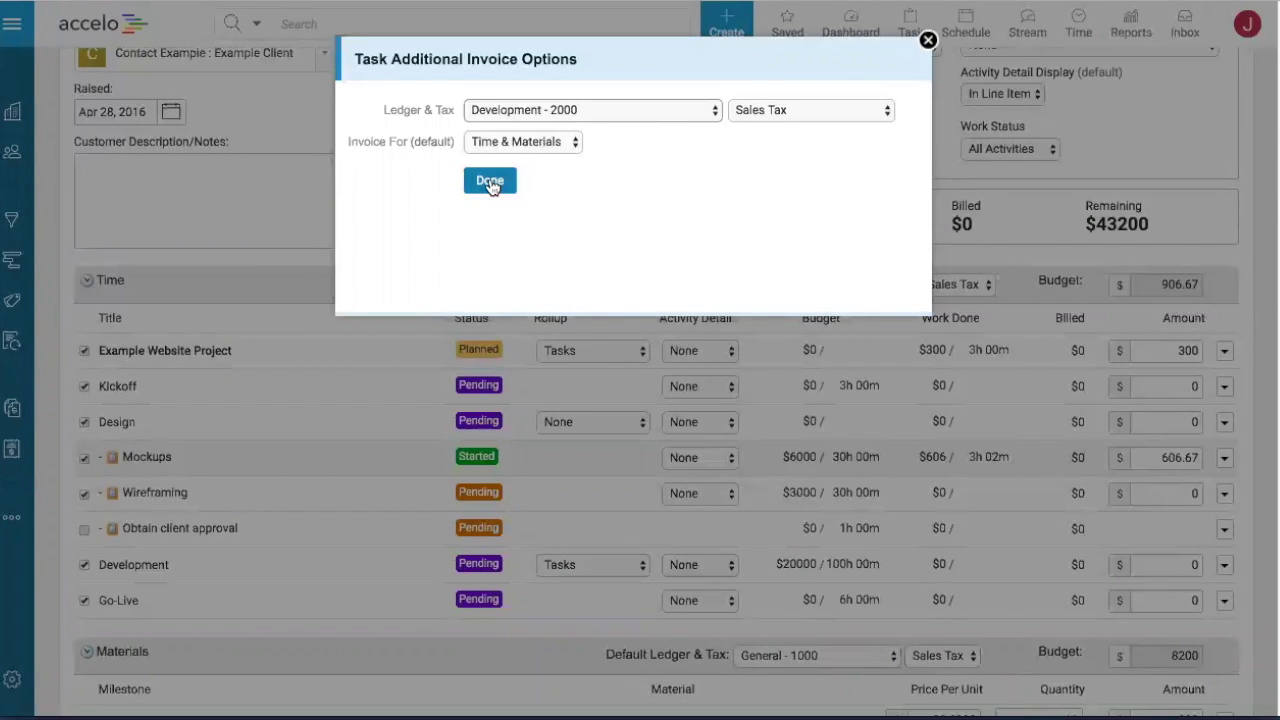
click(490, 183)
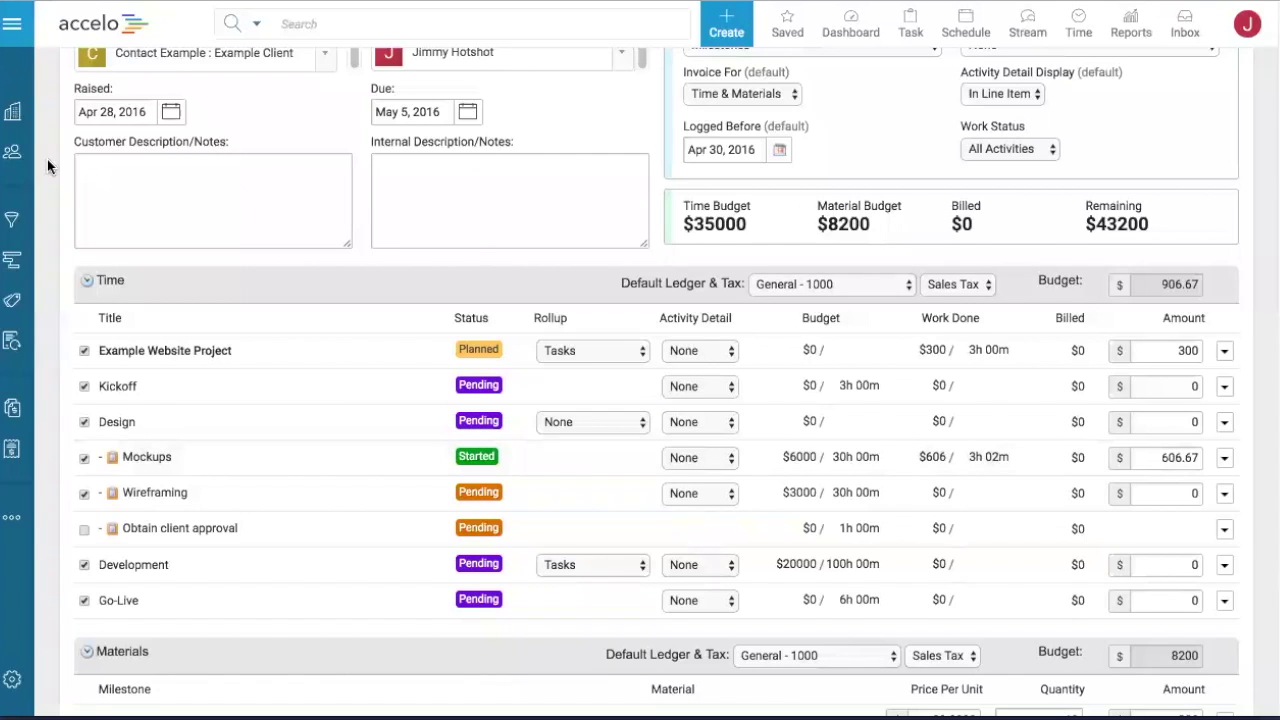
scroll(57, 152, down, 5)
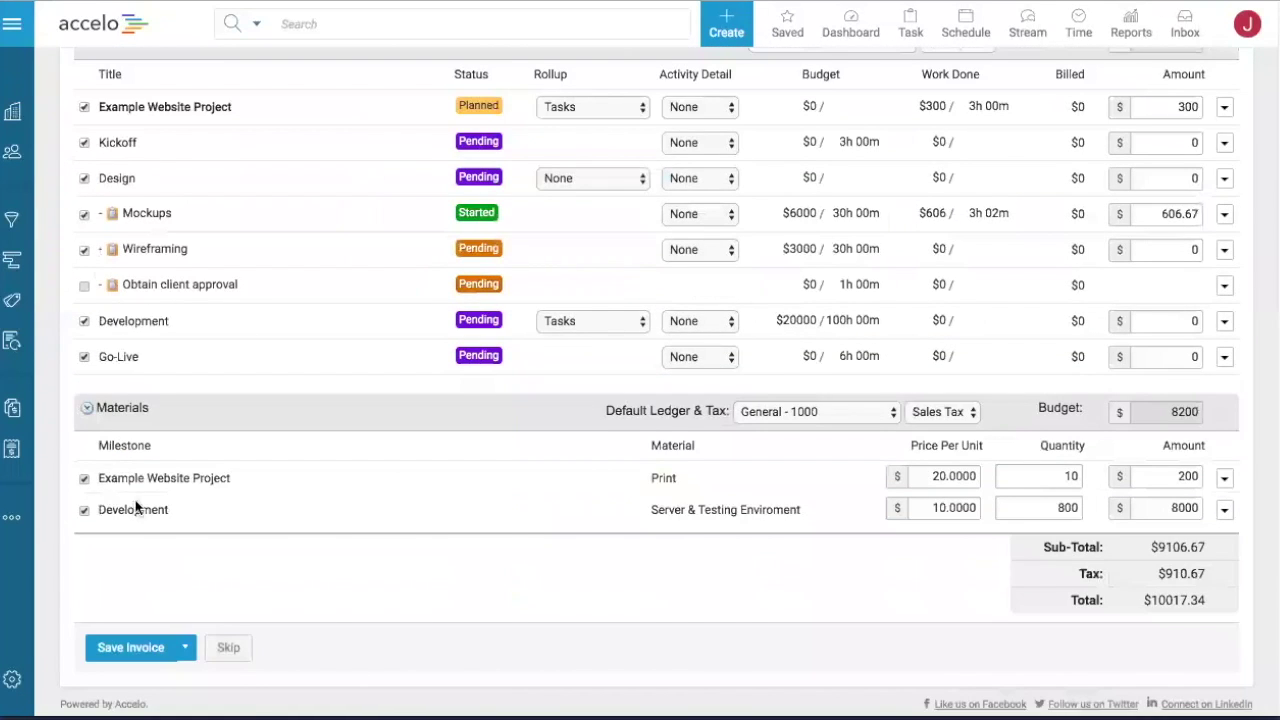
click(140, 650)
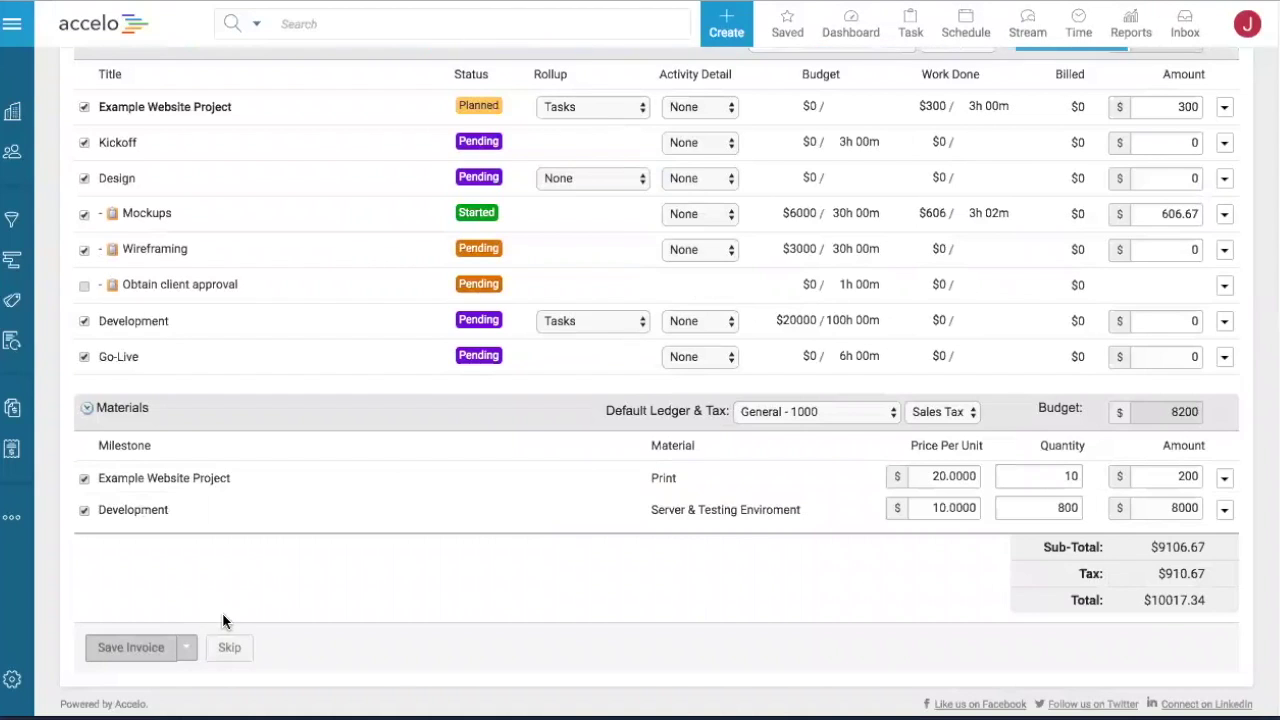
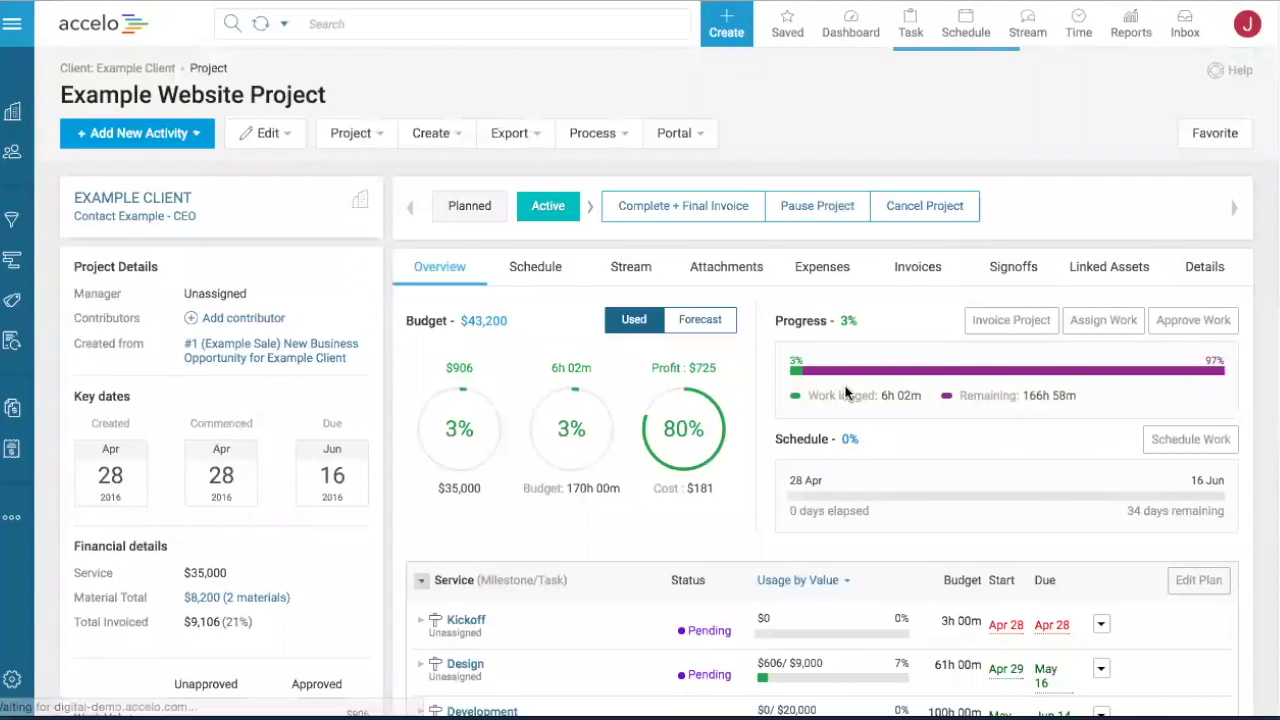
- Examine the line items of the project's latest invoice and open that invoice's record
click(922, 281)
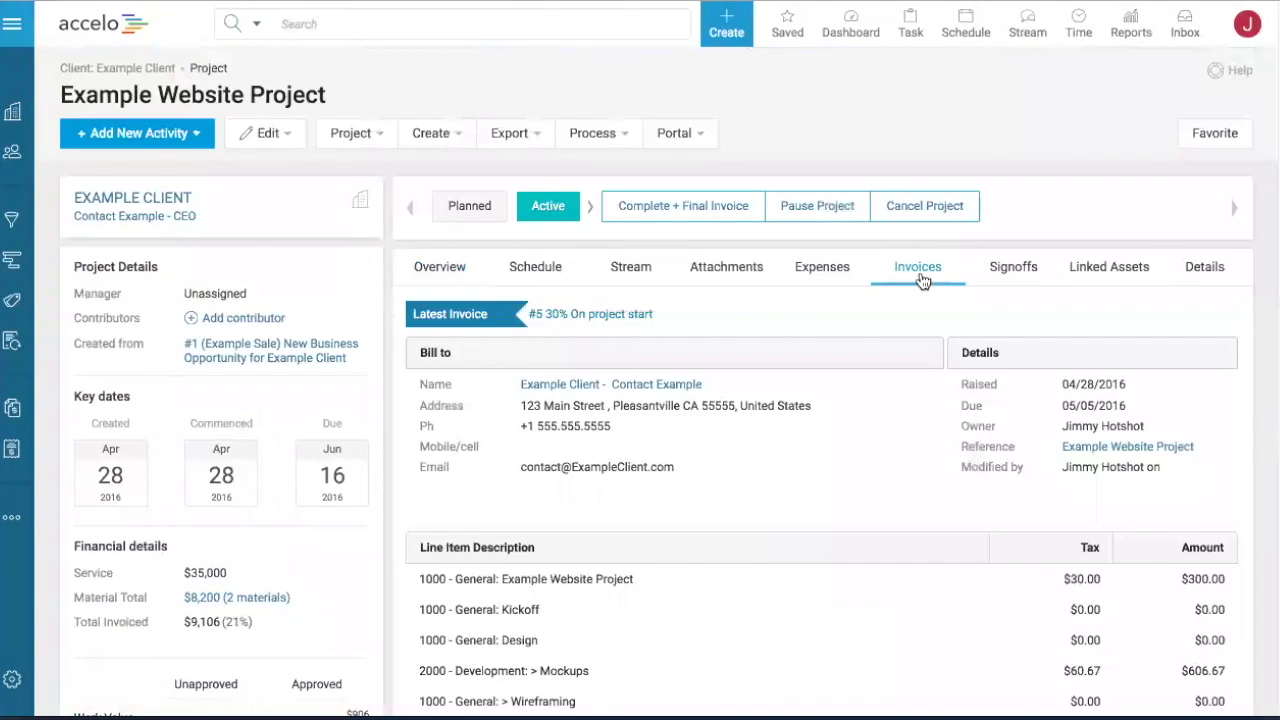
scroll(859, 320, down, 1)
scroll(859, 320, down, 5)
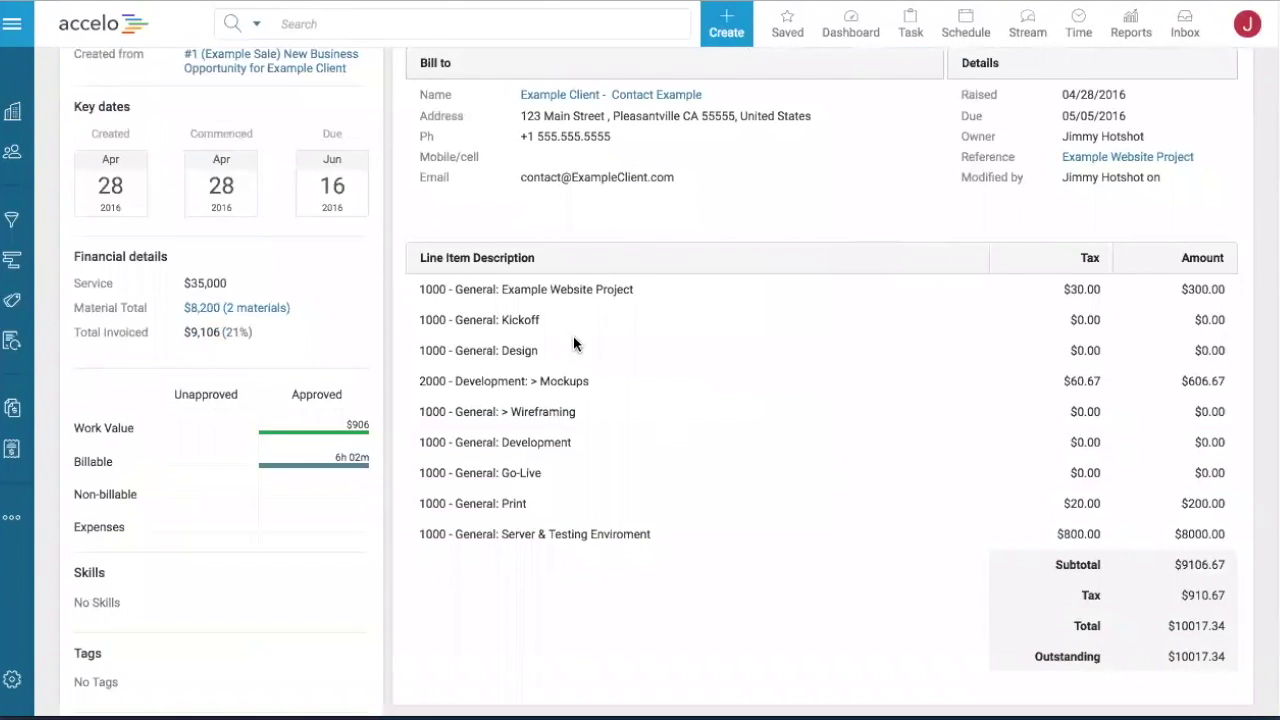
scroll(567, 313, up, 3)
click(593, 193)
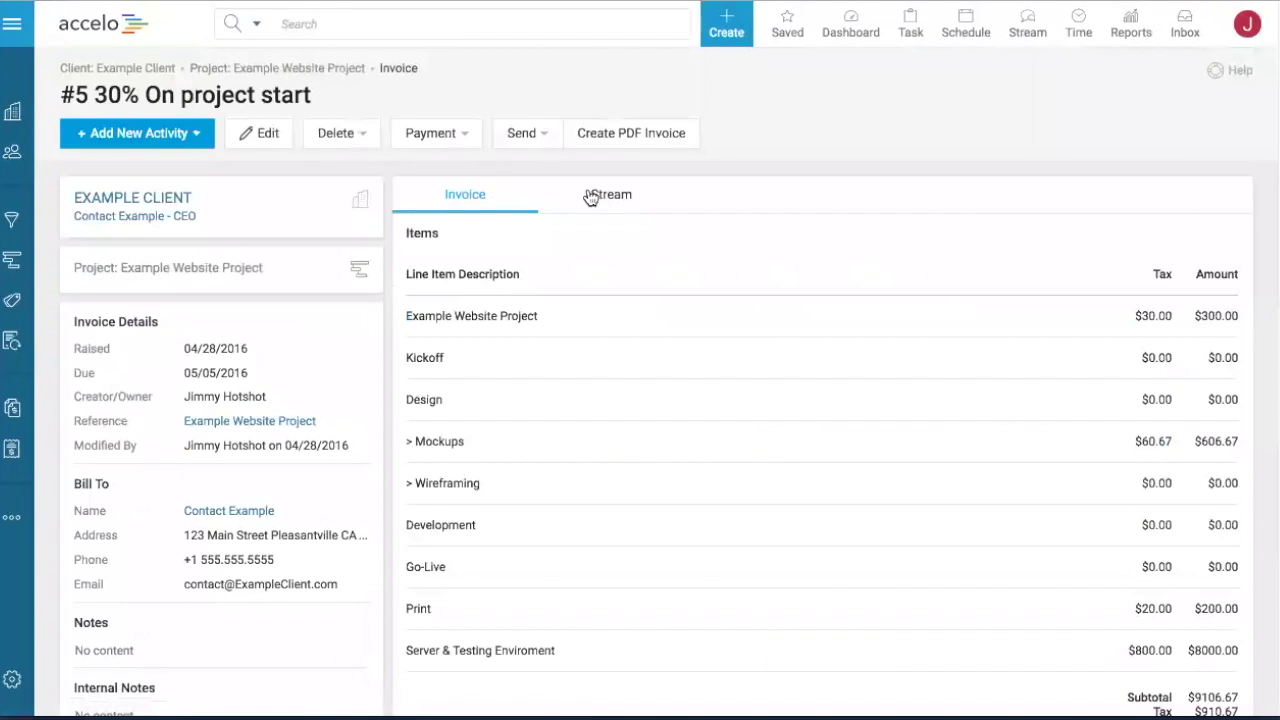
- Record a received payment for the full invoice amount with the reference "Xero" and save it
click(424, 136)
click(426, 158)
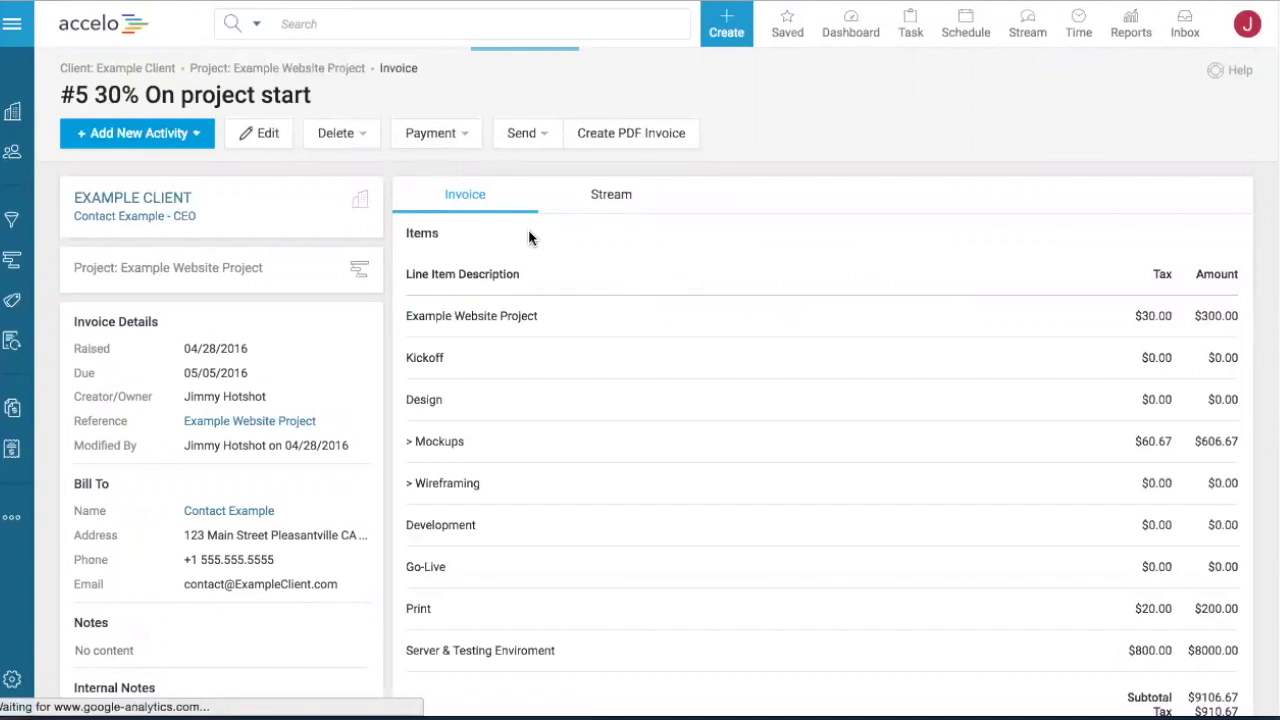
click(203, 244)
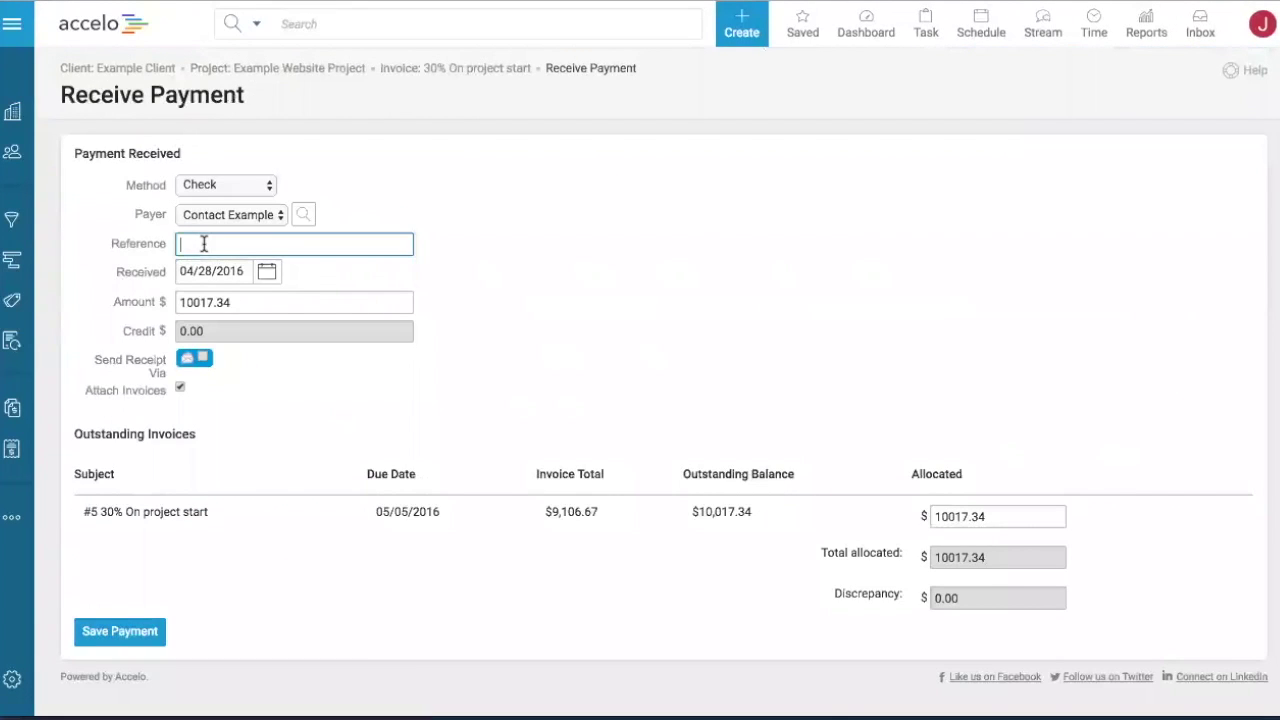
text("Xero")
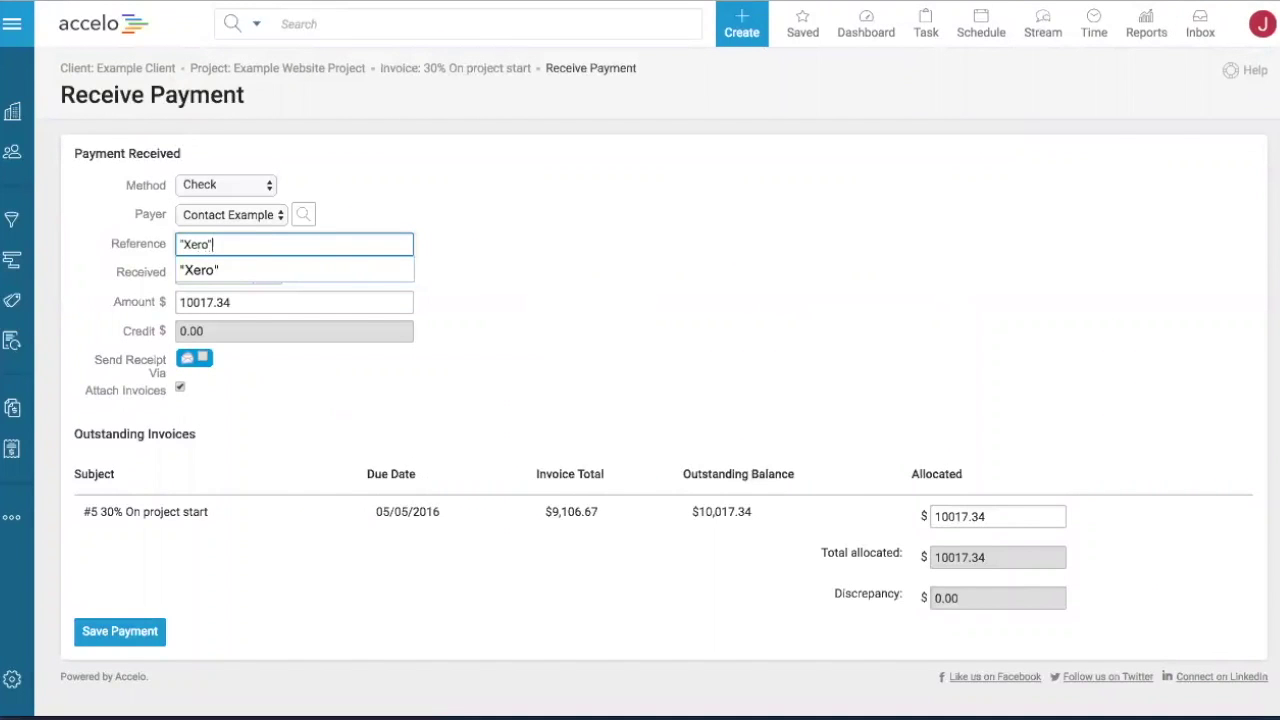
click(128, 632)
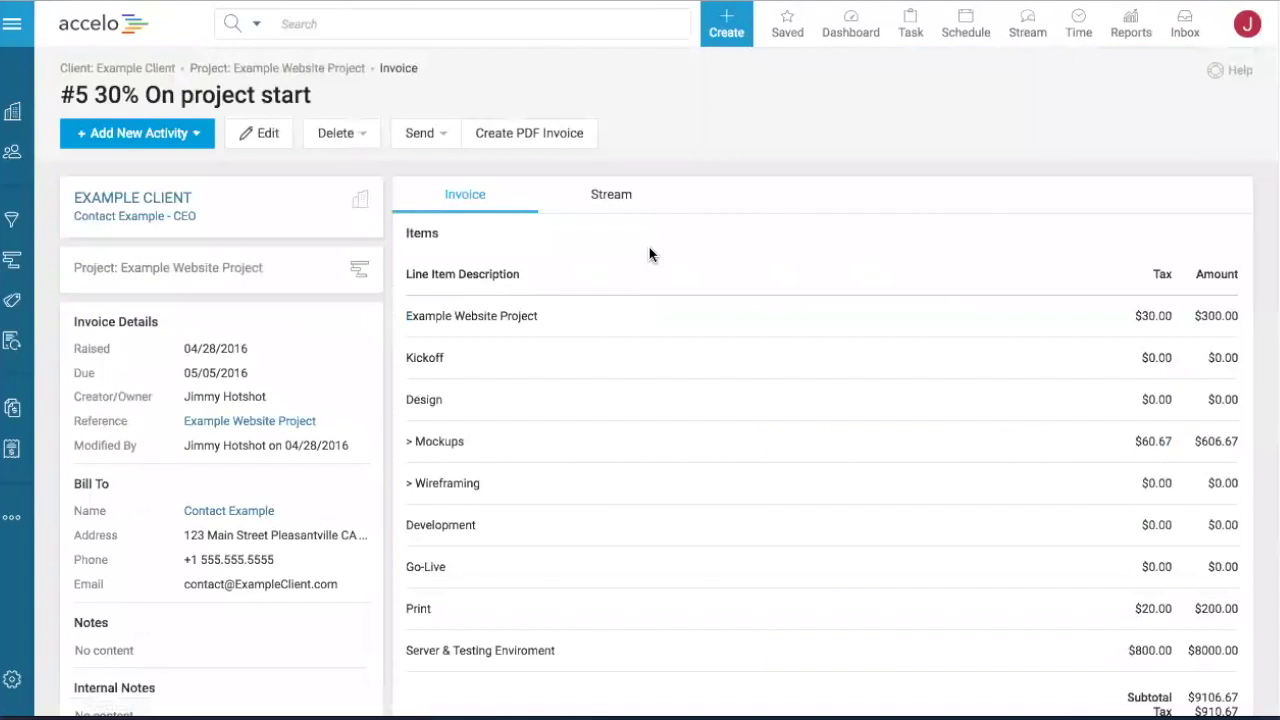
- Review the payments listed on the invoice and return to Example Website Project
scroll(649, 248, down, 2)
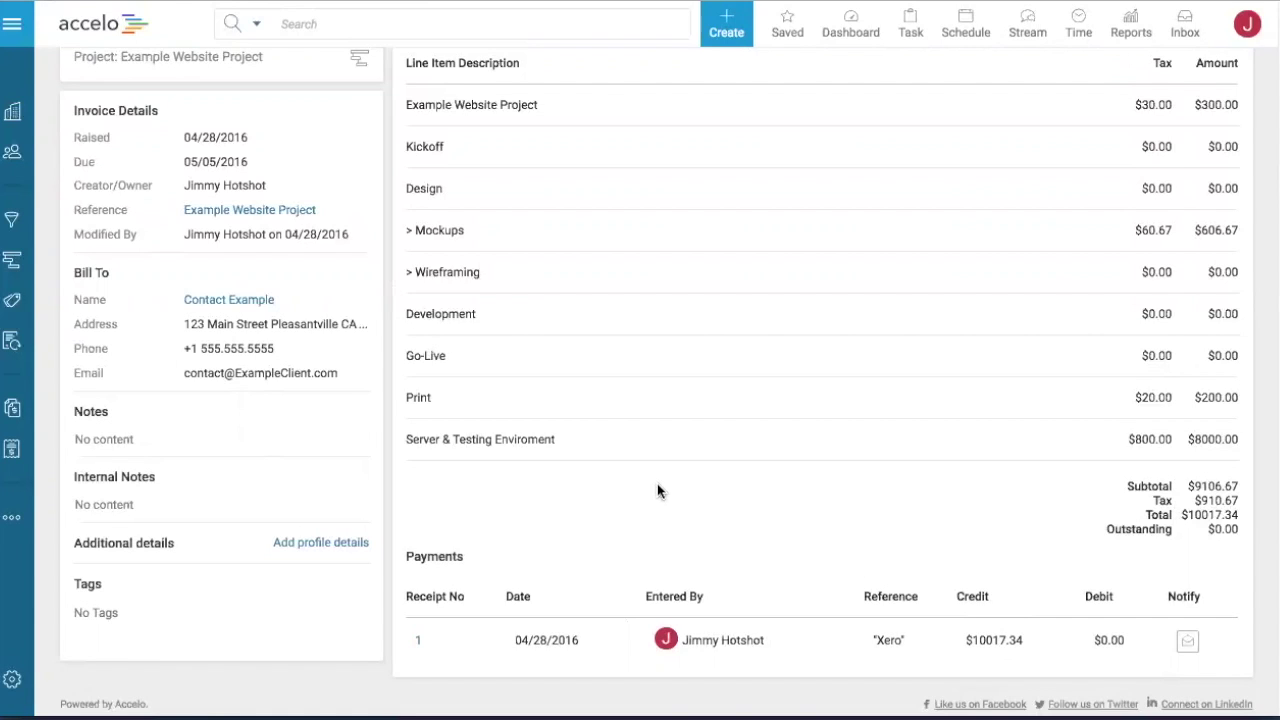
scroll(658, 486, up, 3)
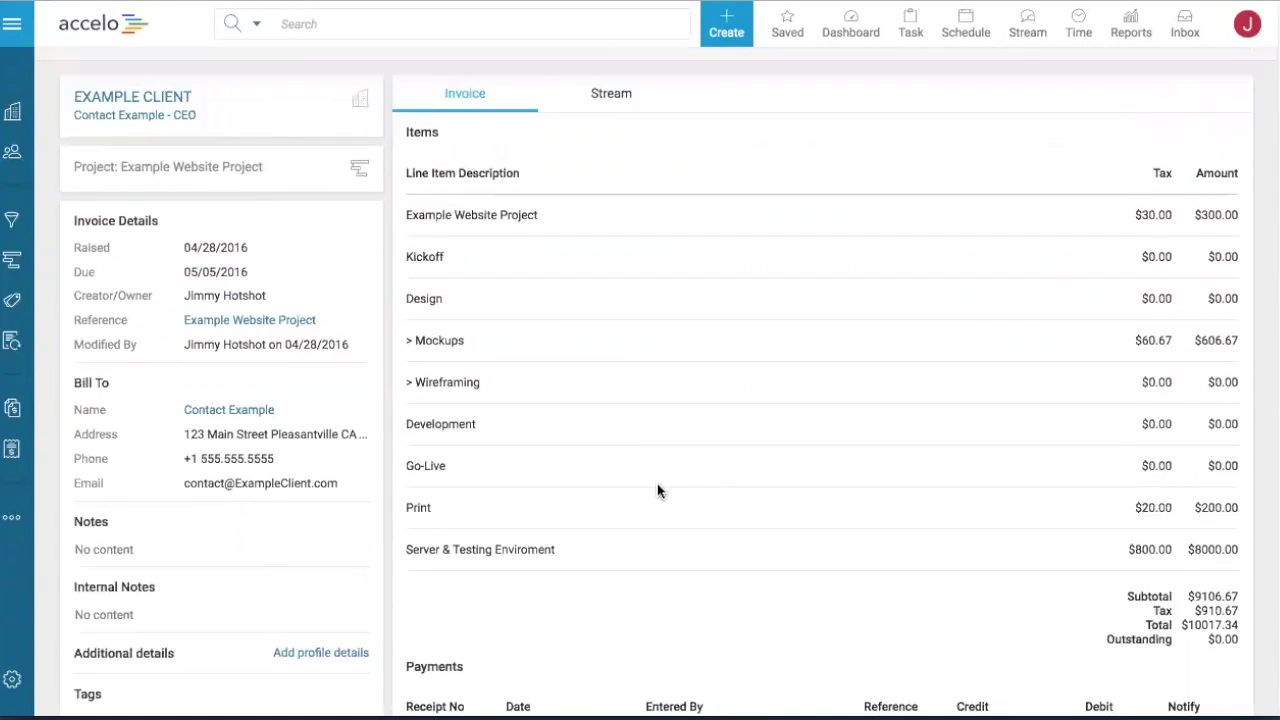
click(273, 72)
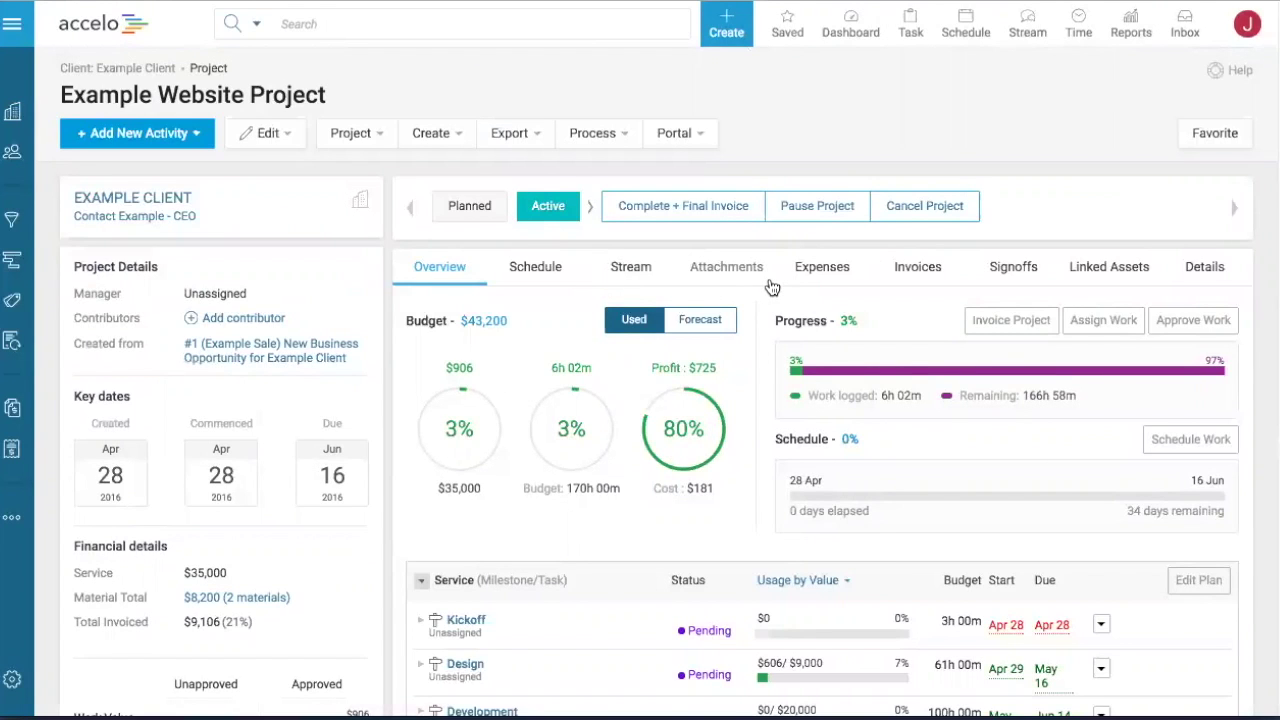
- Examine the project's schedule and its activity stream
click(533, 273)
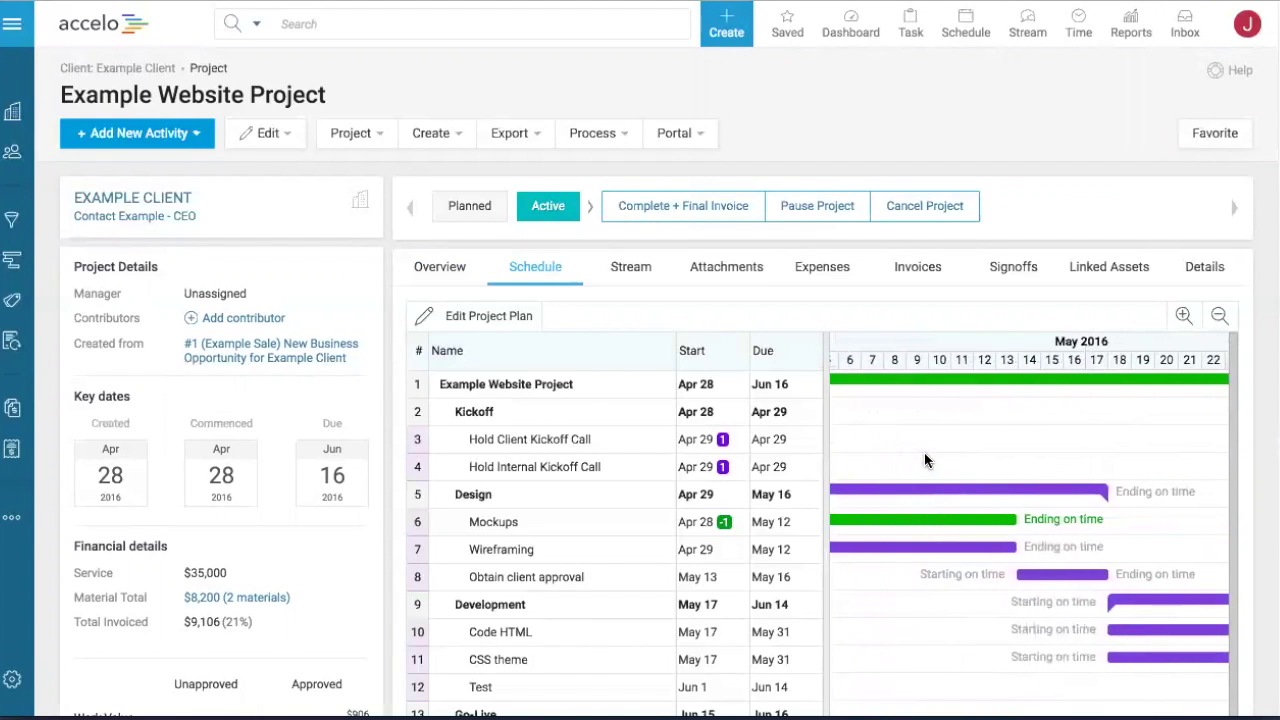
click(628, 276)
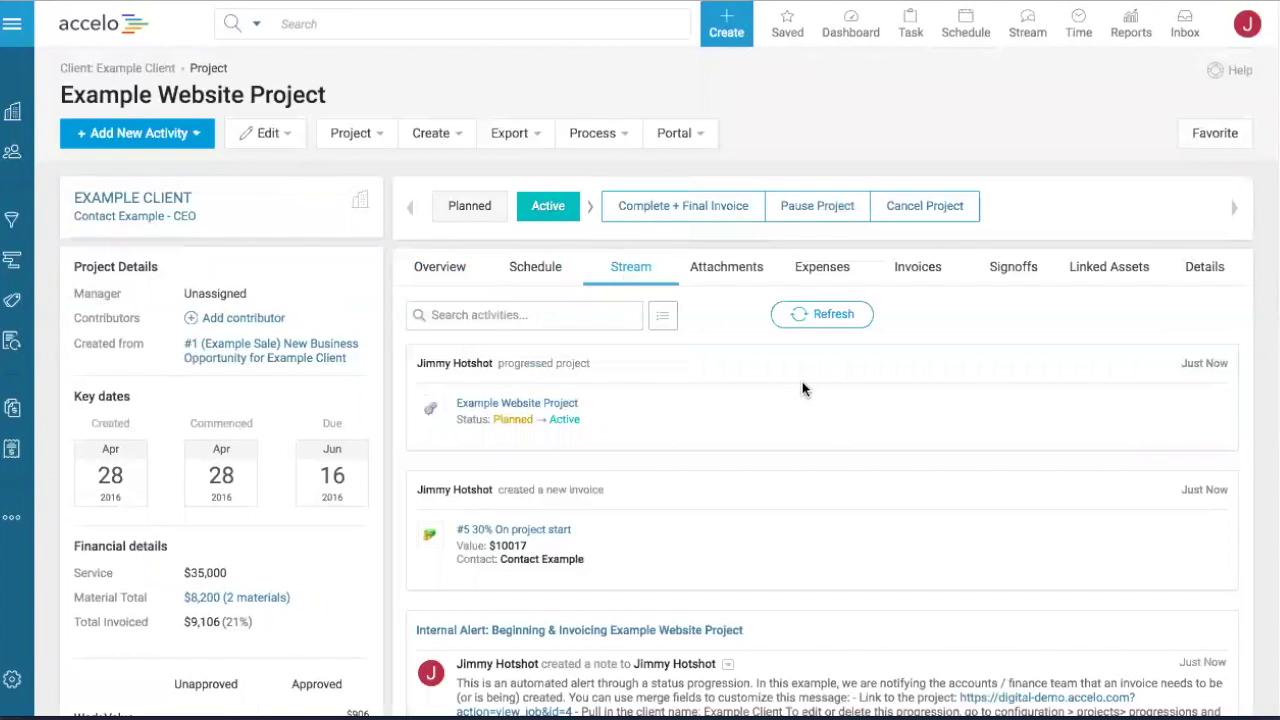
scroll(803, 389, down, 3)
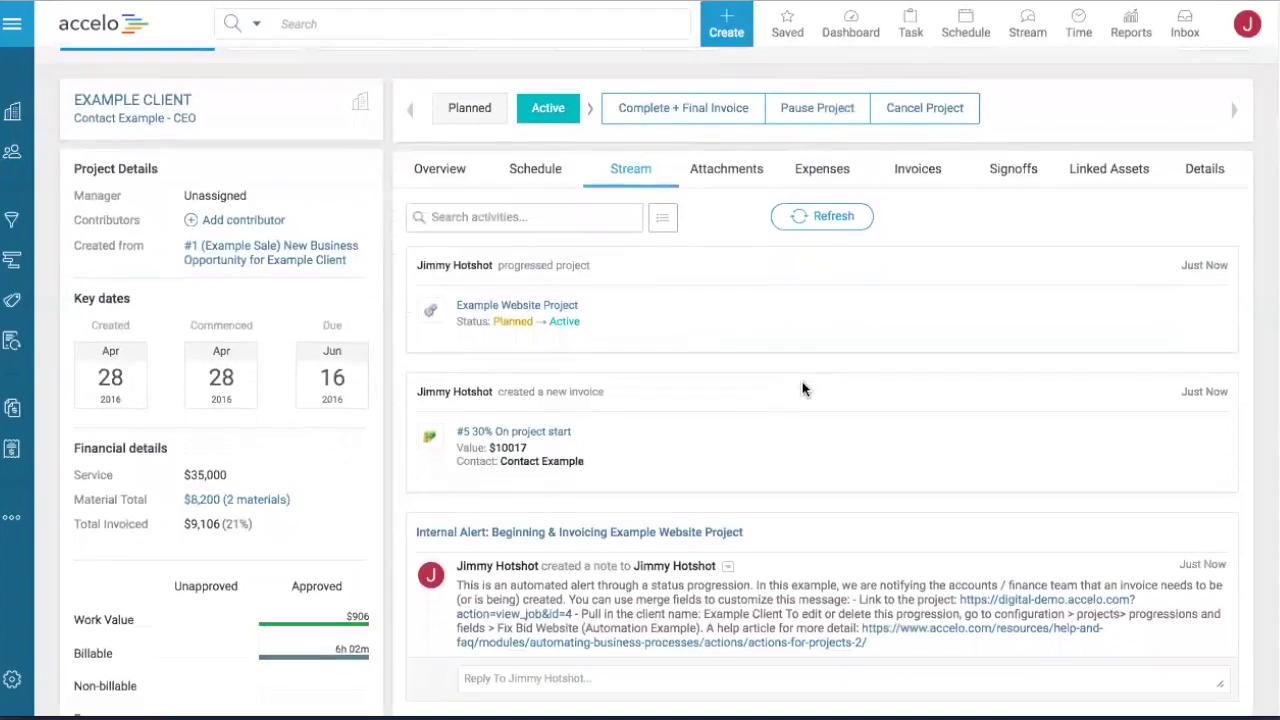
scroll(803, 389, down, 2)
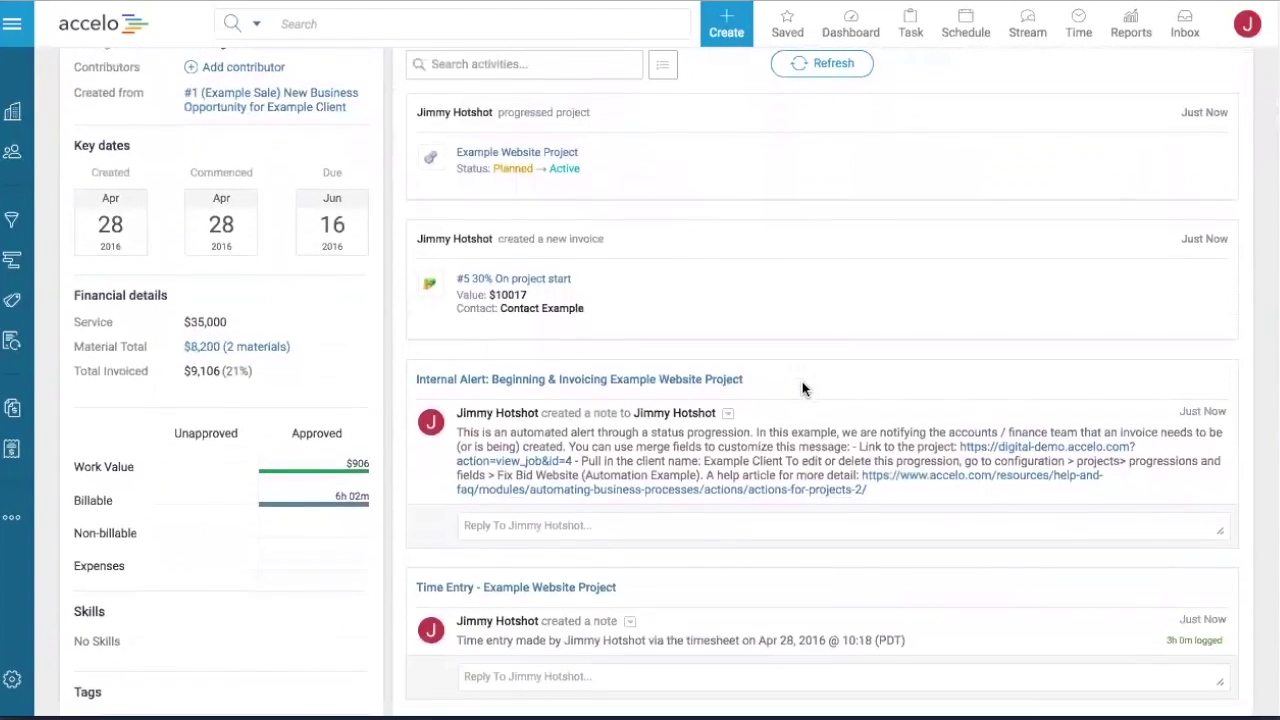
scroll(805, 389, up, 2)
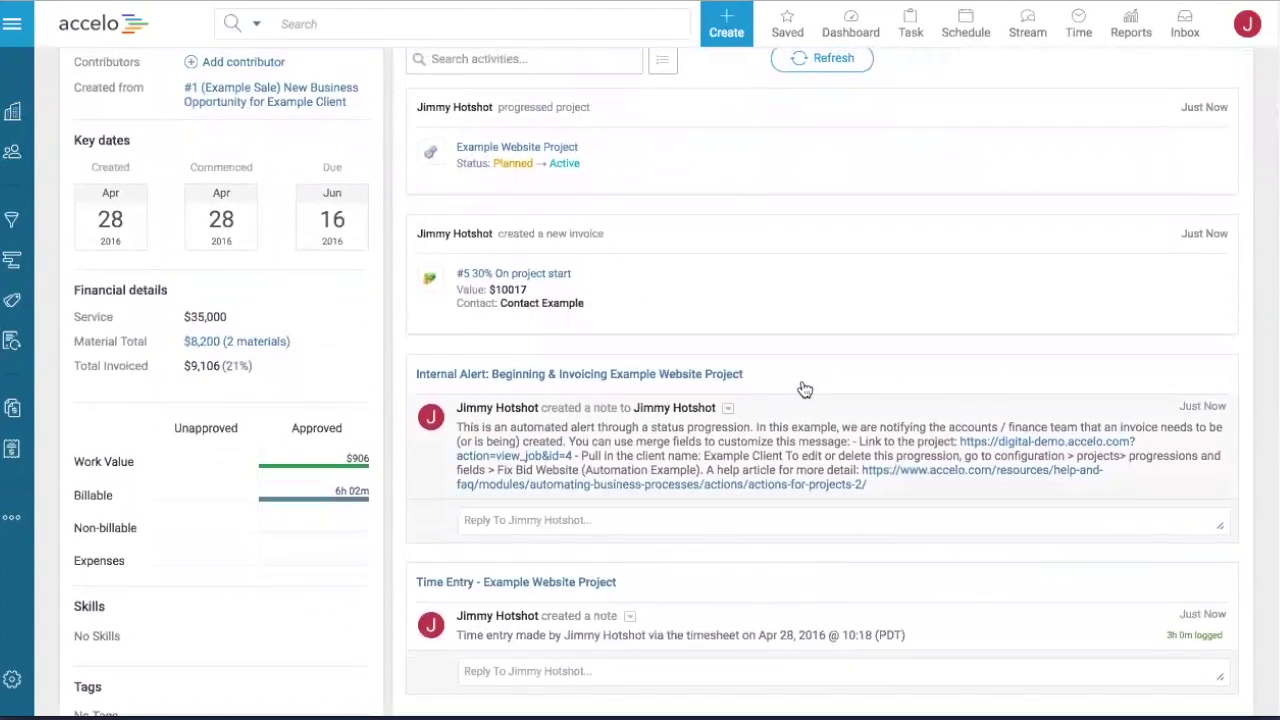
scroll(805, 389, up, 3)
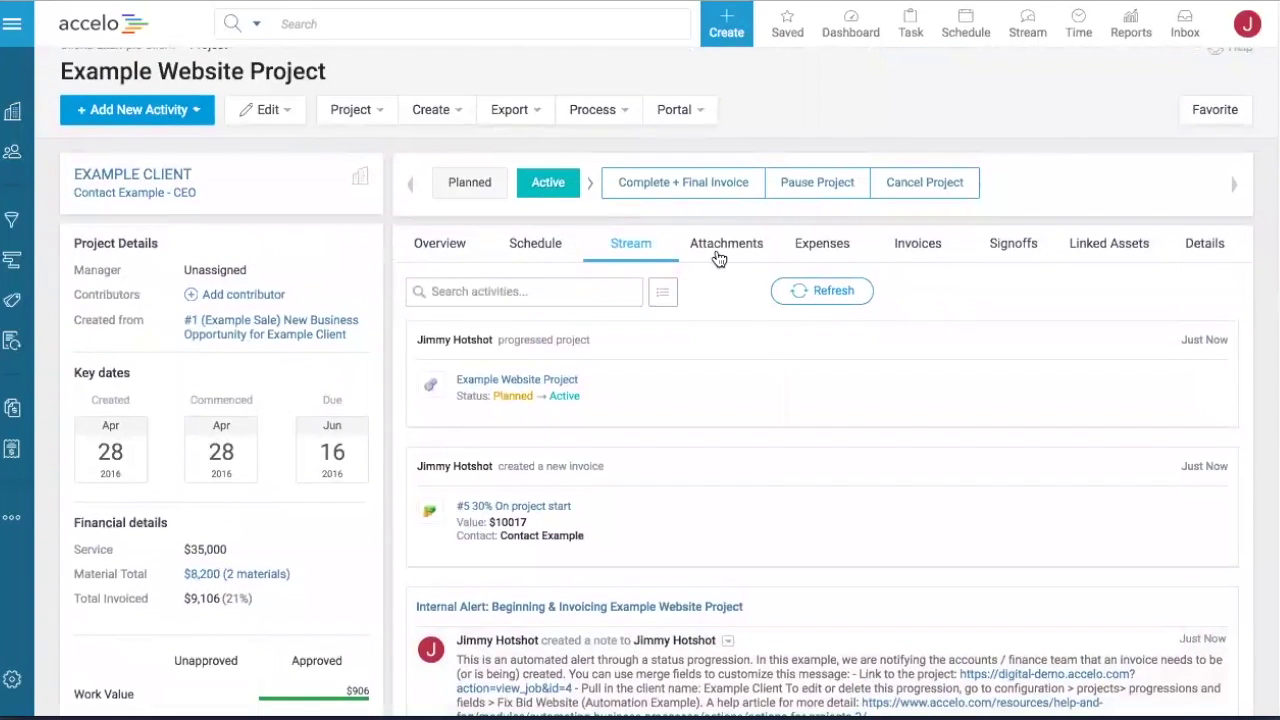
- Examine the attachments folders of Example Website Project and the sources offered for uploading or importing a file
click(706, 250)
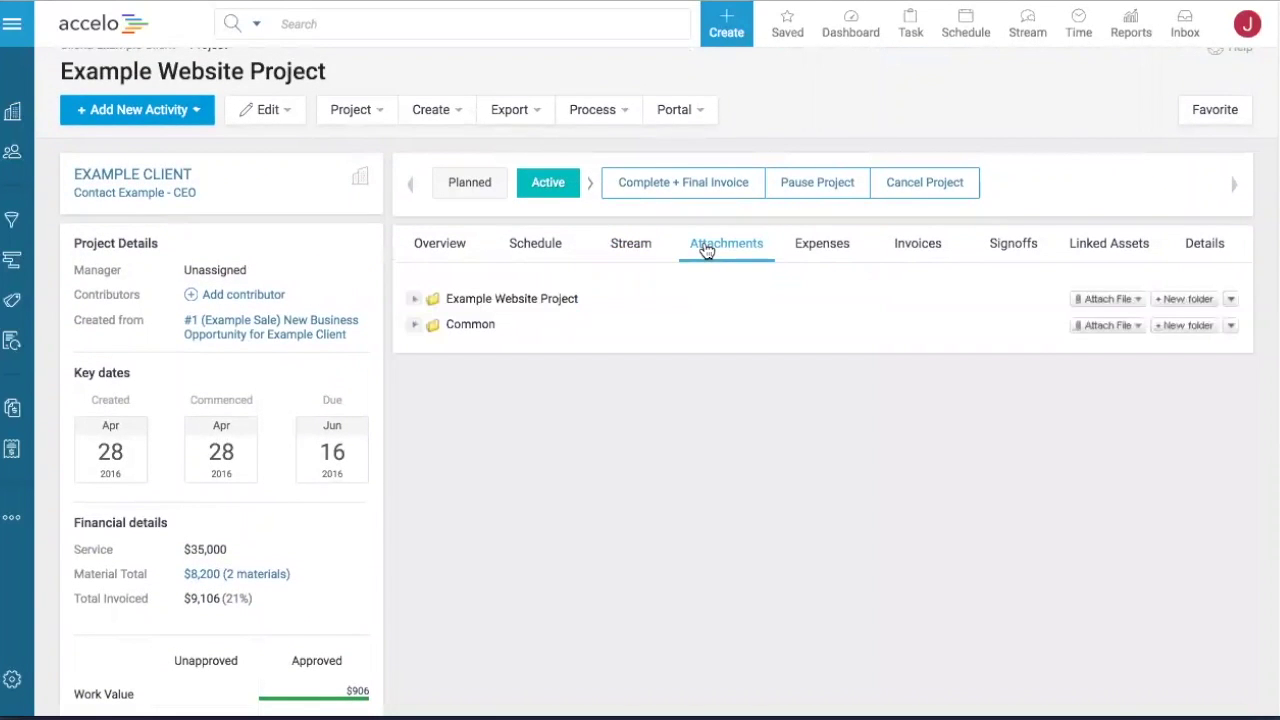
click(412, 299)
click(1080, 300)
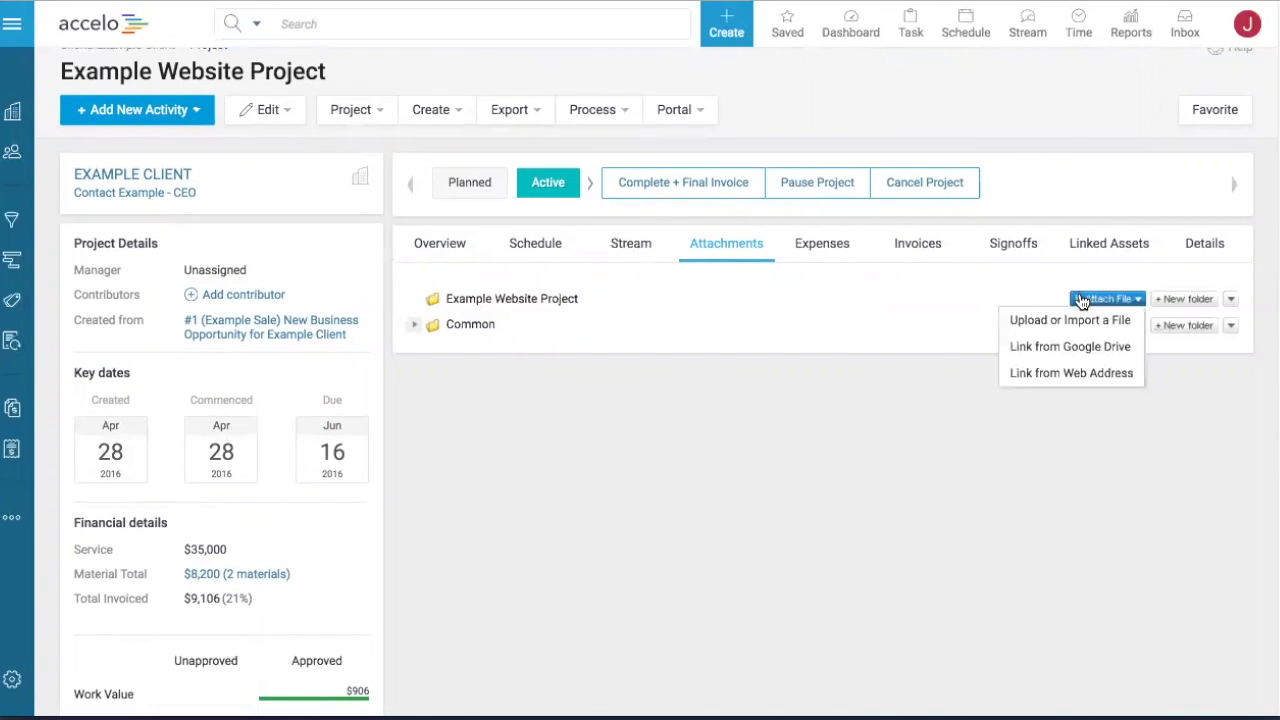
click(1019, 325)
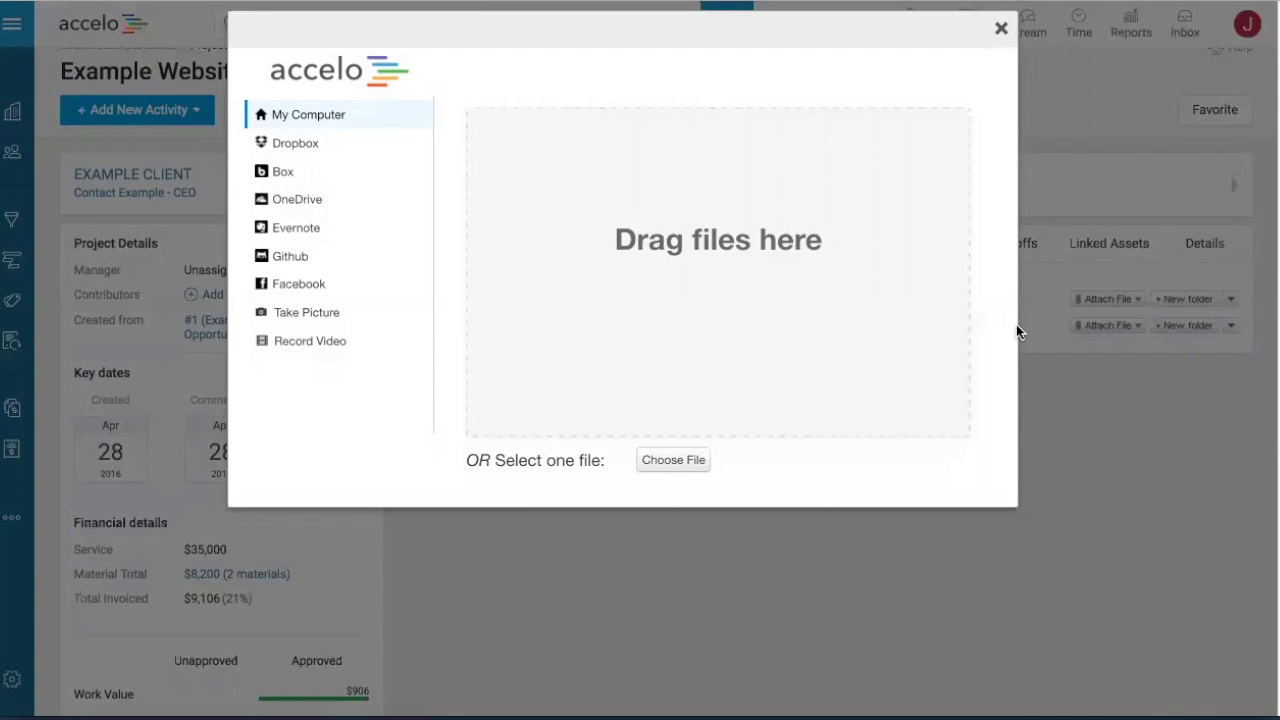
click(1001, 28)
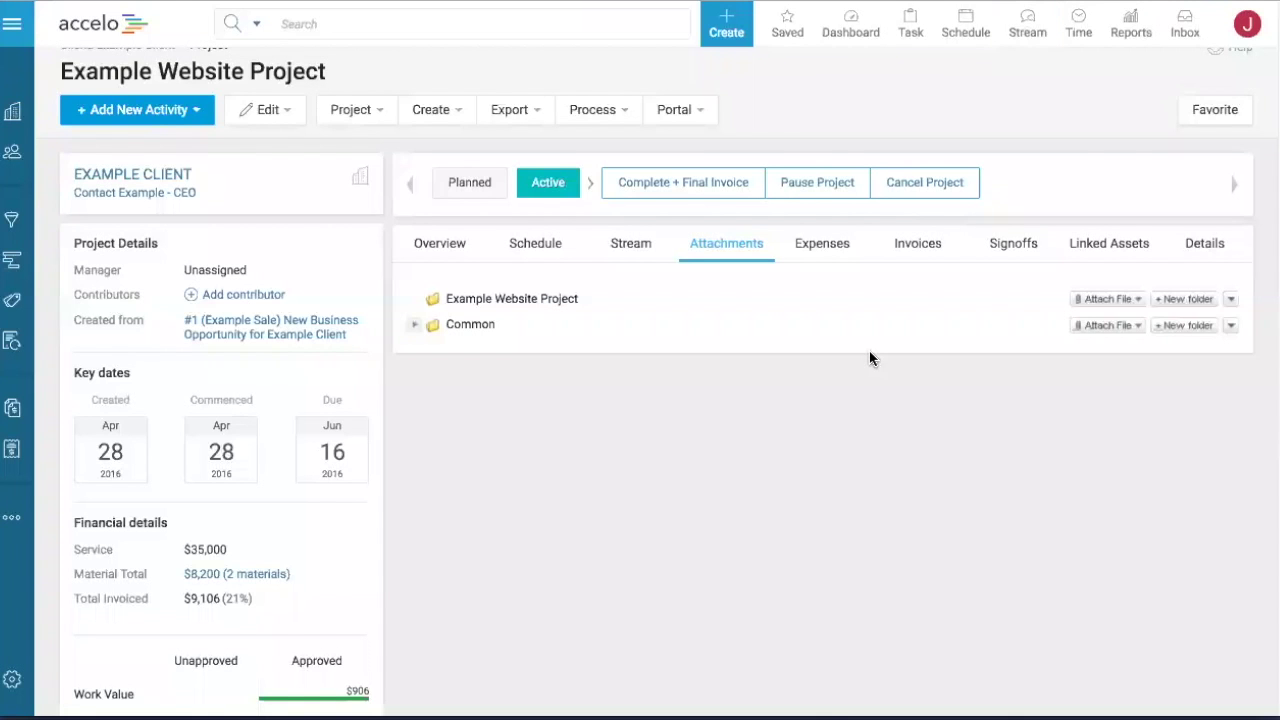
- Review the project's expenses and signoffs, and return to its overview
click(824, 245)
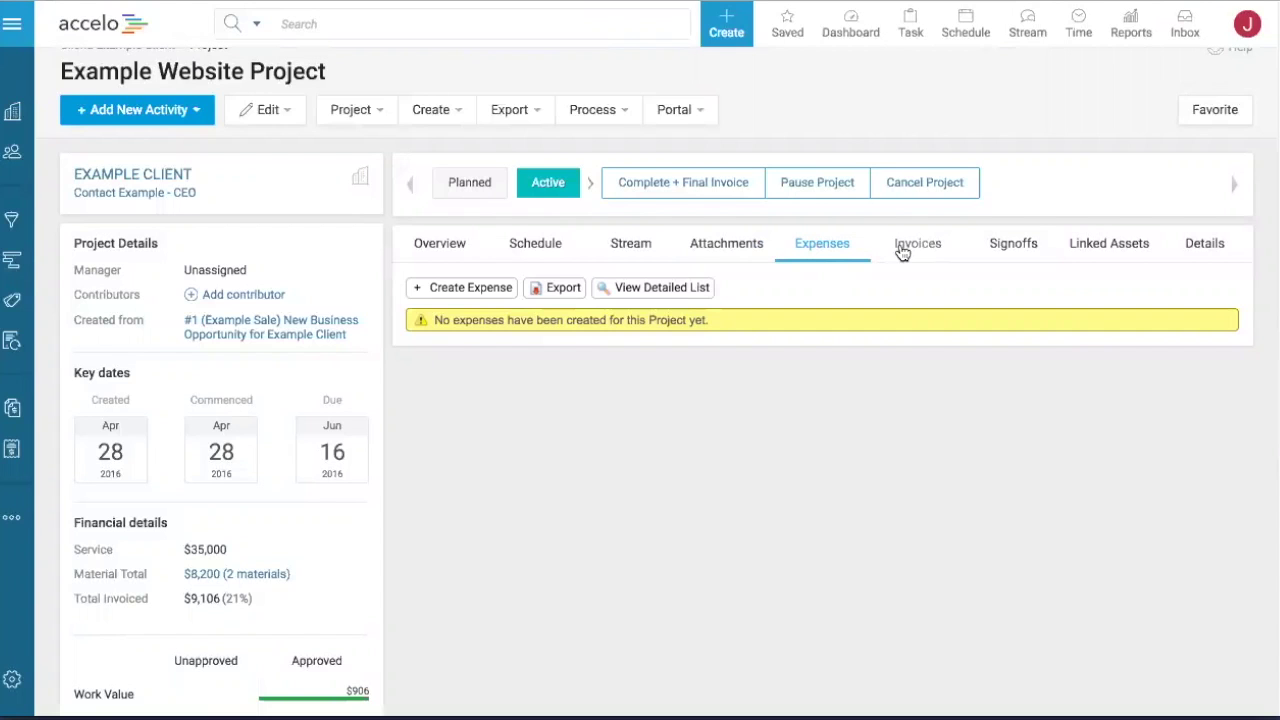
click(1028, 244)
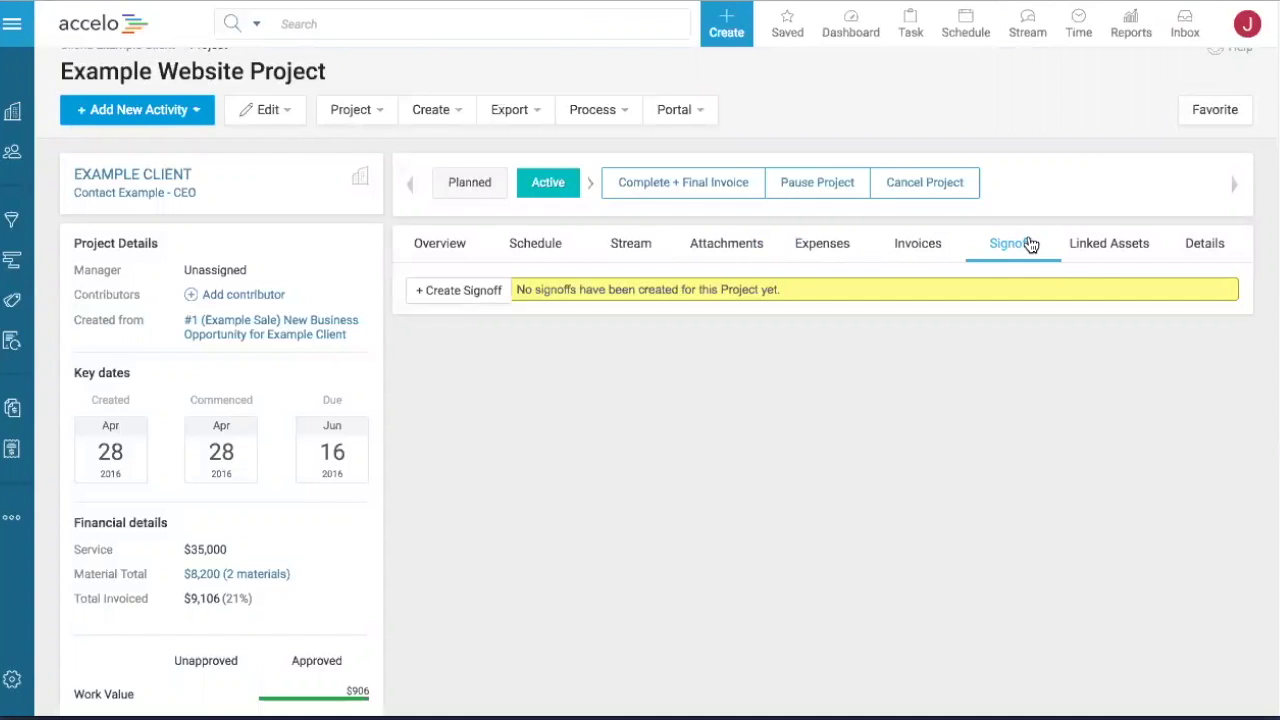
click(425, 249)
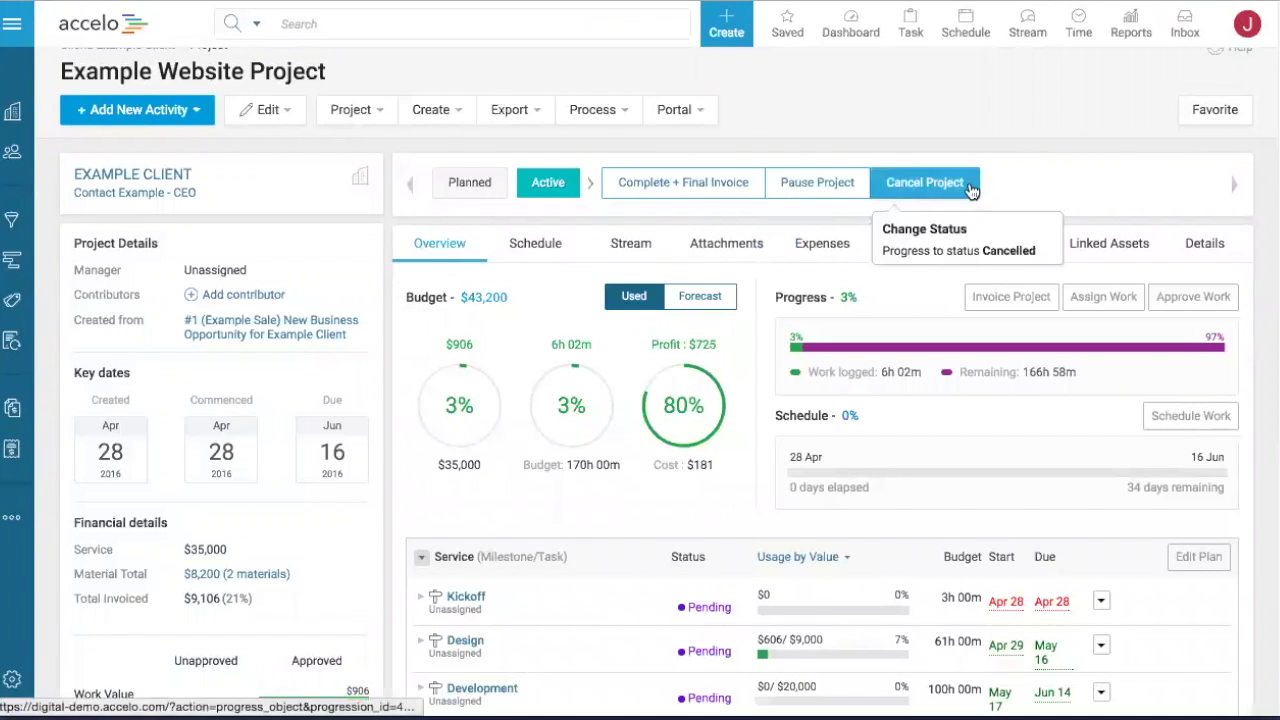
scroll(1024, 171, up, 1)
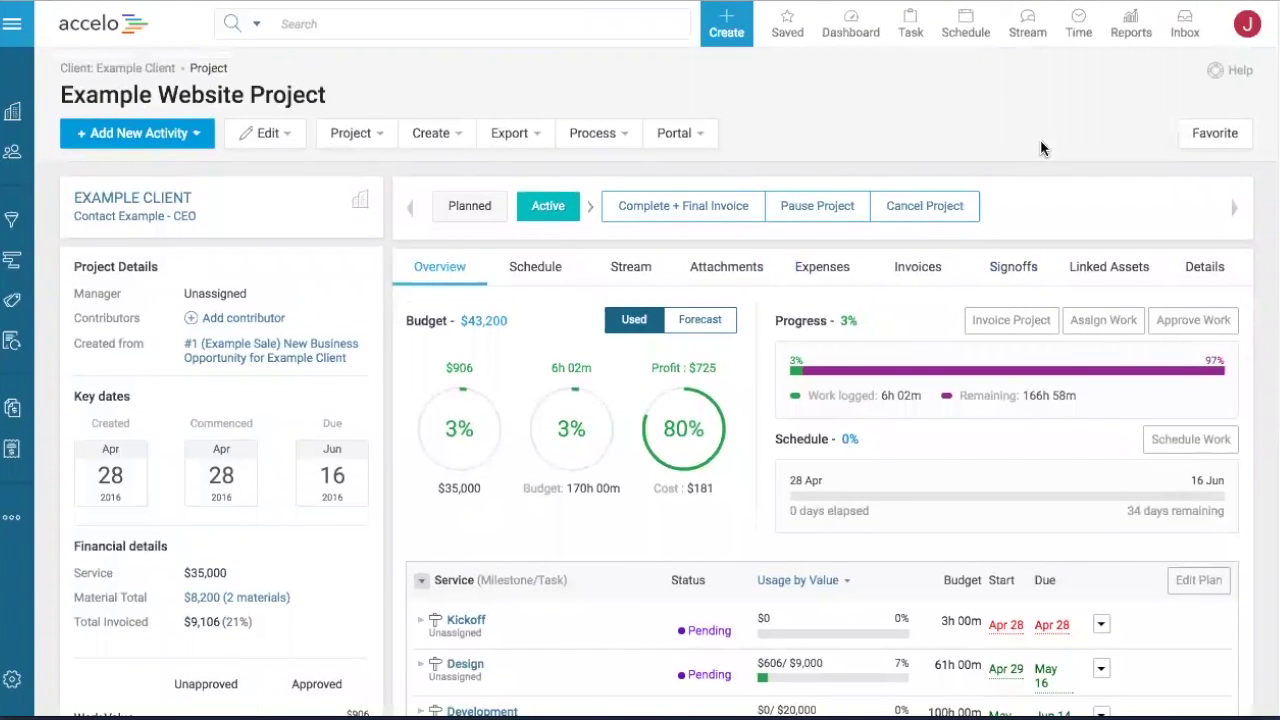
- Open Example Client's portal users from the client record and view the client portal as its listed contact
click(132, 198)
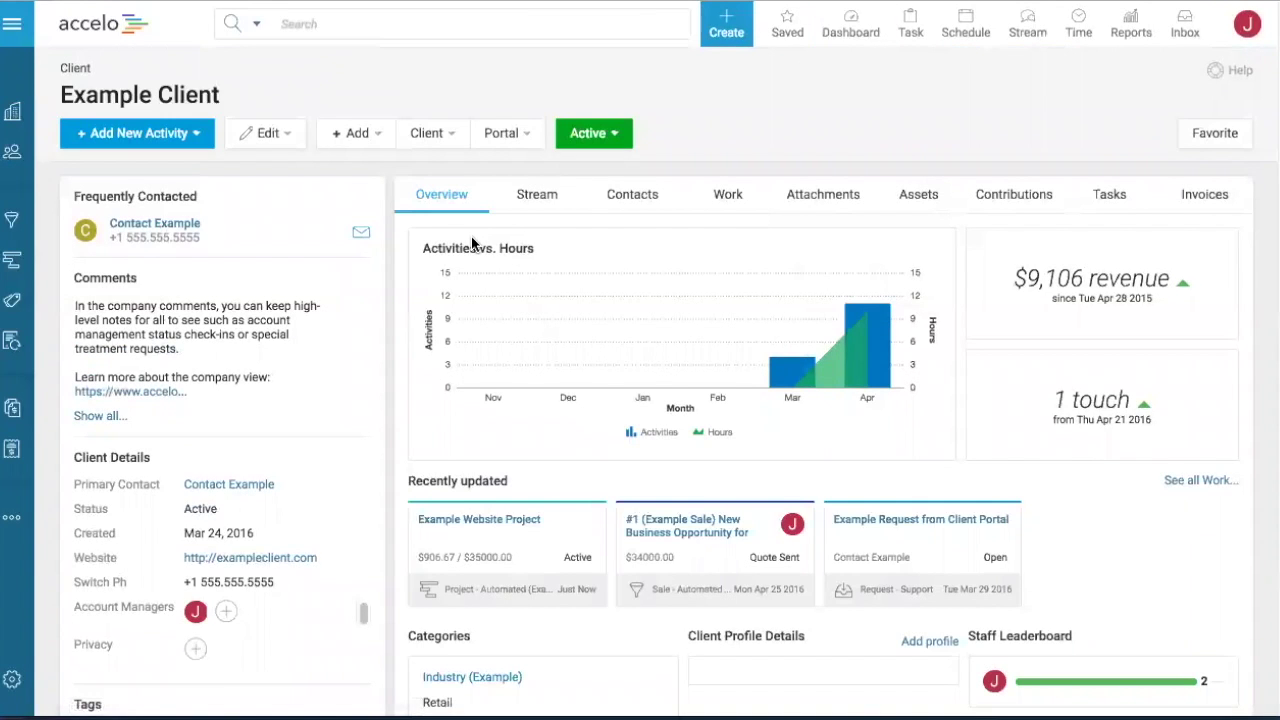
click(507, 134)
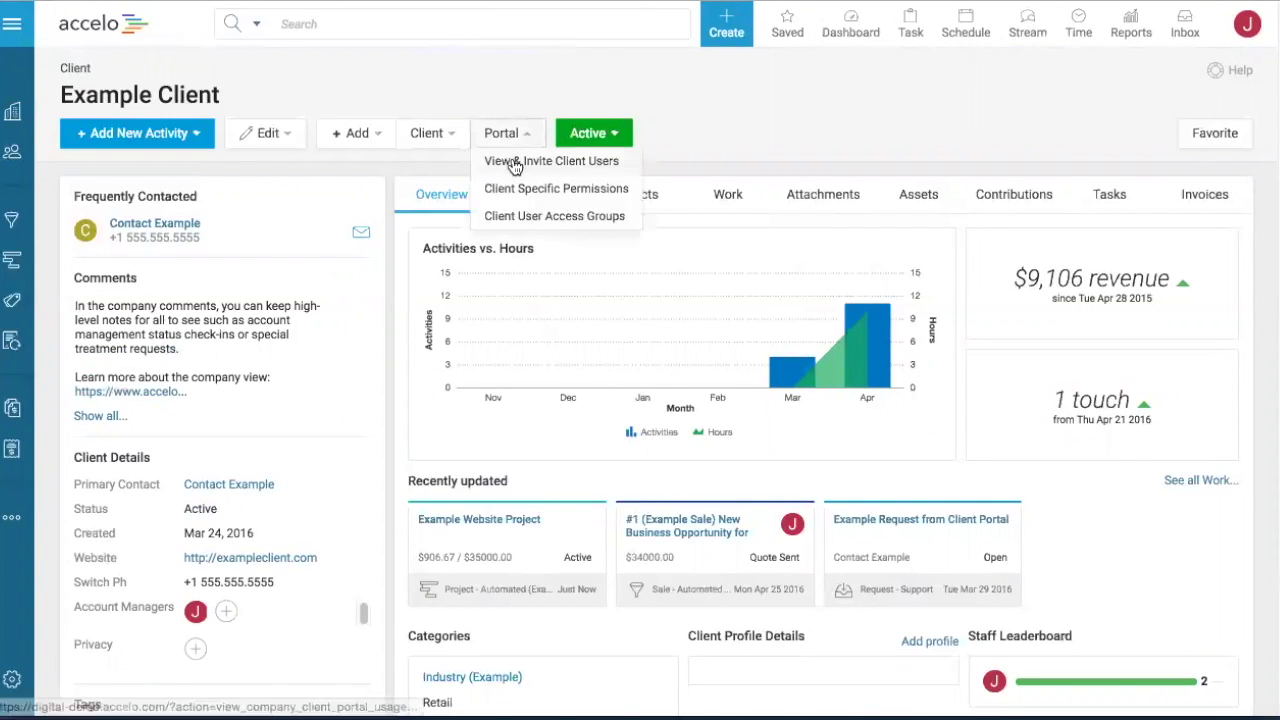
click(514, 163)
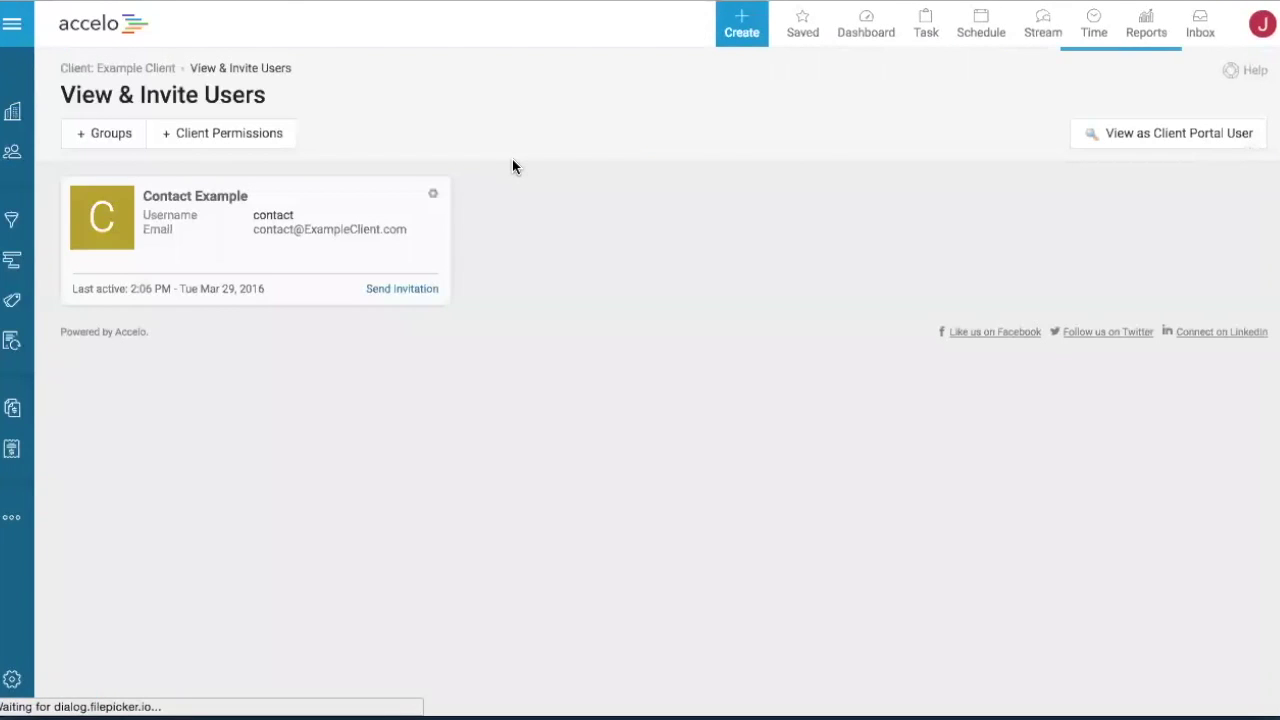
click(430, 194)
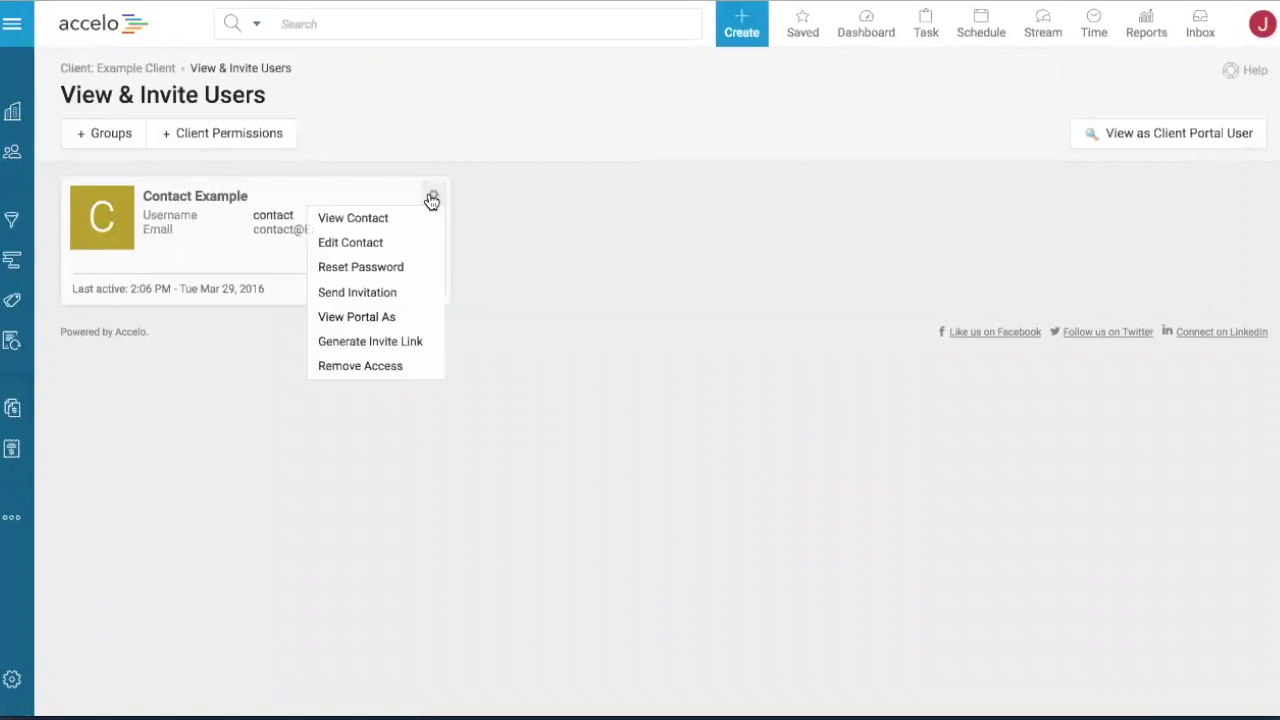
click(388, 318)
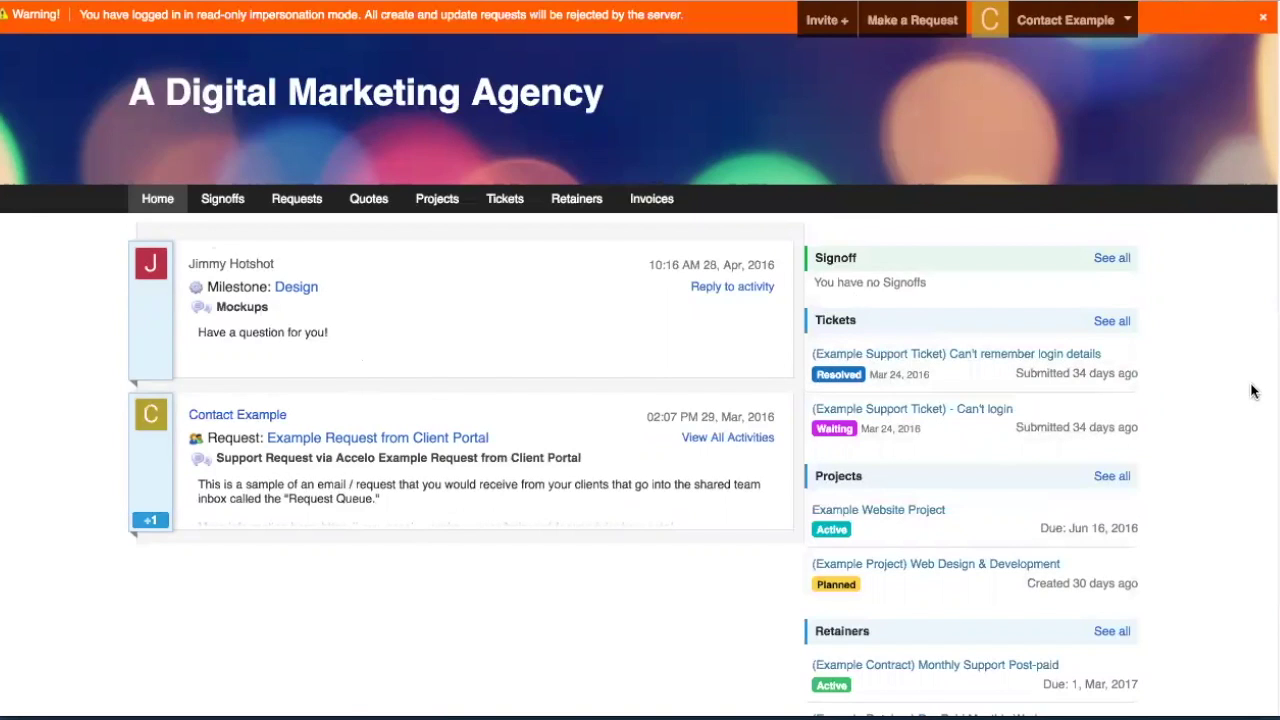
- Examine Example Website Project in the client portal, including the Kickoff milestone's tasks and usage by time and by value
click(436, 200)
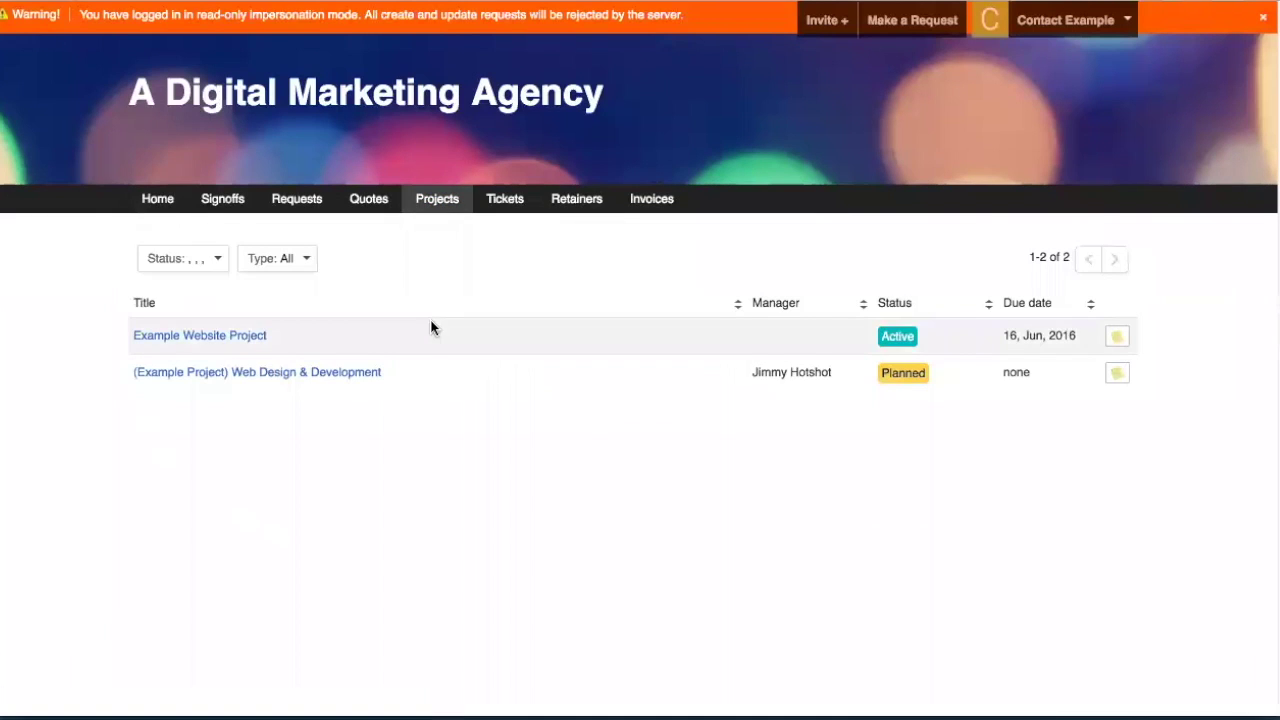
click(250, 341)
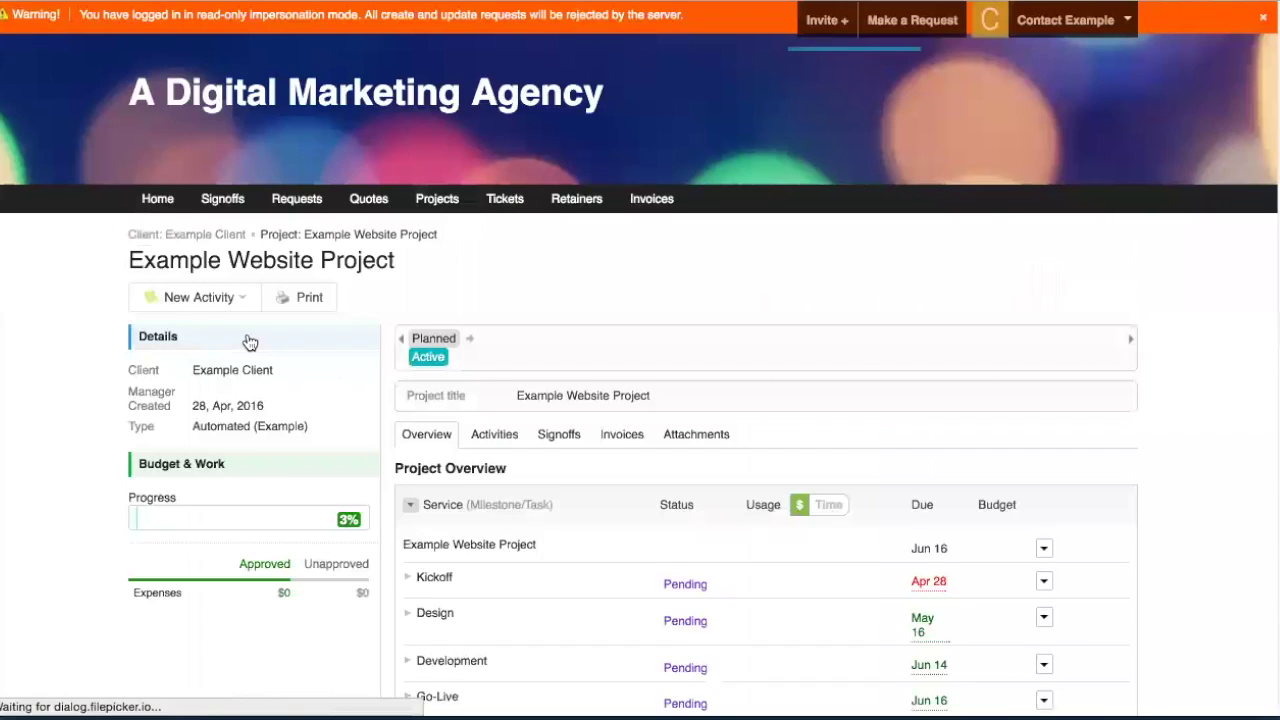
scroll(250, 341, down, 5)
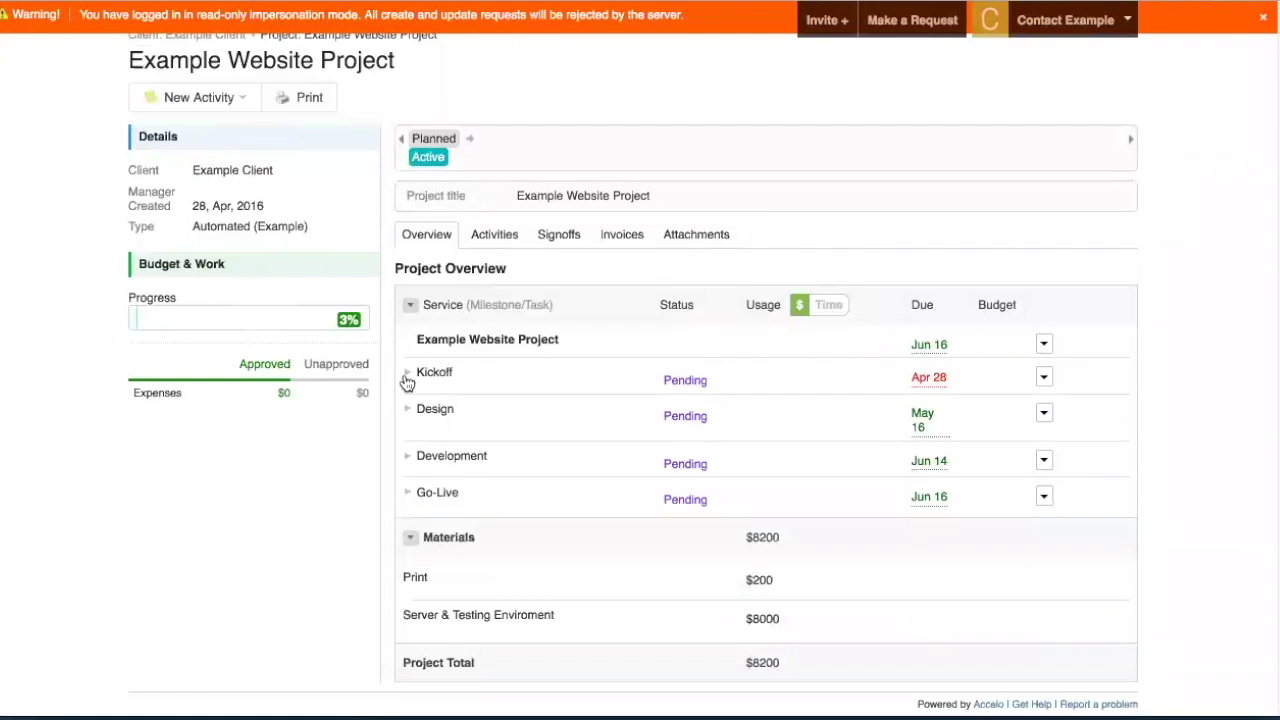
click(409, 375)
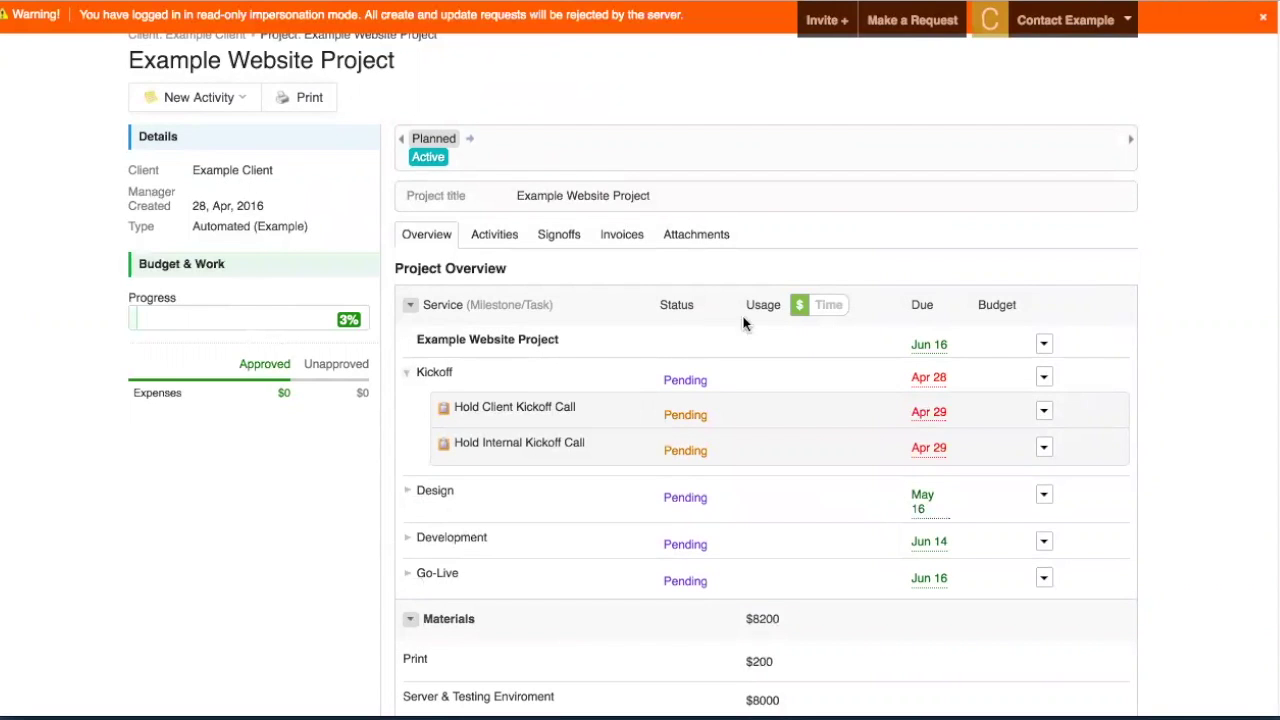
click(828, 306)
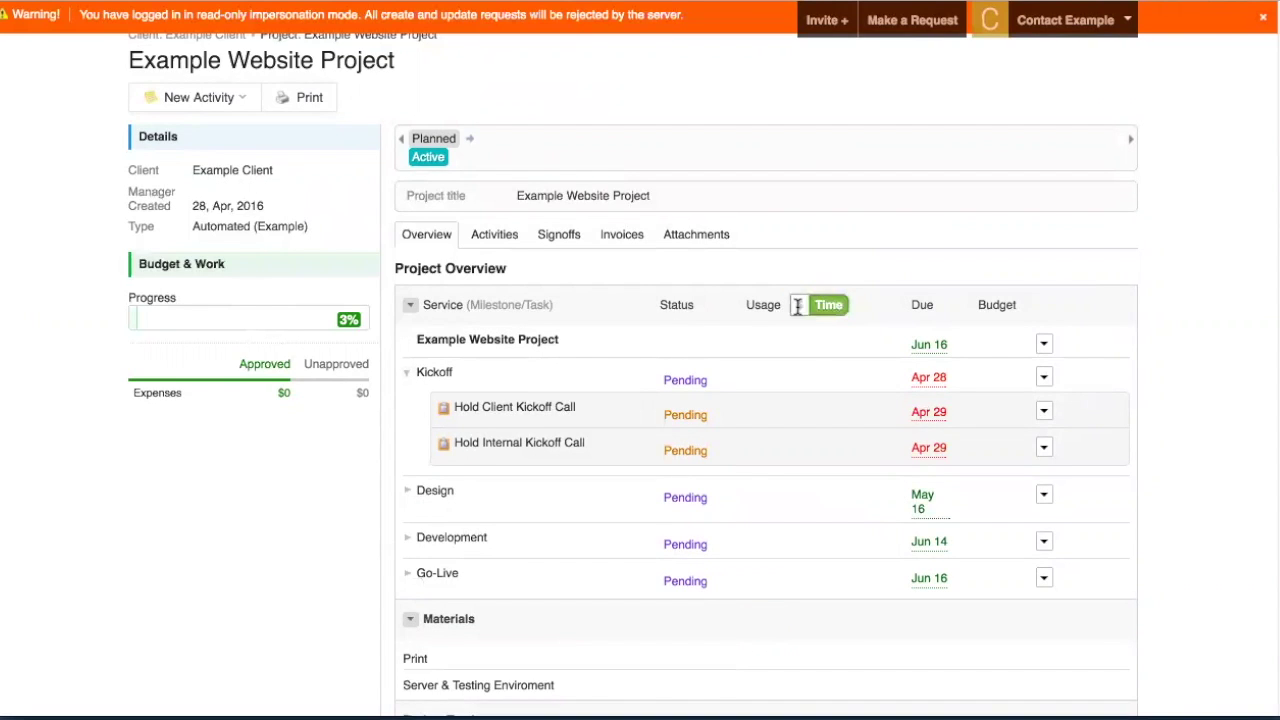
click(799, 305)
scroll(650, 365, up, 1)
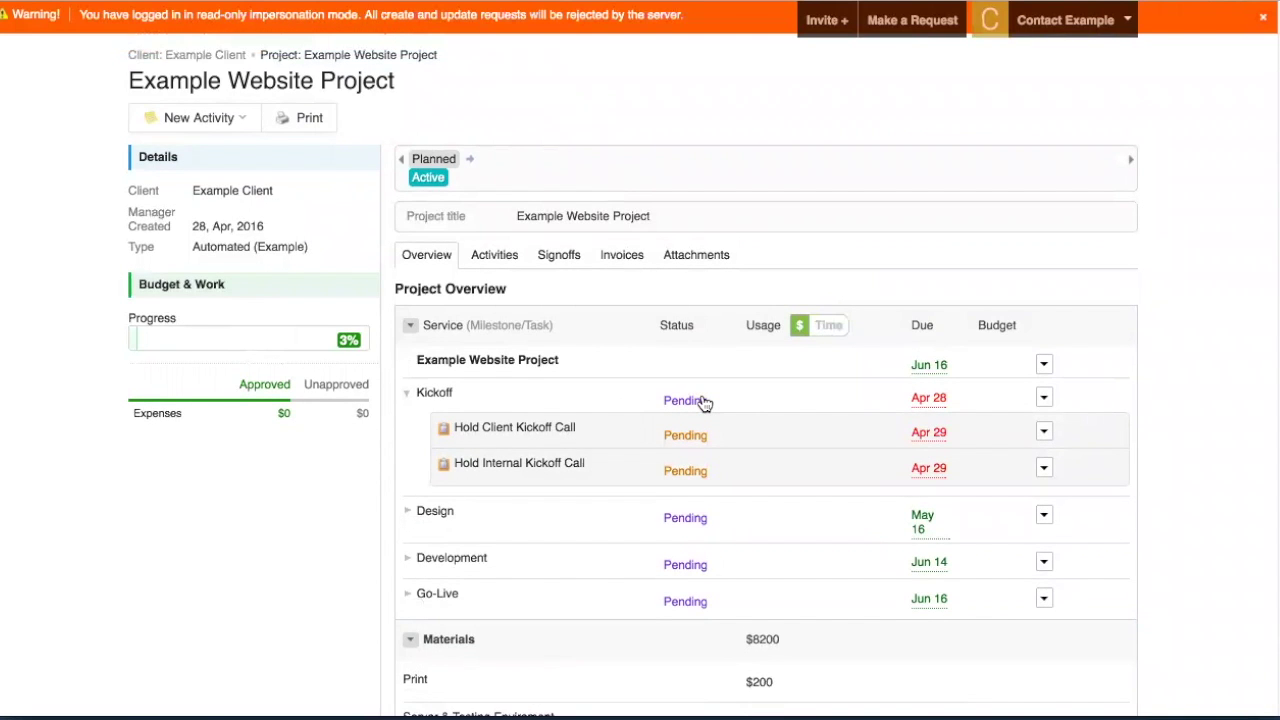
scroll(704, 402, up, 3)
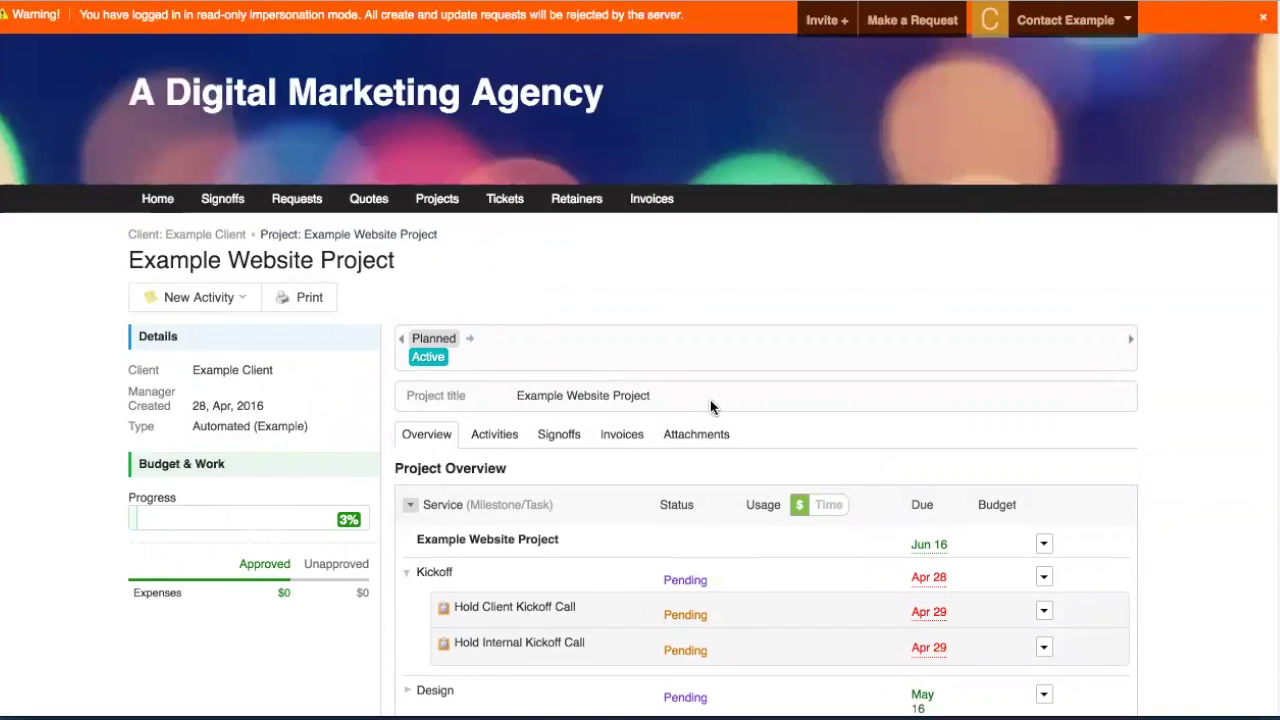
- Open the "30% On project start" invoice in the client portal and examine its line items, payment options and payments
click(644, 212)
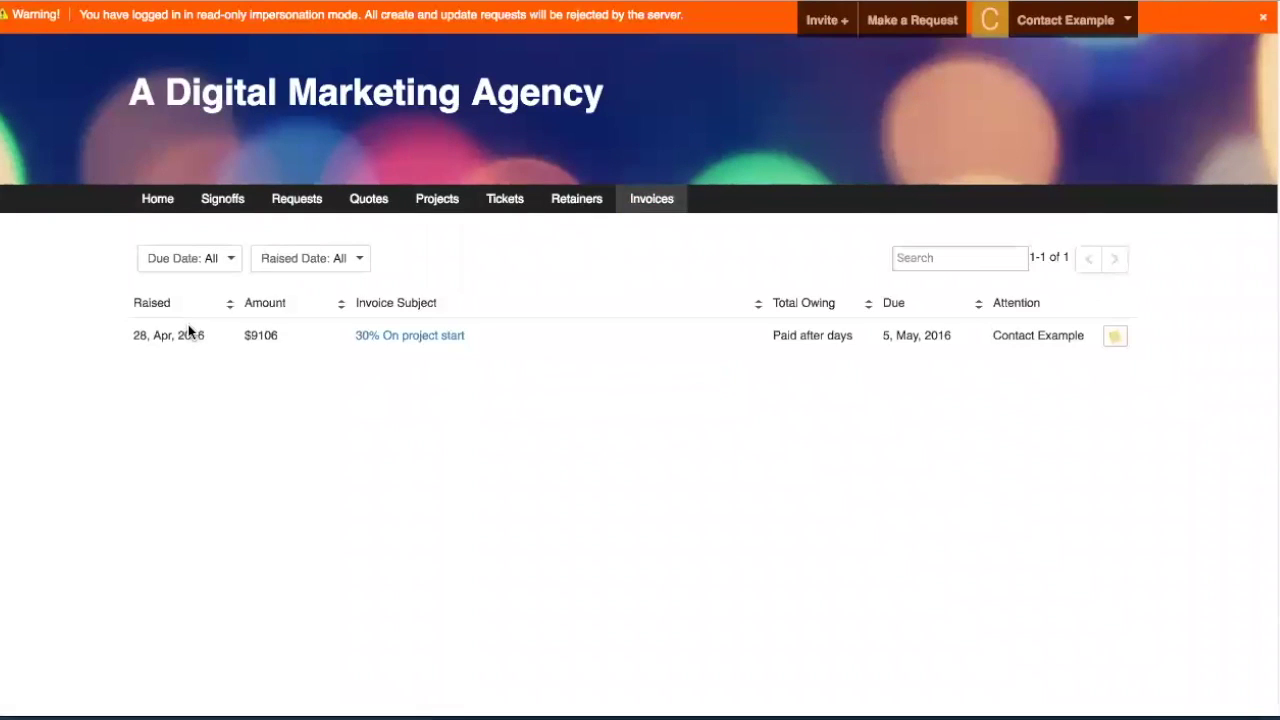
click(404, 336)
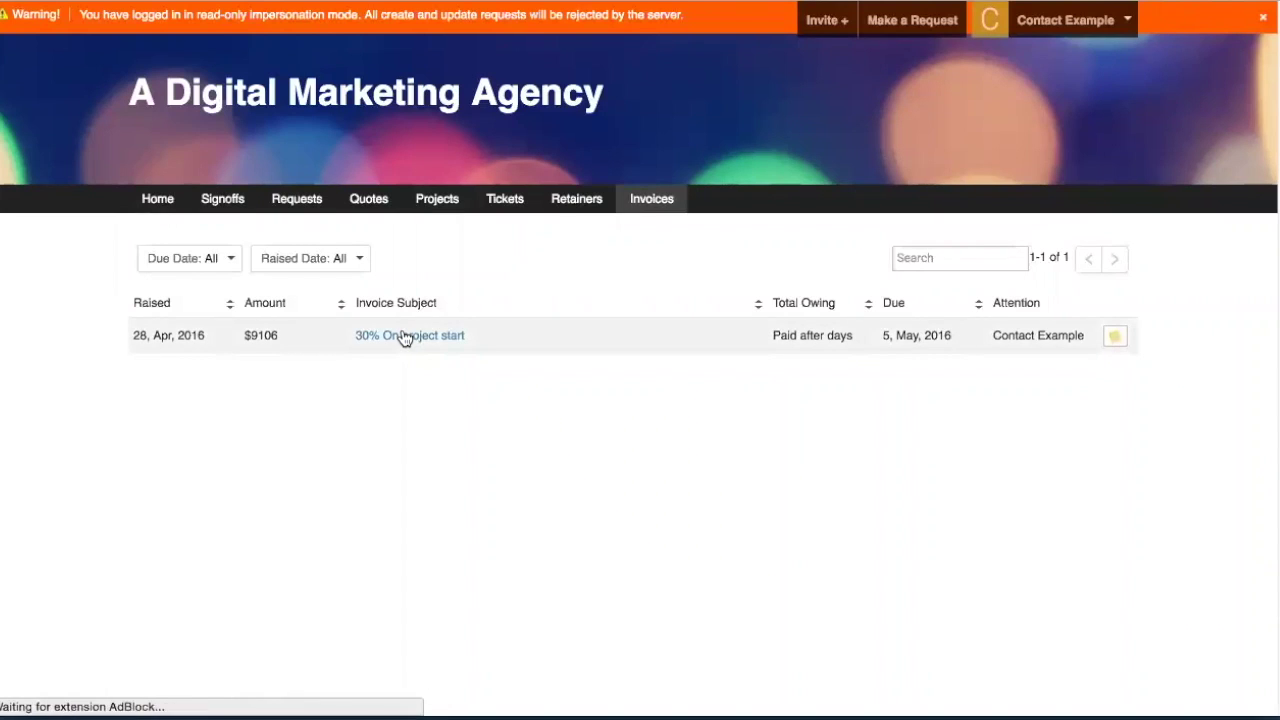
scroll(112, 388, down, 3)
scroll(112, 397, down, 2)
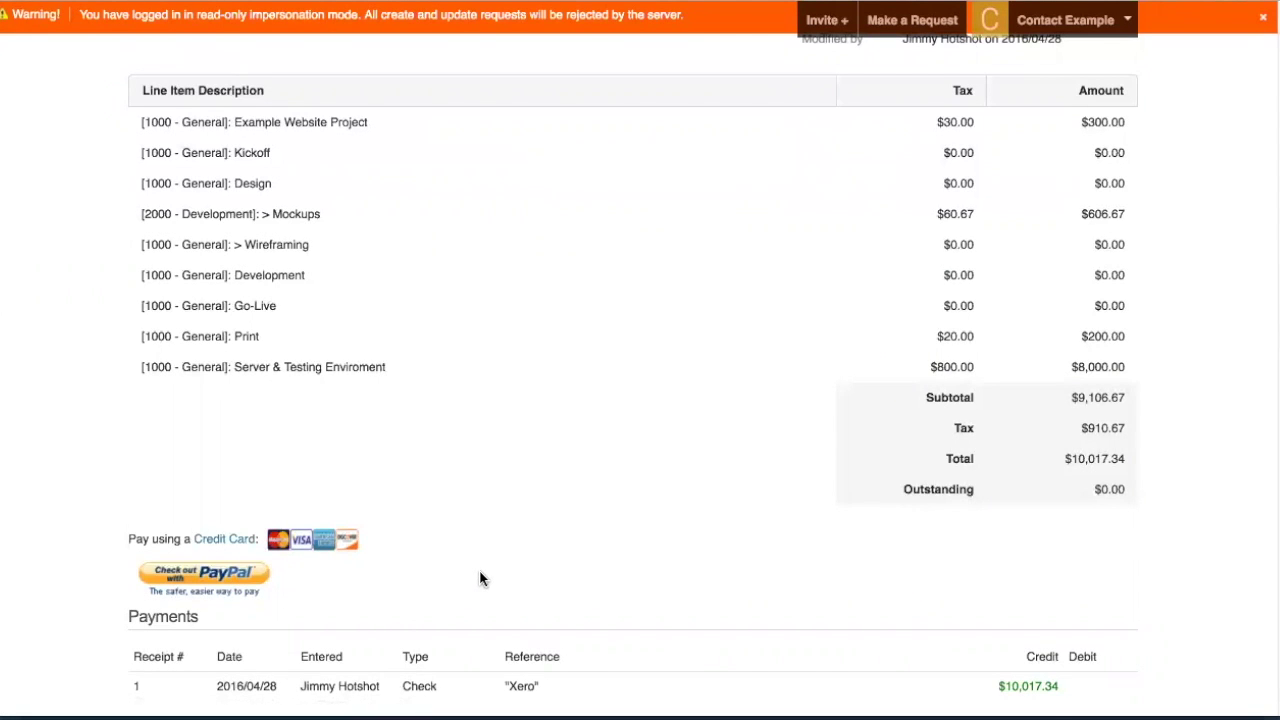
scroll(479, 578, up, 5)
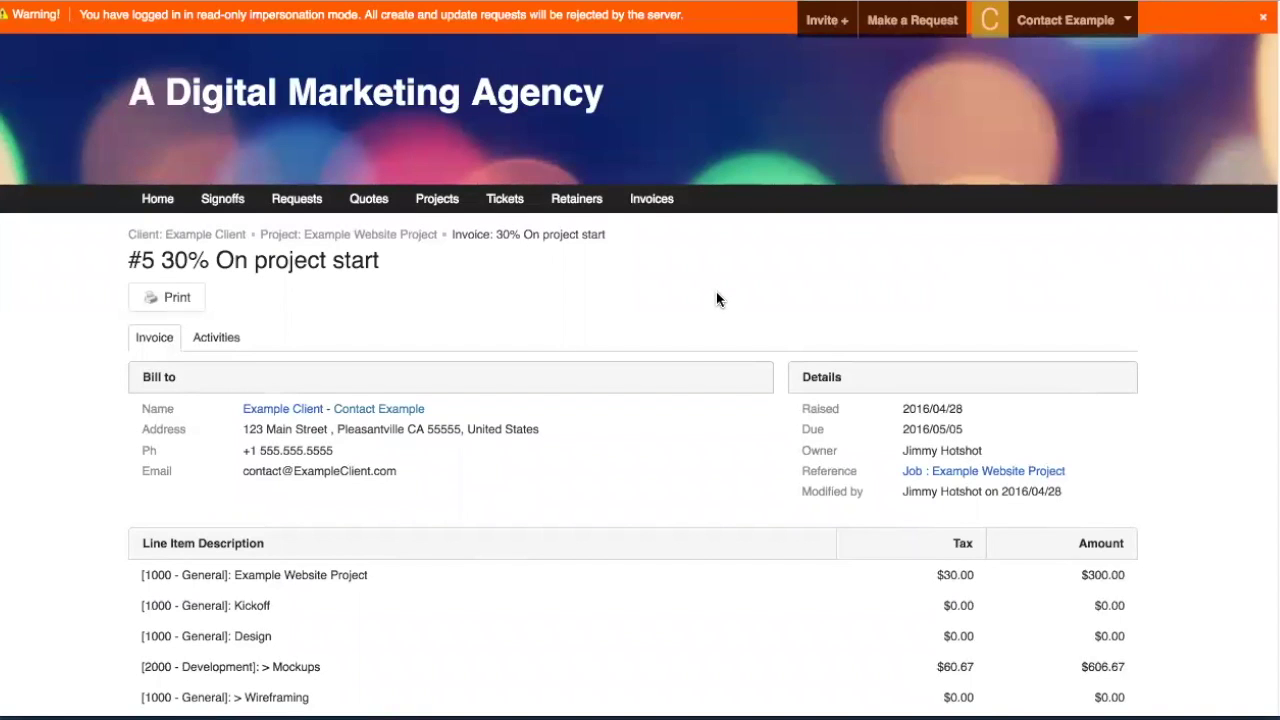
- Try to create a portal request of type Support with the subject "System down", and return to the Accelo time sheet
click(913, 21)
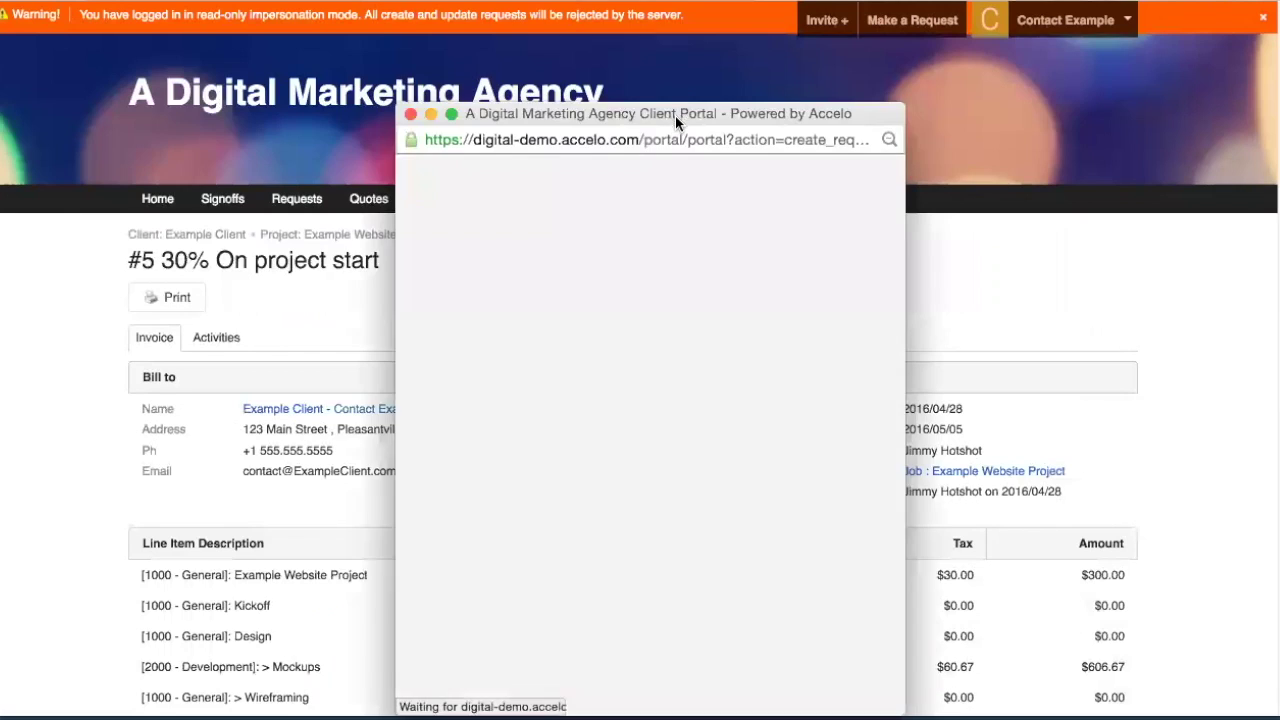
drag(675, 115, 628, 25)
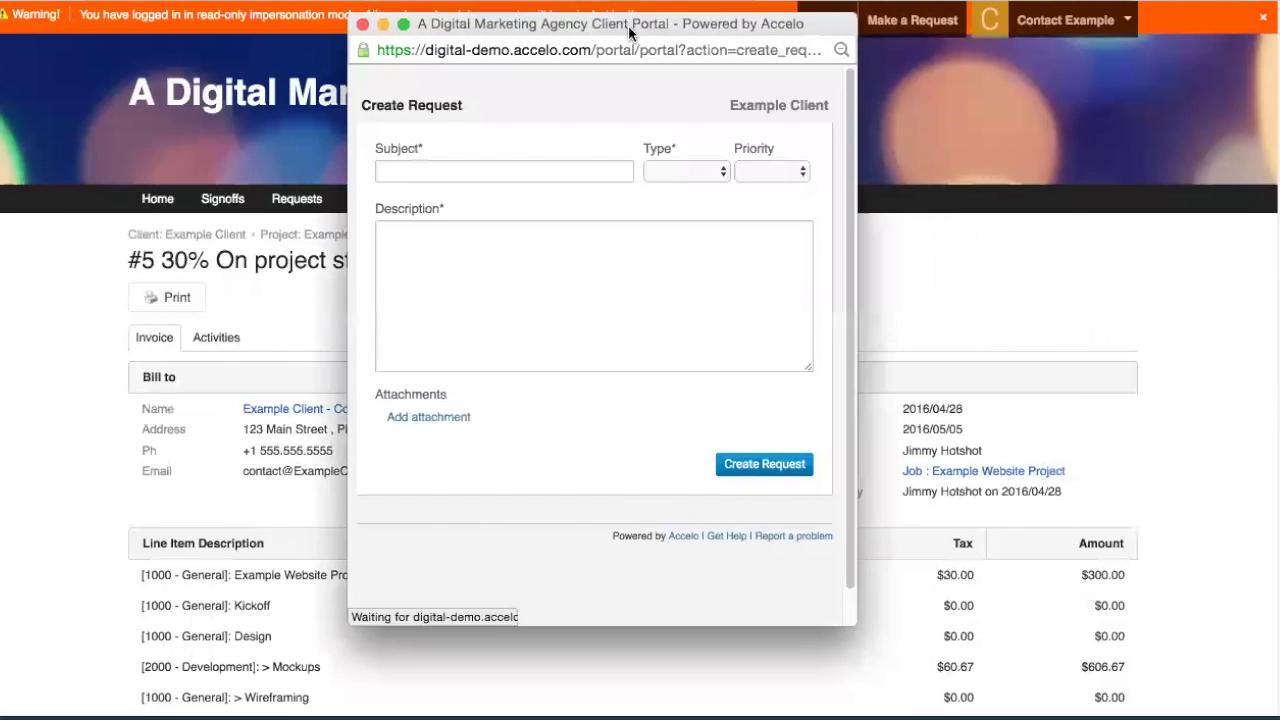
click(680, 171)
click(675, 189)
click(532, 173)
text(System down)
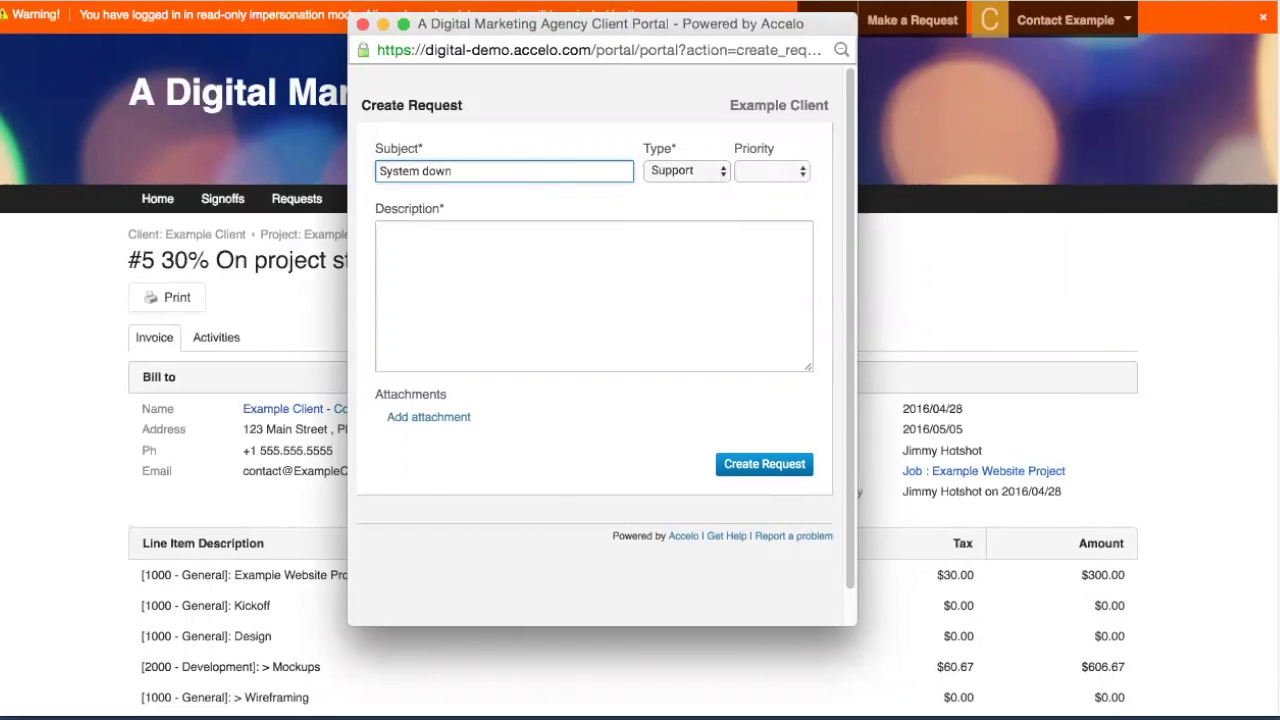
click(740, 464)
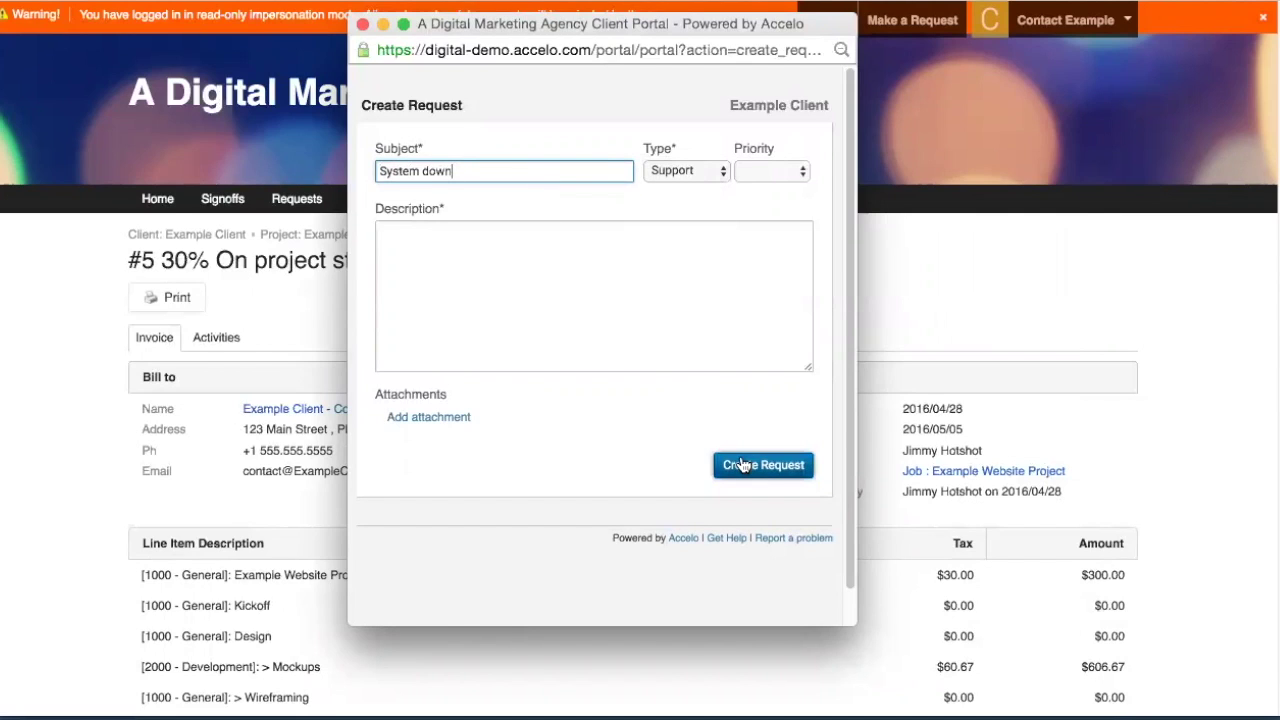
click(1019, 303)
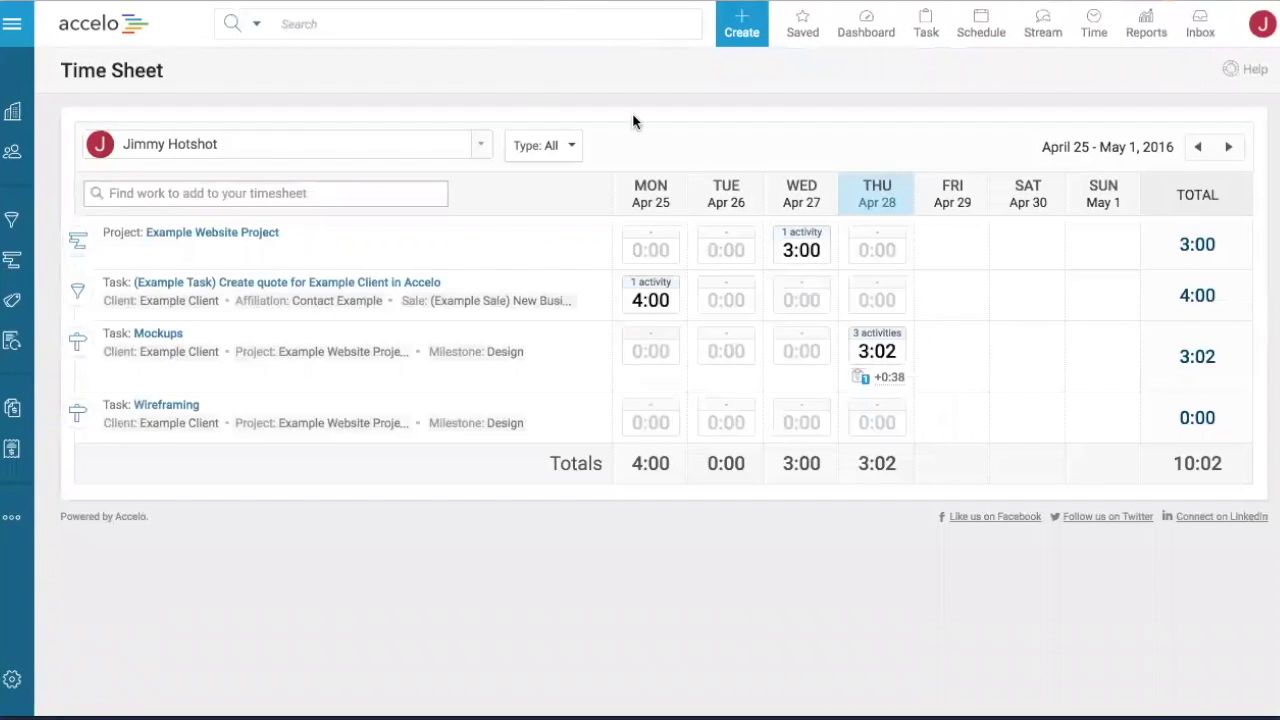
- Open the Support request inbox and claim Example Request from Client Portal by starting a reply to it
mouse_move(1201, 44)
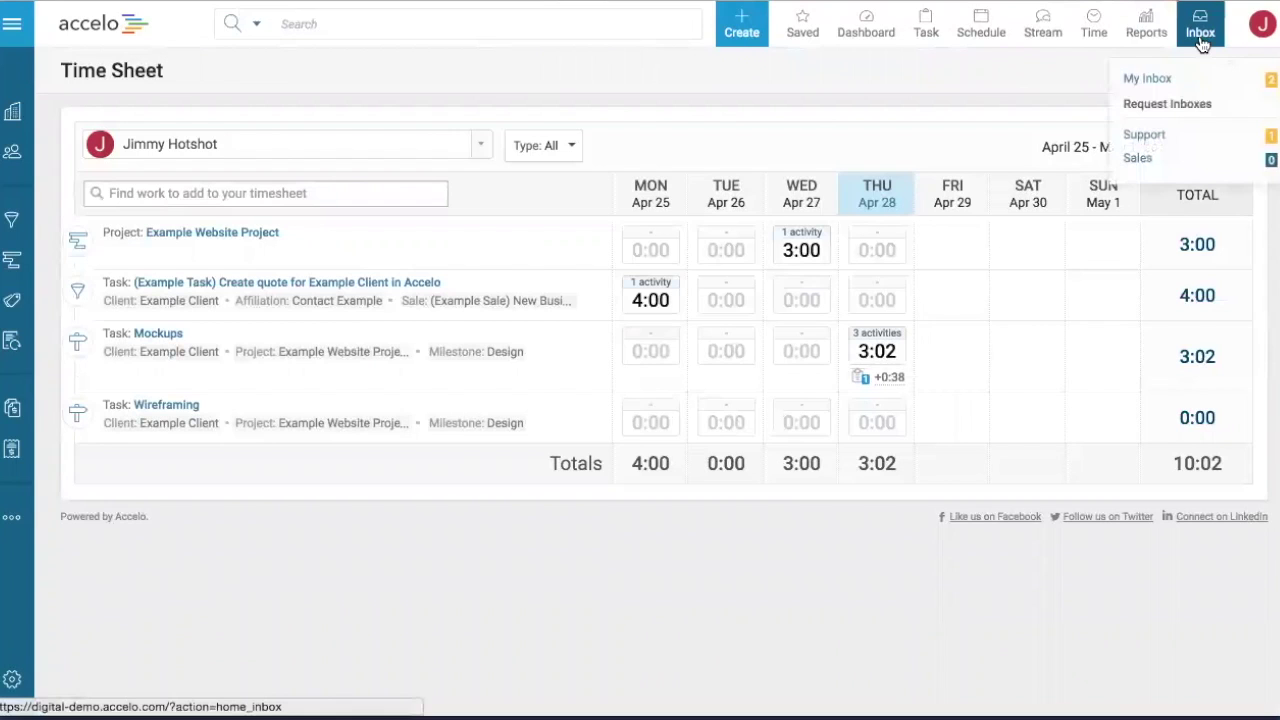
click(1167, 137)
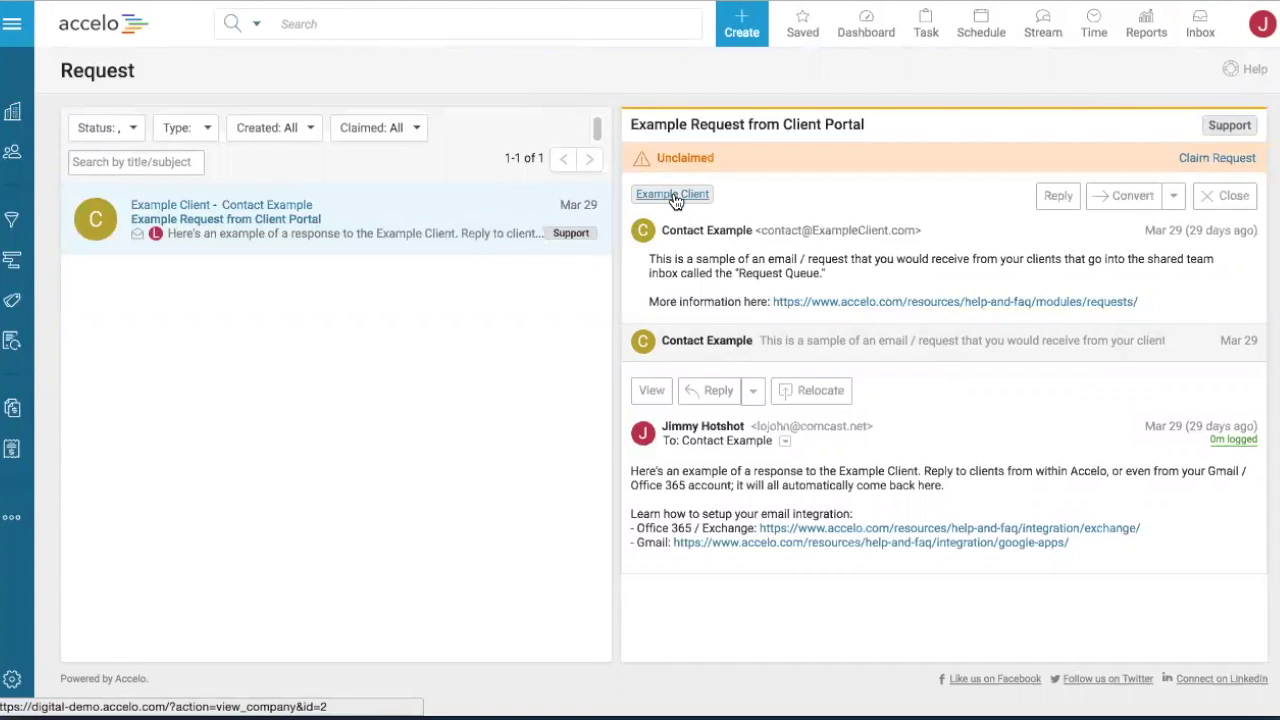
click(1055, 198)
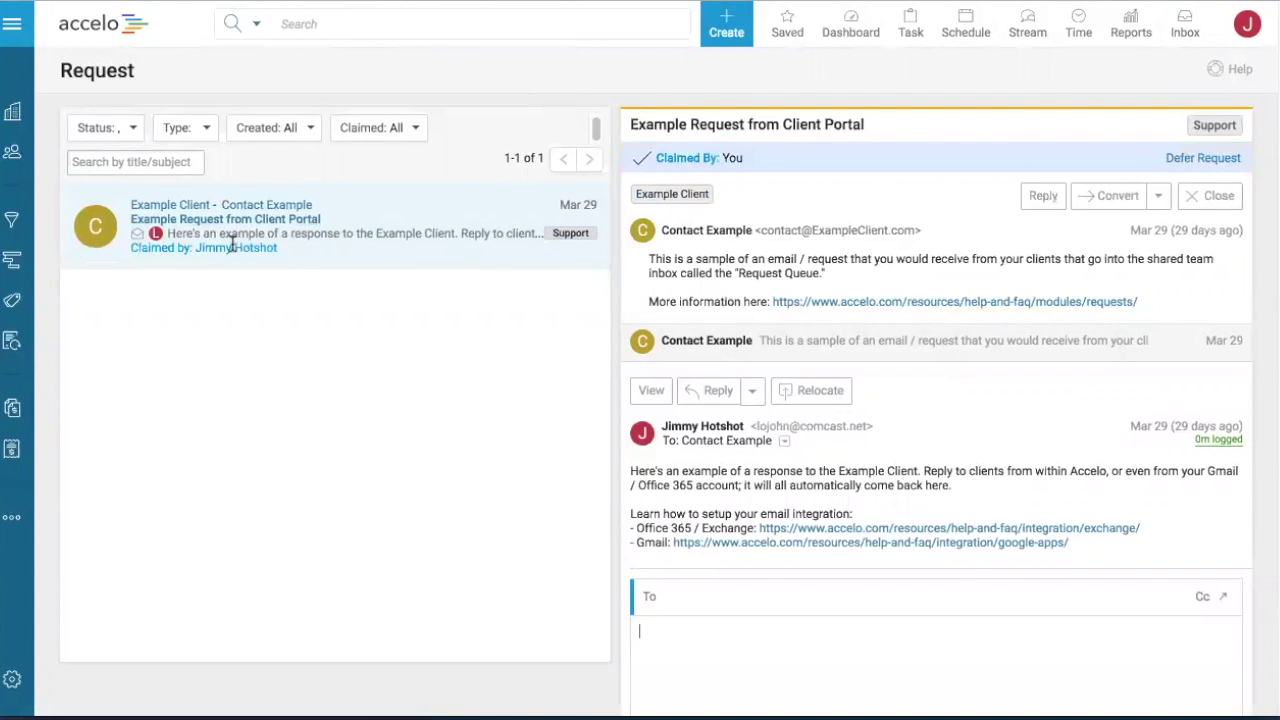
mouse_move(292, 248)
mouse_down()
mouse_move(125, 250)
mouse_move(283, 250)
mouse_up()
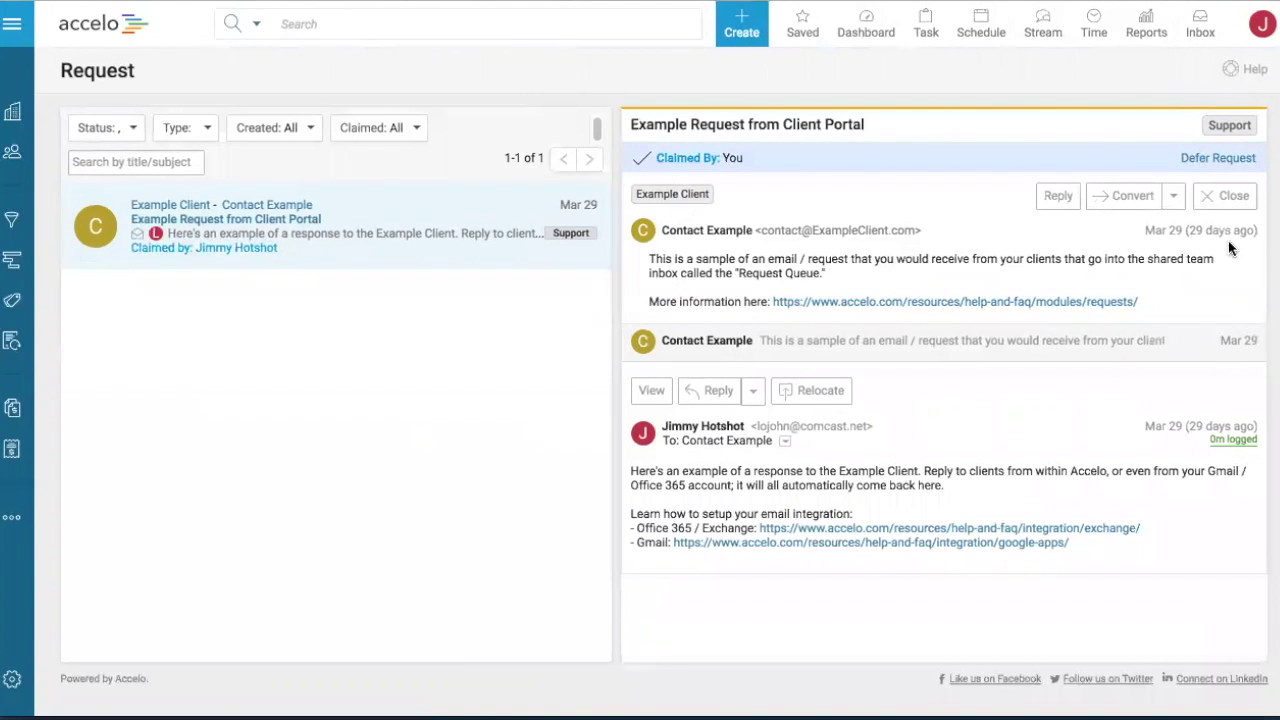
- Convert Example Request from Client Portal into a new ticket form and review its prefilled details and assignee choices
click(1172, 200)
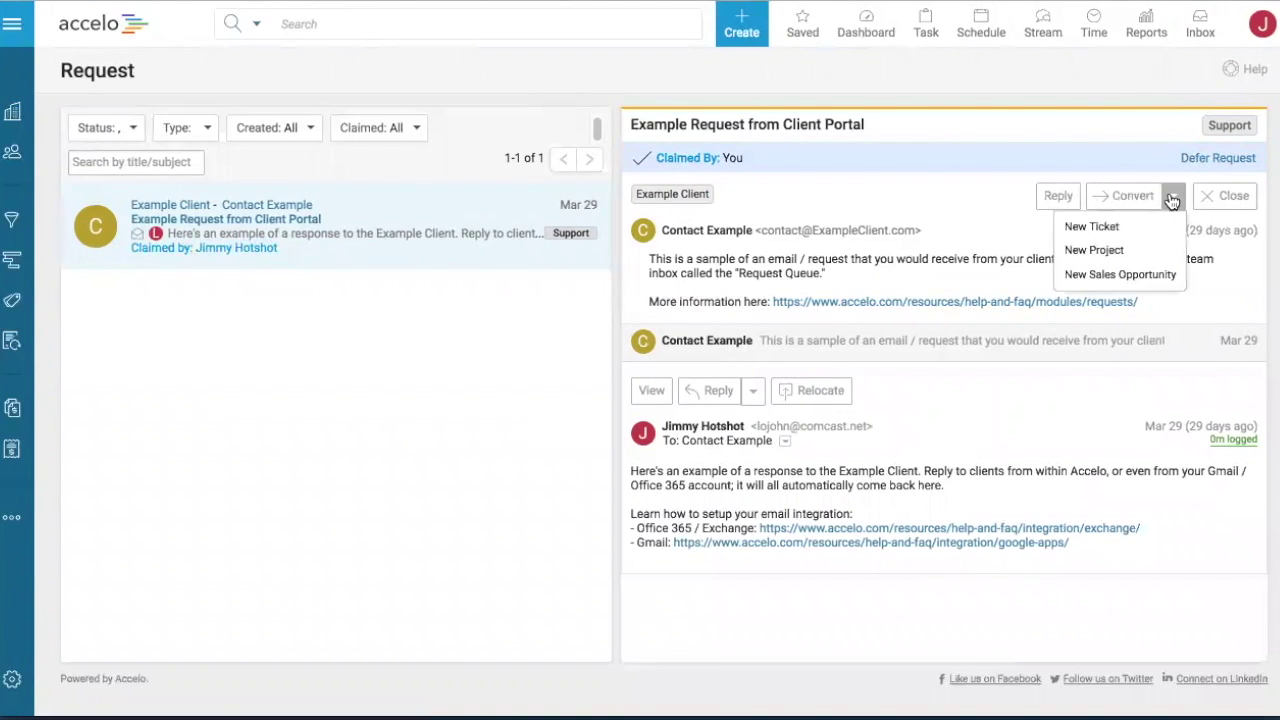
click(1085, 226)
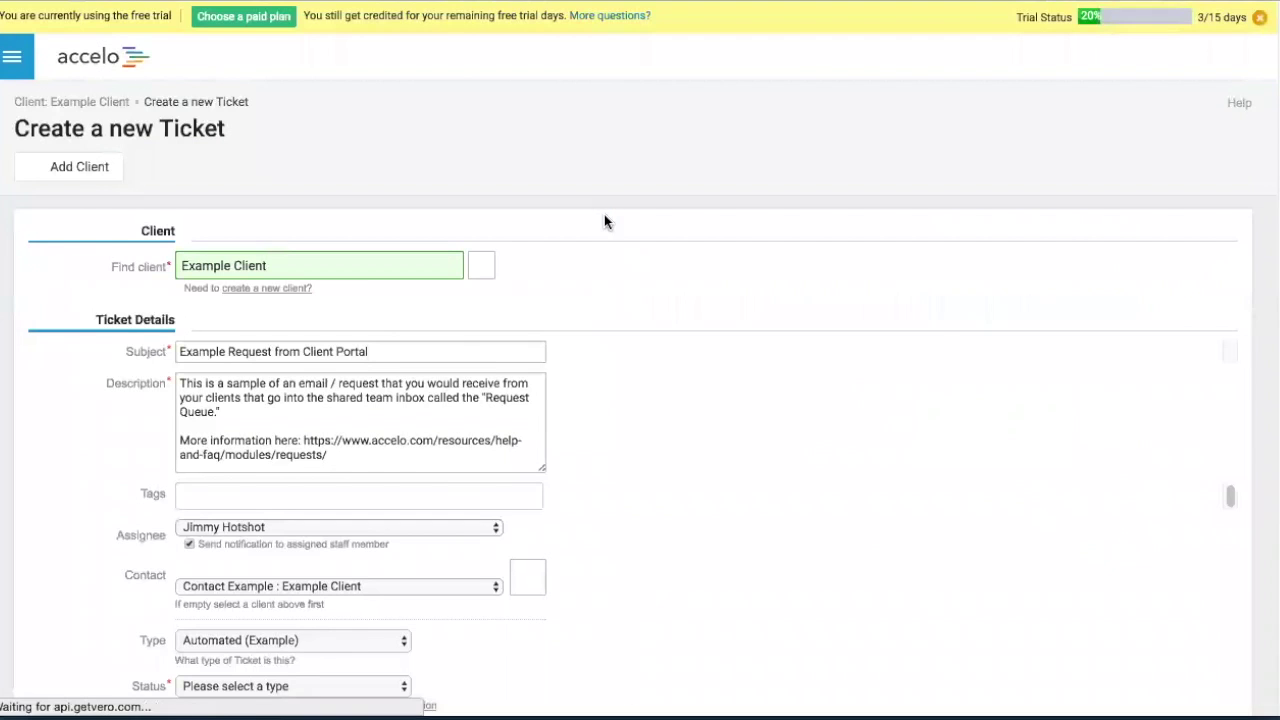
scroll(608, 424, down, 2)
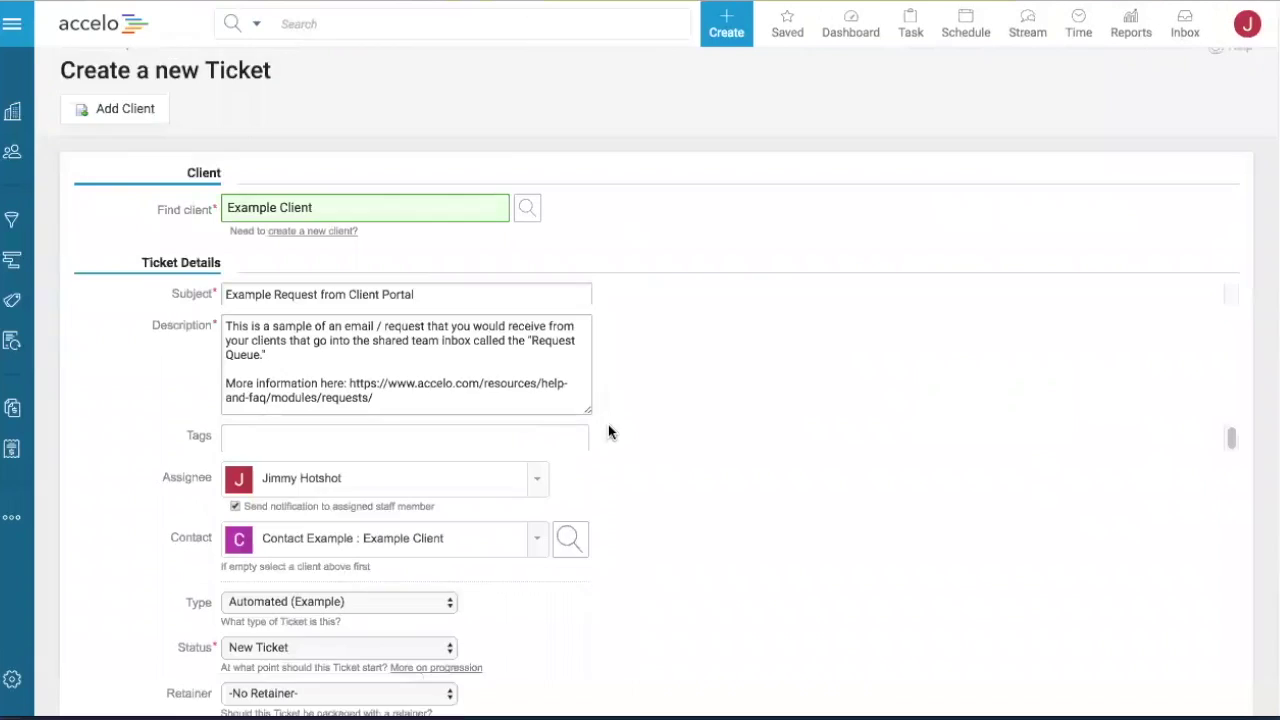
scroll(676, 408, down, 2)
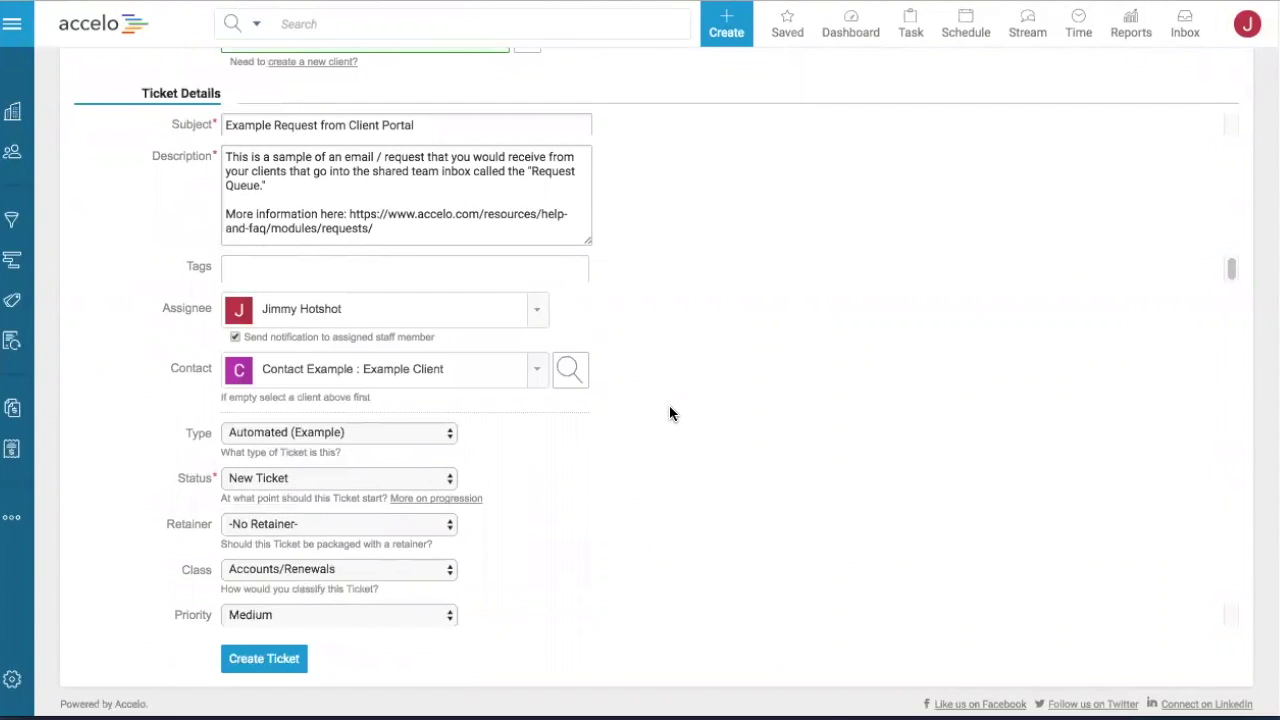
click(531, 313)
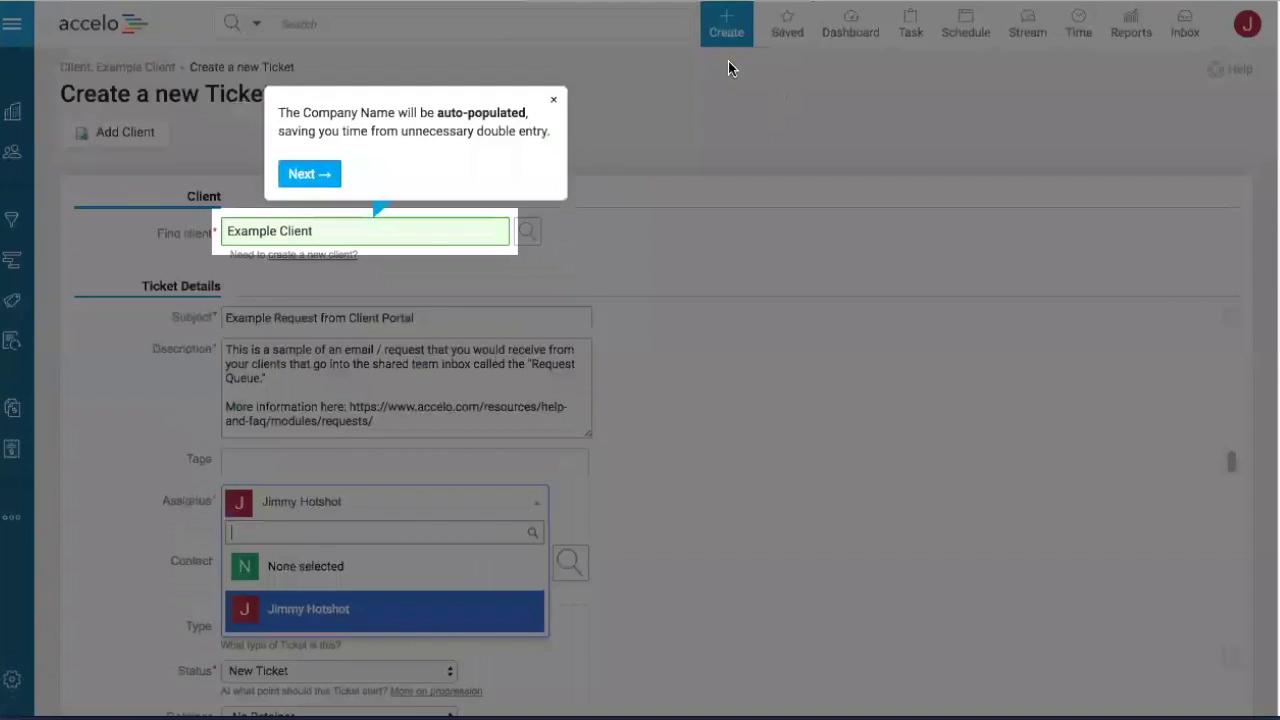
click(553, 99)
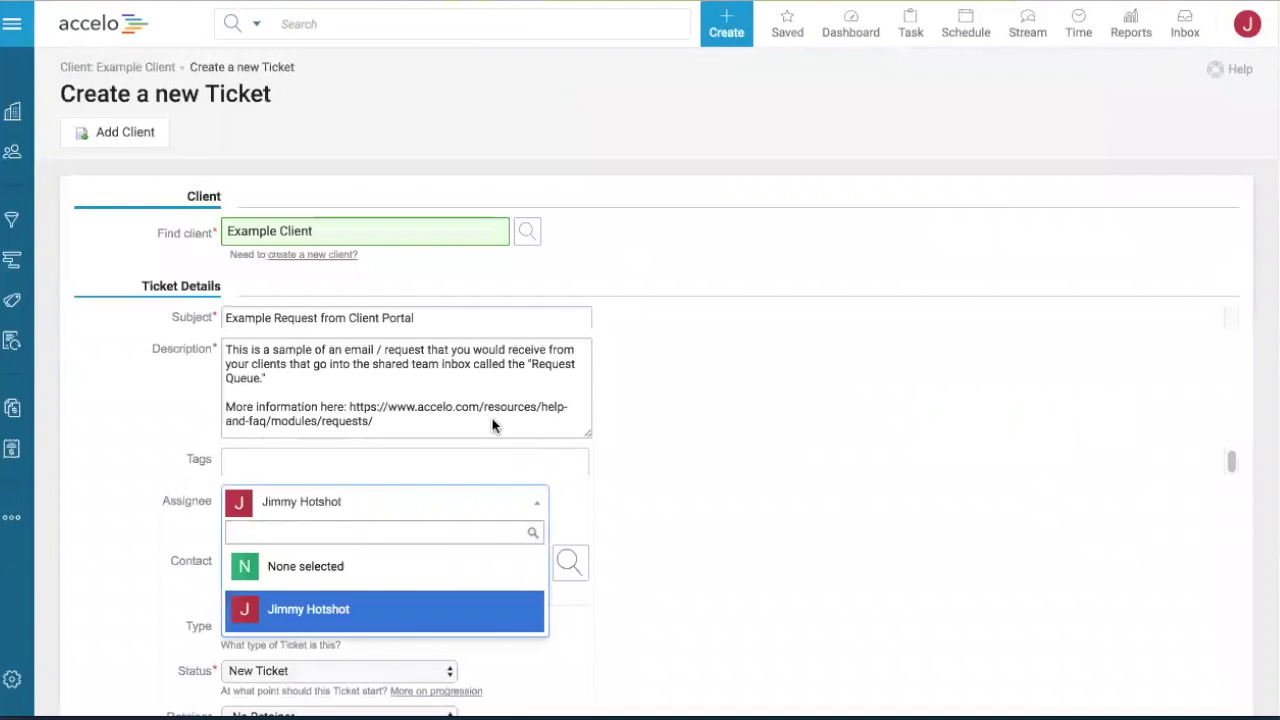
click(656, 549)
scroll(654, 550, down, 2)
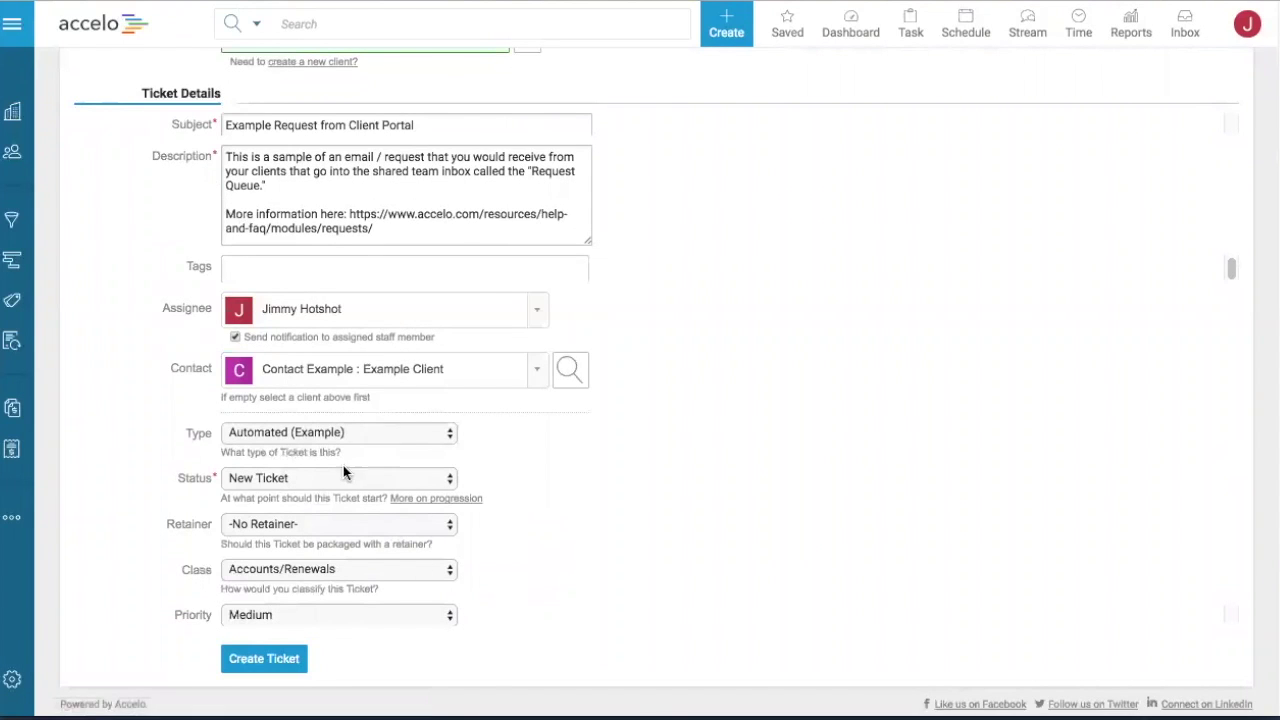
- Assign the ticket to retainer #2 (Example Contract) Monthly Support Post-paid, create it and send the ticket-opened email to the client contact
click(296, 526)
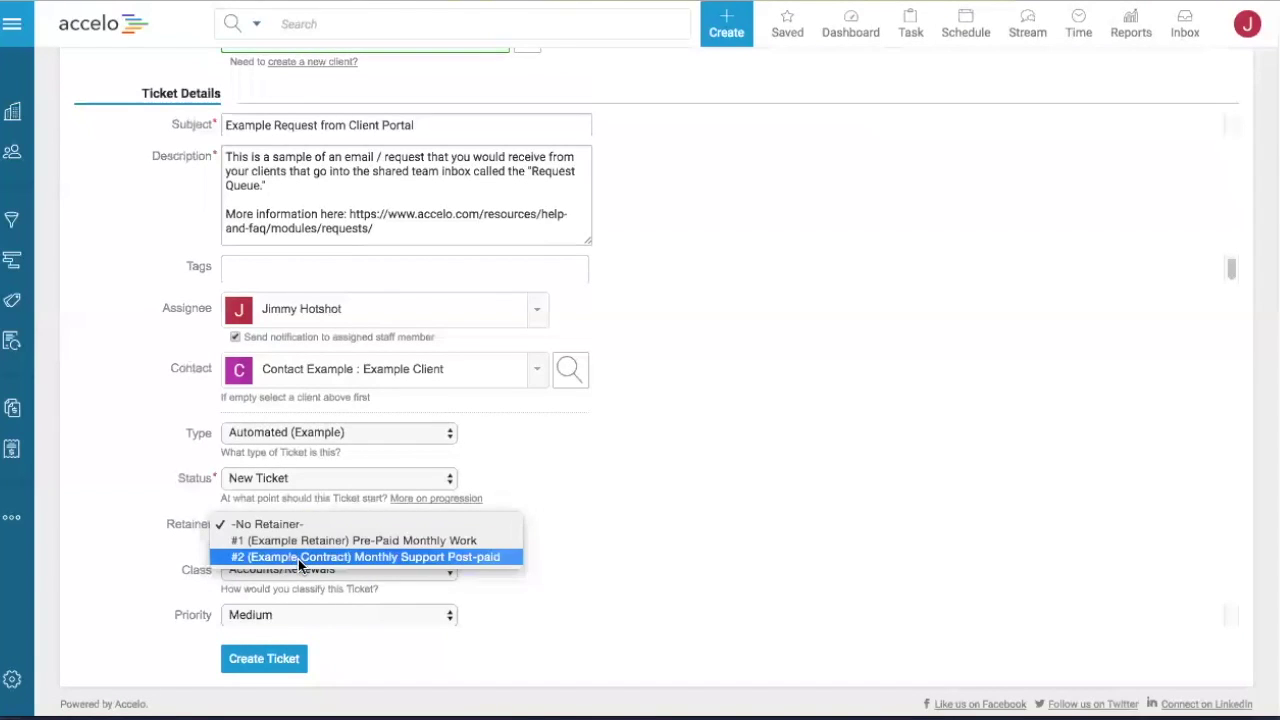
click(298, 558)
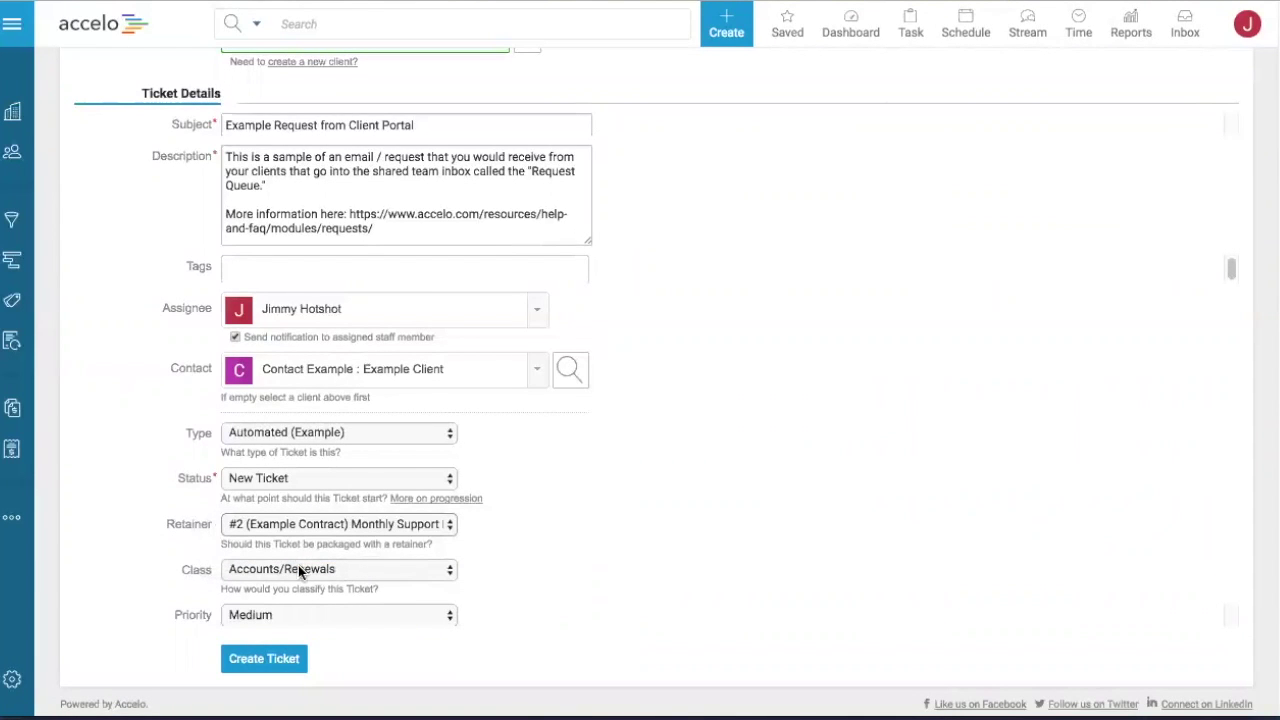
click(262, 658)
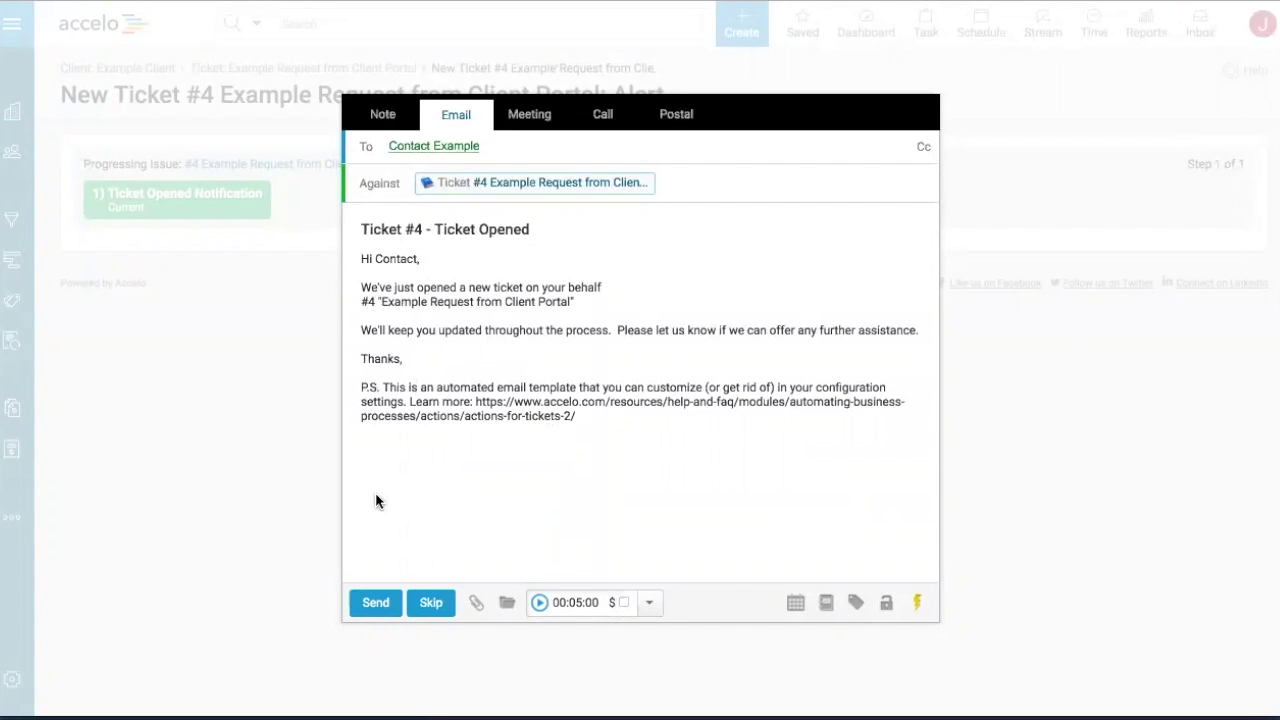
click(377, 600)
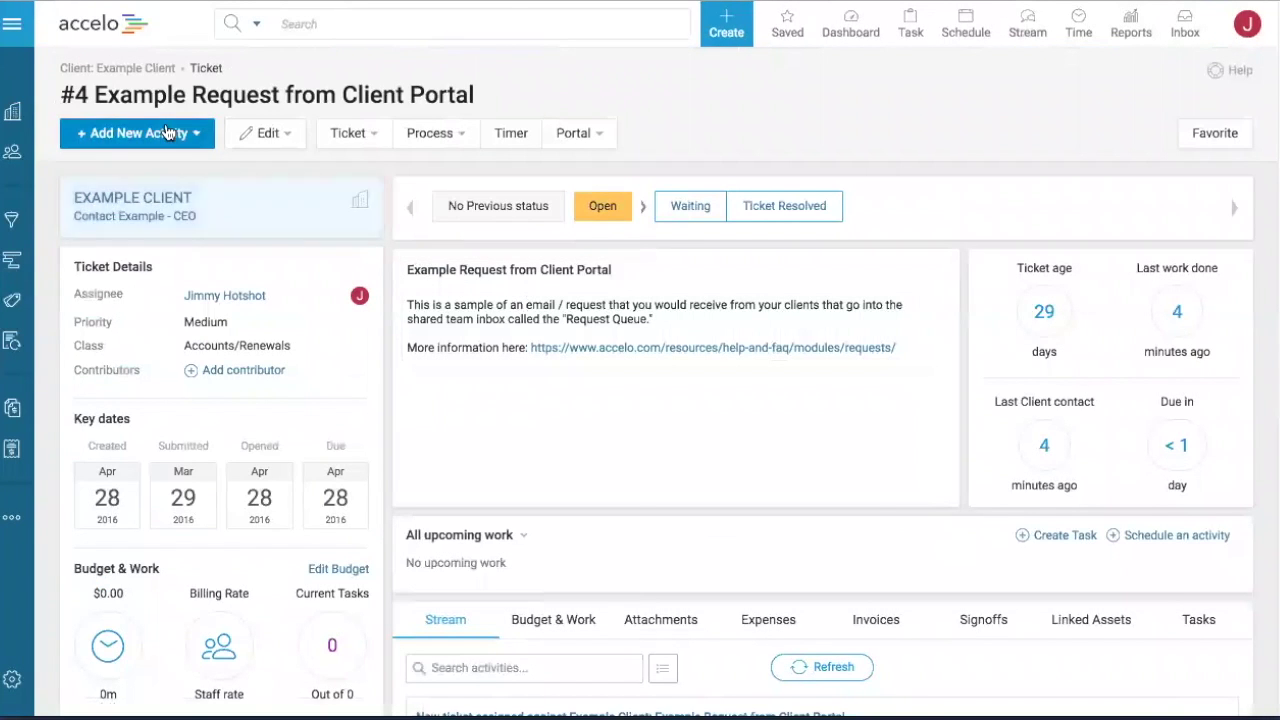
- Reply to the new-ticket note in the ticket's stream with "troubleshooting" and 1 hour of billable time logged
scroll(620, 435, down, 3)
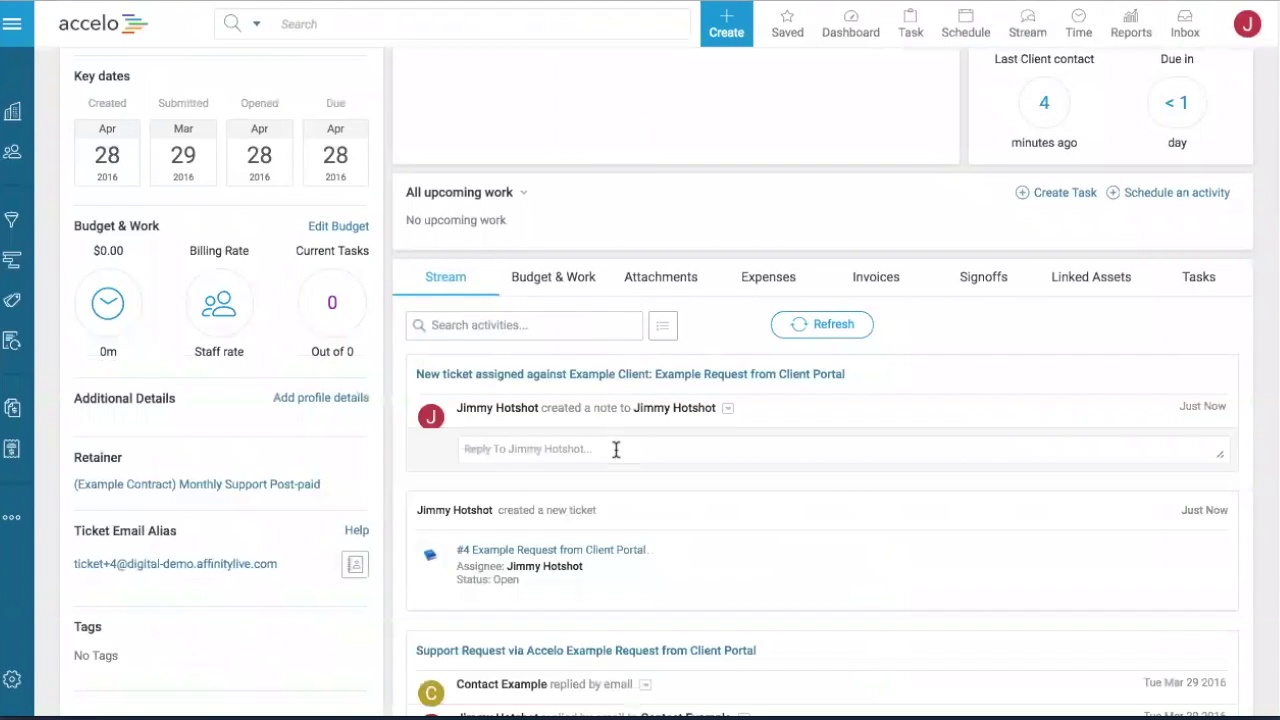
click(616, 449)
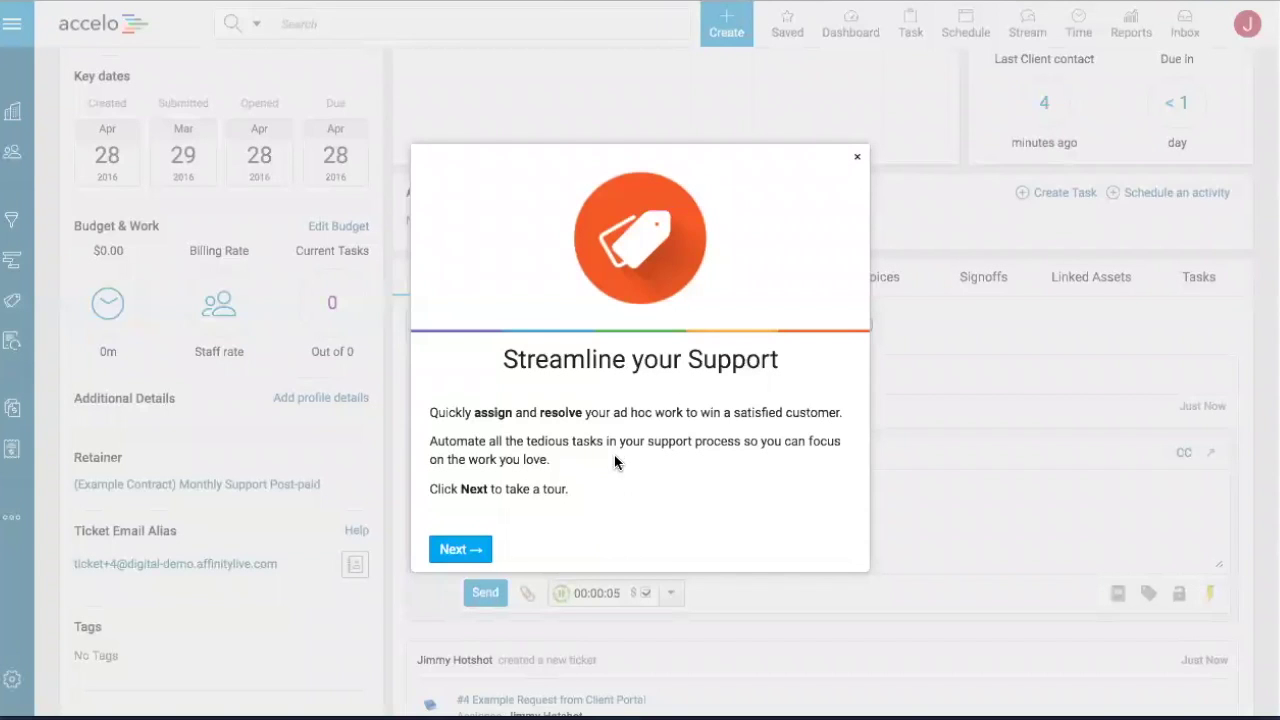
click(857, 159)
click(620, 593)
text(1h)
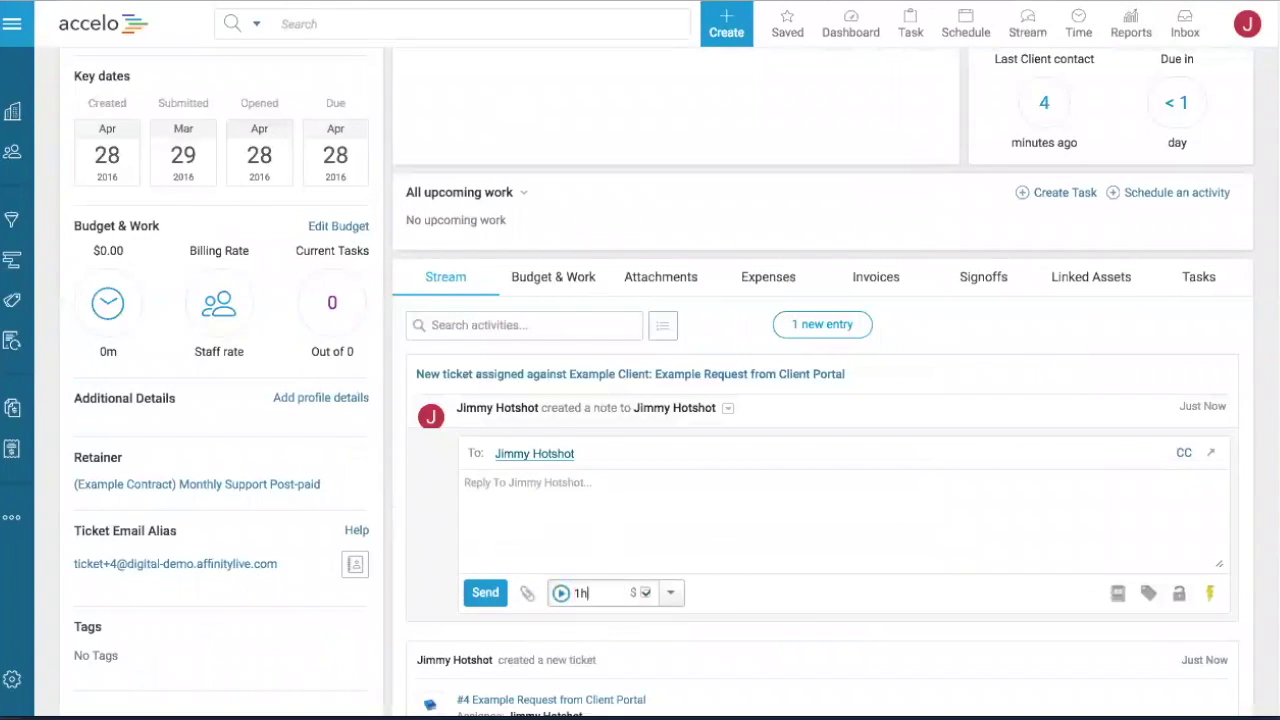
click(550, 511)
text(to)
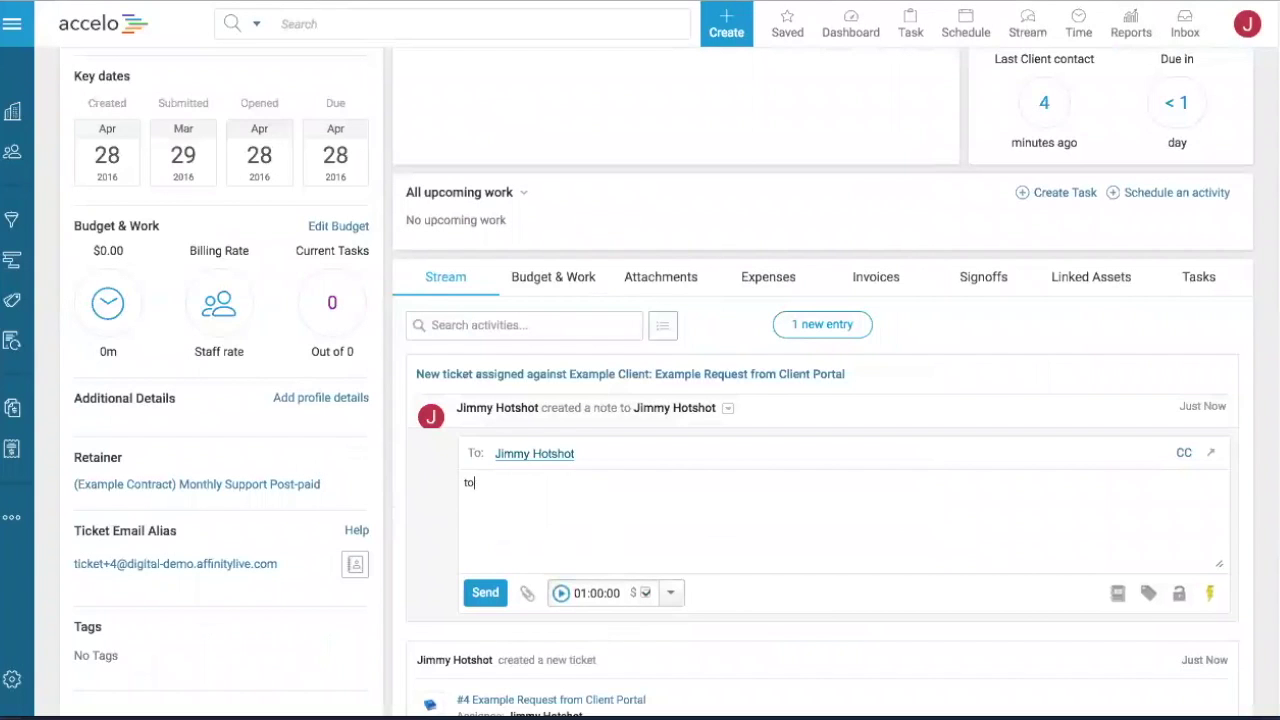
text(rubleshooting)
click(486, 593)
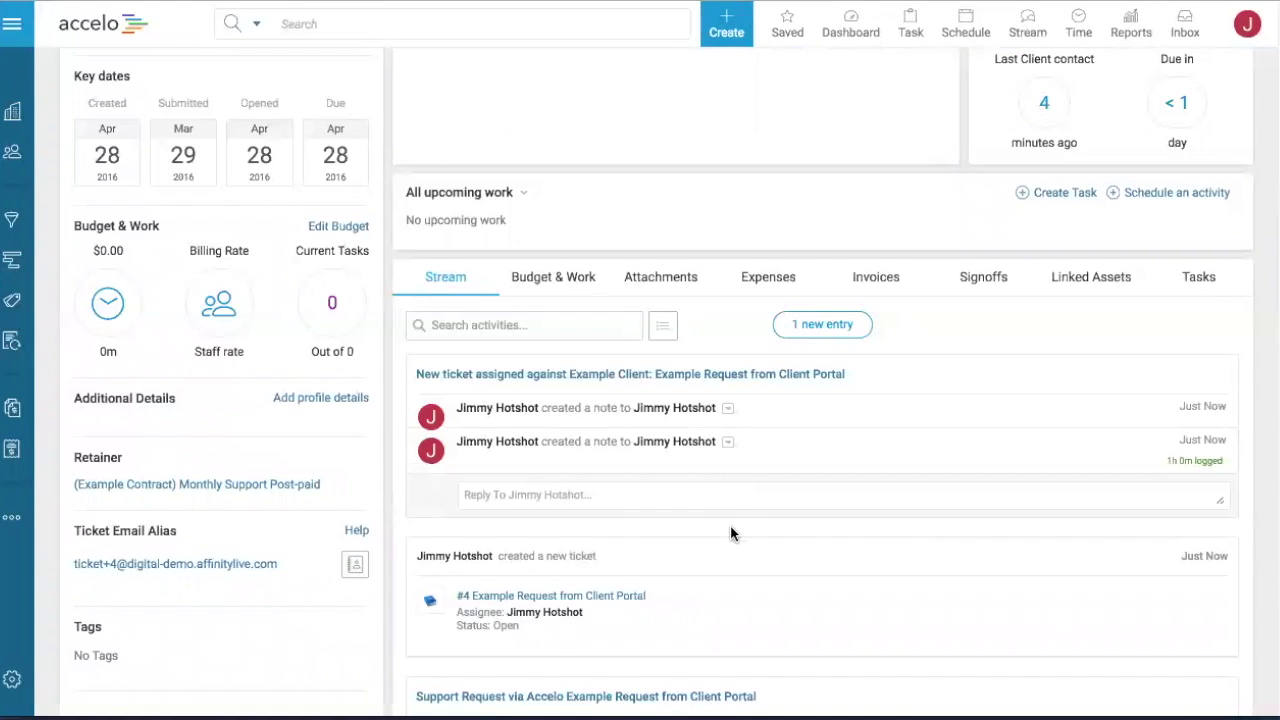
- Progress the ticket's status from Open to Waiting and save the waiting reason
scroll(730, 532, up, 5)
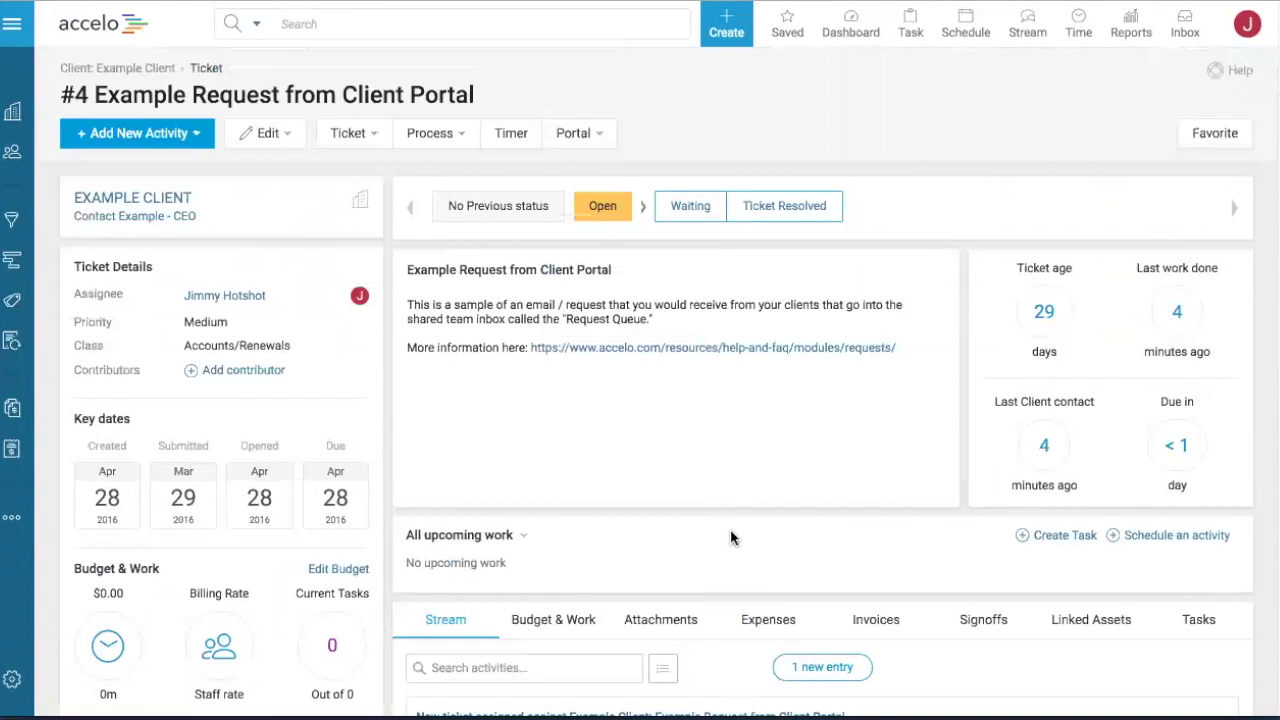
click(663, 224)
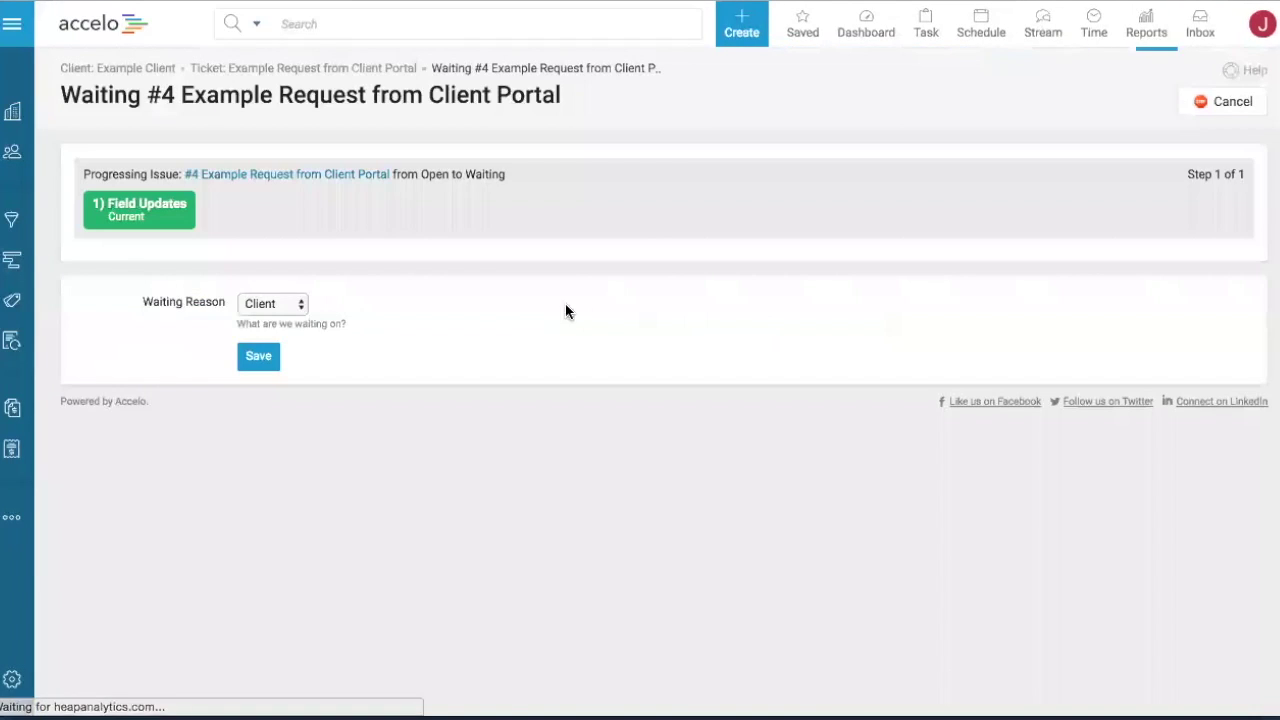
click(275, 305)
click(265, 365)
click(258, 360)
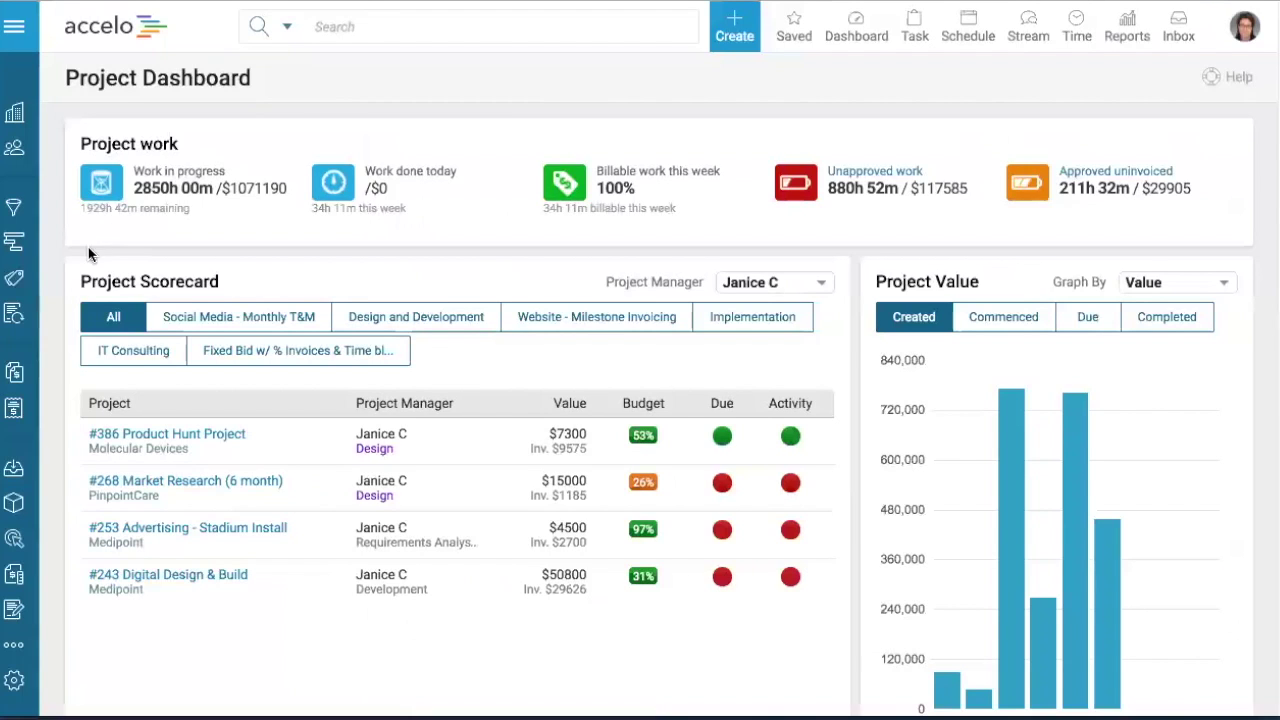
- Open the ticket list from the Project Dashboard, filter it to the MSP Support type, sort by status and examine the tickets
click(14, 283)
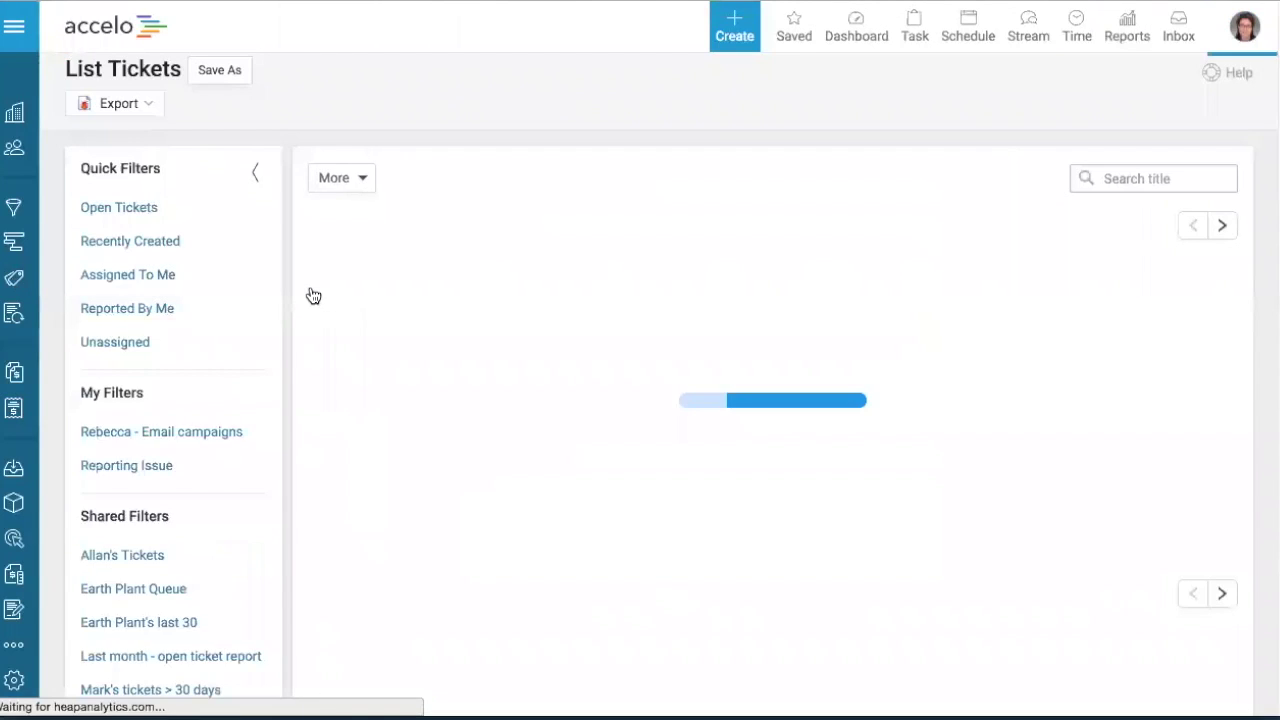
click(143, 278)
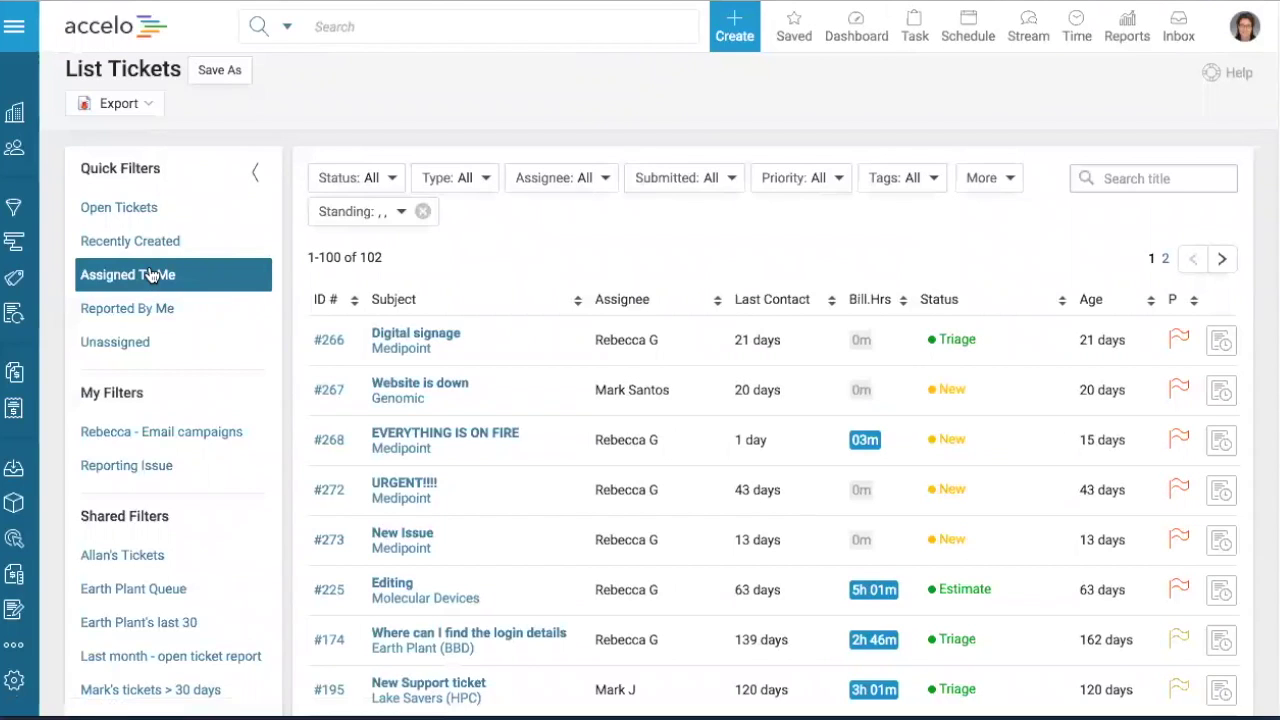
click(449, 178)
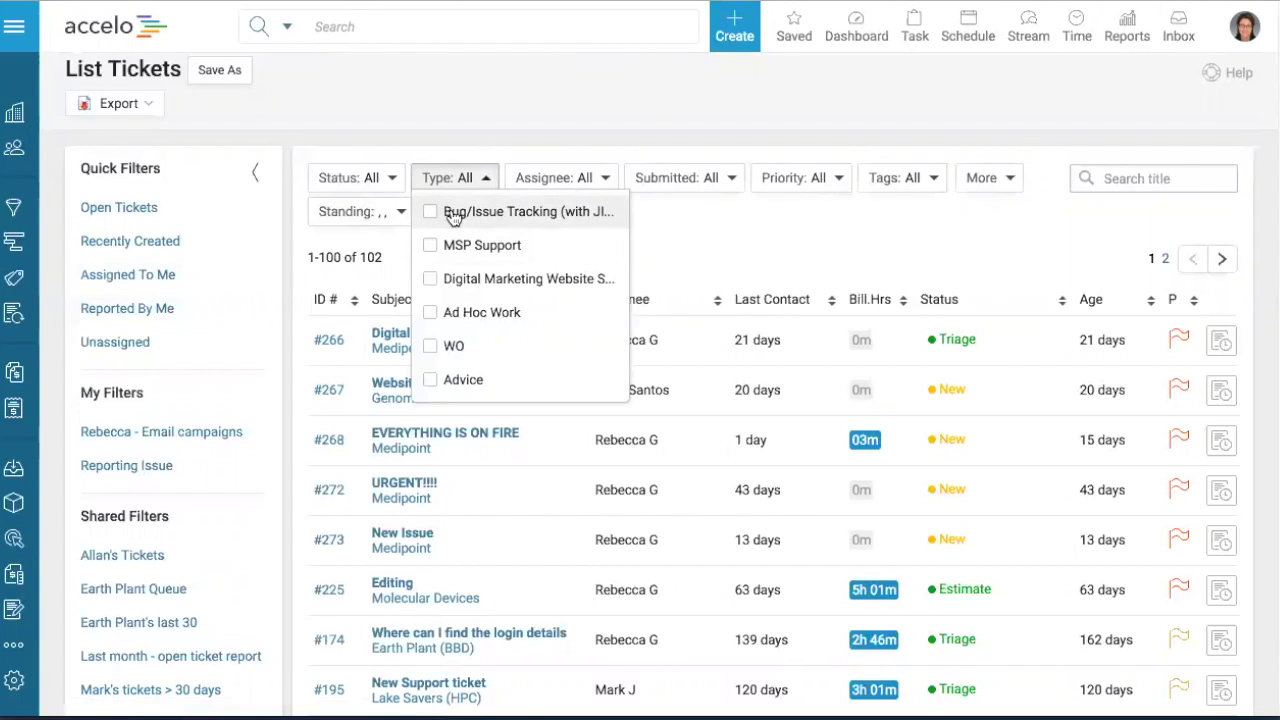
click(469, 250)
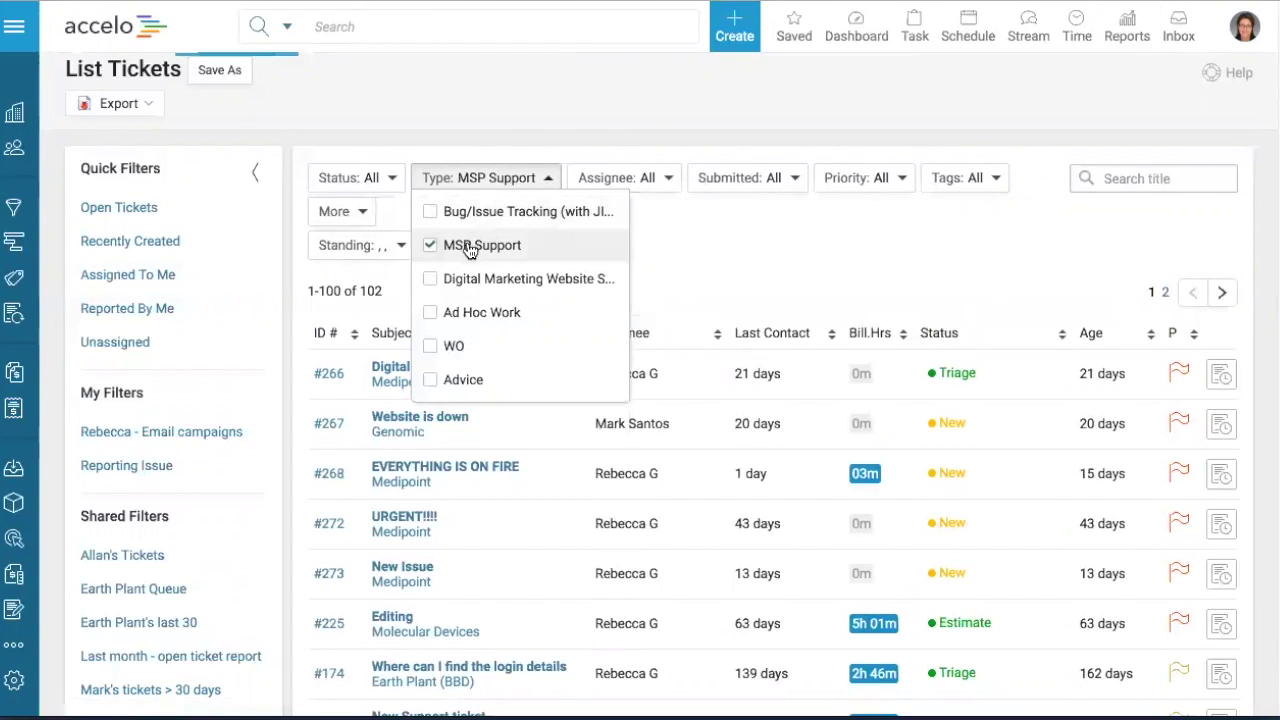
click(930, 292)
click(963, 330)
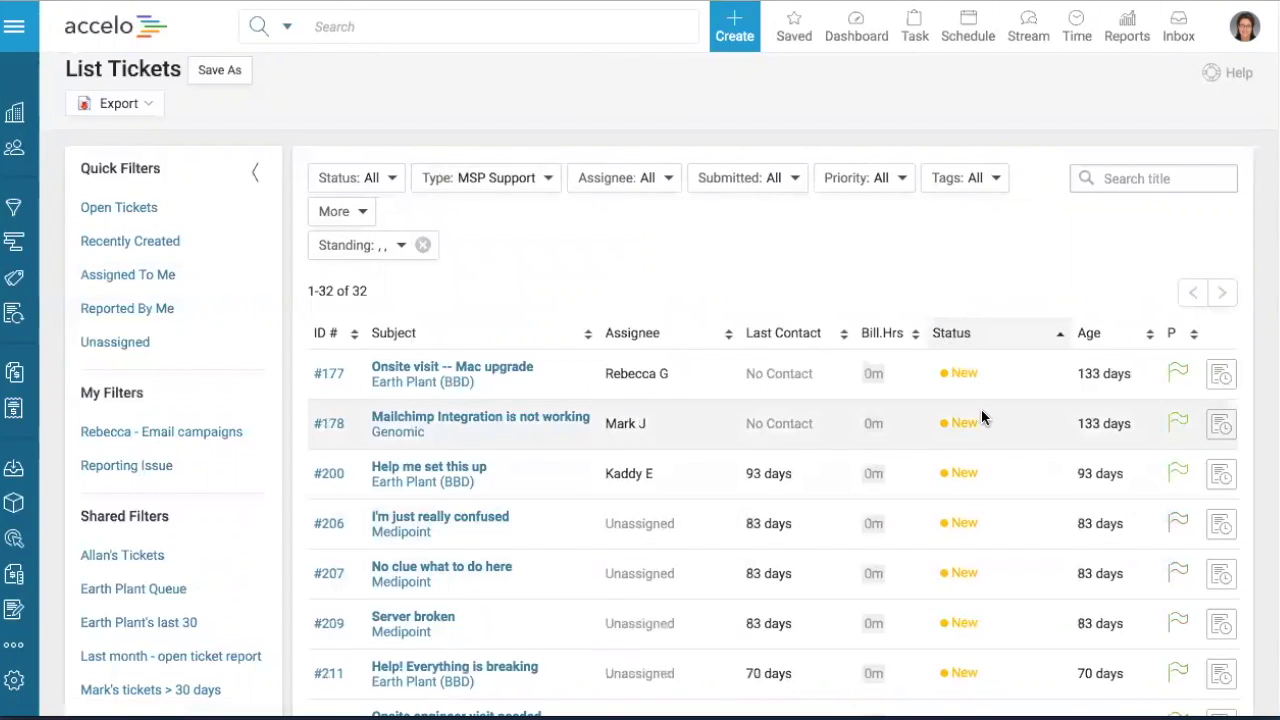
scroll(980, 417, down, 3)
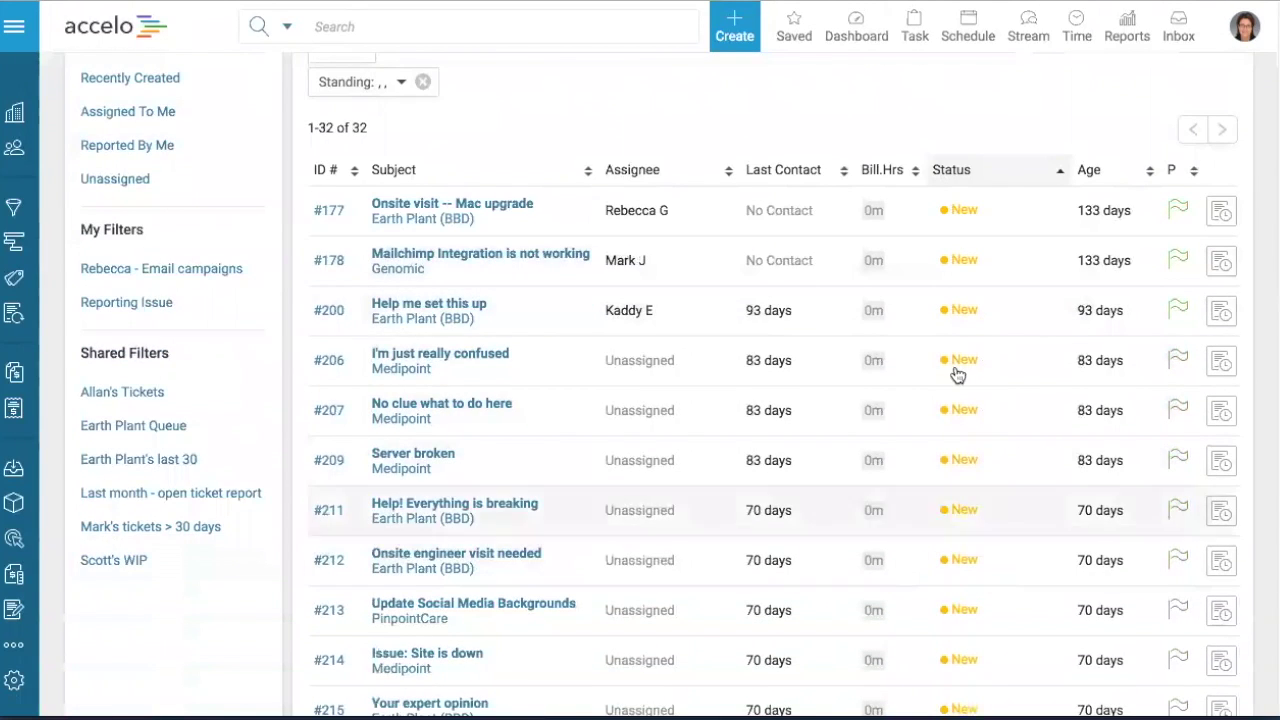
scroll(951, 303, up, 3)
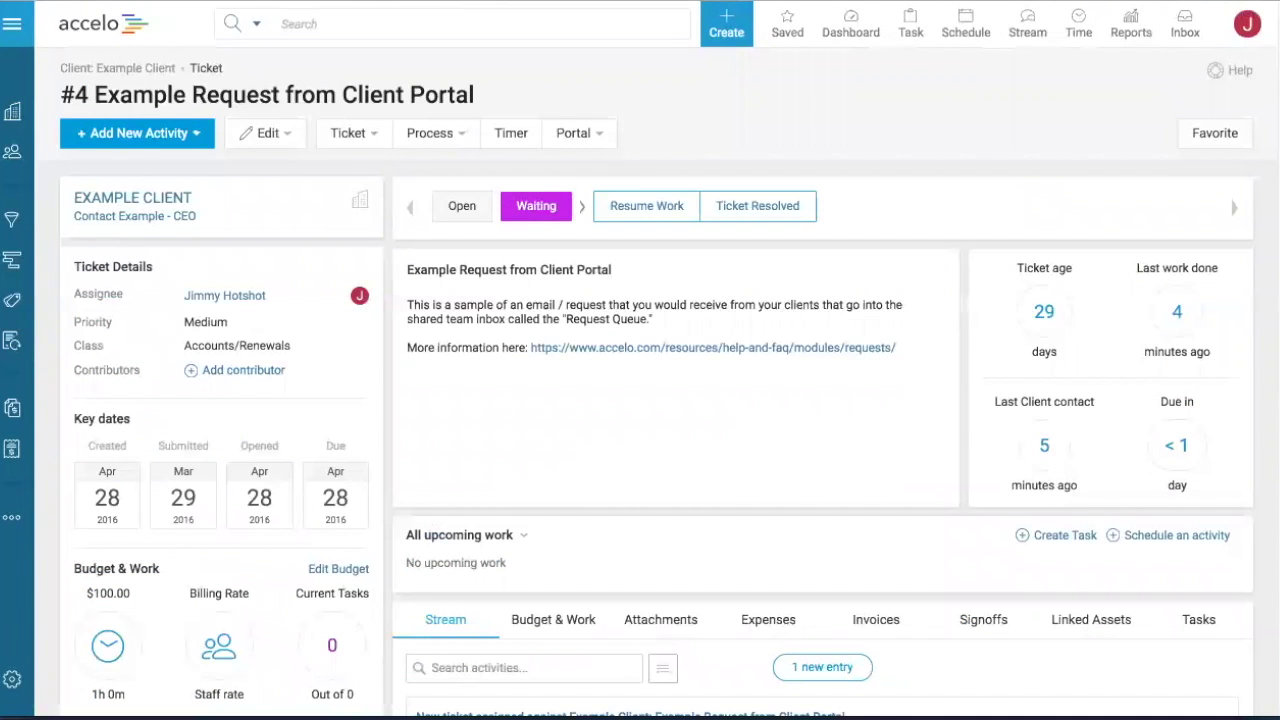
- Examine the post-paid support retainer's Apr 1 - Apr 30, 2016 period, including its ticket usage and invoice creation options
scroll(282, 370, down, 3)
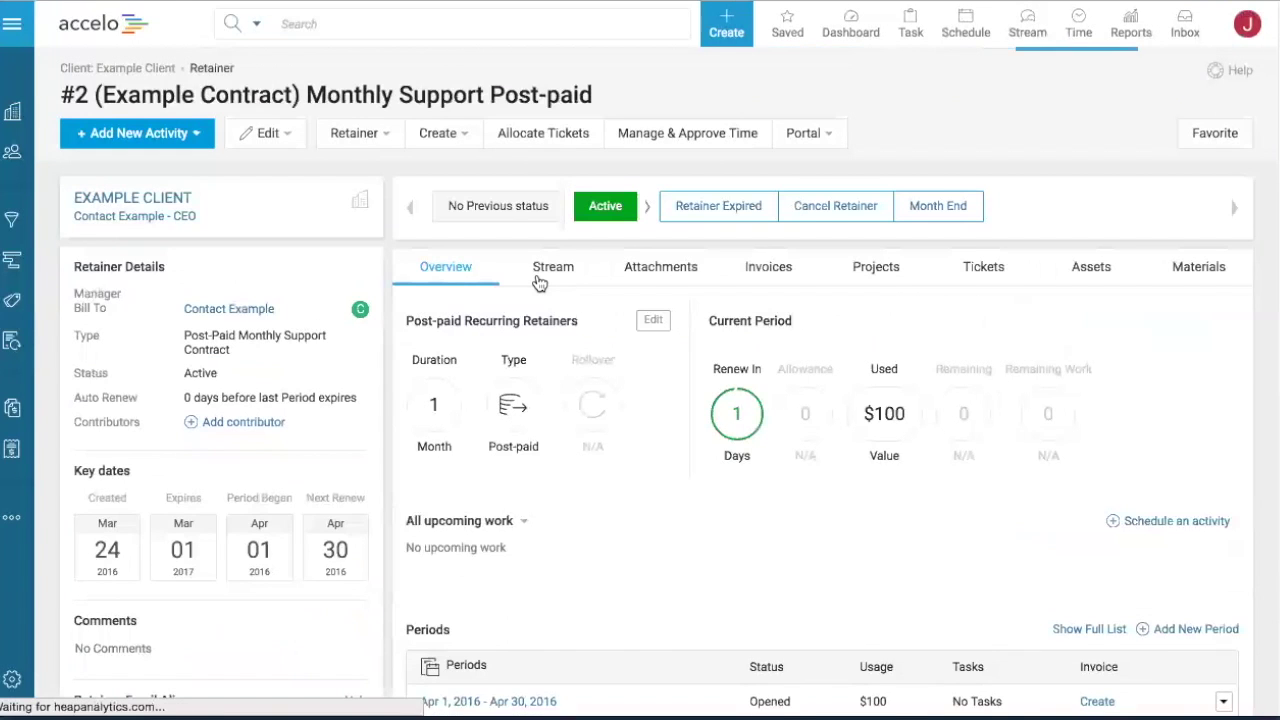
scroll(538, 283, down, 2)
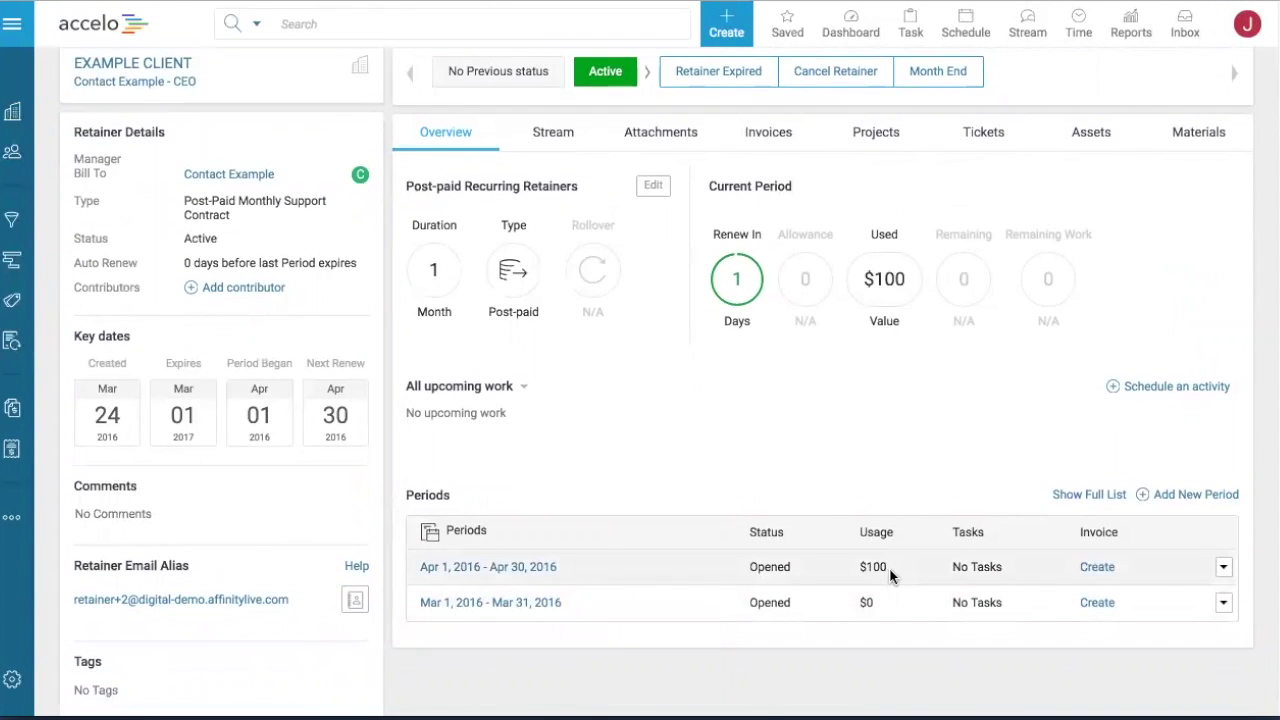
click(508, 574)
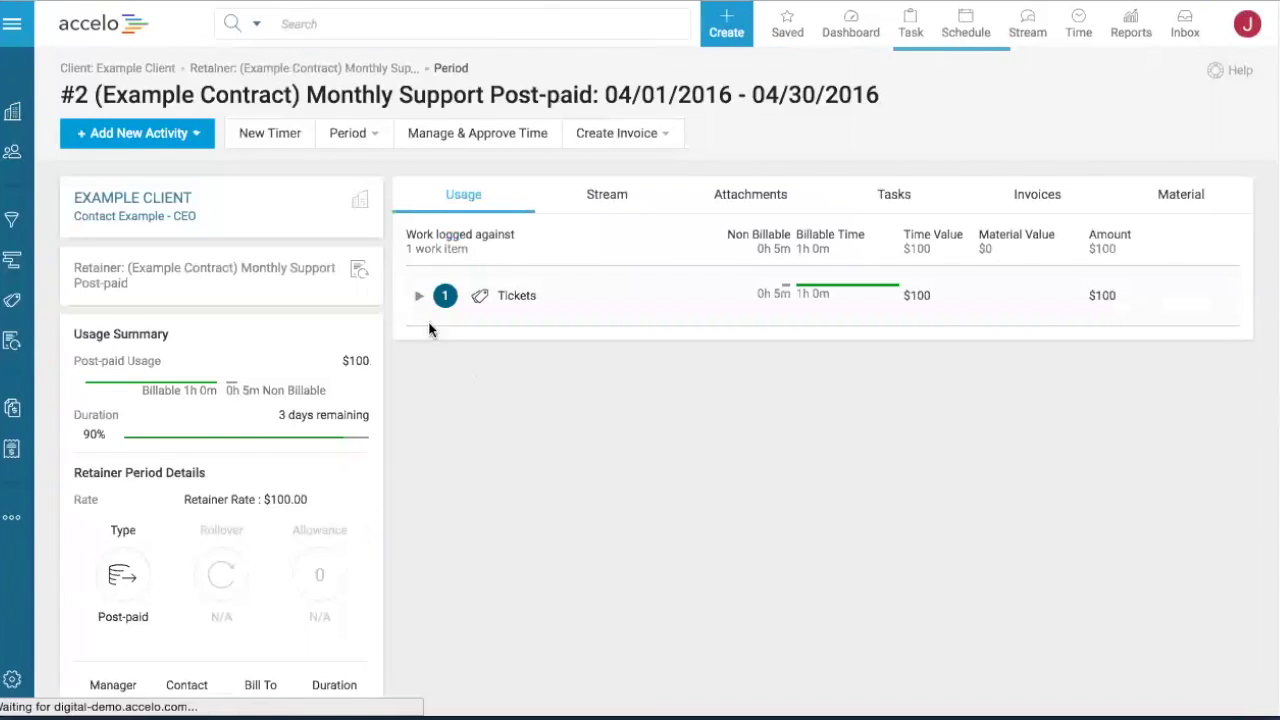
click(419, 298)
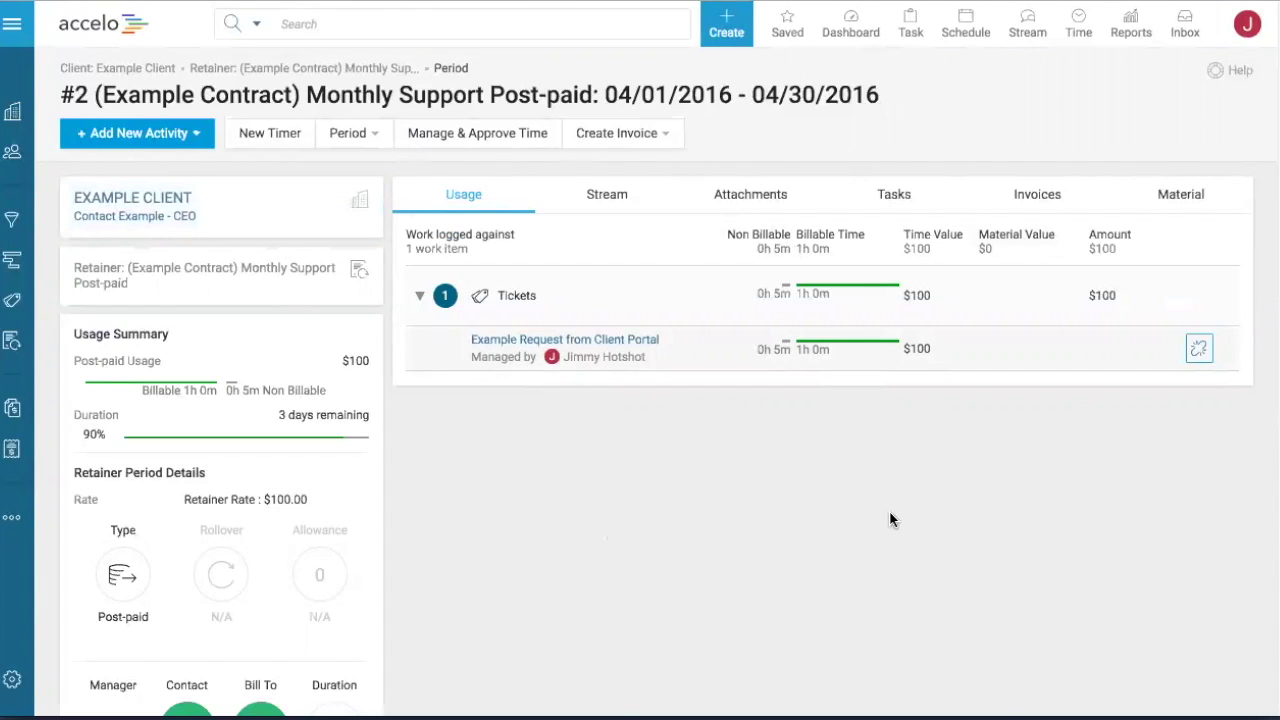
click(628, 140)
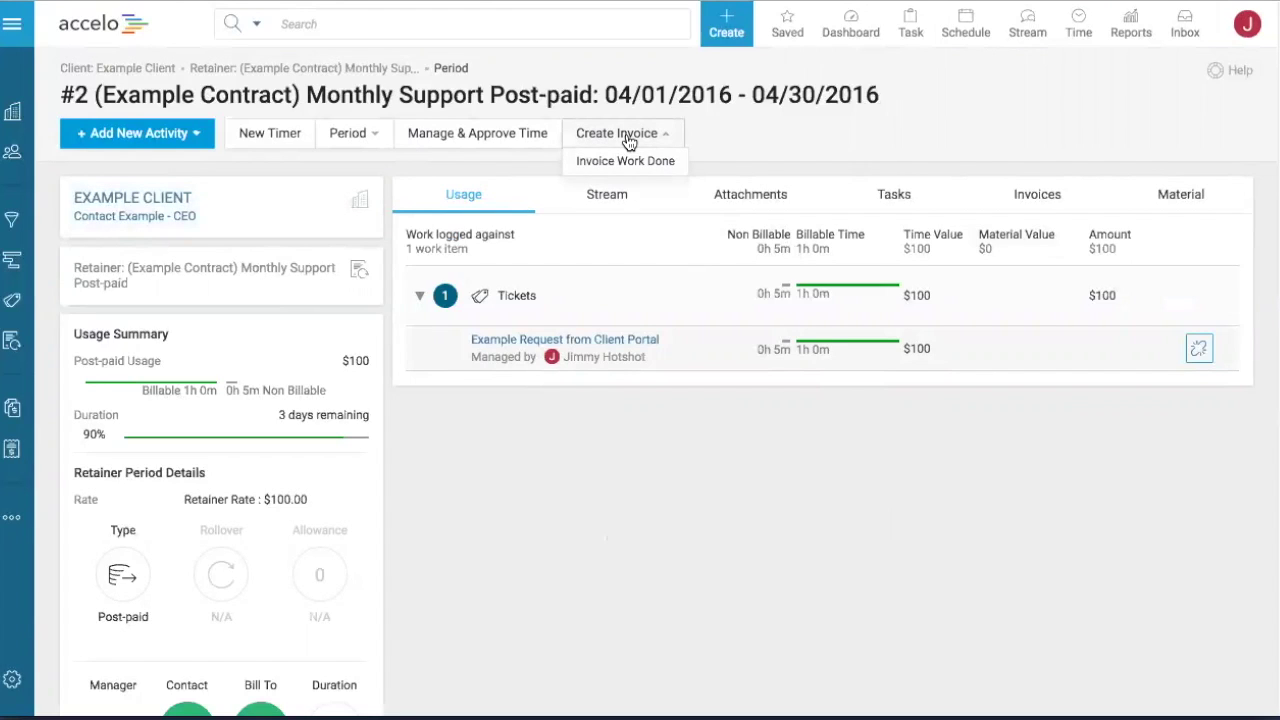
click(628, 140)
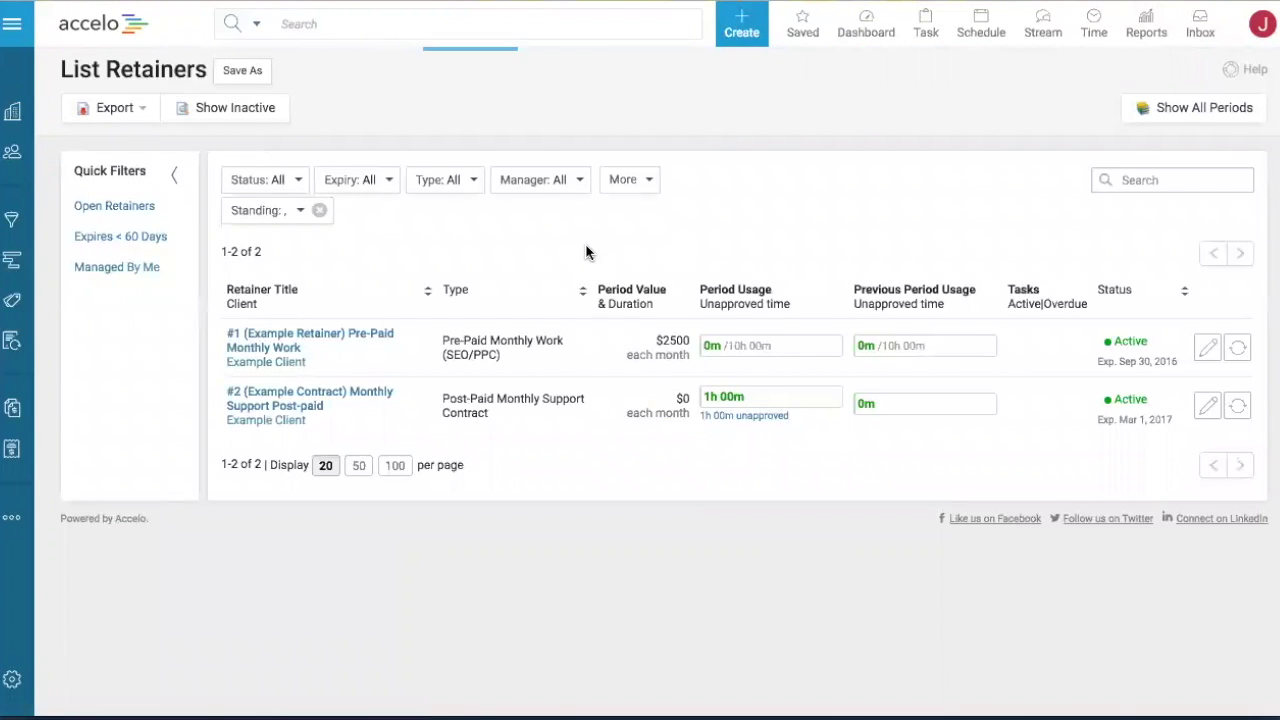
- Open retainer #1 (Example Retainer) Pre-Paid Monthly Work, show only own upcoming work and open its Apr 1 - Apr 30, 2016 period
click(287, 338)
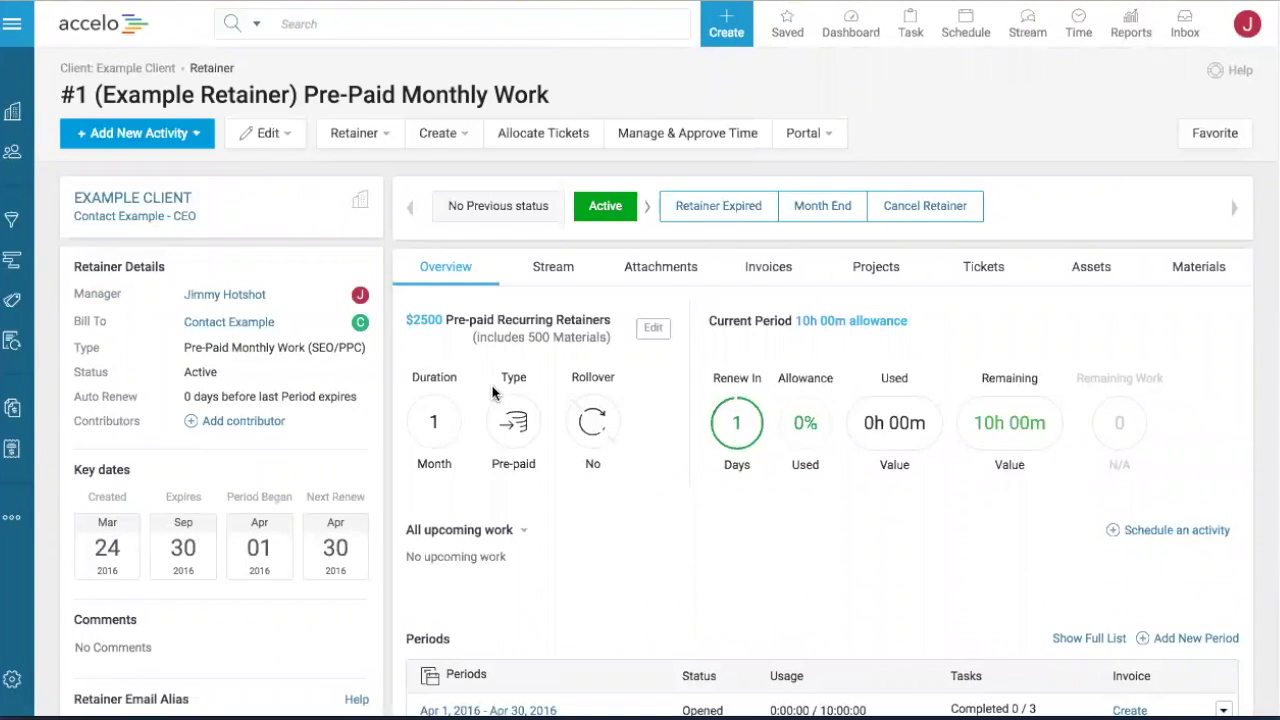
scroll(492, 393, down, 2)
click(505, 420)
click(500, 455)
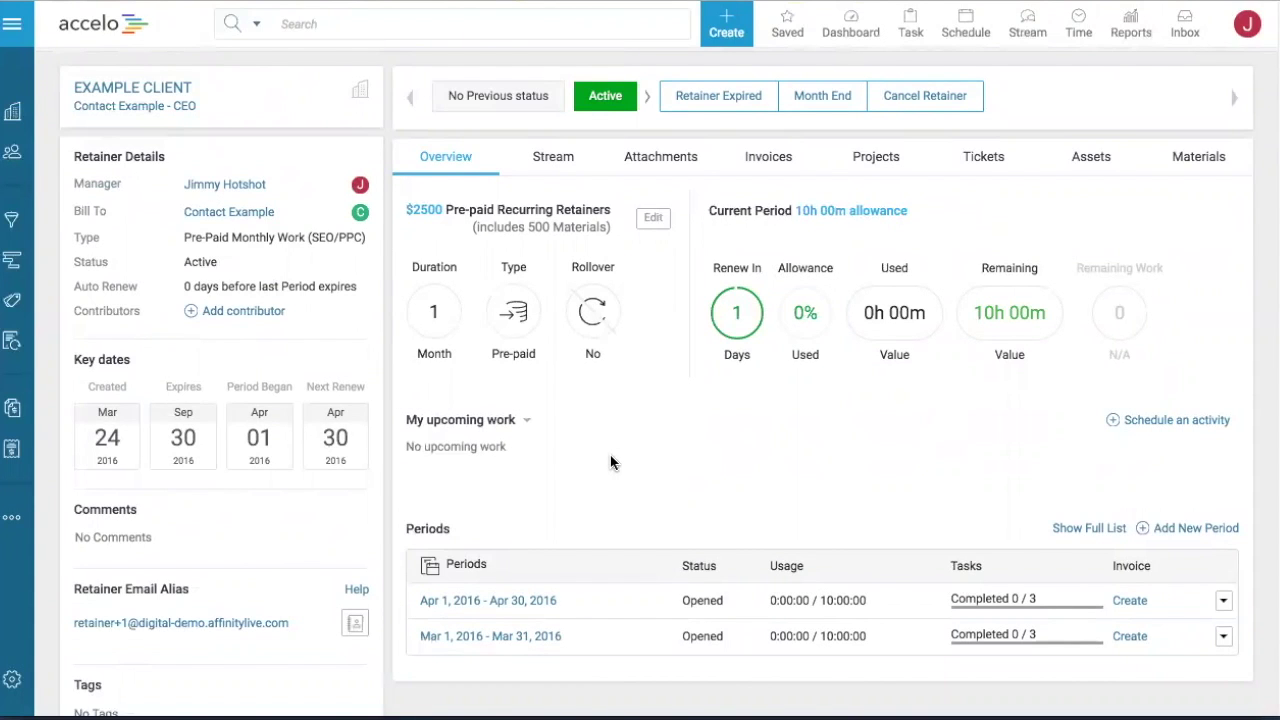
click(500, 601)
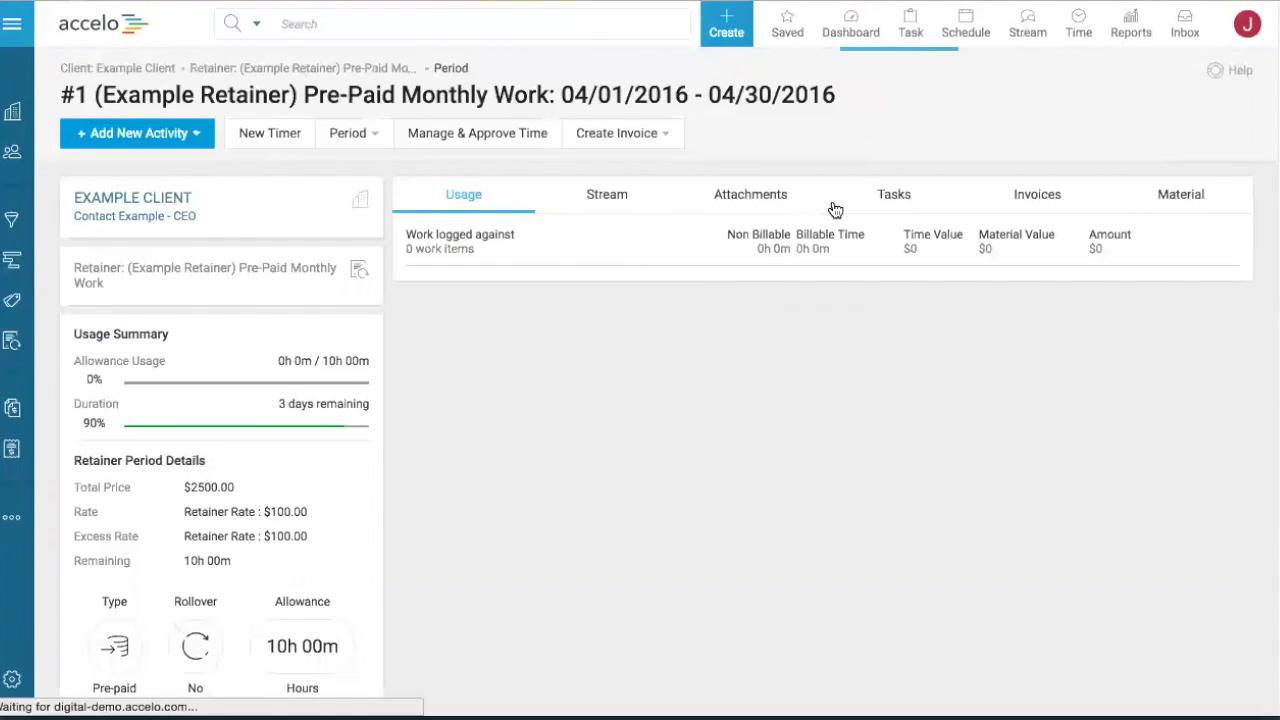
- Show all tasks in the retainer's April 2016 period, including inactive ones, and return to the retainer's overview
click(892, 200)
click(522, 244)
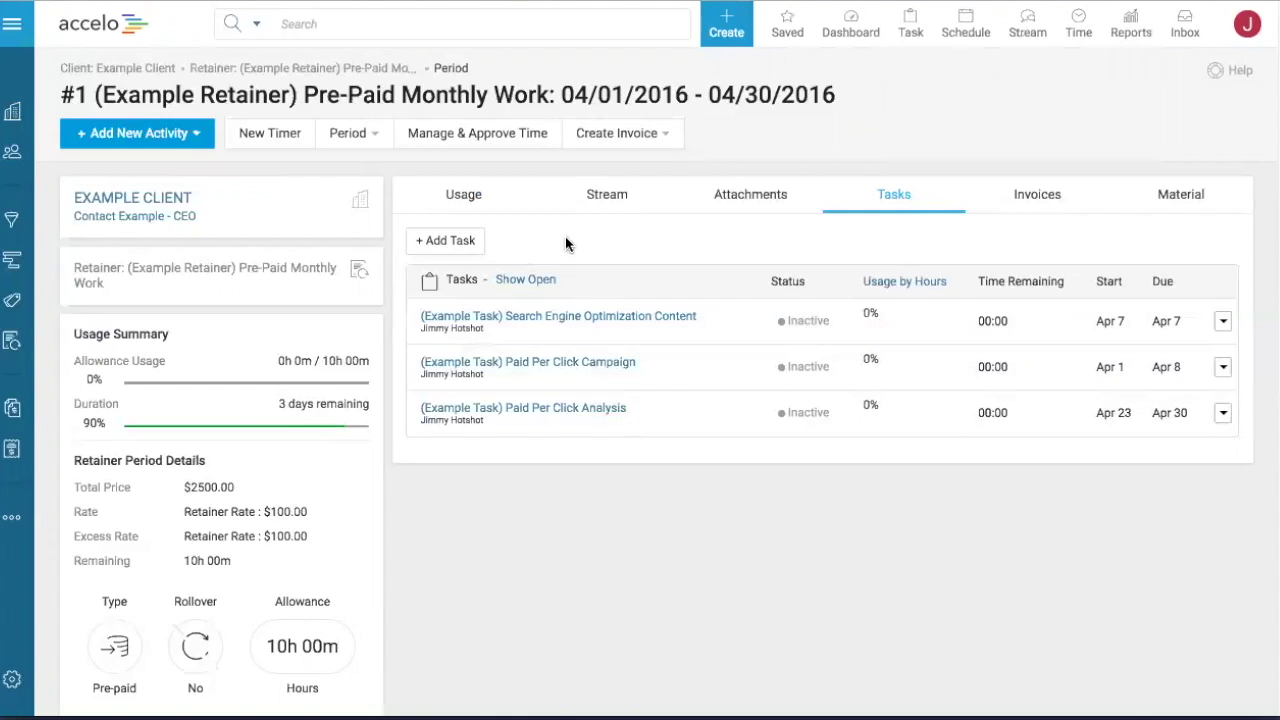
click(335, 68)
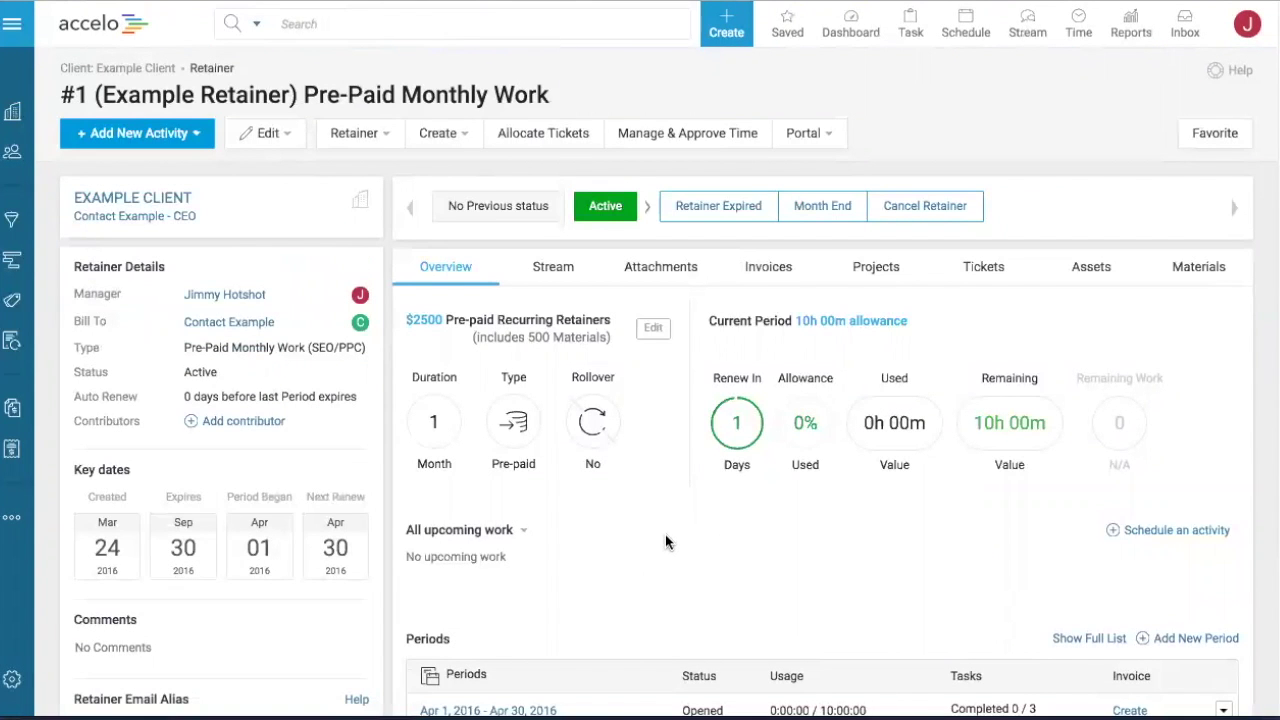
- Open the pre-paid retainer for editing and examine its auto-renewal, invoicing, period pricing, included hours, rates, rollover and template task settings
click(654, 330)
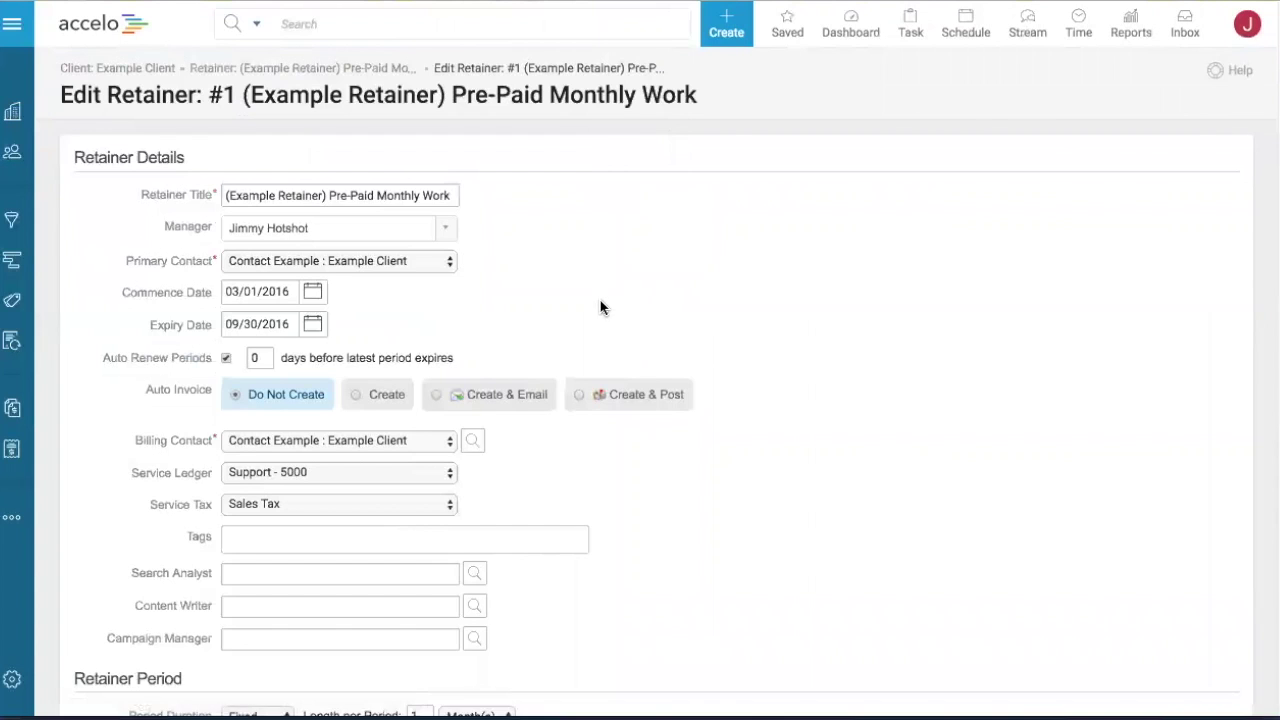
scroll(600, 307, down, 3)
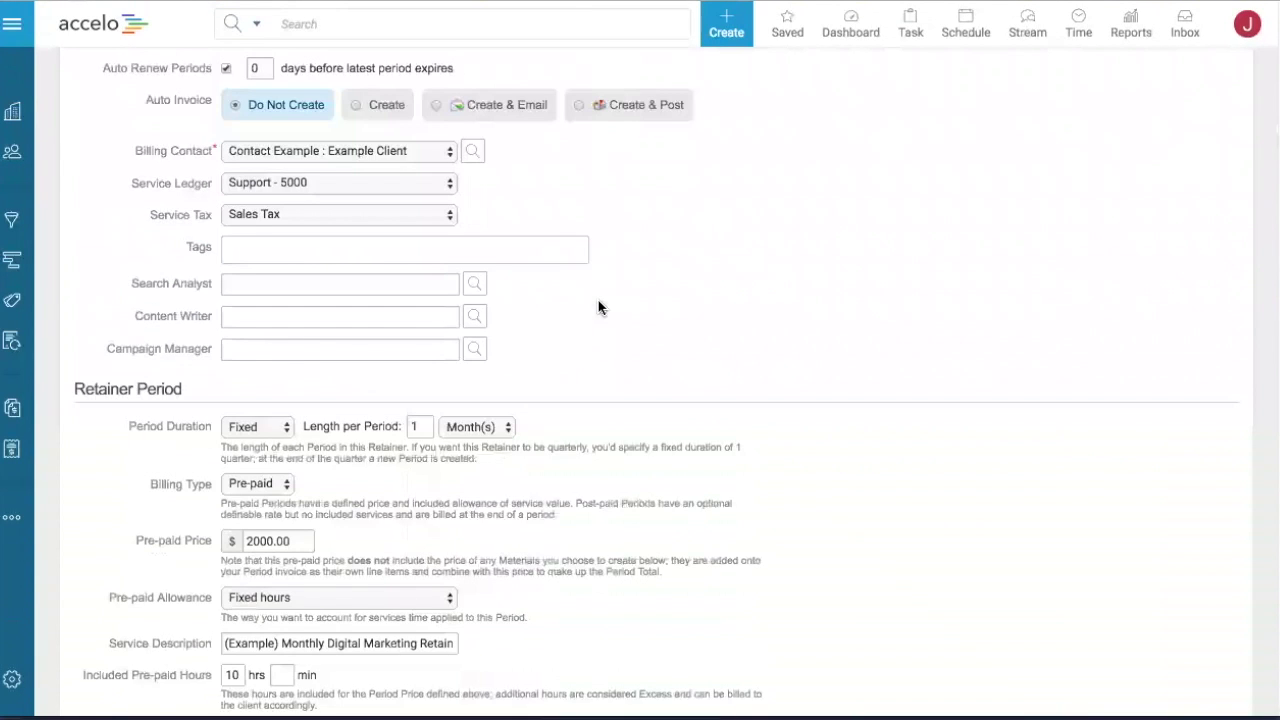
scroll(598, 307, down, 3)
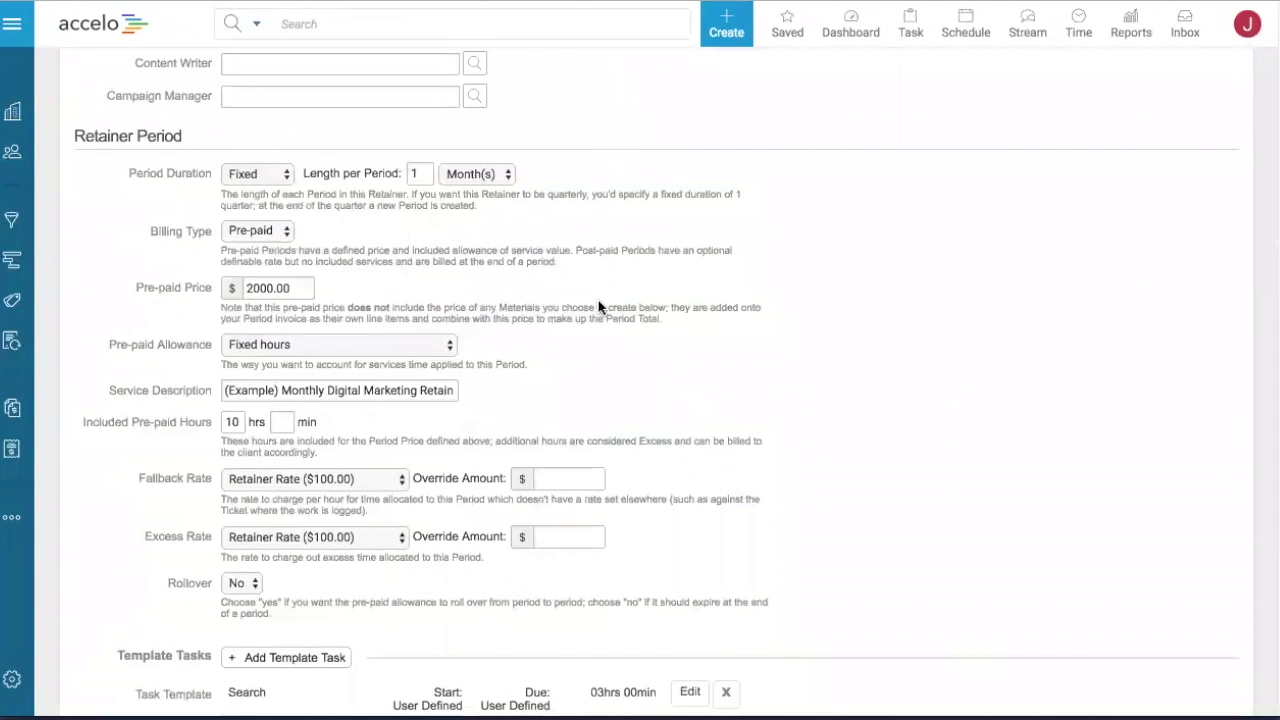
scroll(598, 307, down, 1)
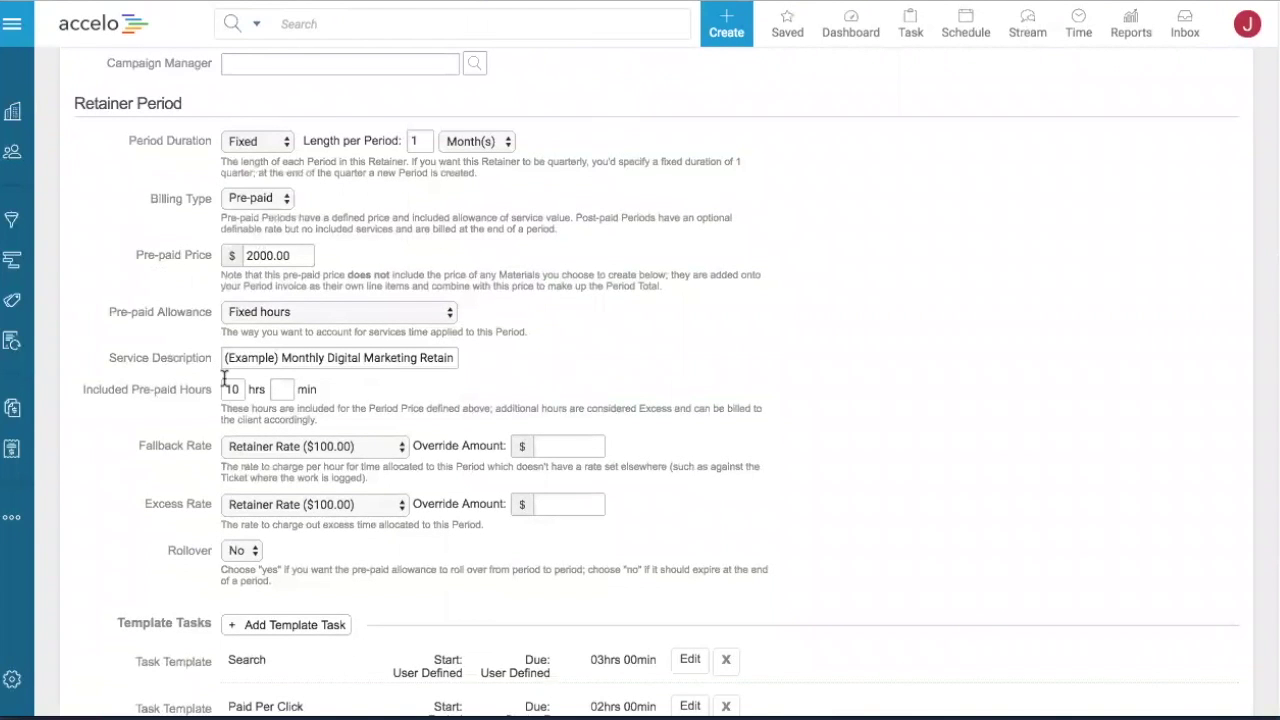
scroll(272, 416, down, 2)
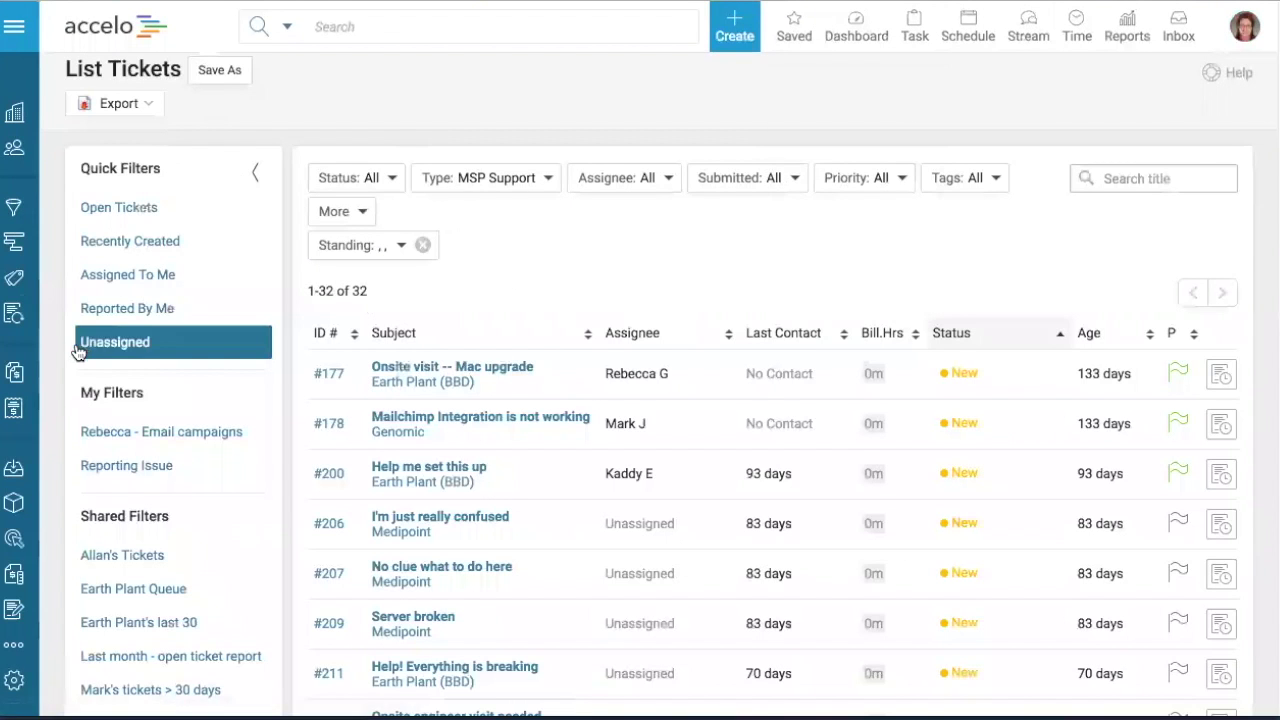
- Open the list of all retainers and compare current and previous period usage, unapproved time and status across clients
click(17, 319)
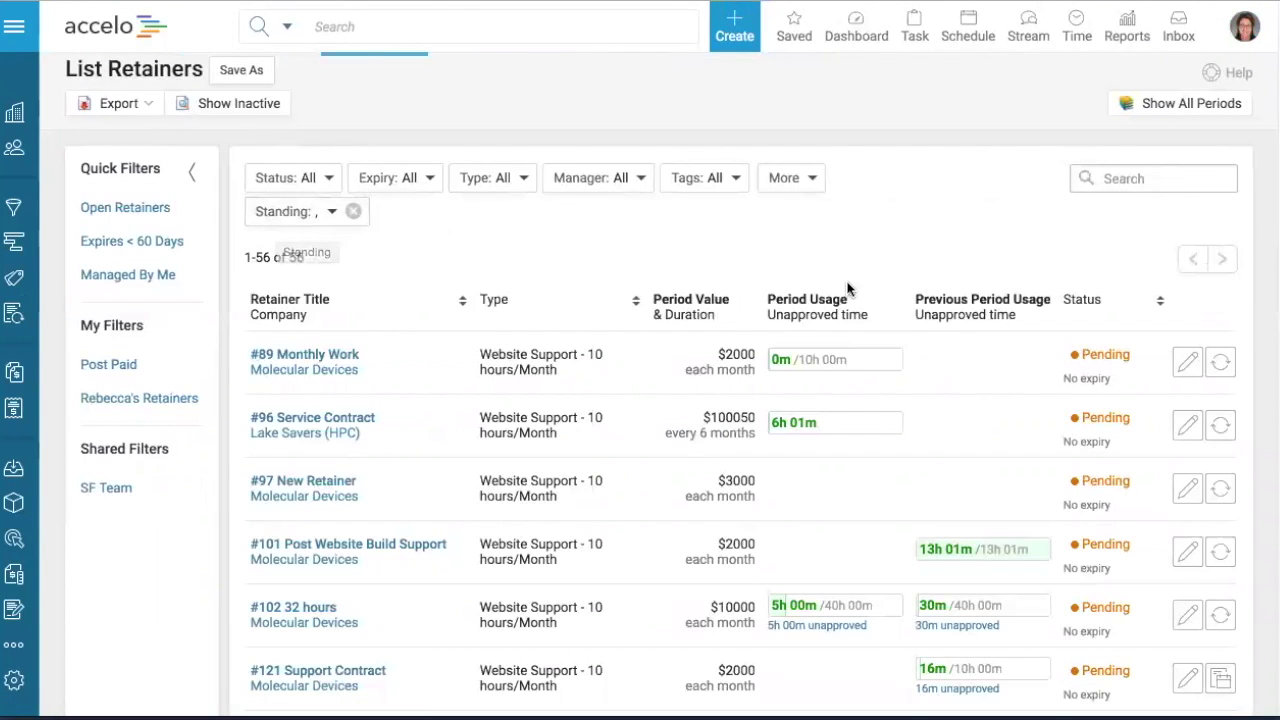
scroll(845, 288, down, 3)
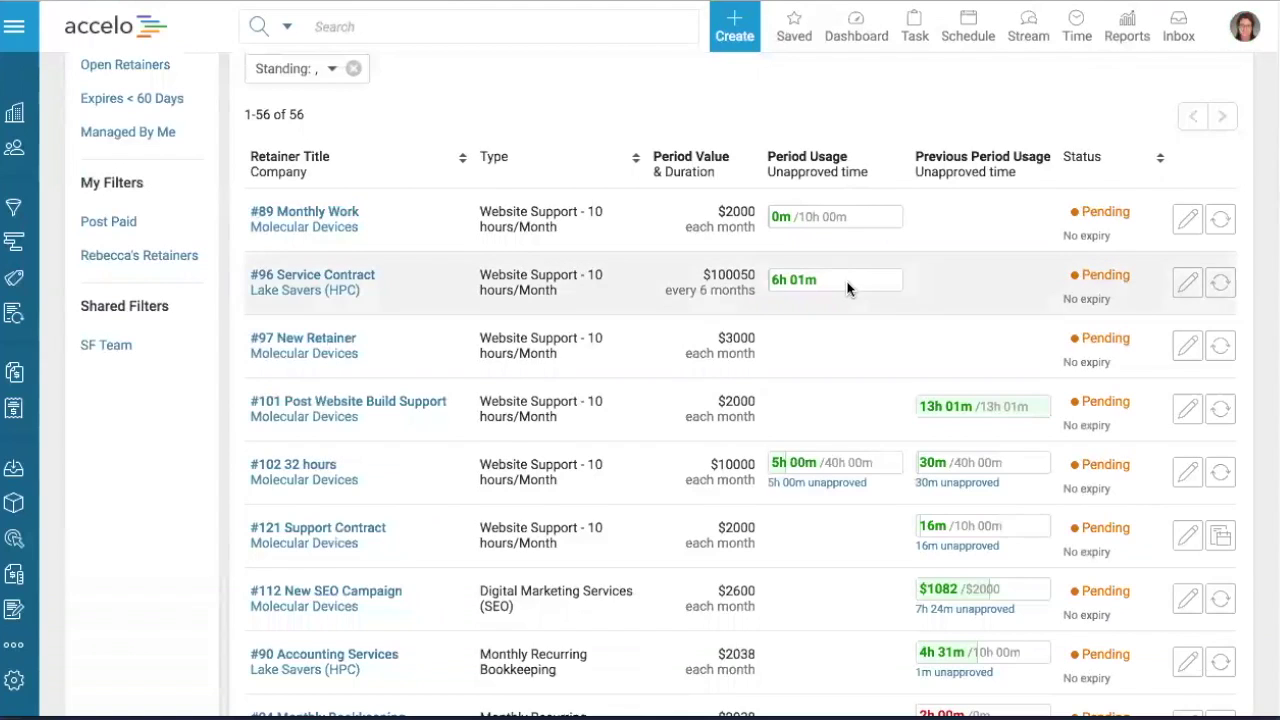
scroll(845, 288, down, 3)
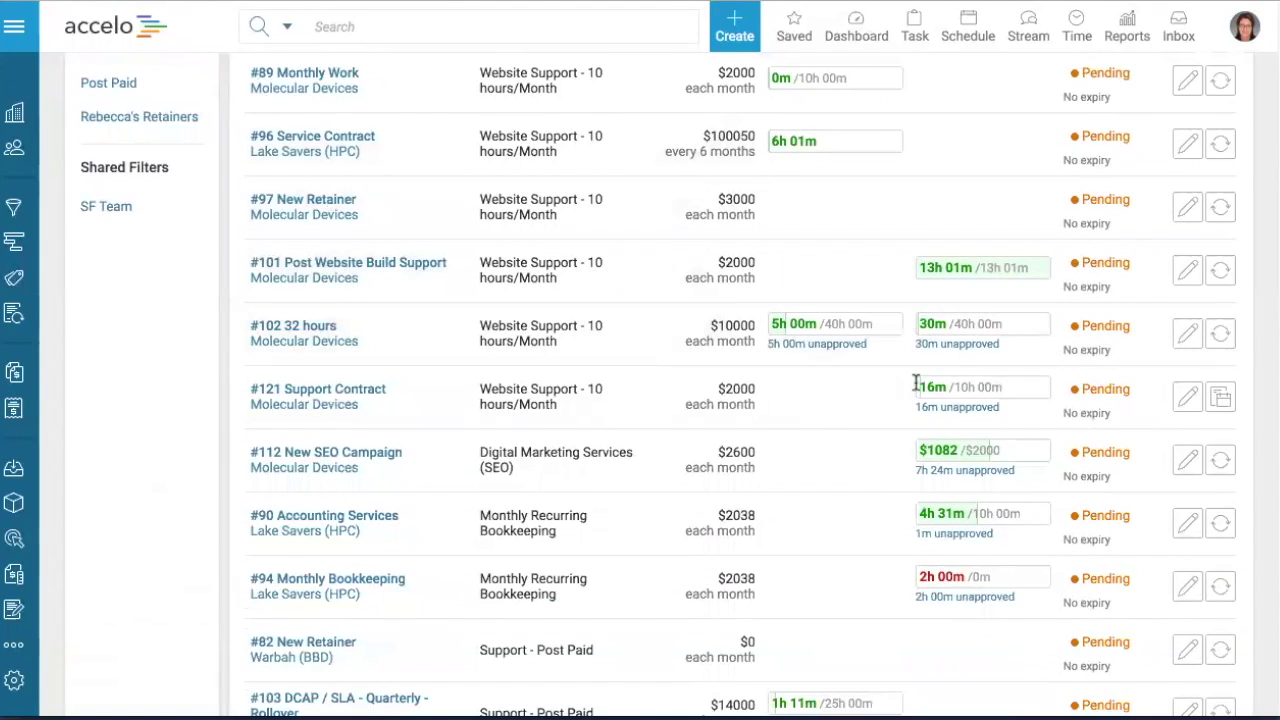
scroll(915, 370, down, 2)
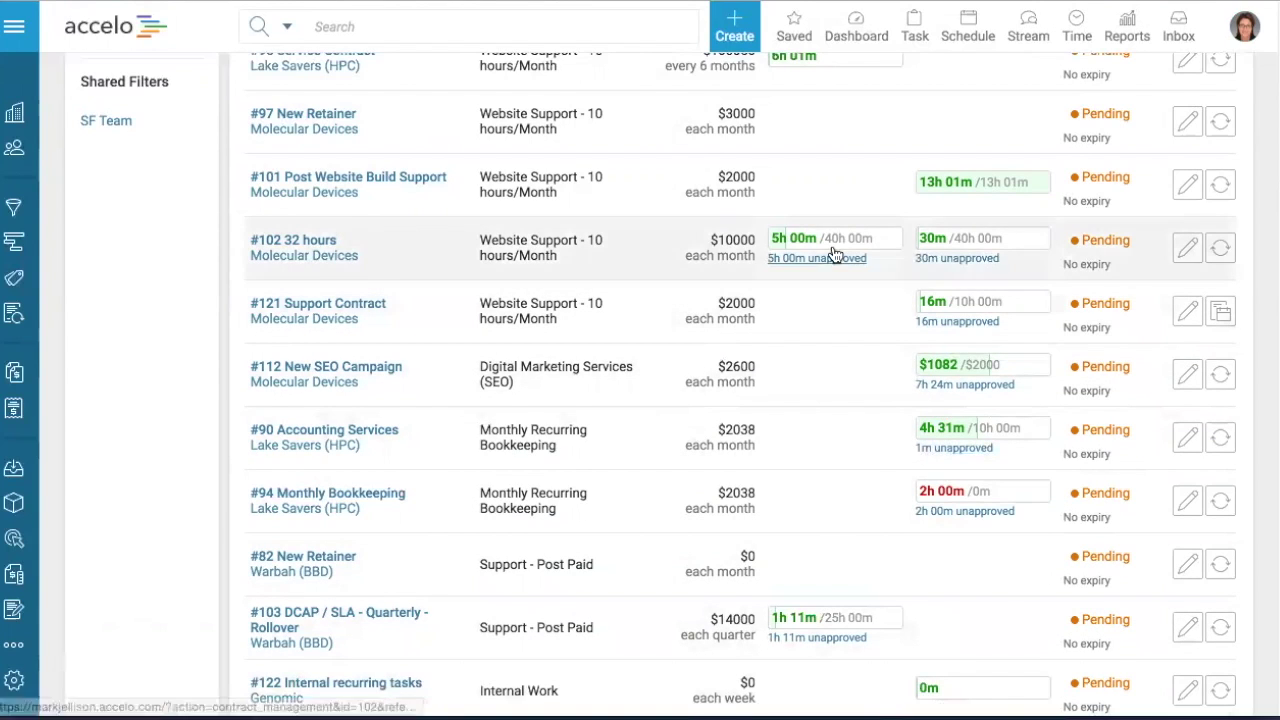
triple_click(918, 236)
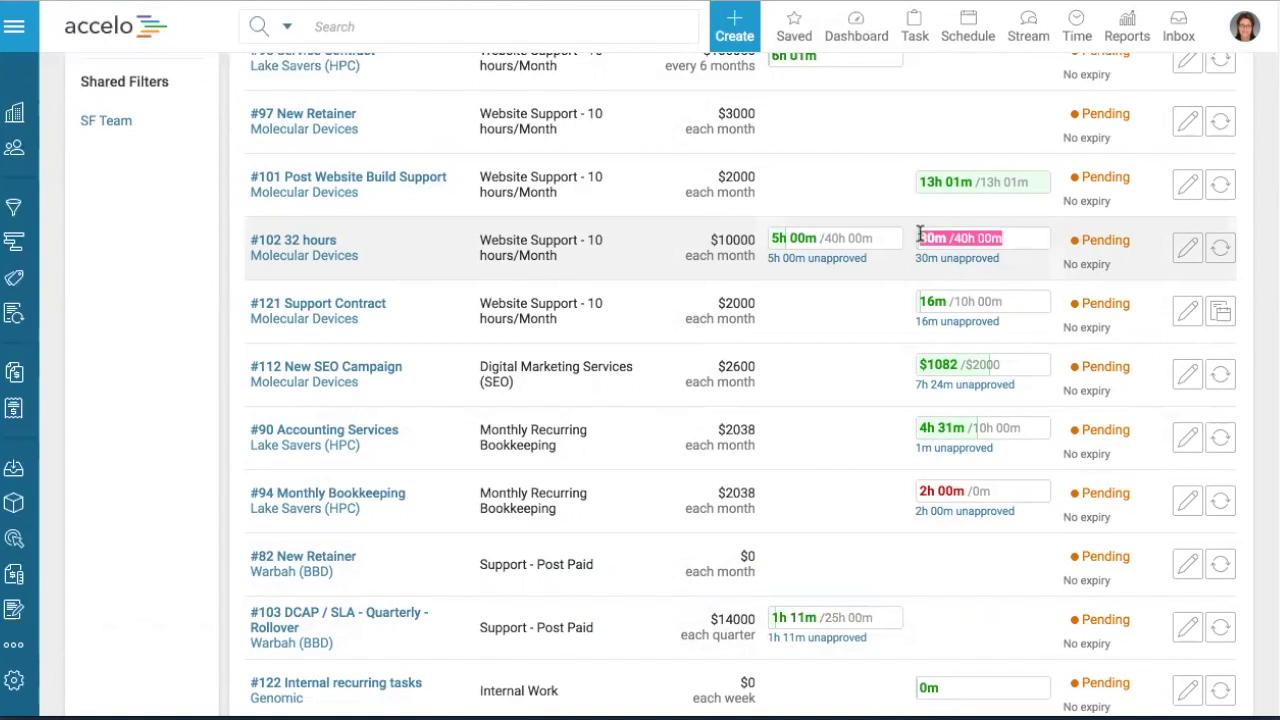
scroll(920, 234, down, 6)
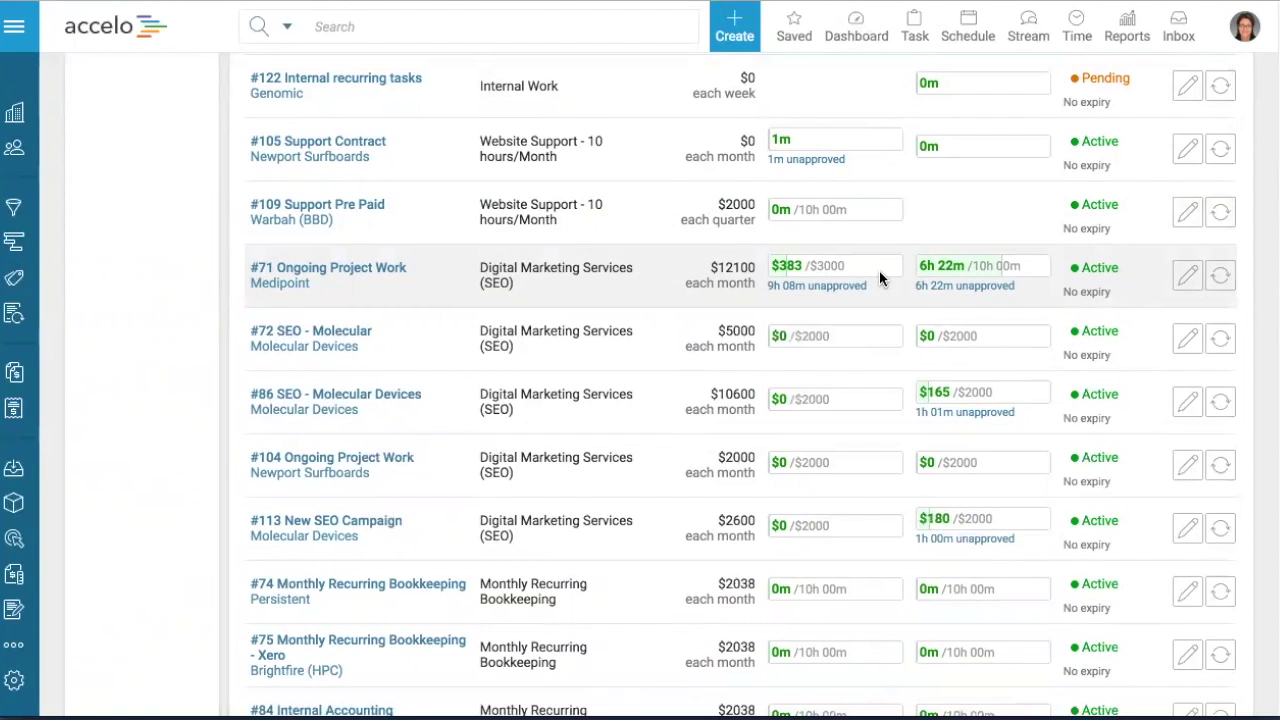
scroll(879, 278, up, 3)
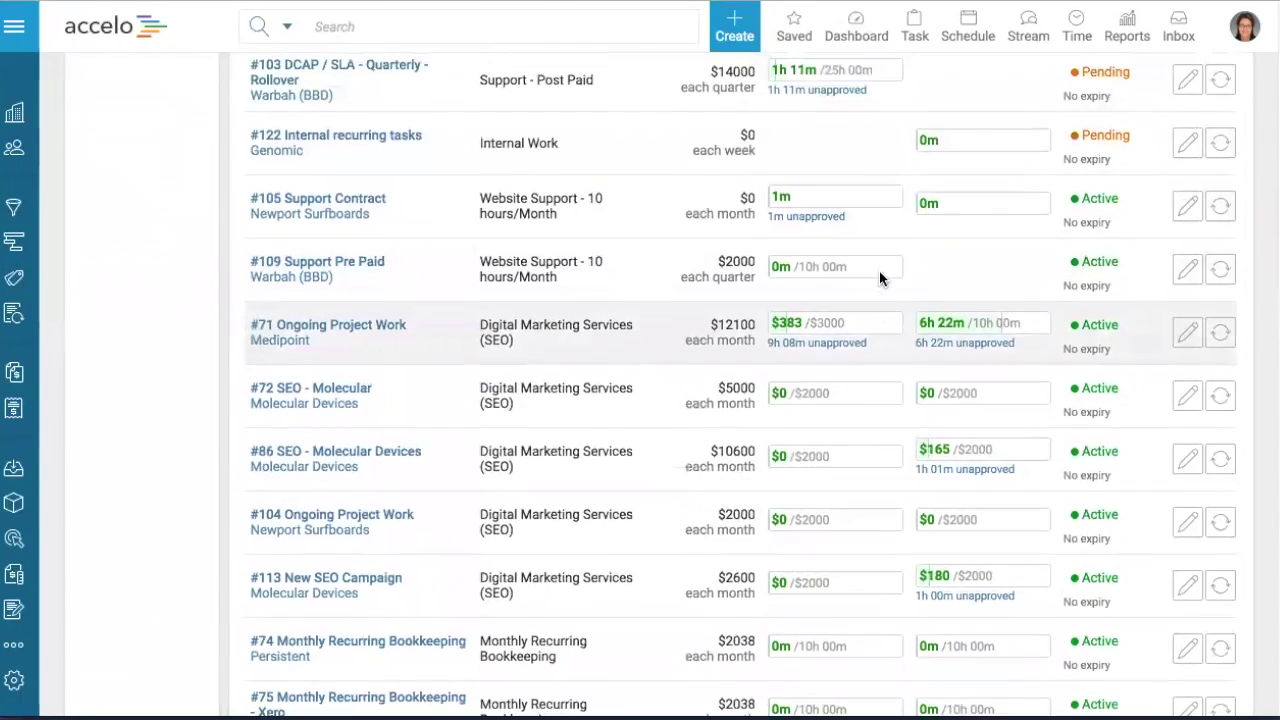
scroll(879, 278, up, 10)
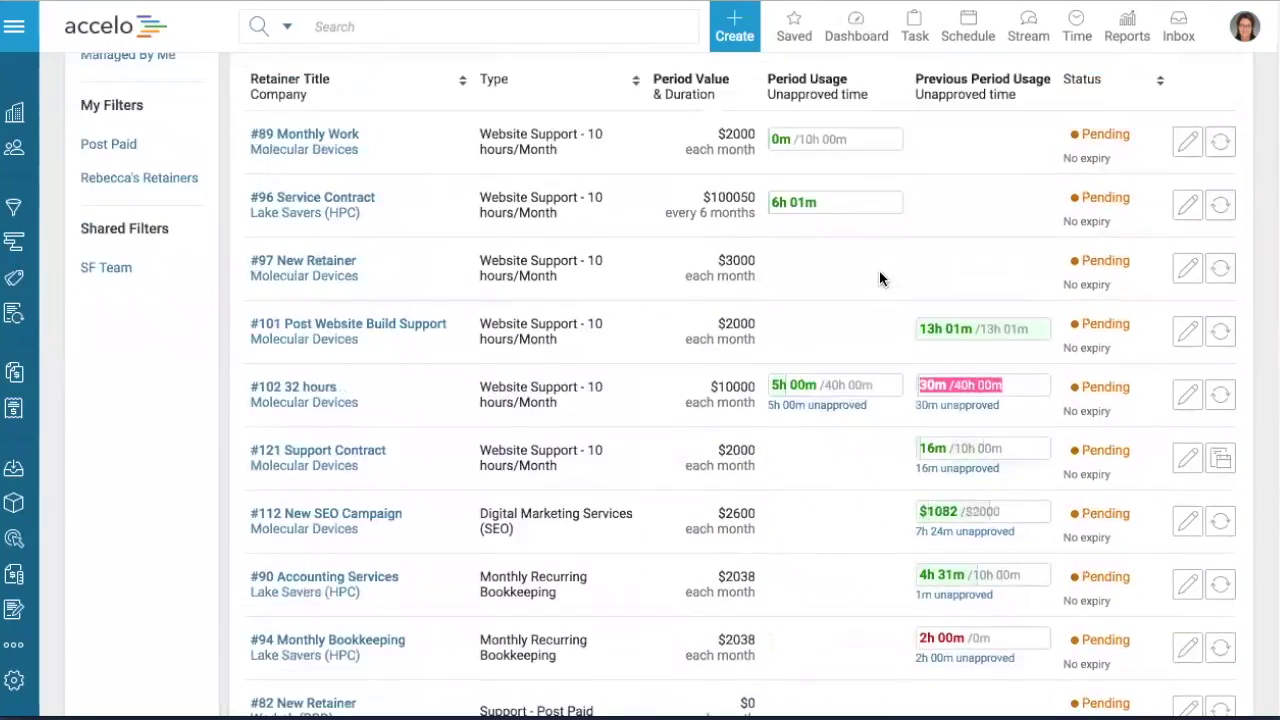
scroll(898, 130, up, 2)
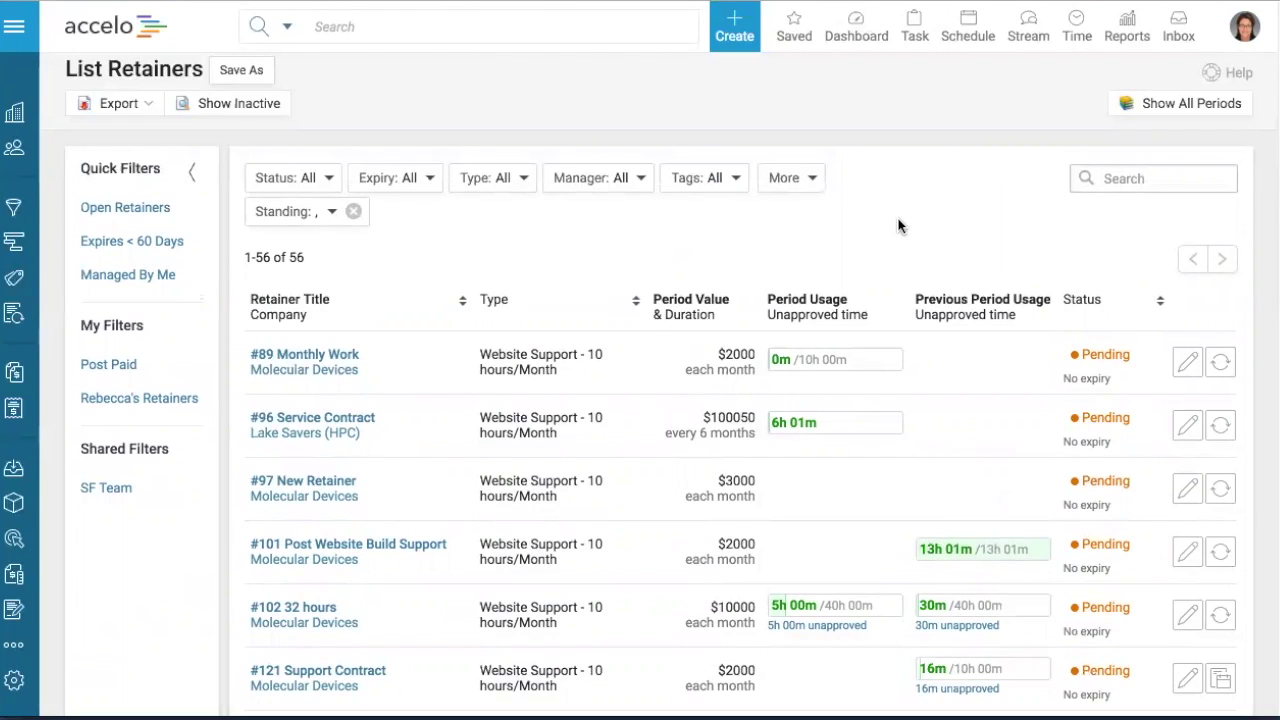
- Open the Profitability Dashboard, dismiss the cost rate notice and change the cost line to Logged Time (Cost)
mouse_move(851, 45)
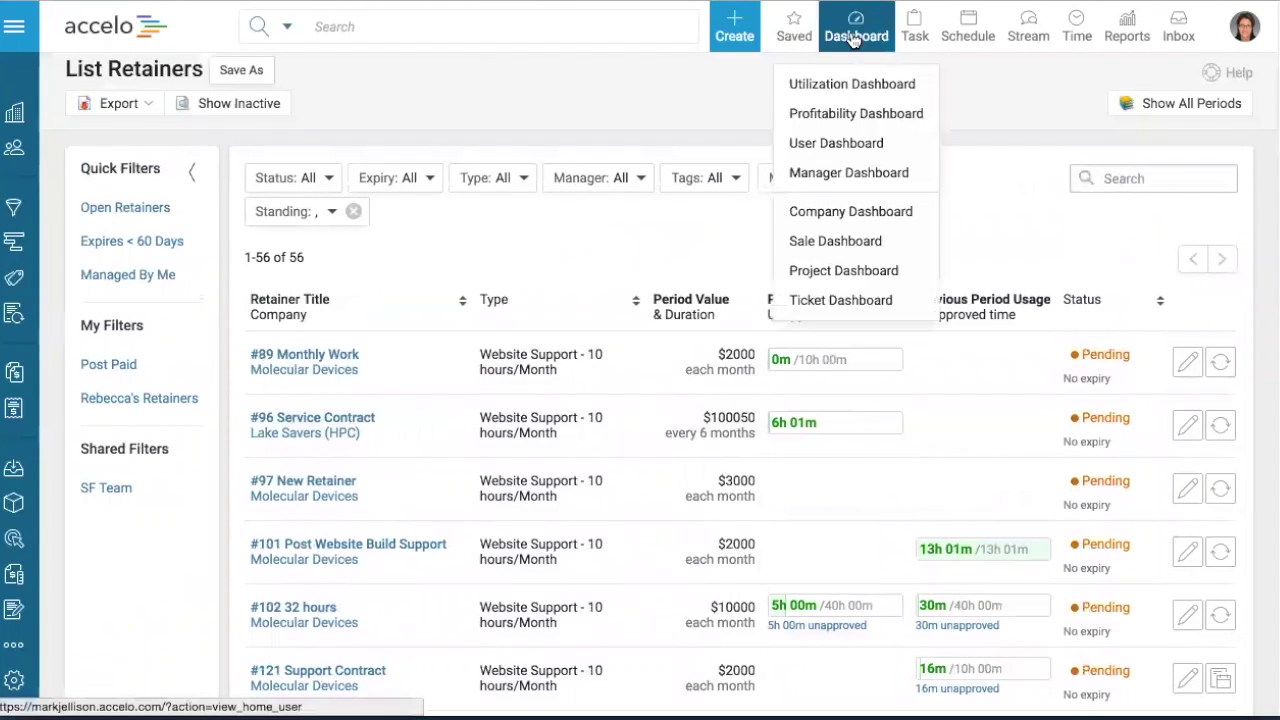
click(841, 115)
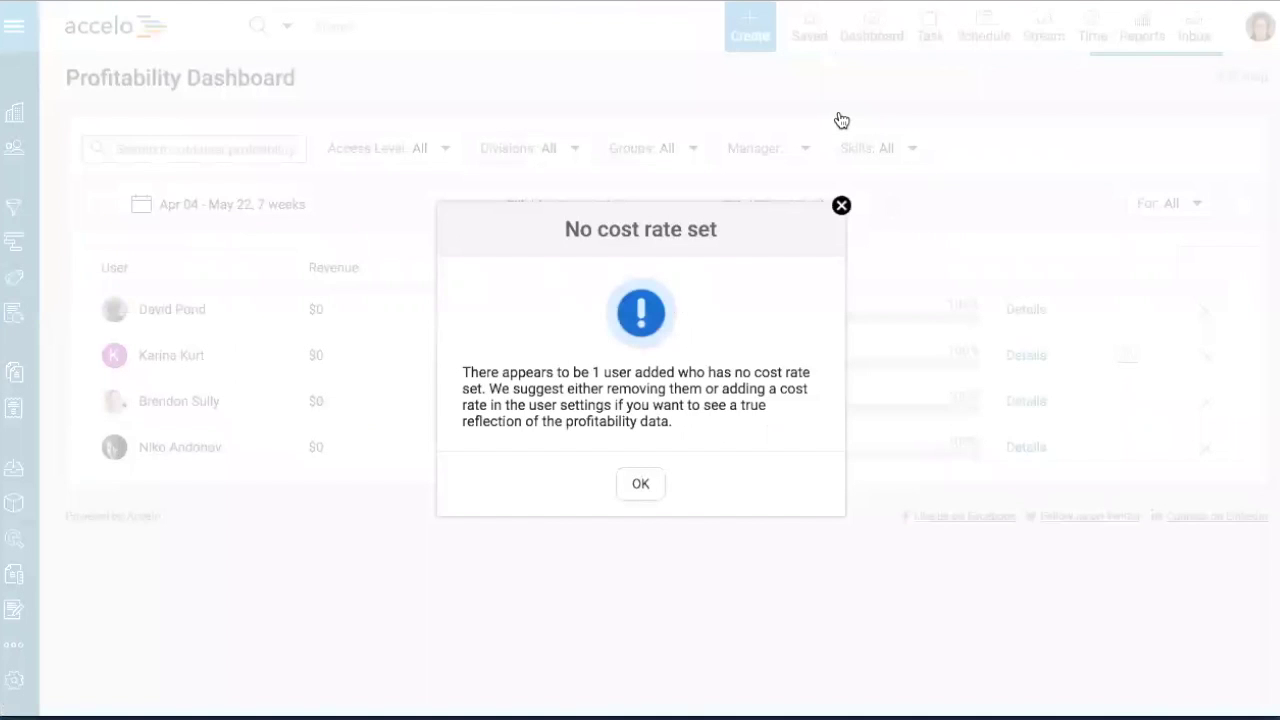
click(838, 206)
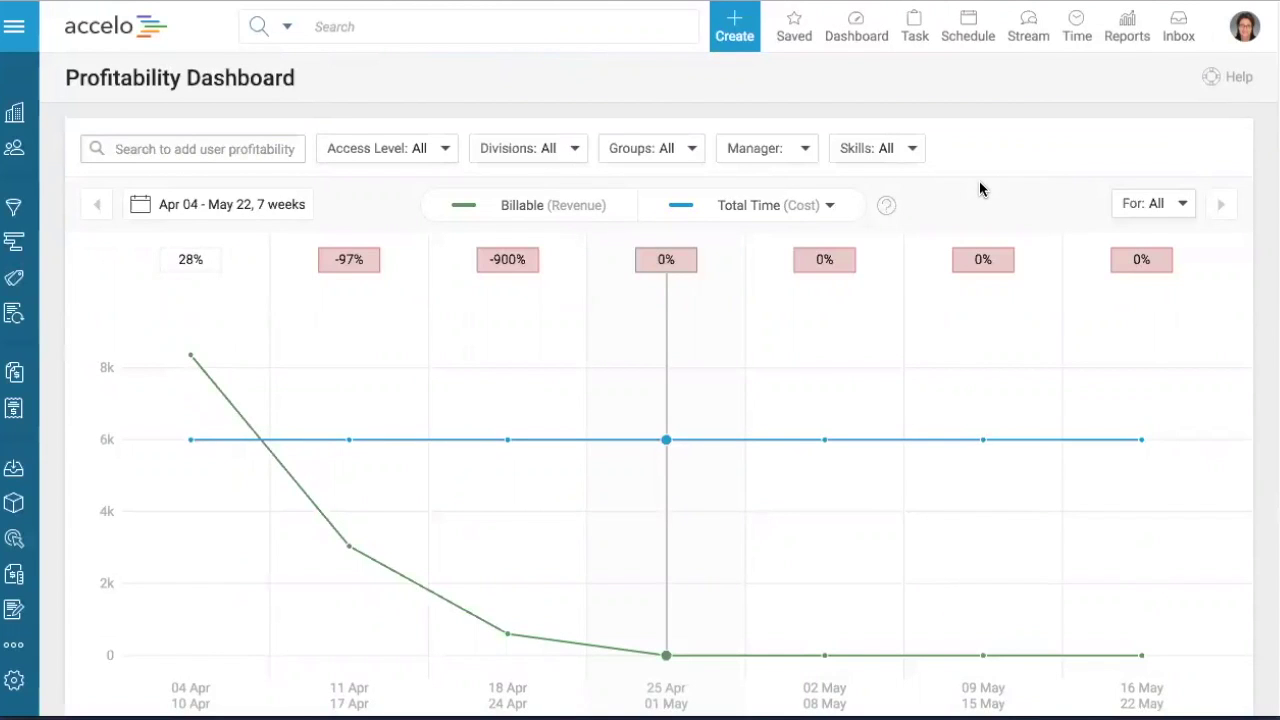
click(805, 205)
click(755, 222)
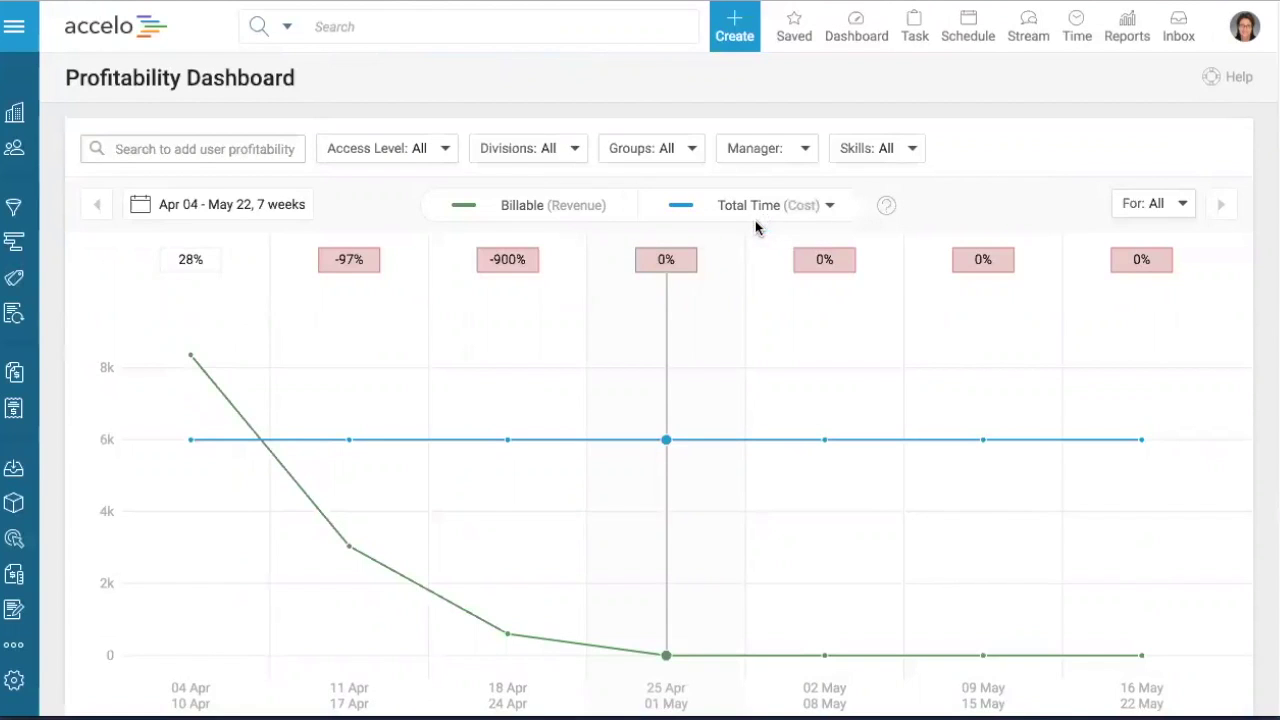
- Set the profitability chart's date range to the 7 weeks before 04/28/2016
click(195, 210)
click(312, 256)
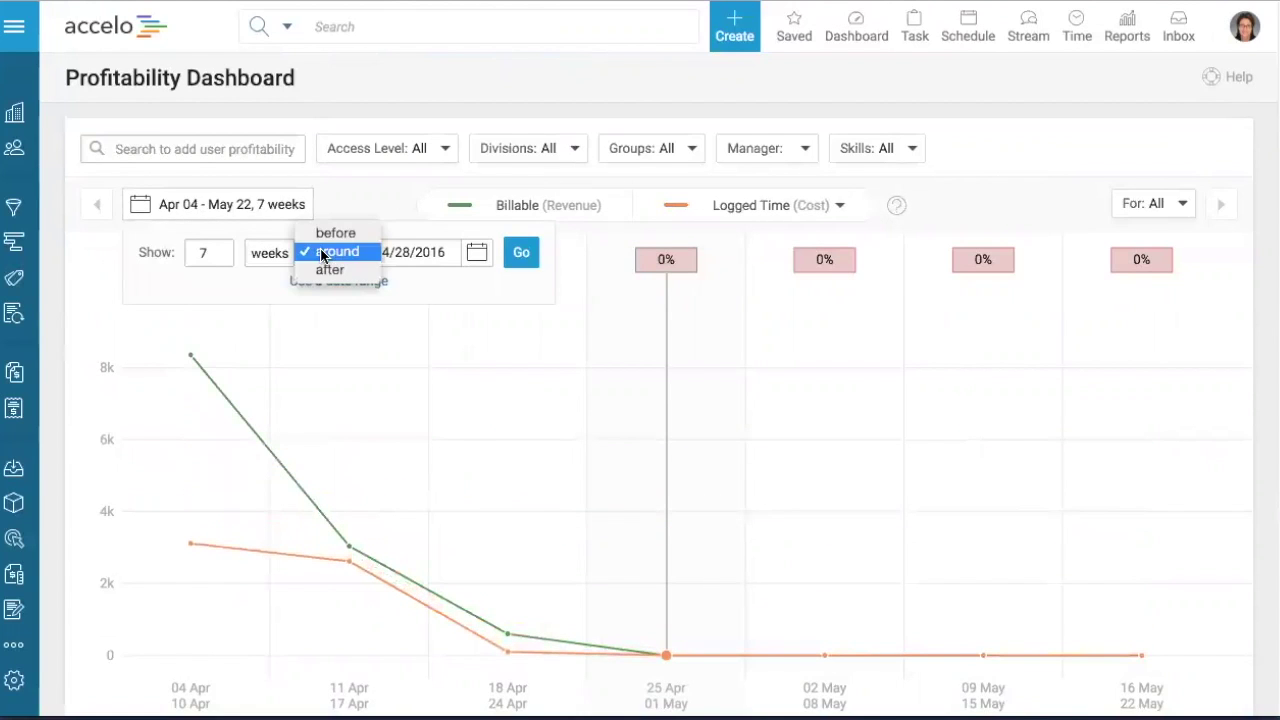
click(337, 231)
click(521, 255)
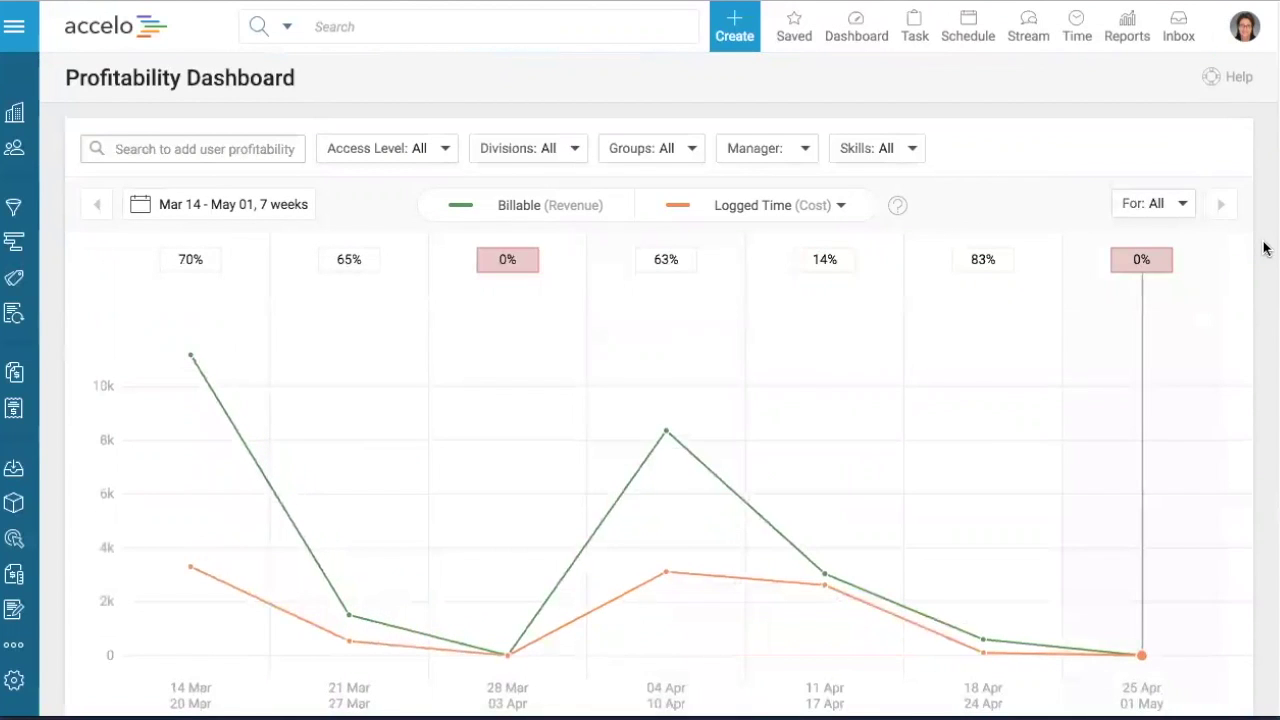
- Examine the 04 Apr - 10 Apr week on the profitability chart, including each user's revenue, logged time cost and profit margin
mouse_move(688, 477)
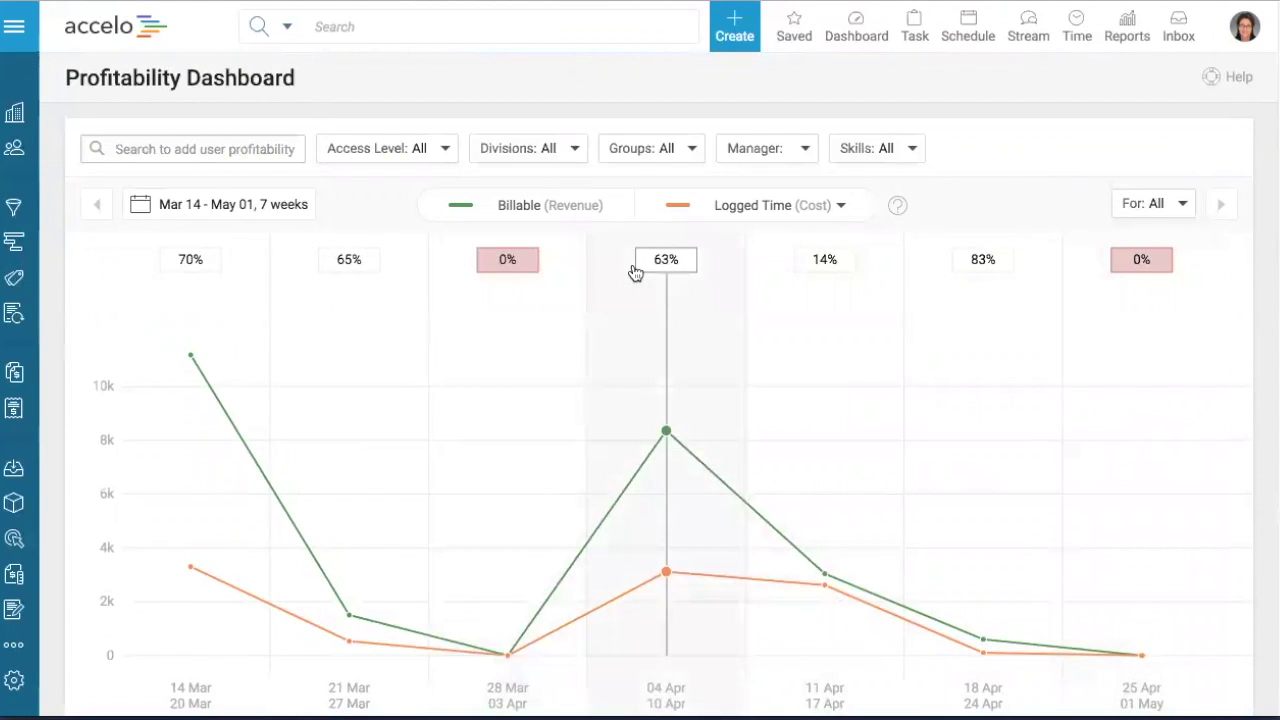
scroll(635, 272, down, 3)
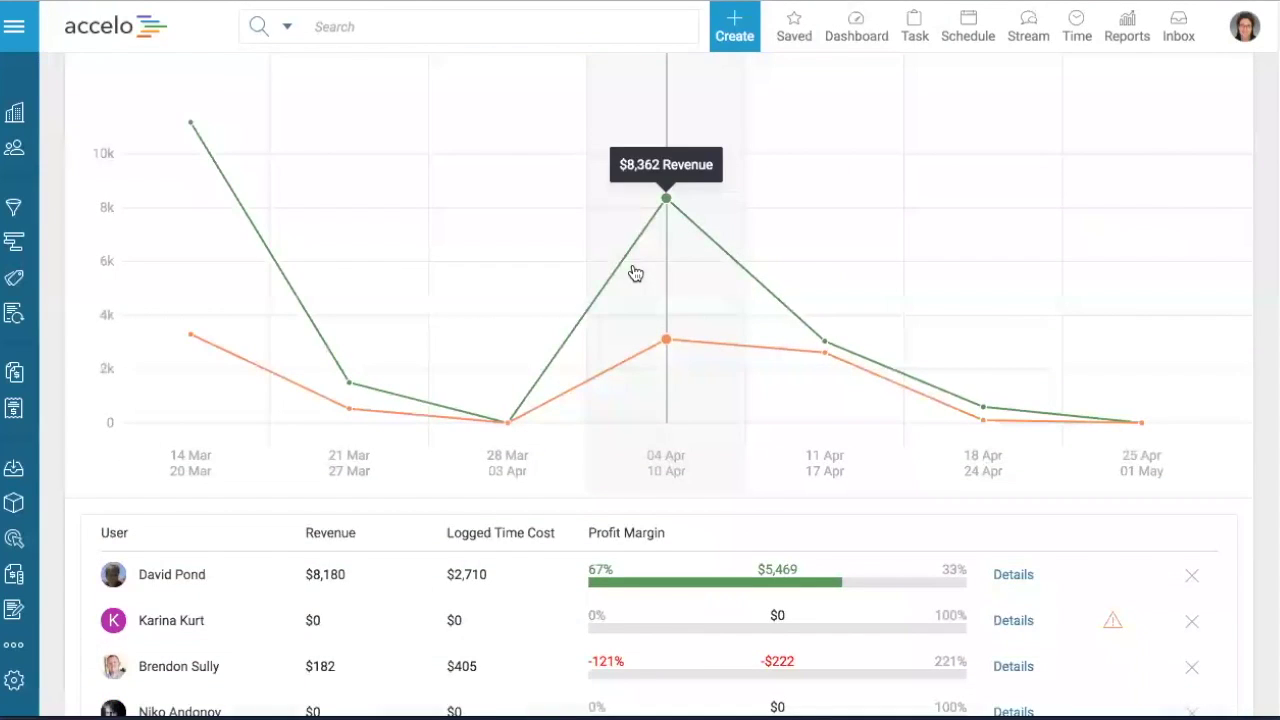
scroll(635, 272, down, 1)
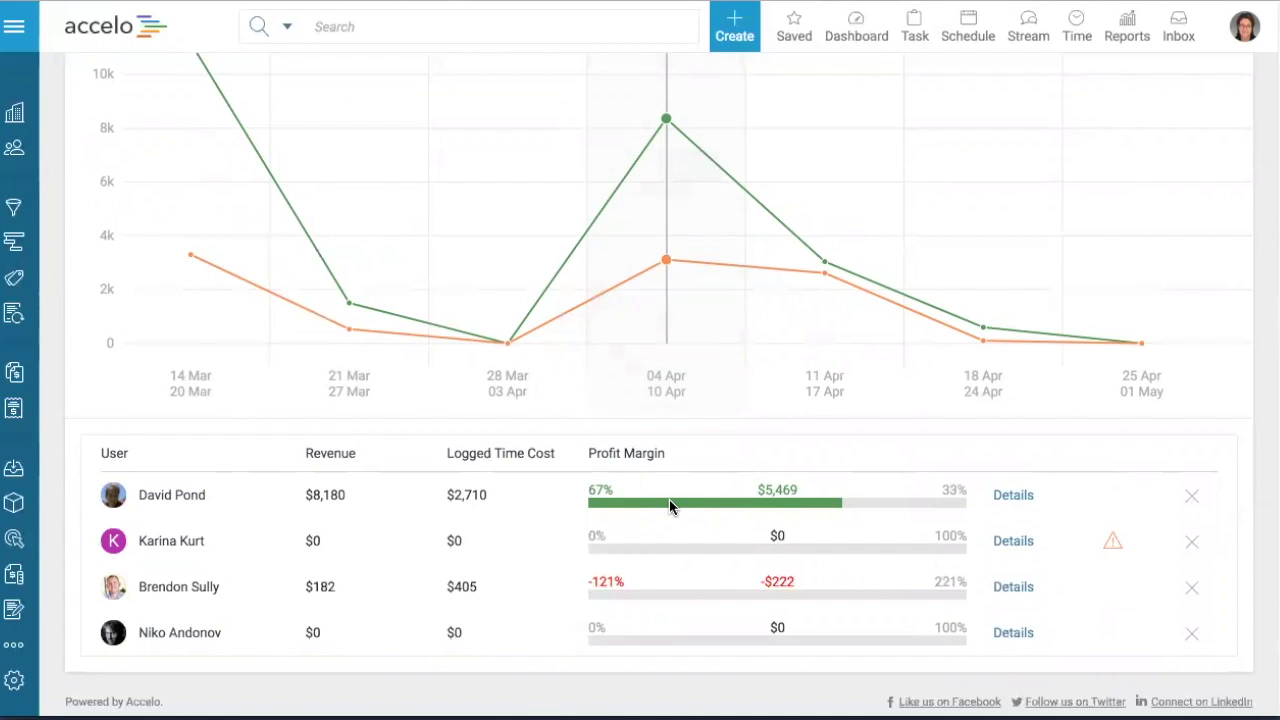
scroll(669, 505, up, 3)
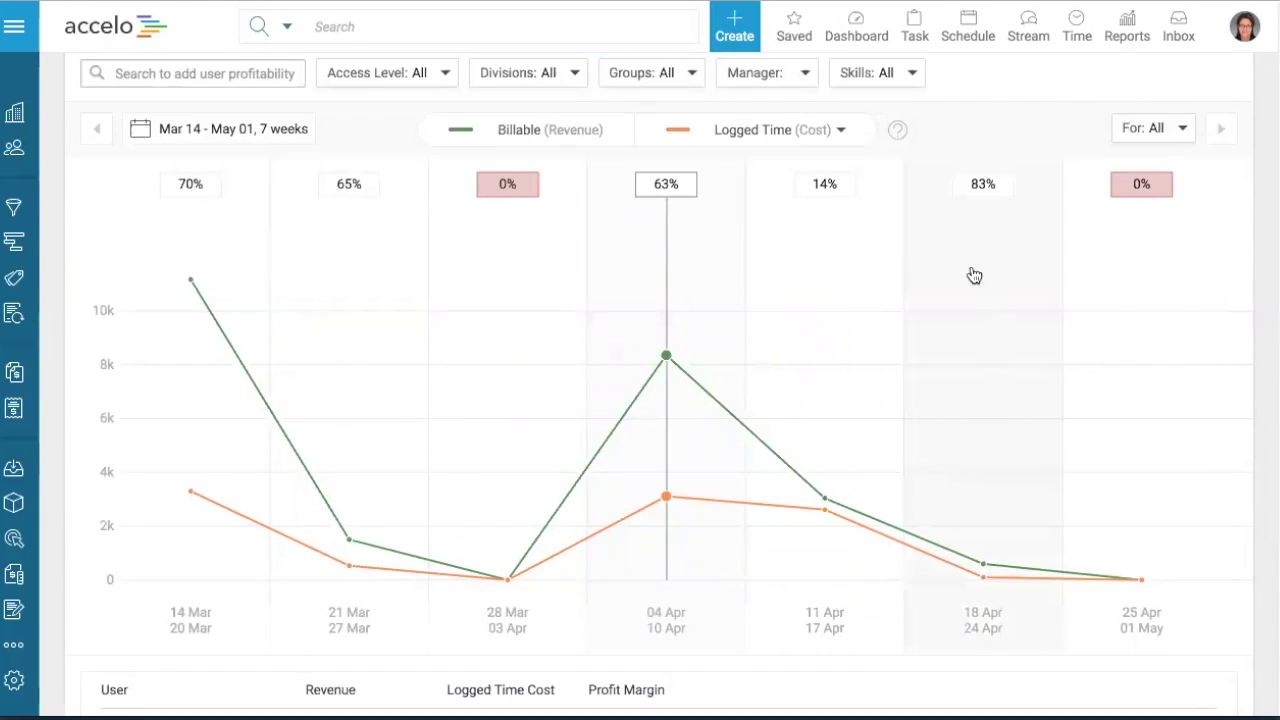
mouse_move(854, 37)
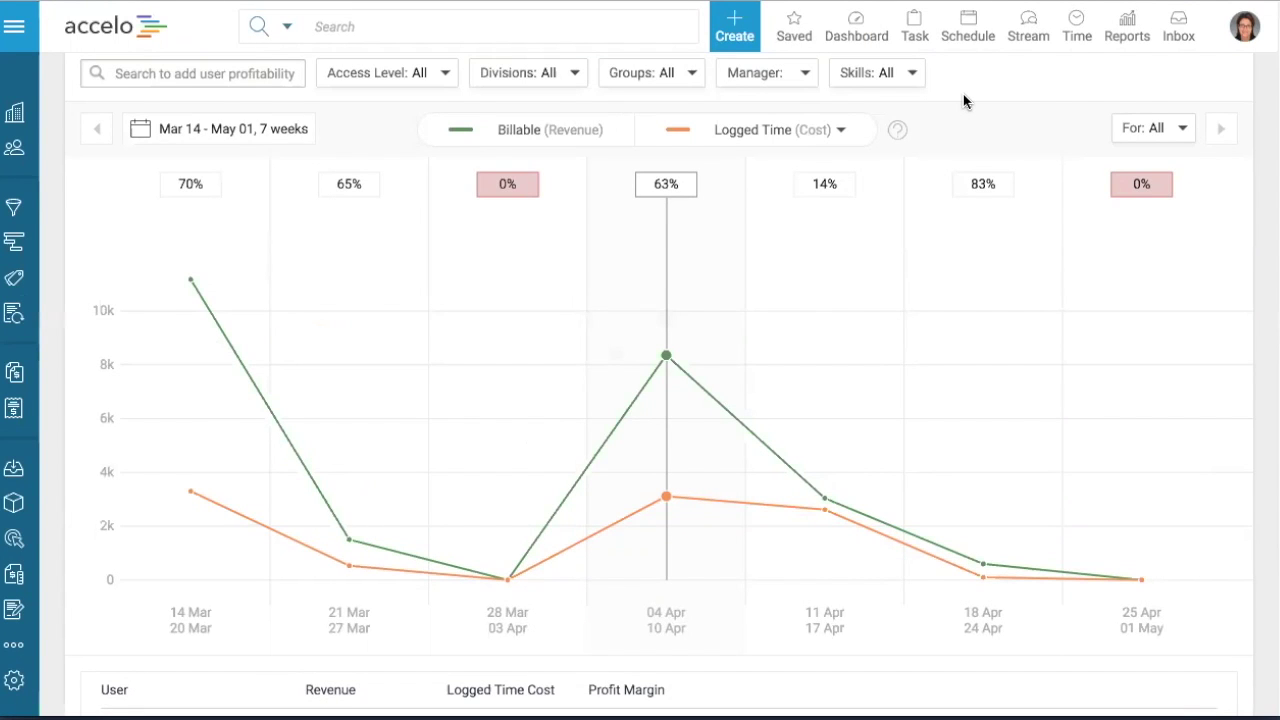
scroll(963, 94, up, 2)
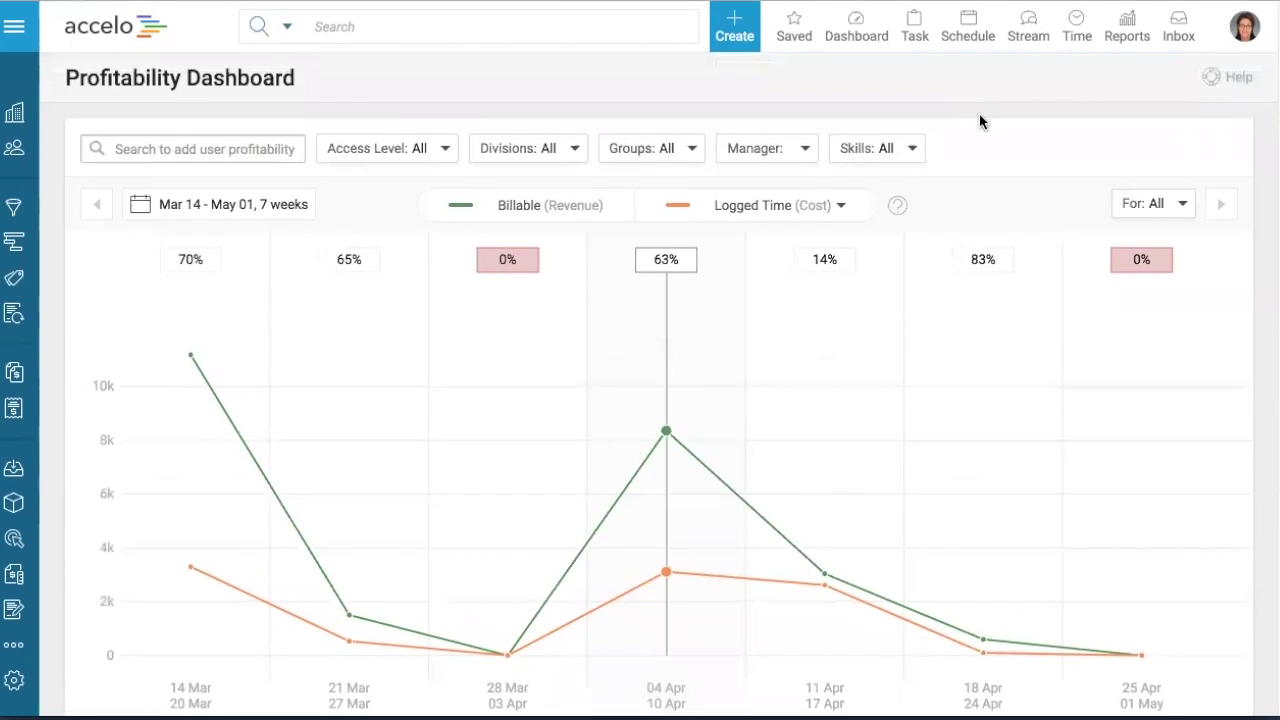